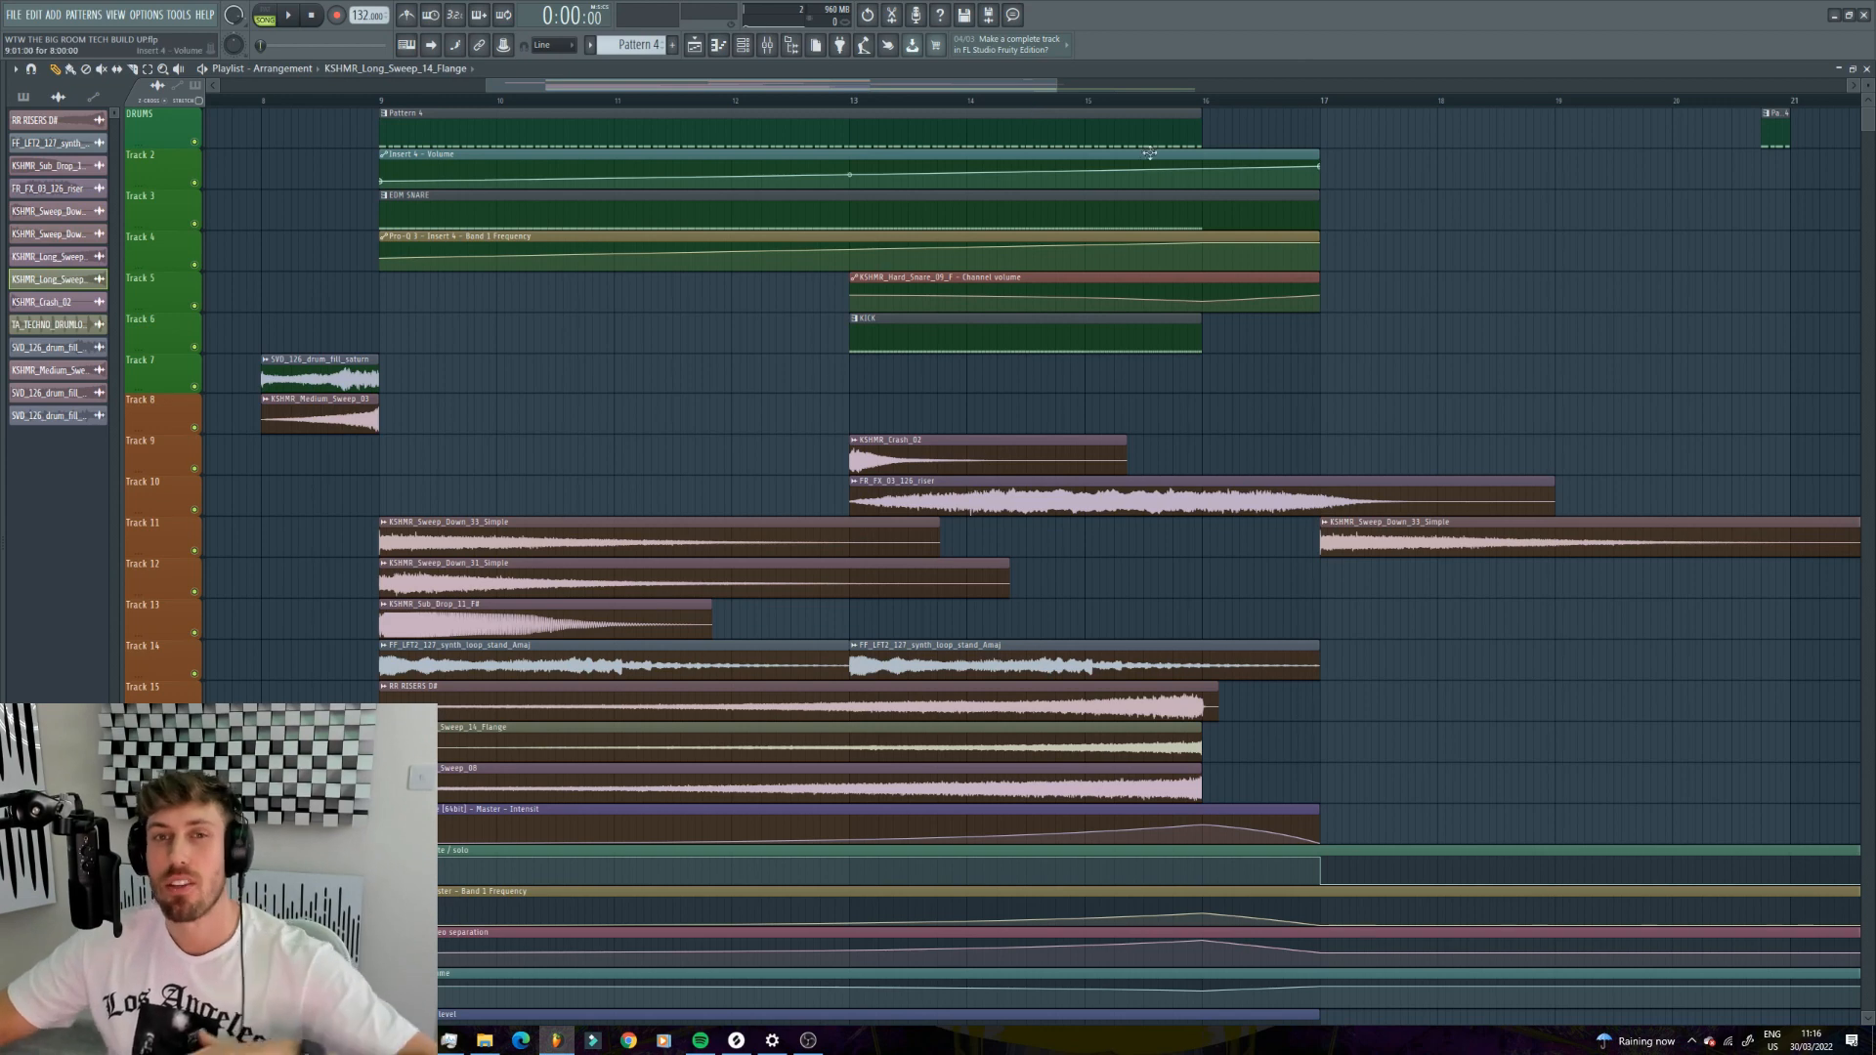
- Play the full build-up arrangement from just before bar 9 through to bar 21
left_click_drag(1053, 90, 1428, 128)
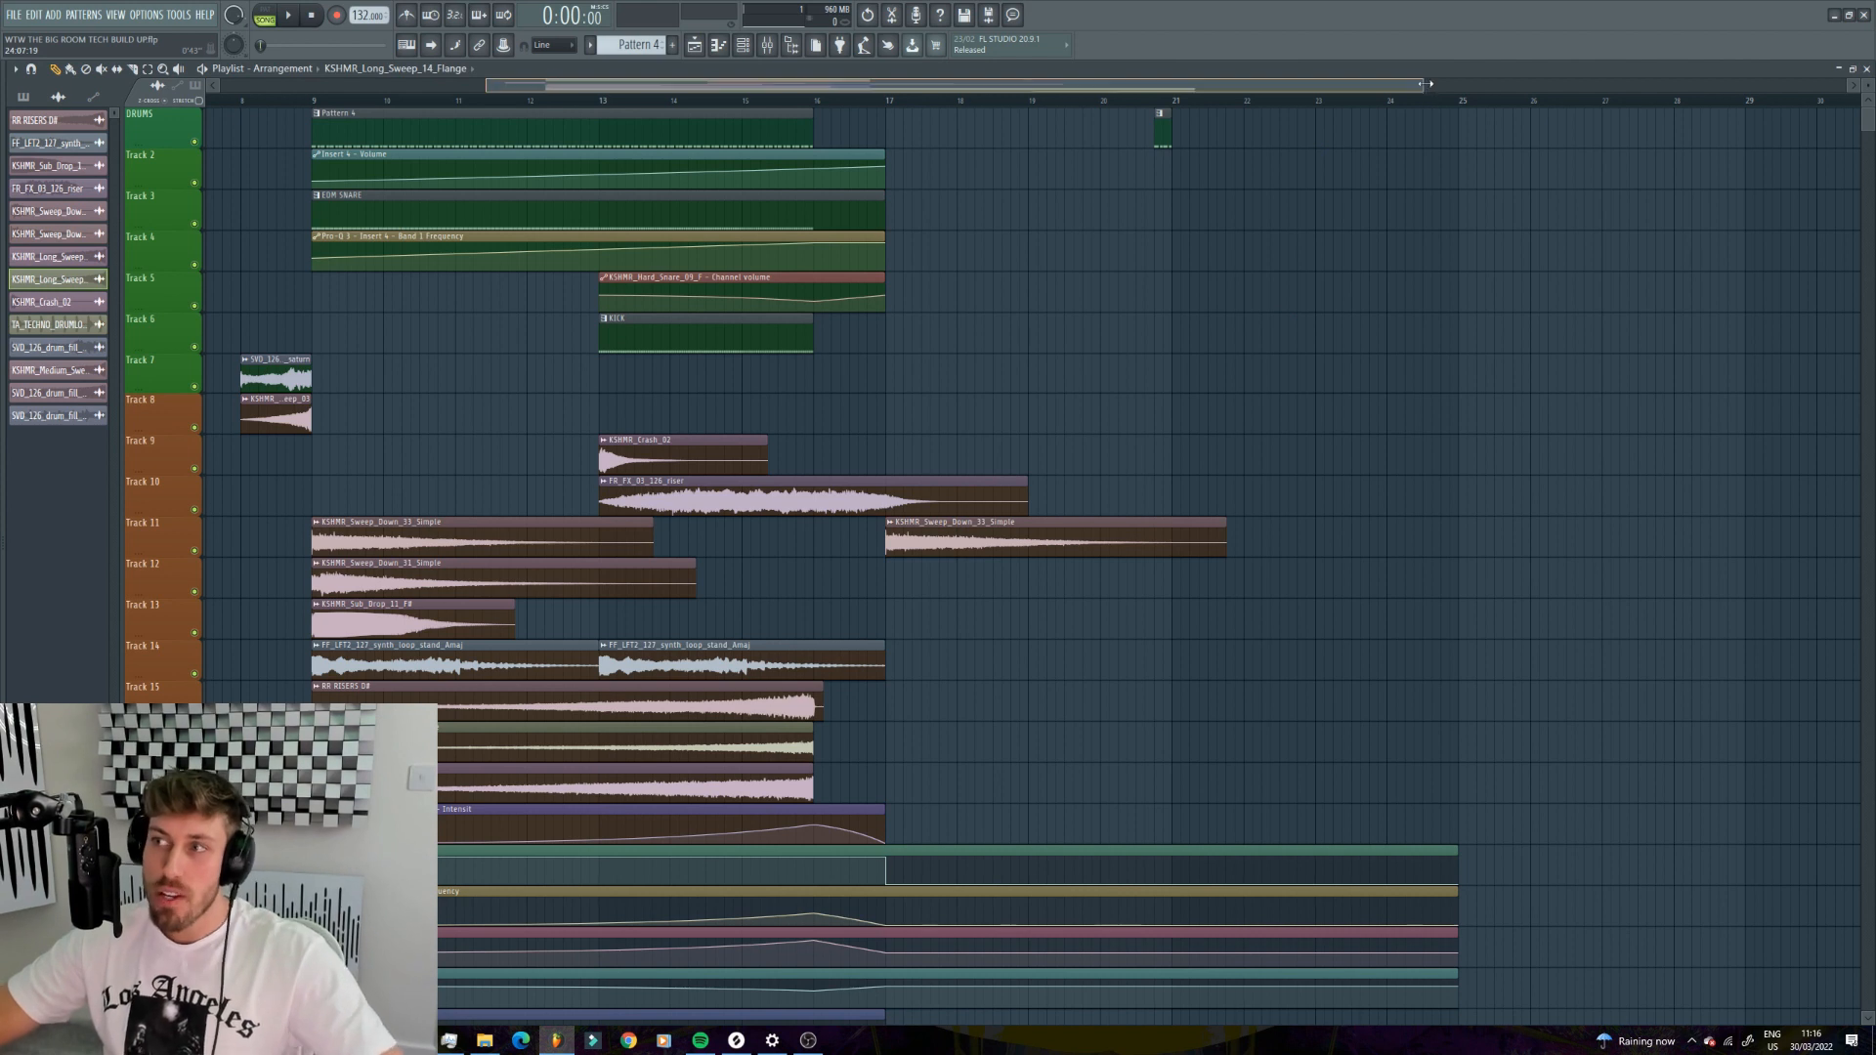
left_click_drag(1424, 86, 1710, 86)
left_click_drag(487, 86, 220, 86)
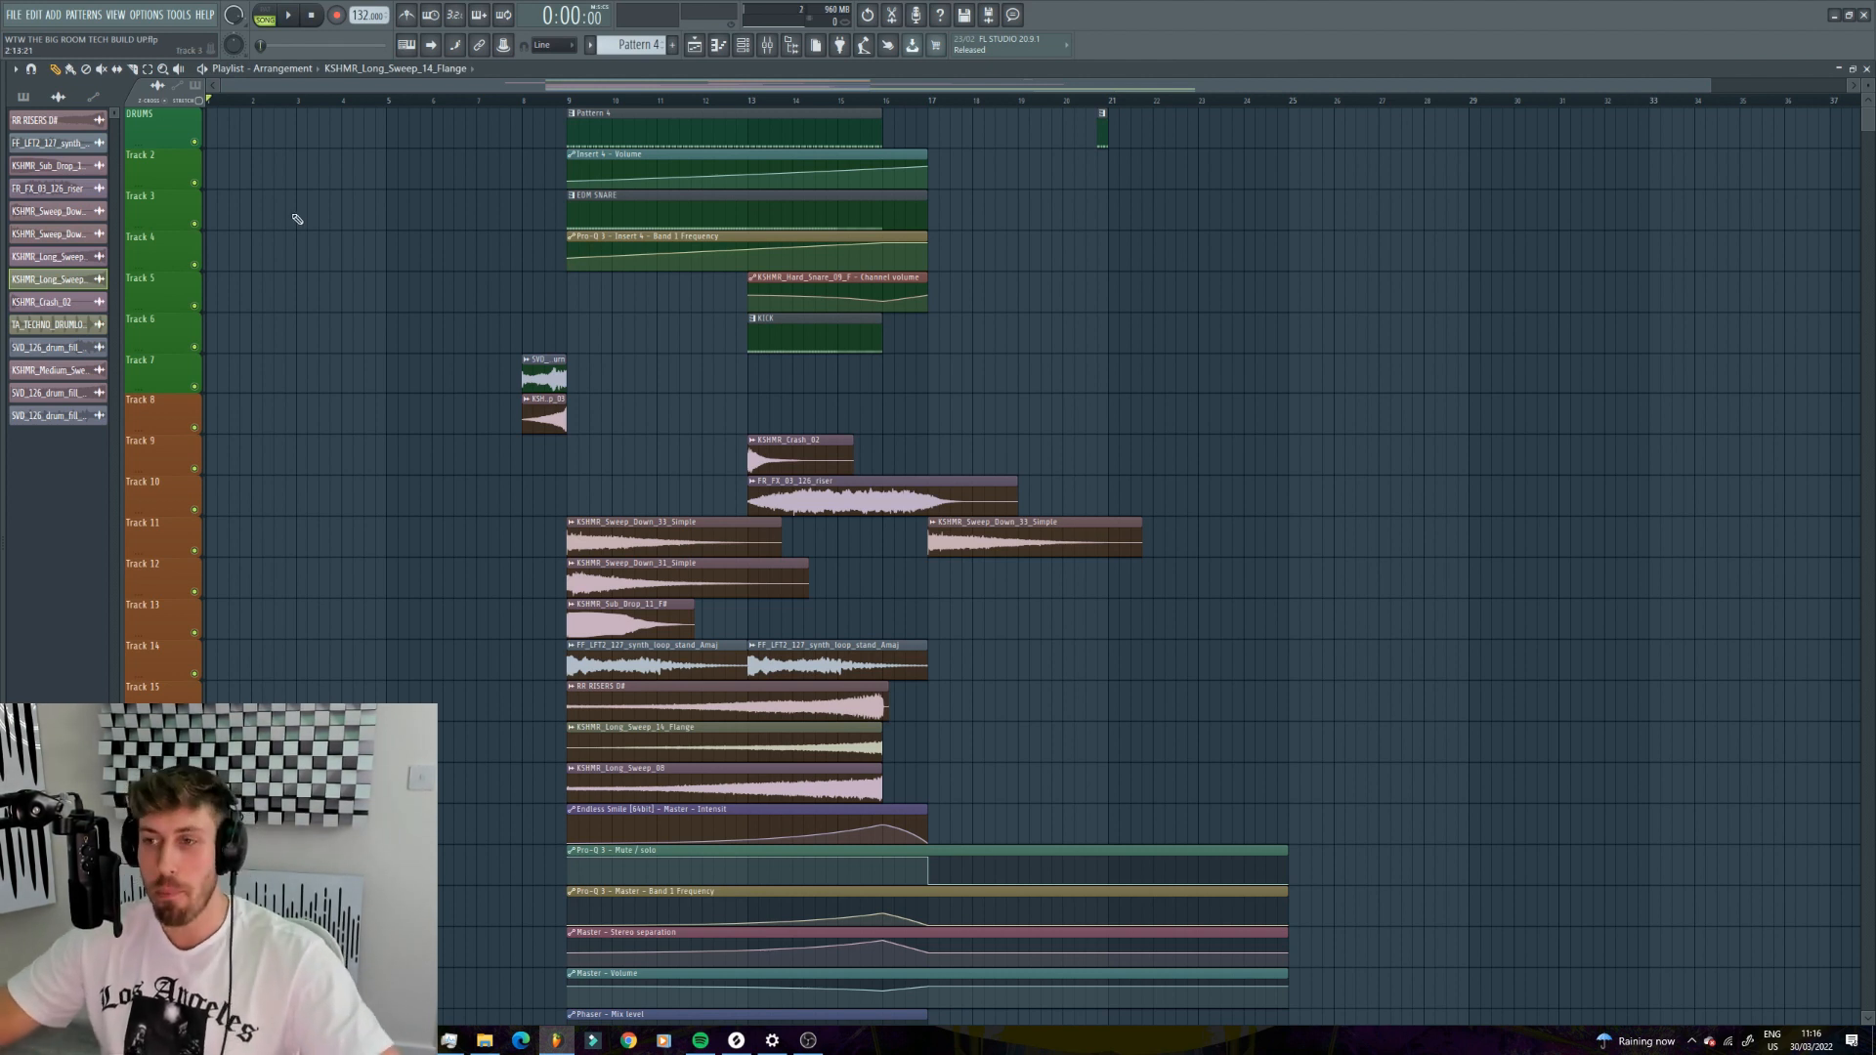
left_click_drag(1715, 86, 1409, 158)
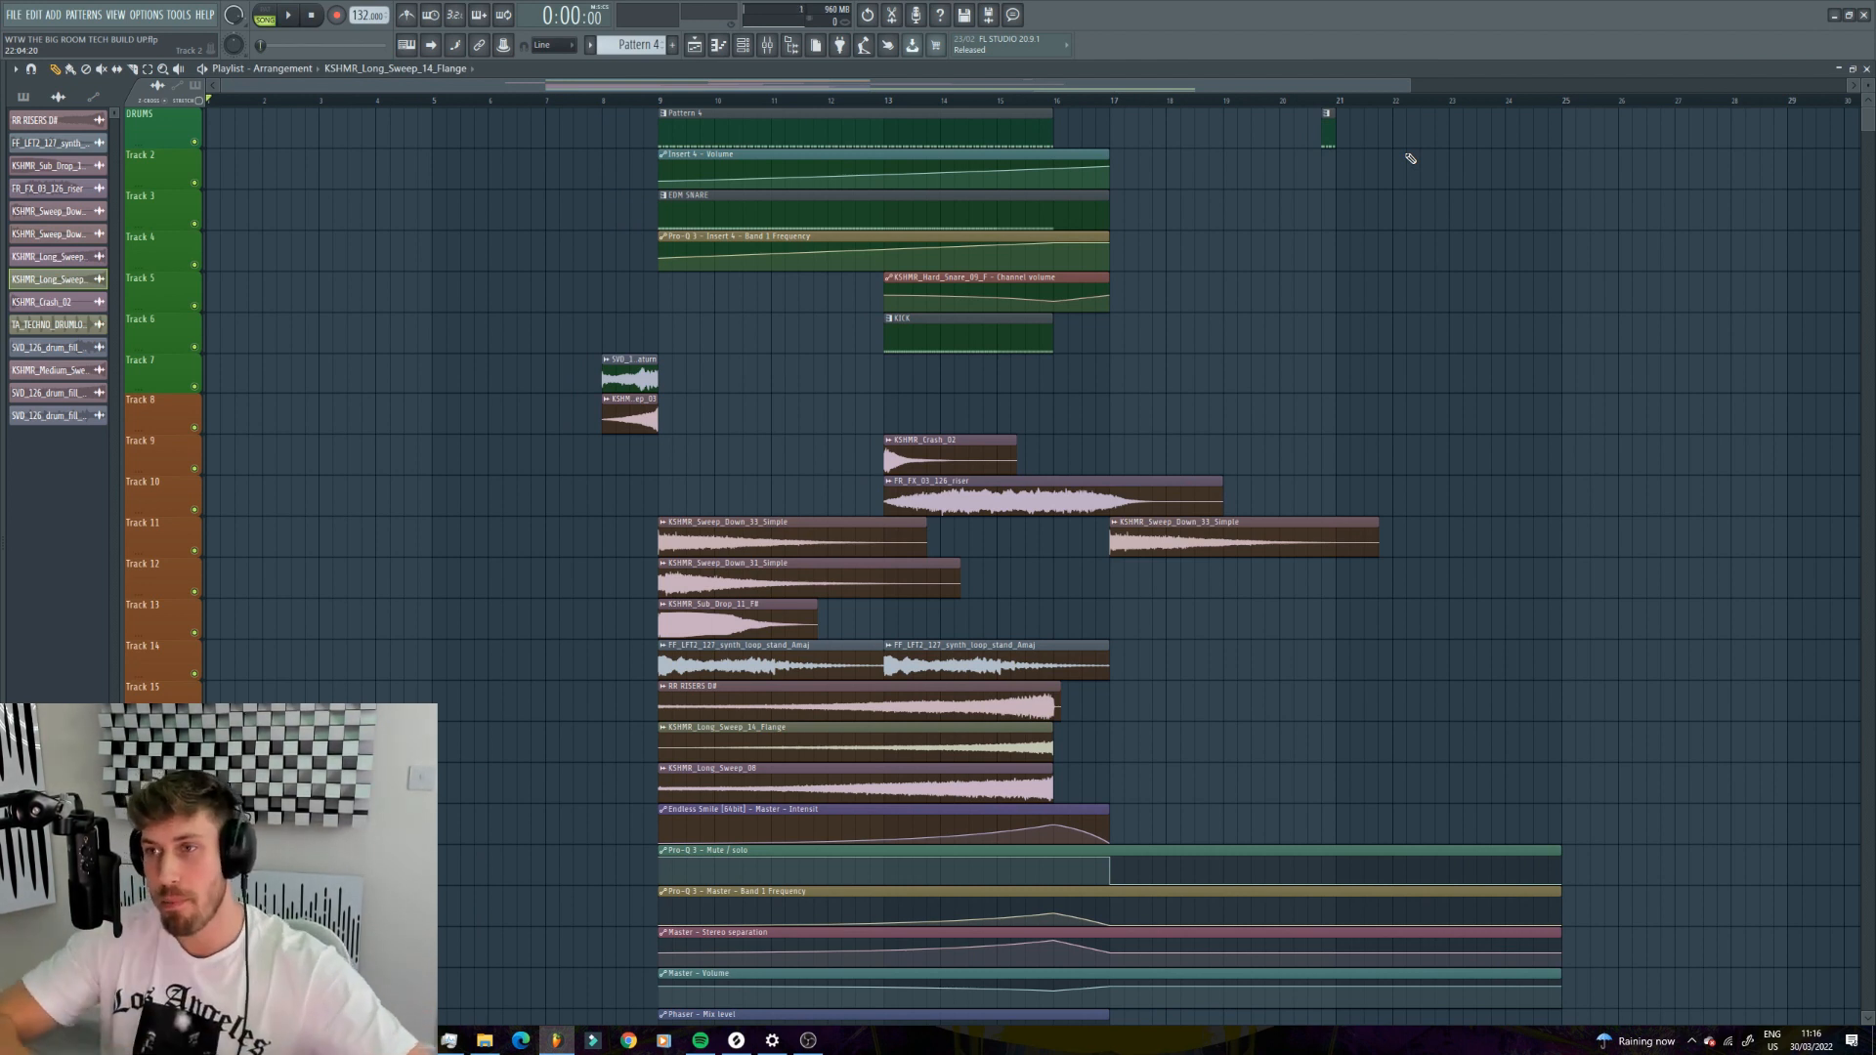
scroll(1063, 574, "down", 5)
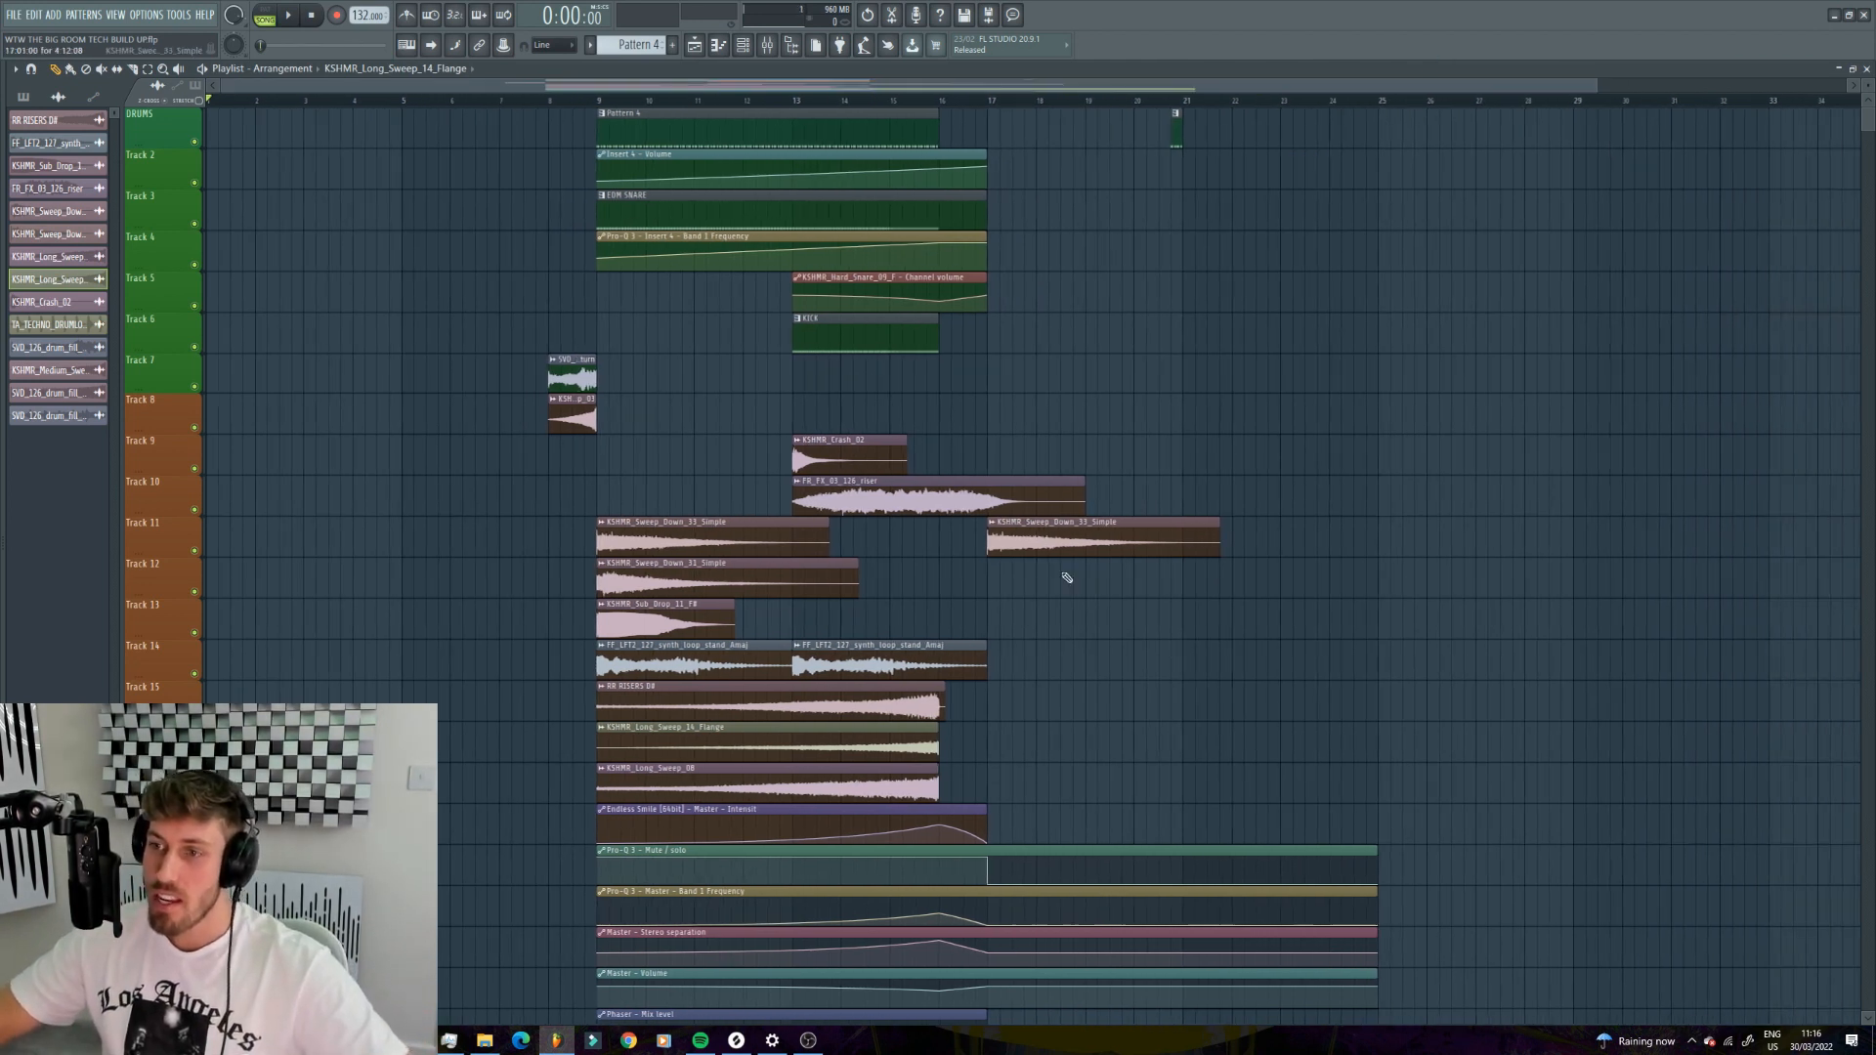
left_click(572, 100)
key("space")
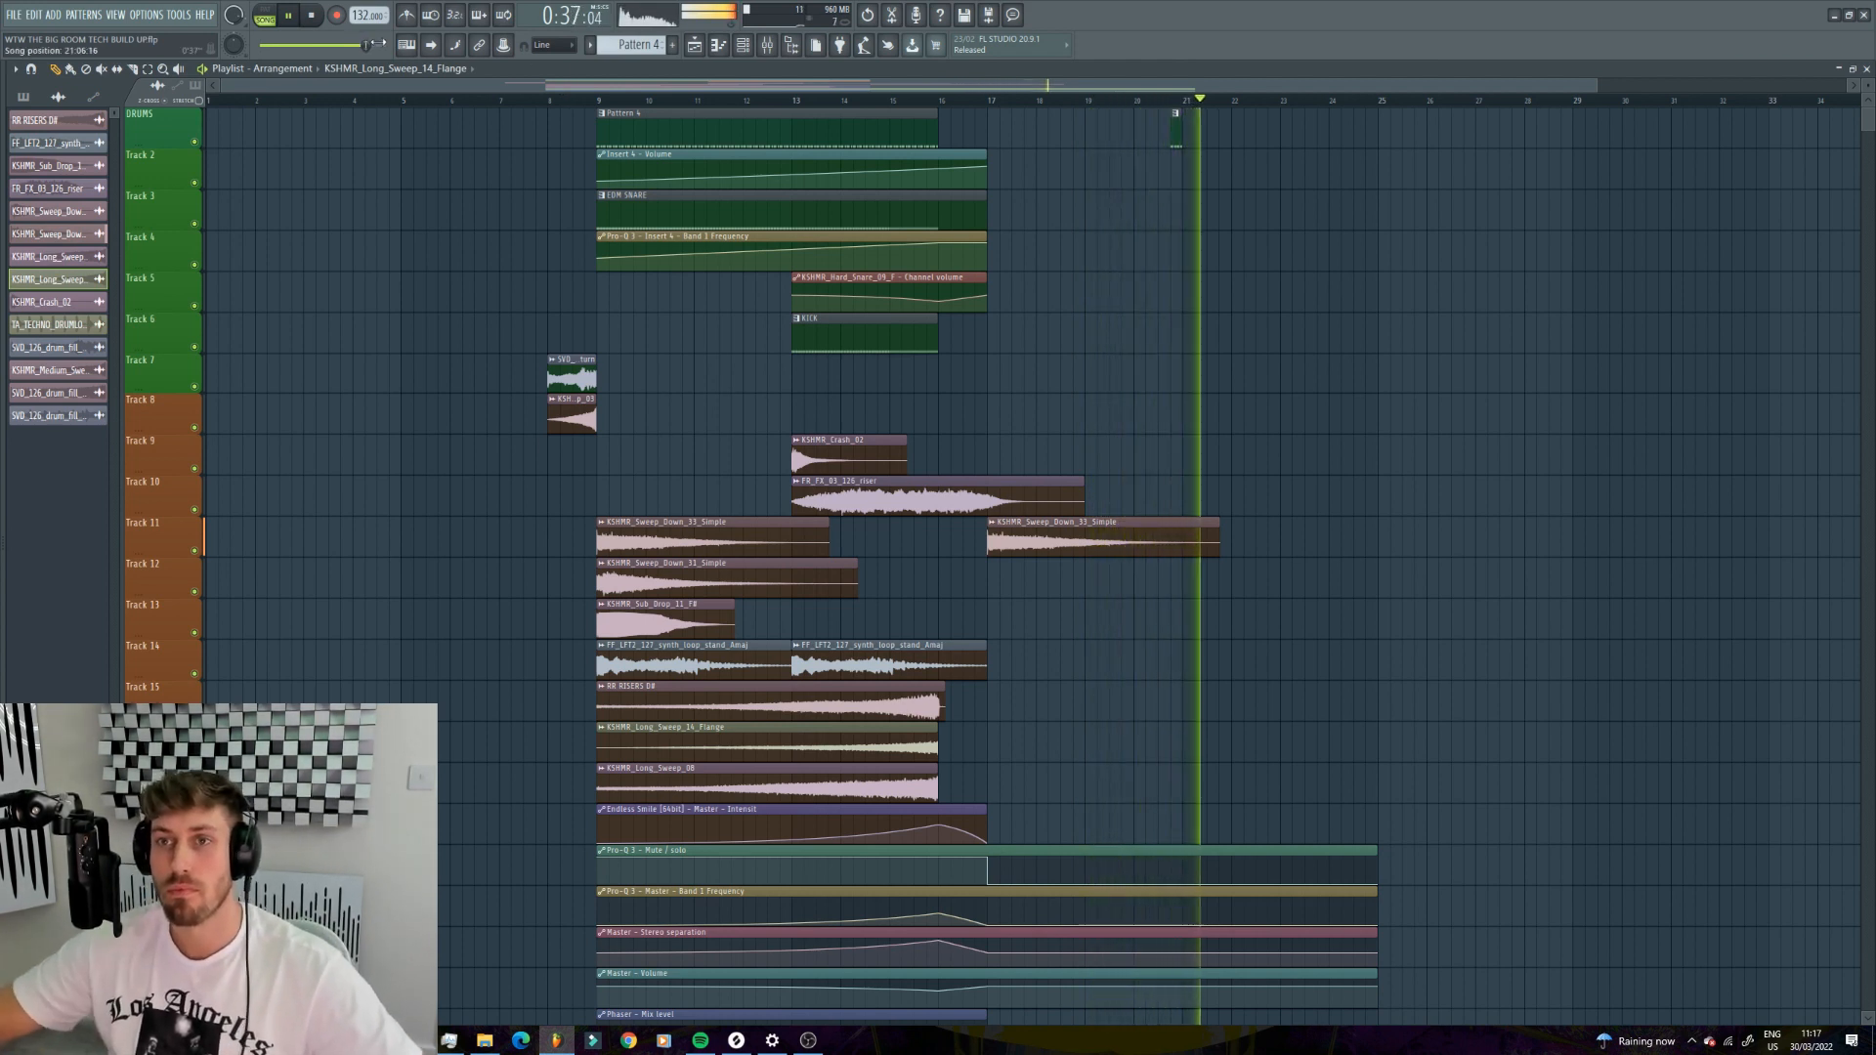
key("space")
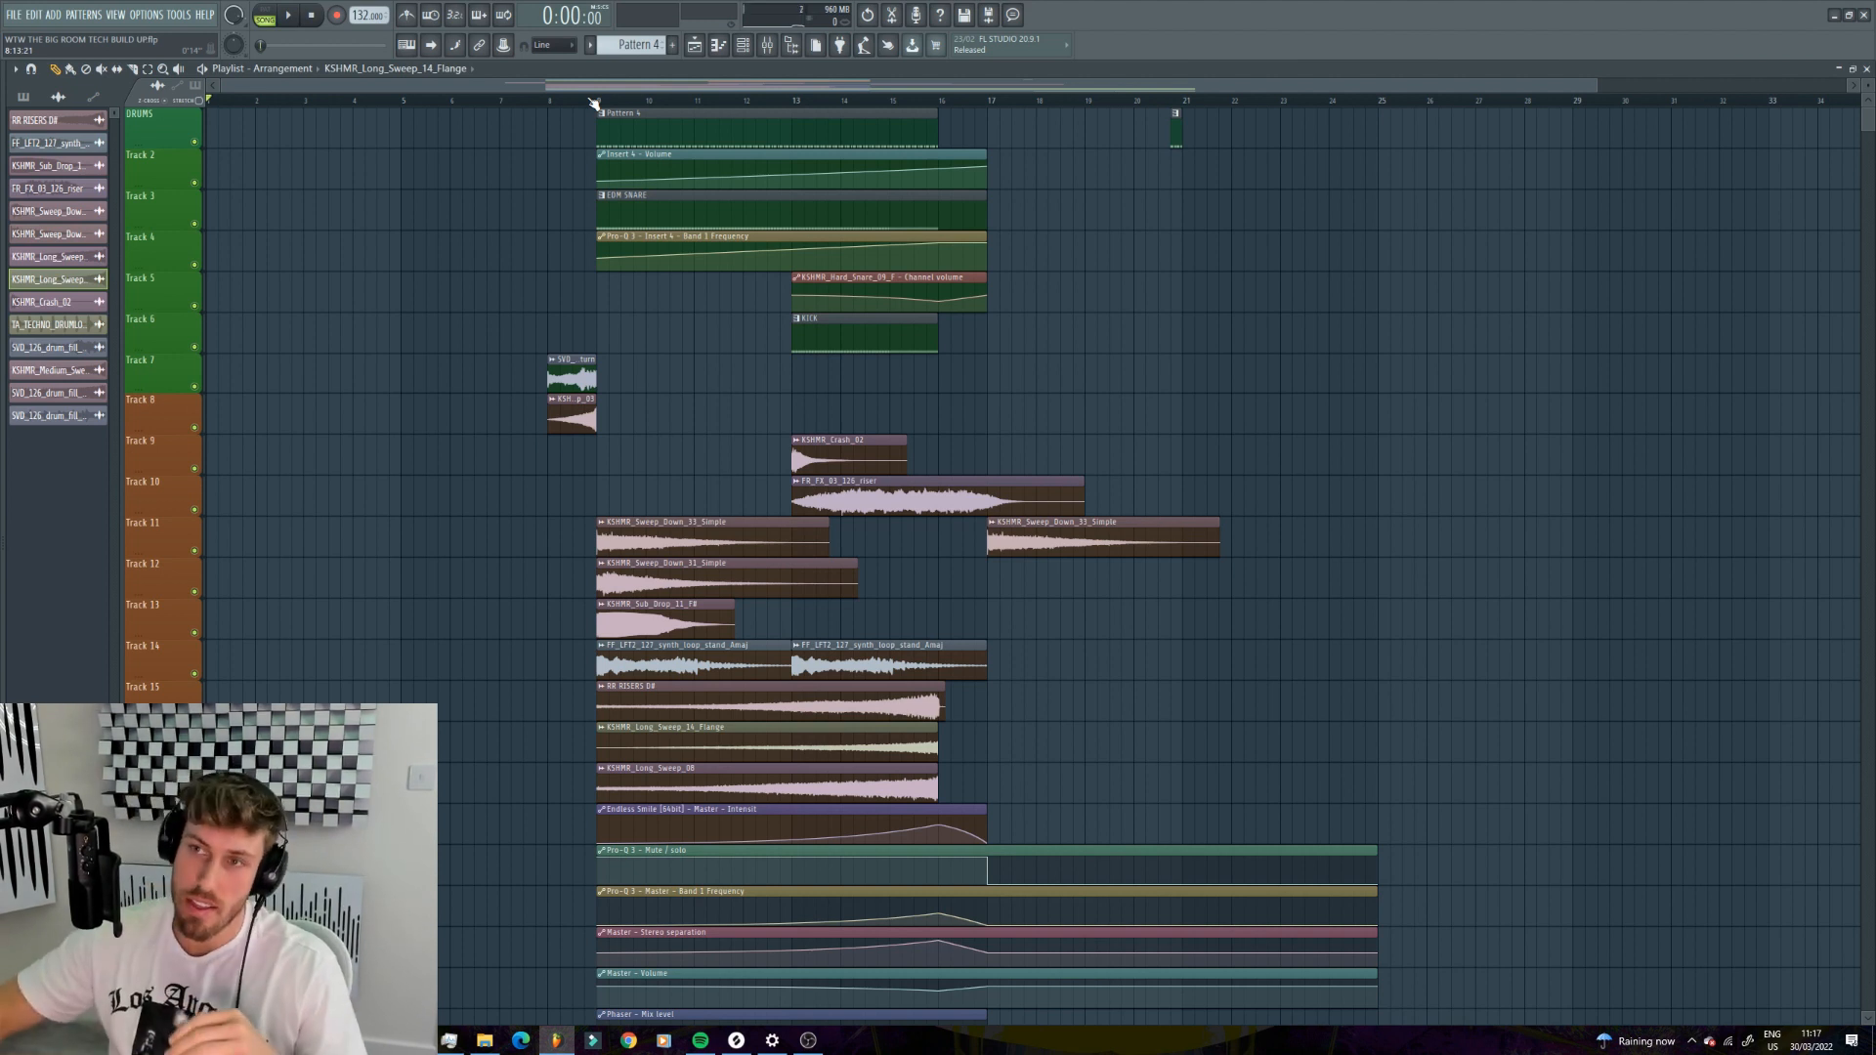
- Solo the DRUMS track and open its Pattern 4 clip in the piano roll, showing the whole snare note sequence
left_click(550, 100)
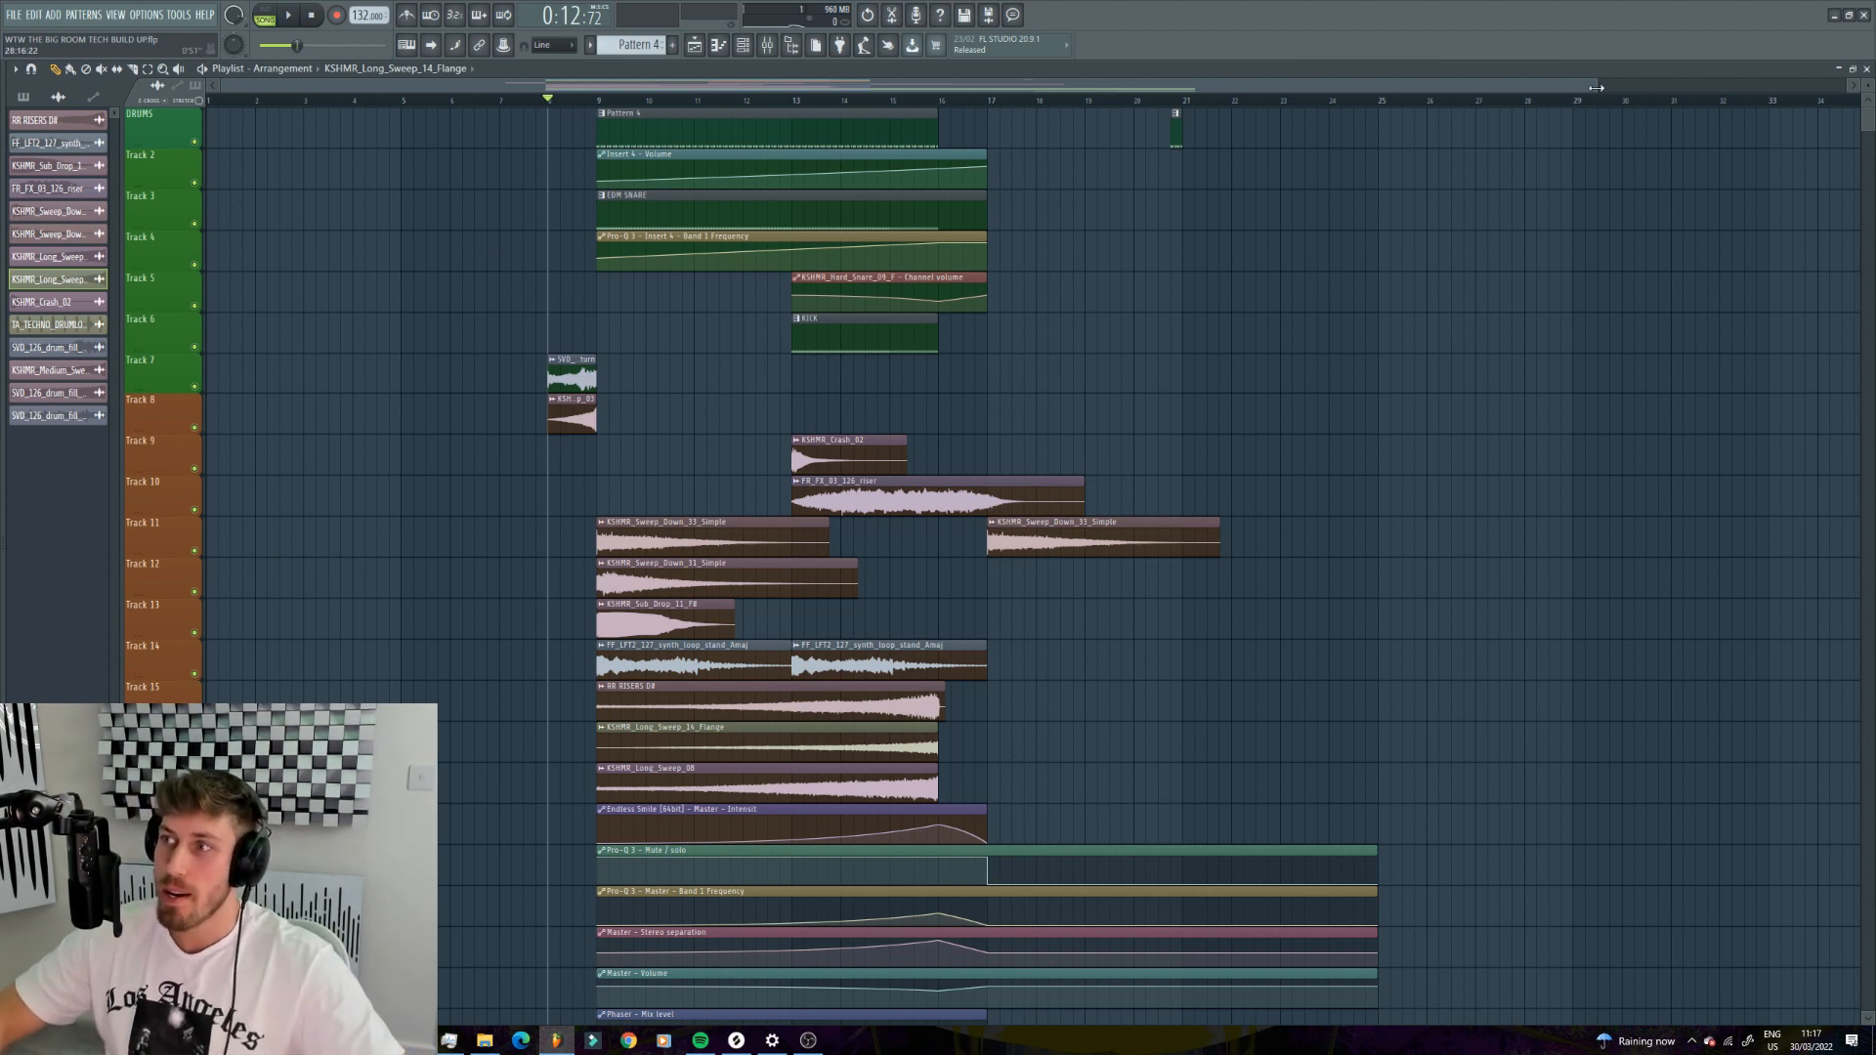
left_click_drag(1595, 88, 1114, 139)
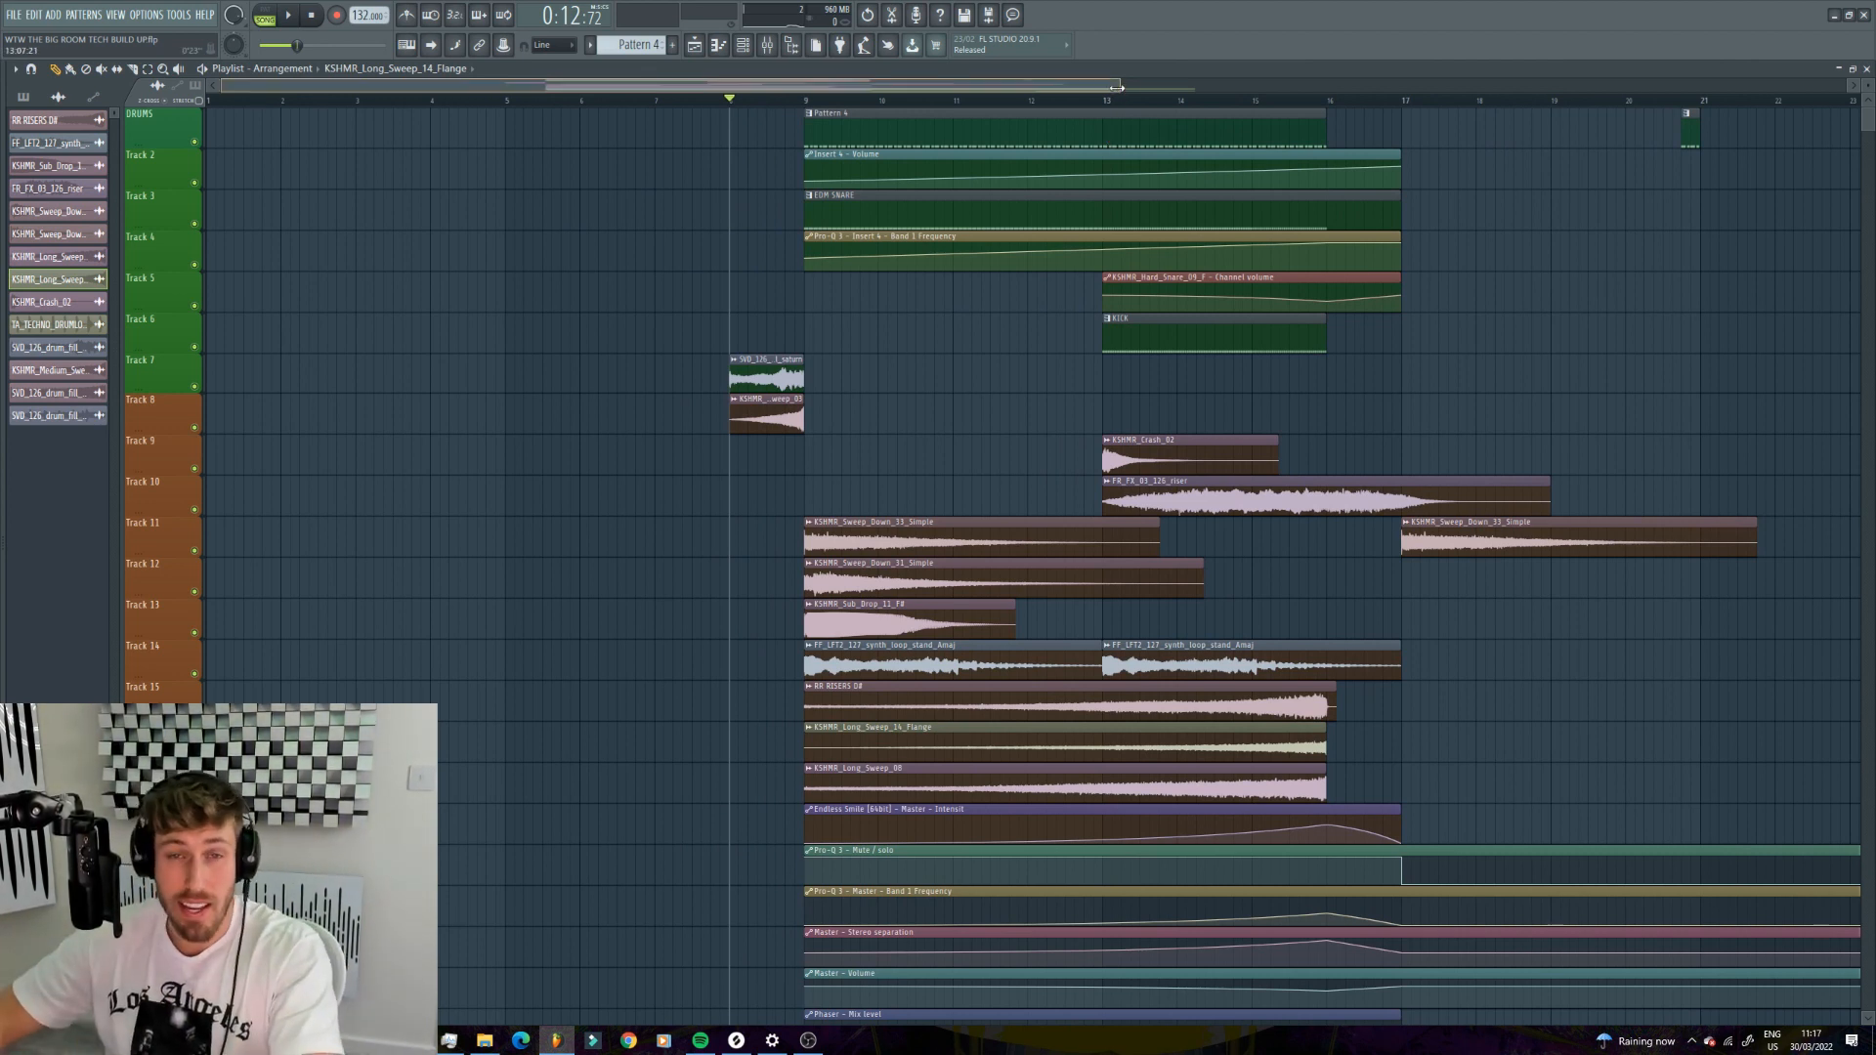
left_click_drag(1120, 88, 1544, 97)
scroll(977, 664, "down", 5)
scroll(922, 616, "up", 5)
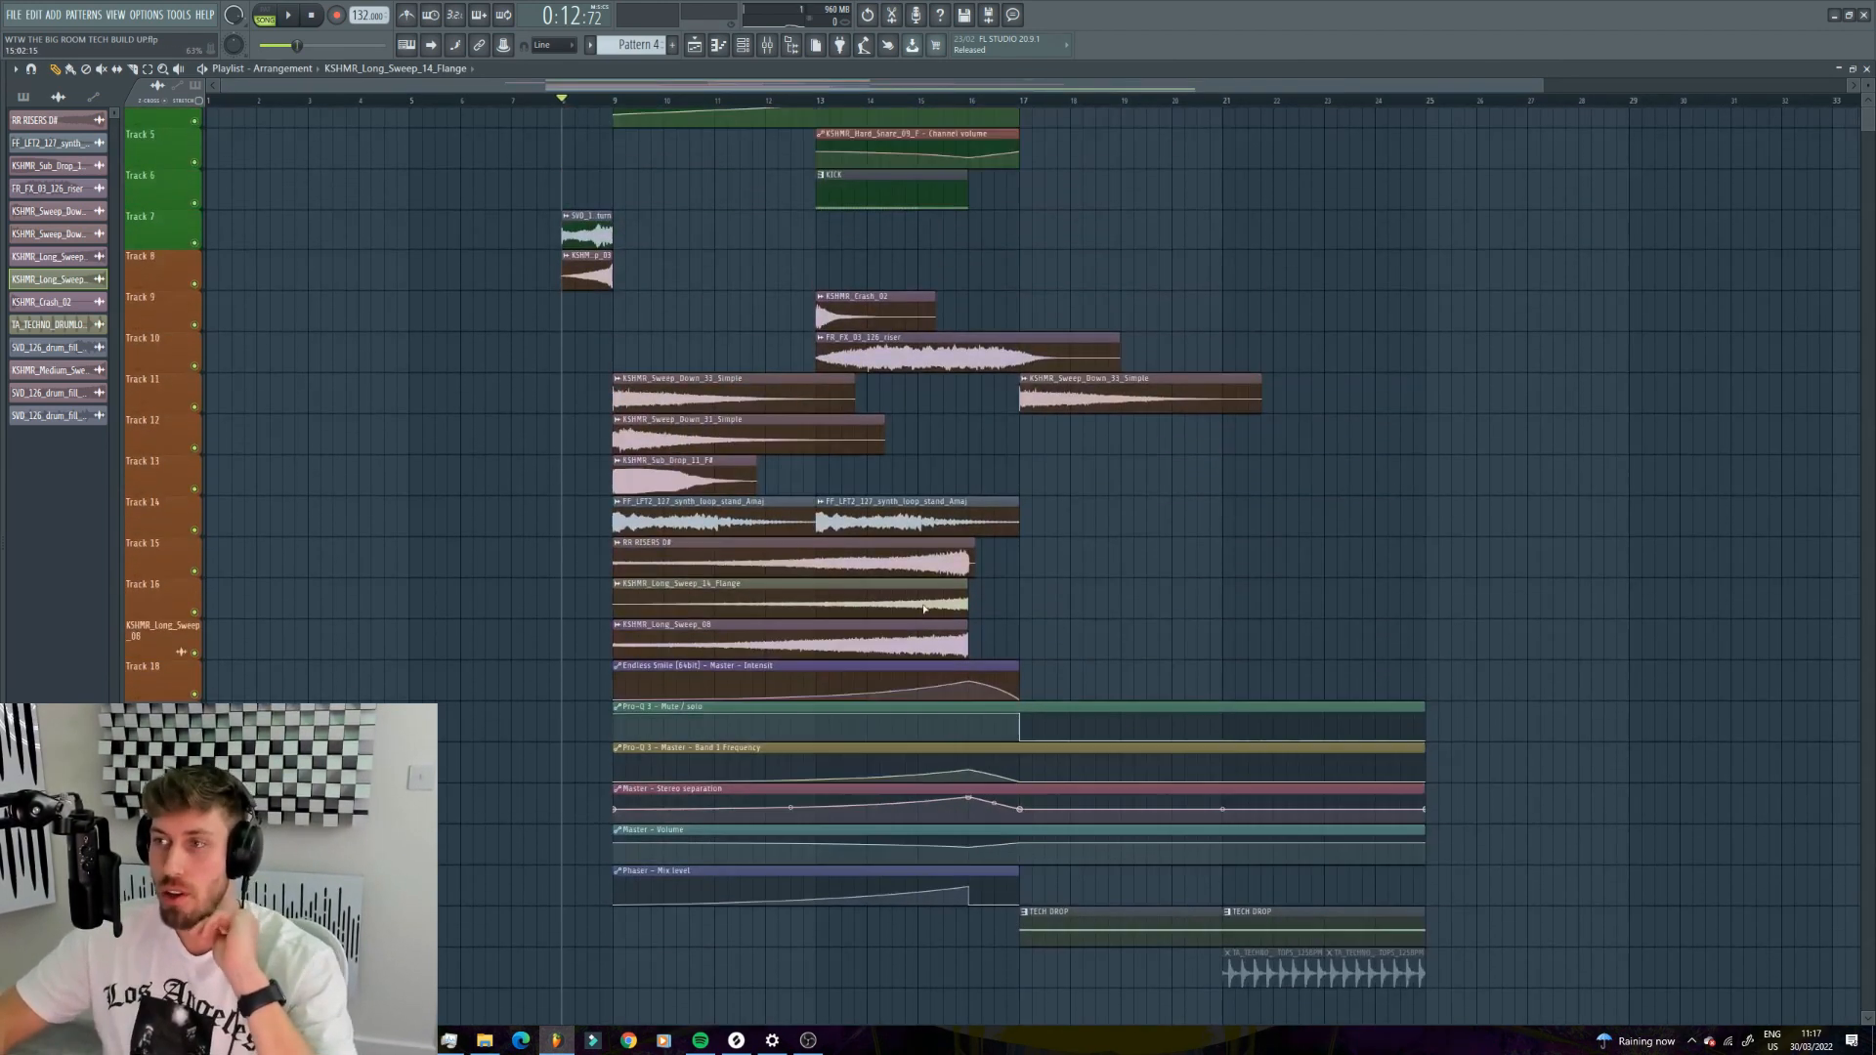
right_click(195, 142)
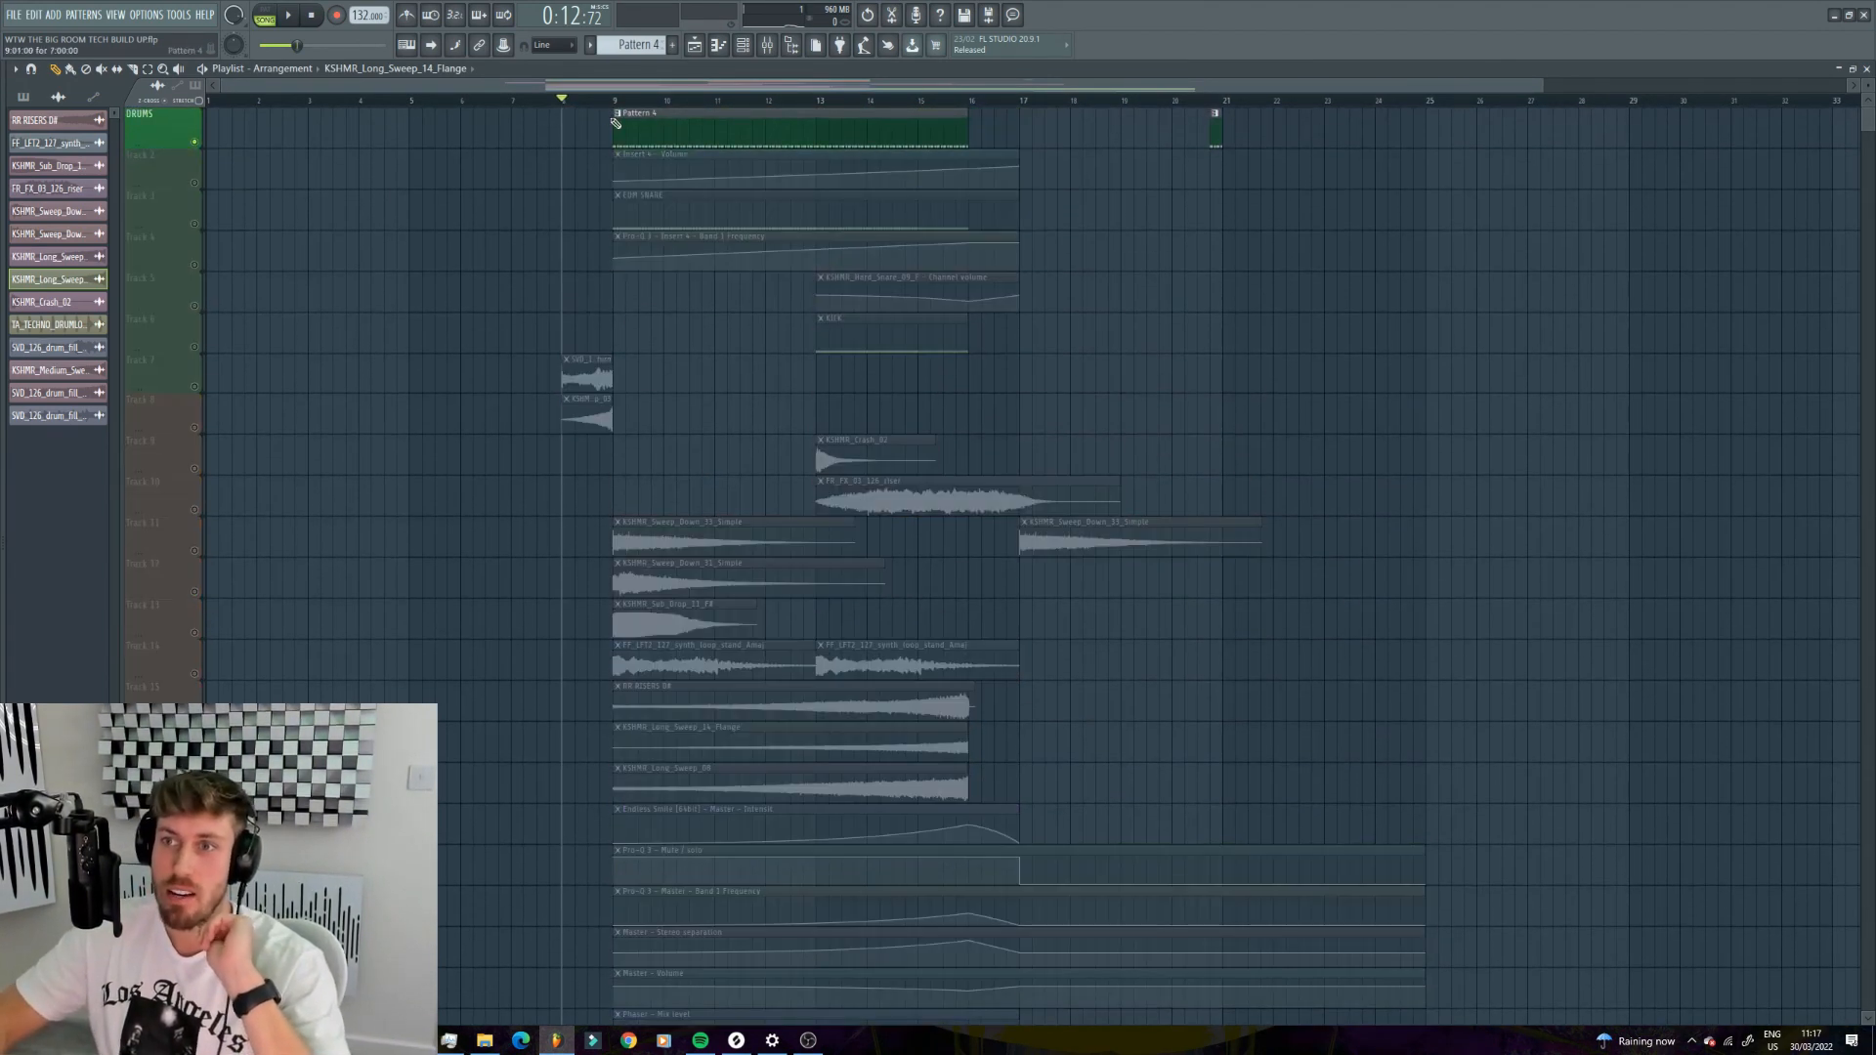
double_click(656, 137)
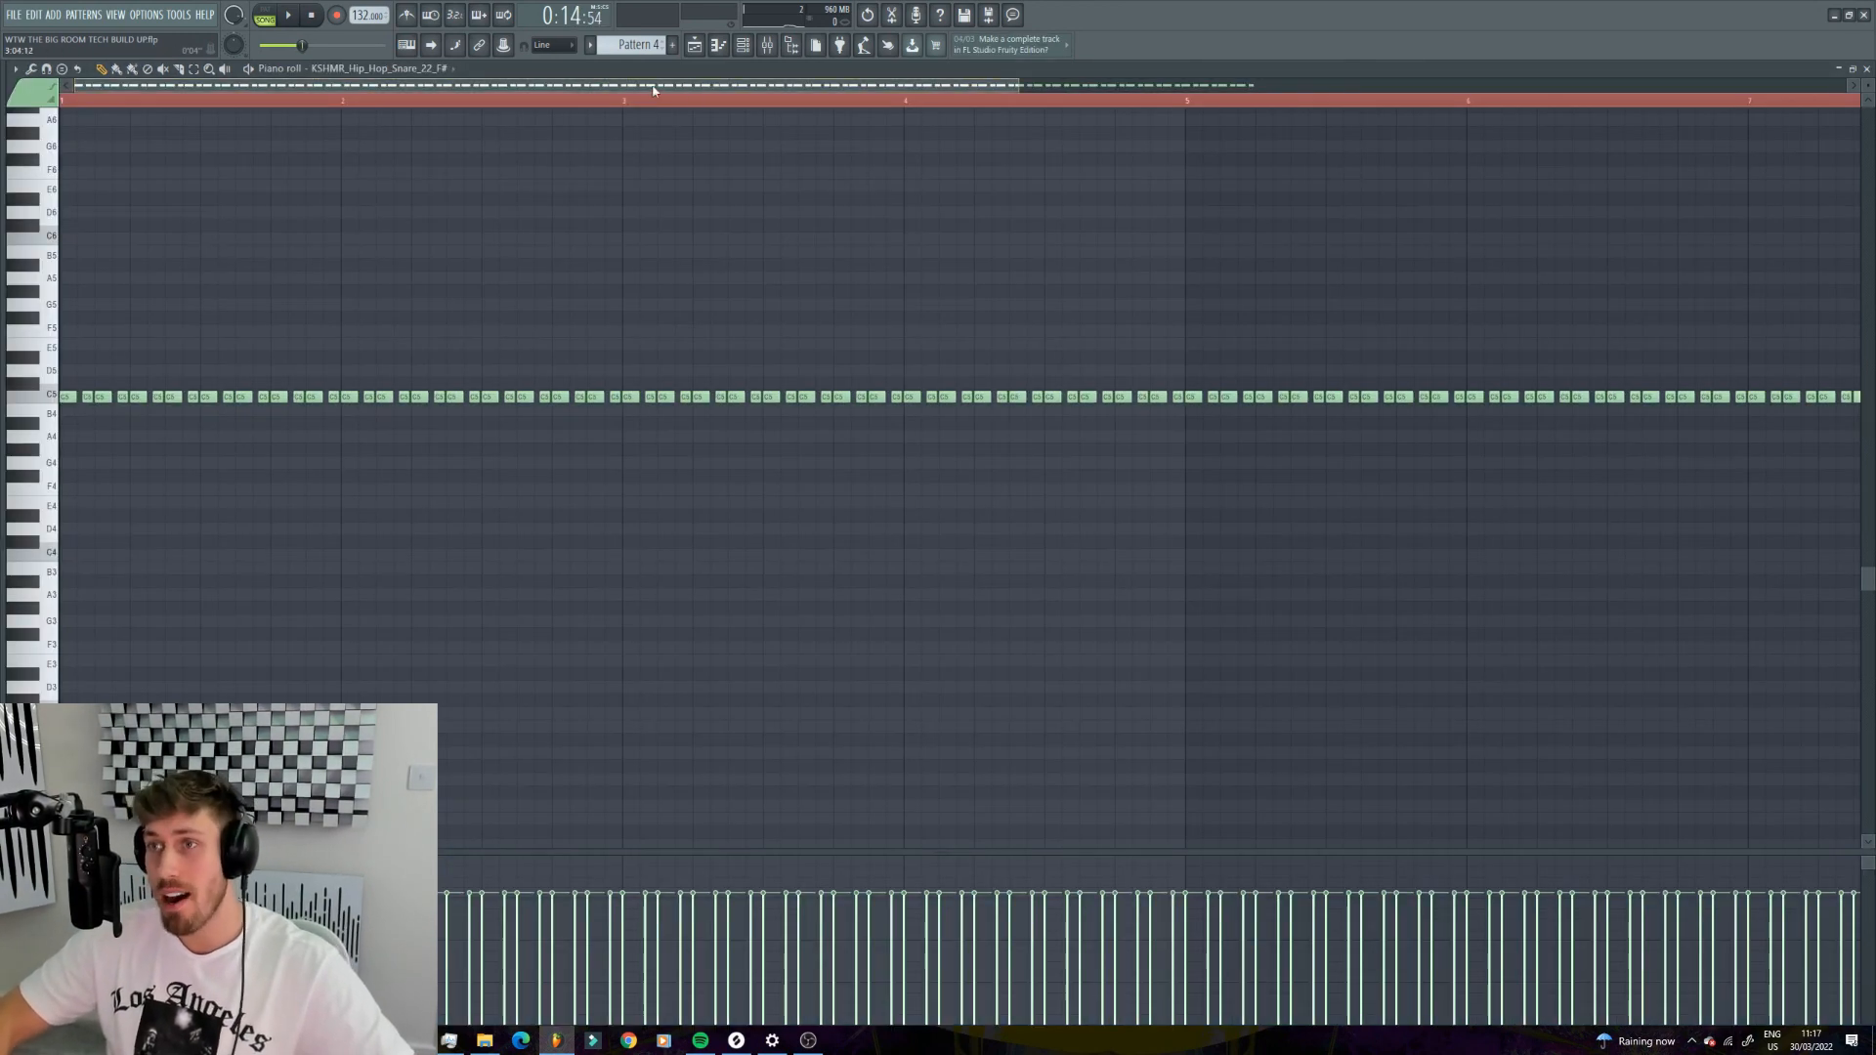
left_click_drag(1018, 85, 1803, 86)
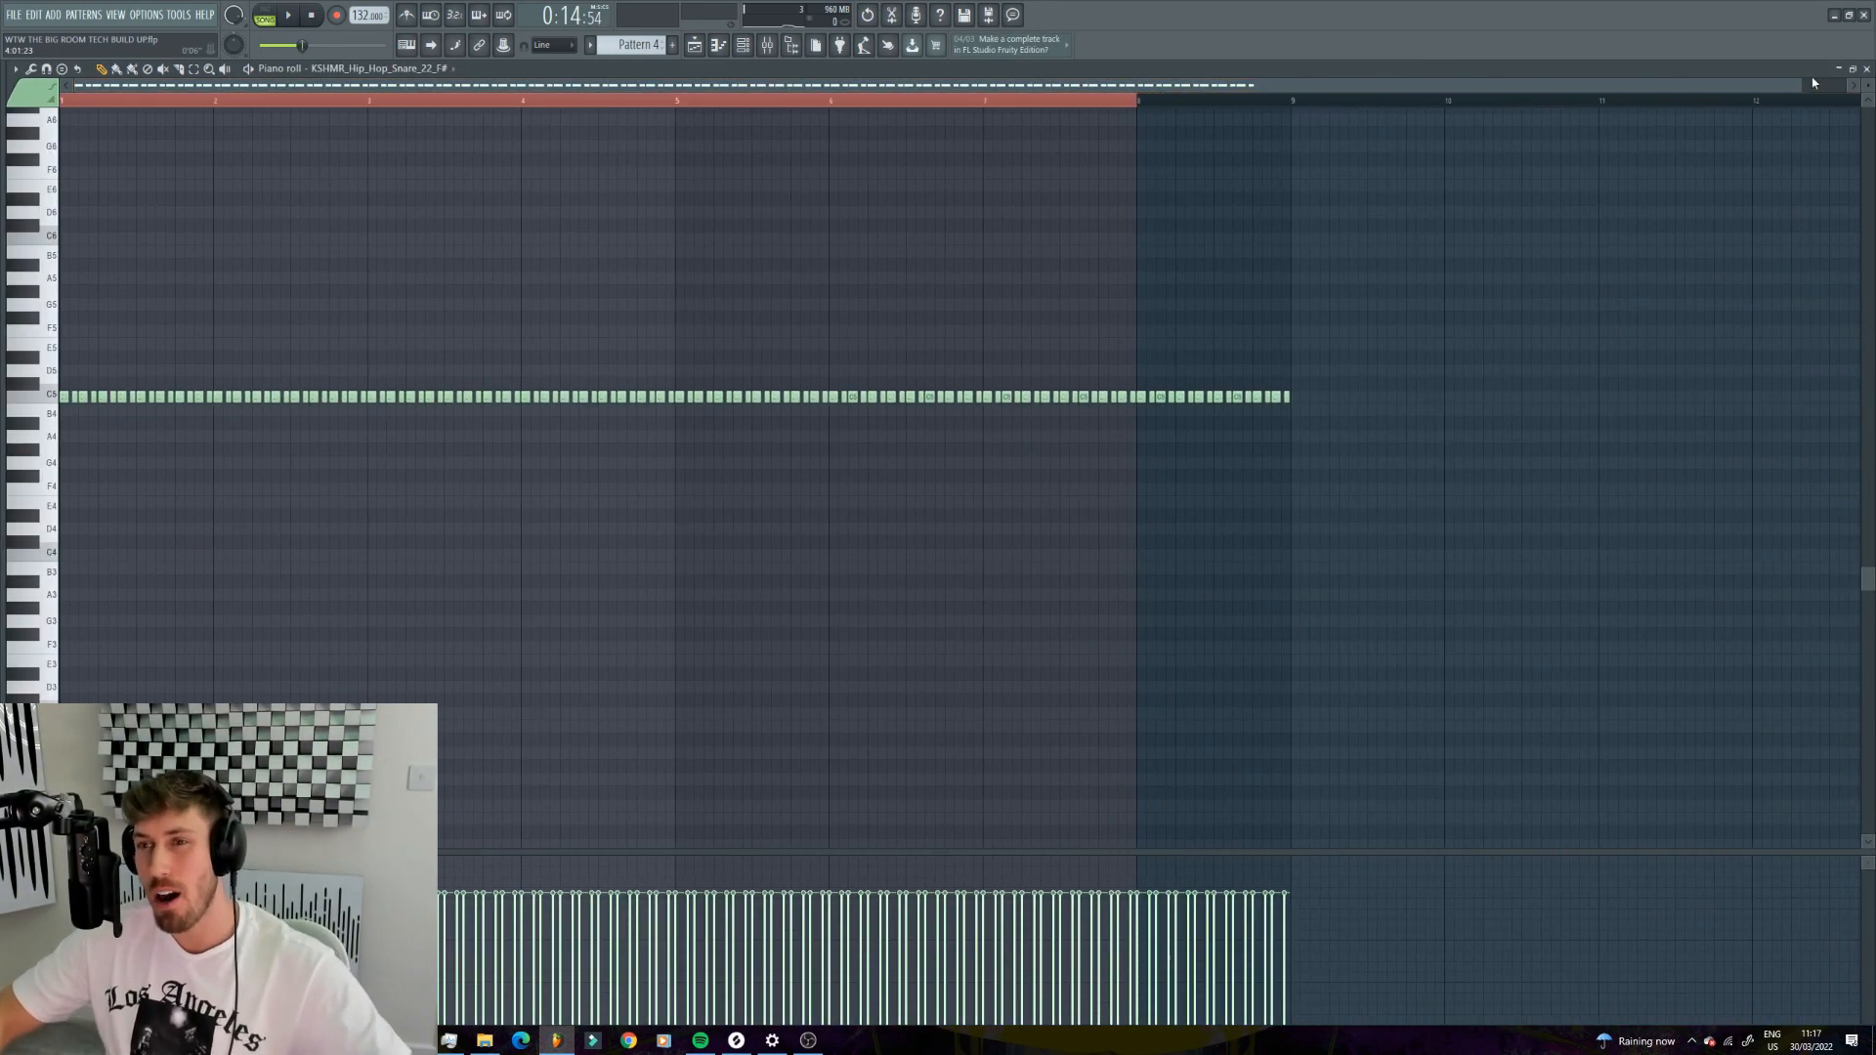
- Listen to Pattern 4 in the playlist together with the Insert 4 volume and Pro-Q 3 frequency automation
left_click(282, 12)
key("F5")
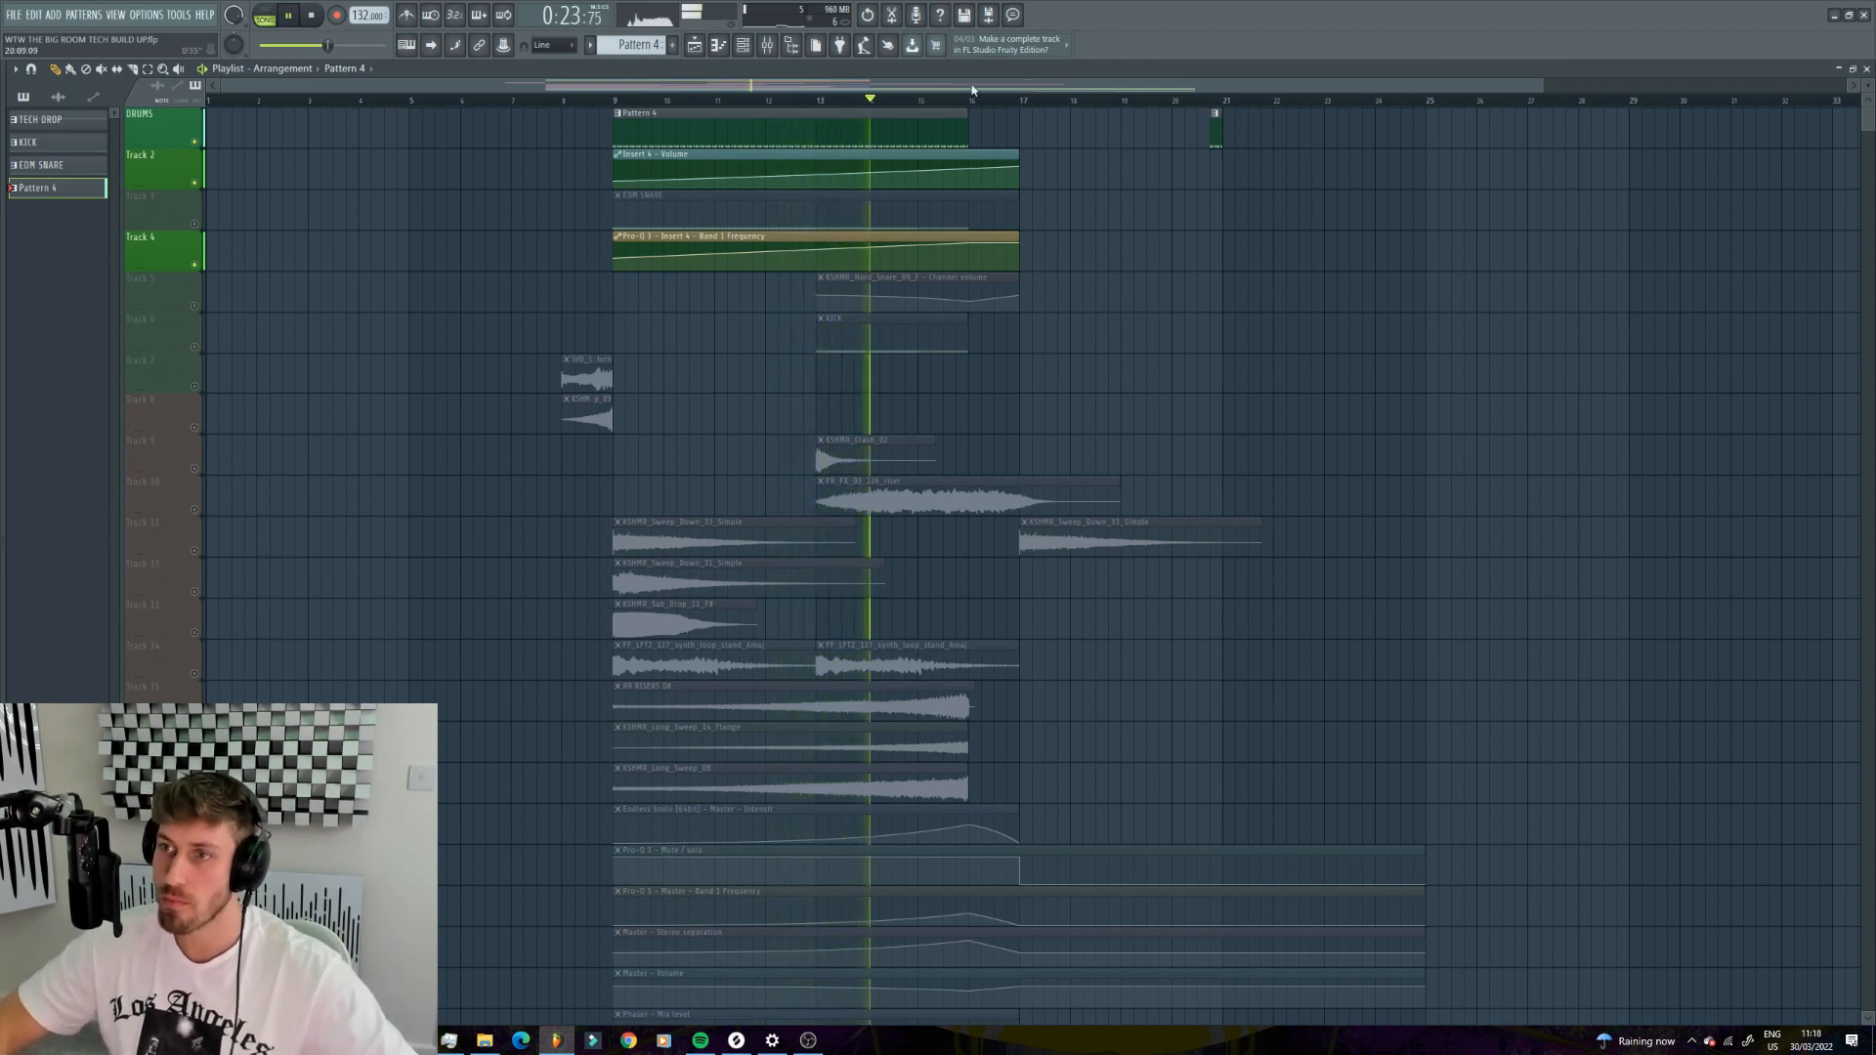
left_click_drag(223, 83, 491, 86)
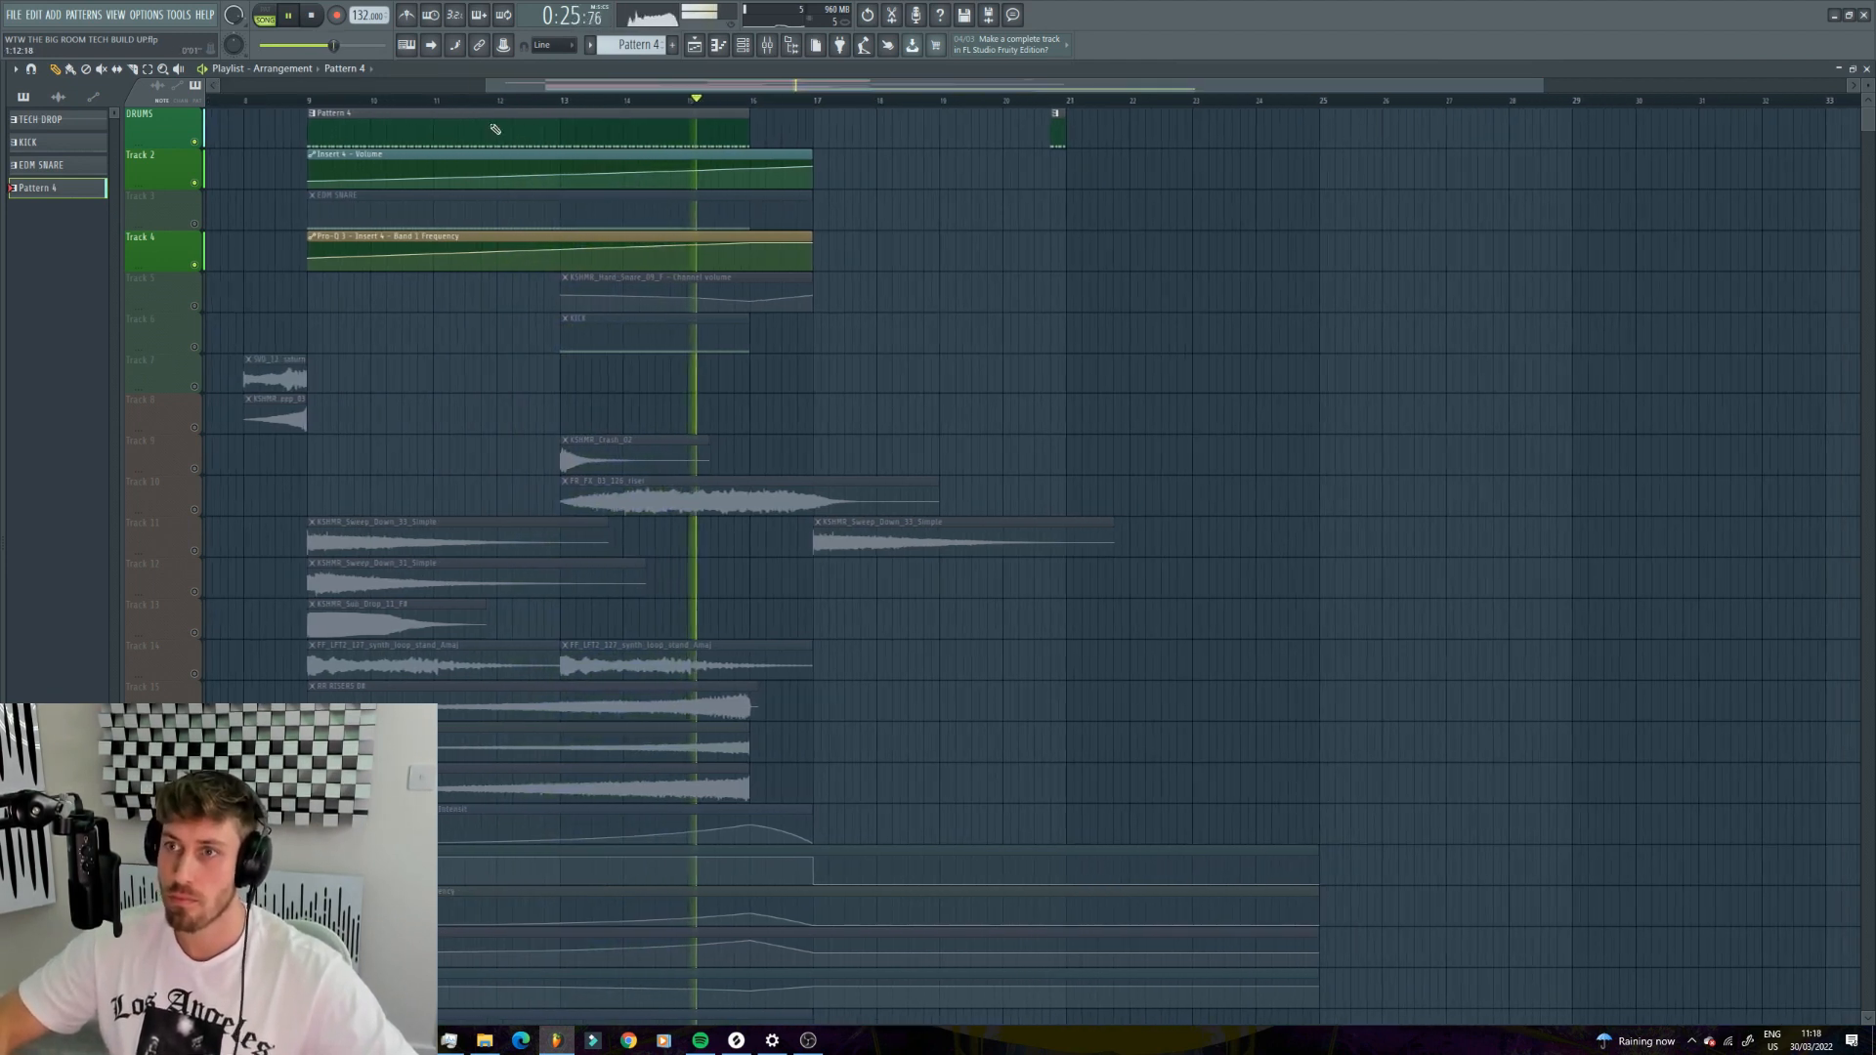
left_click_drag(1540, 83, 1207, 86)
key("space")
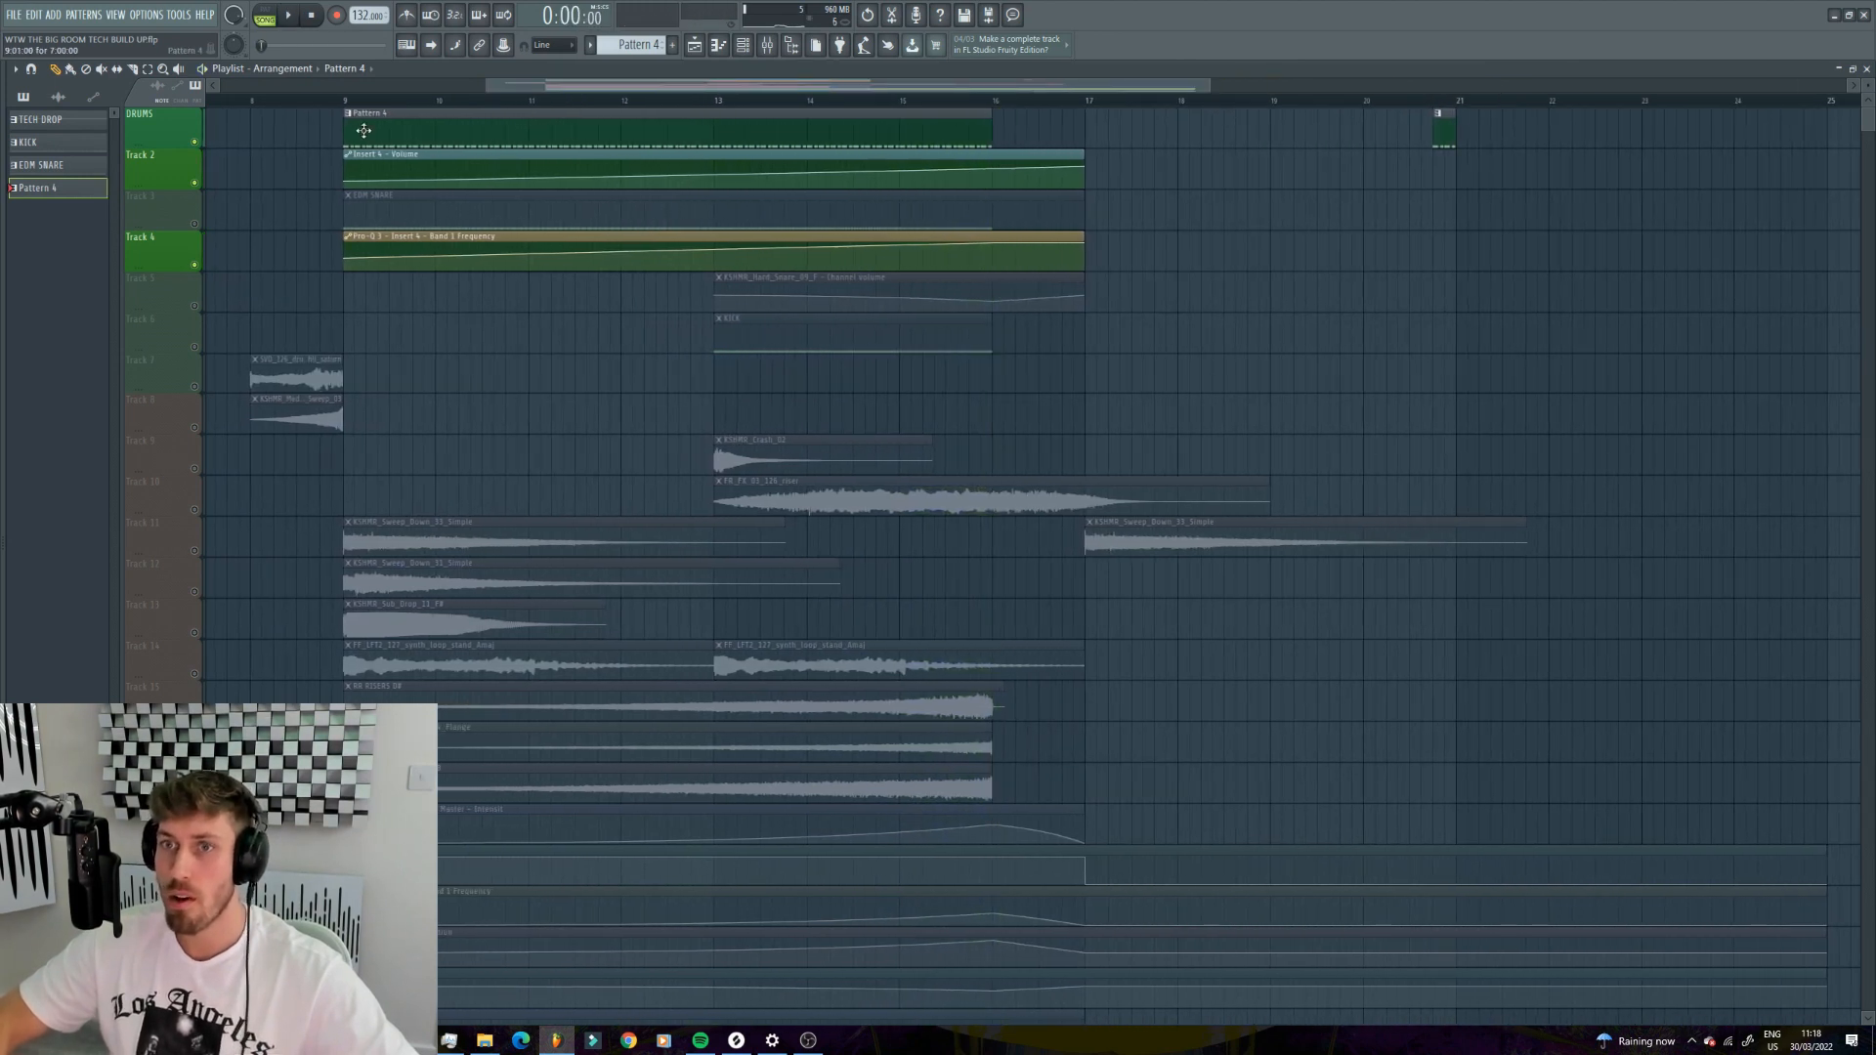
- Set the playback position to bar 9 and reopen Pattern 4 in the piano roll at its opening bars
left_click(348, 103)
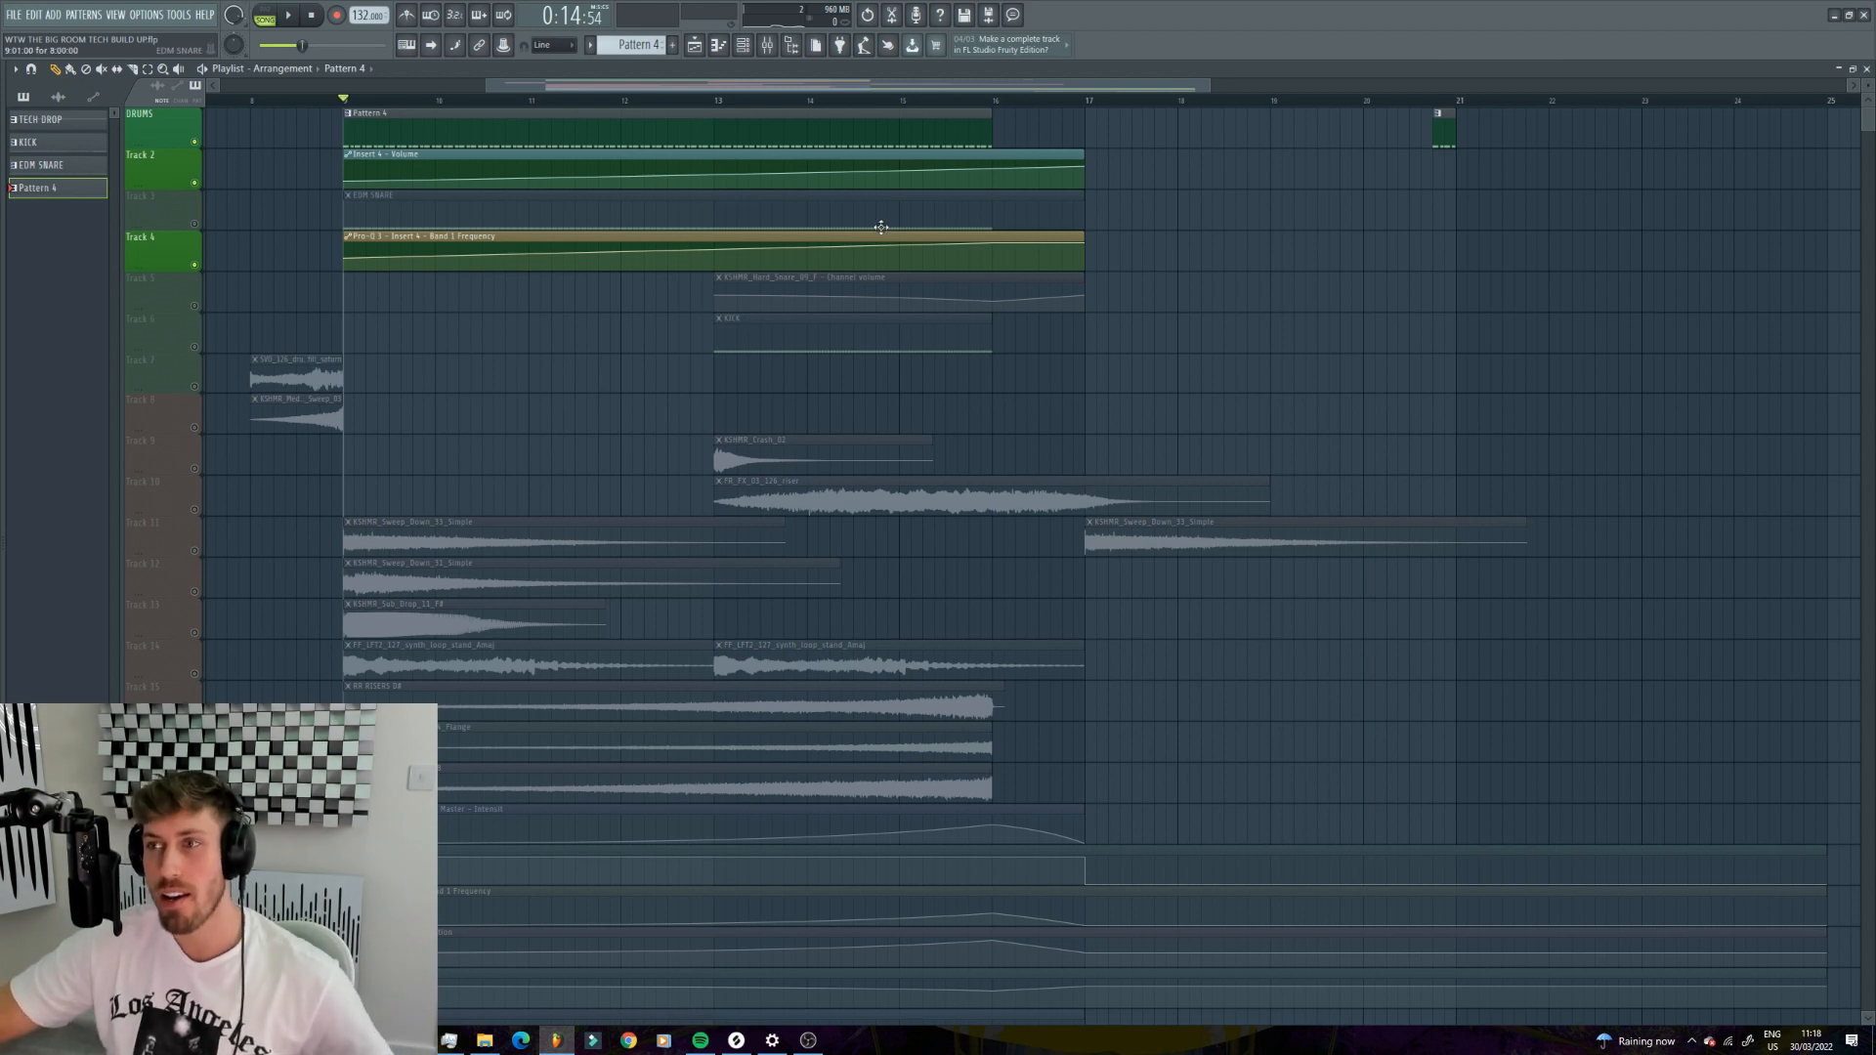
left_click_drag(1210, 85, 1208, 86)
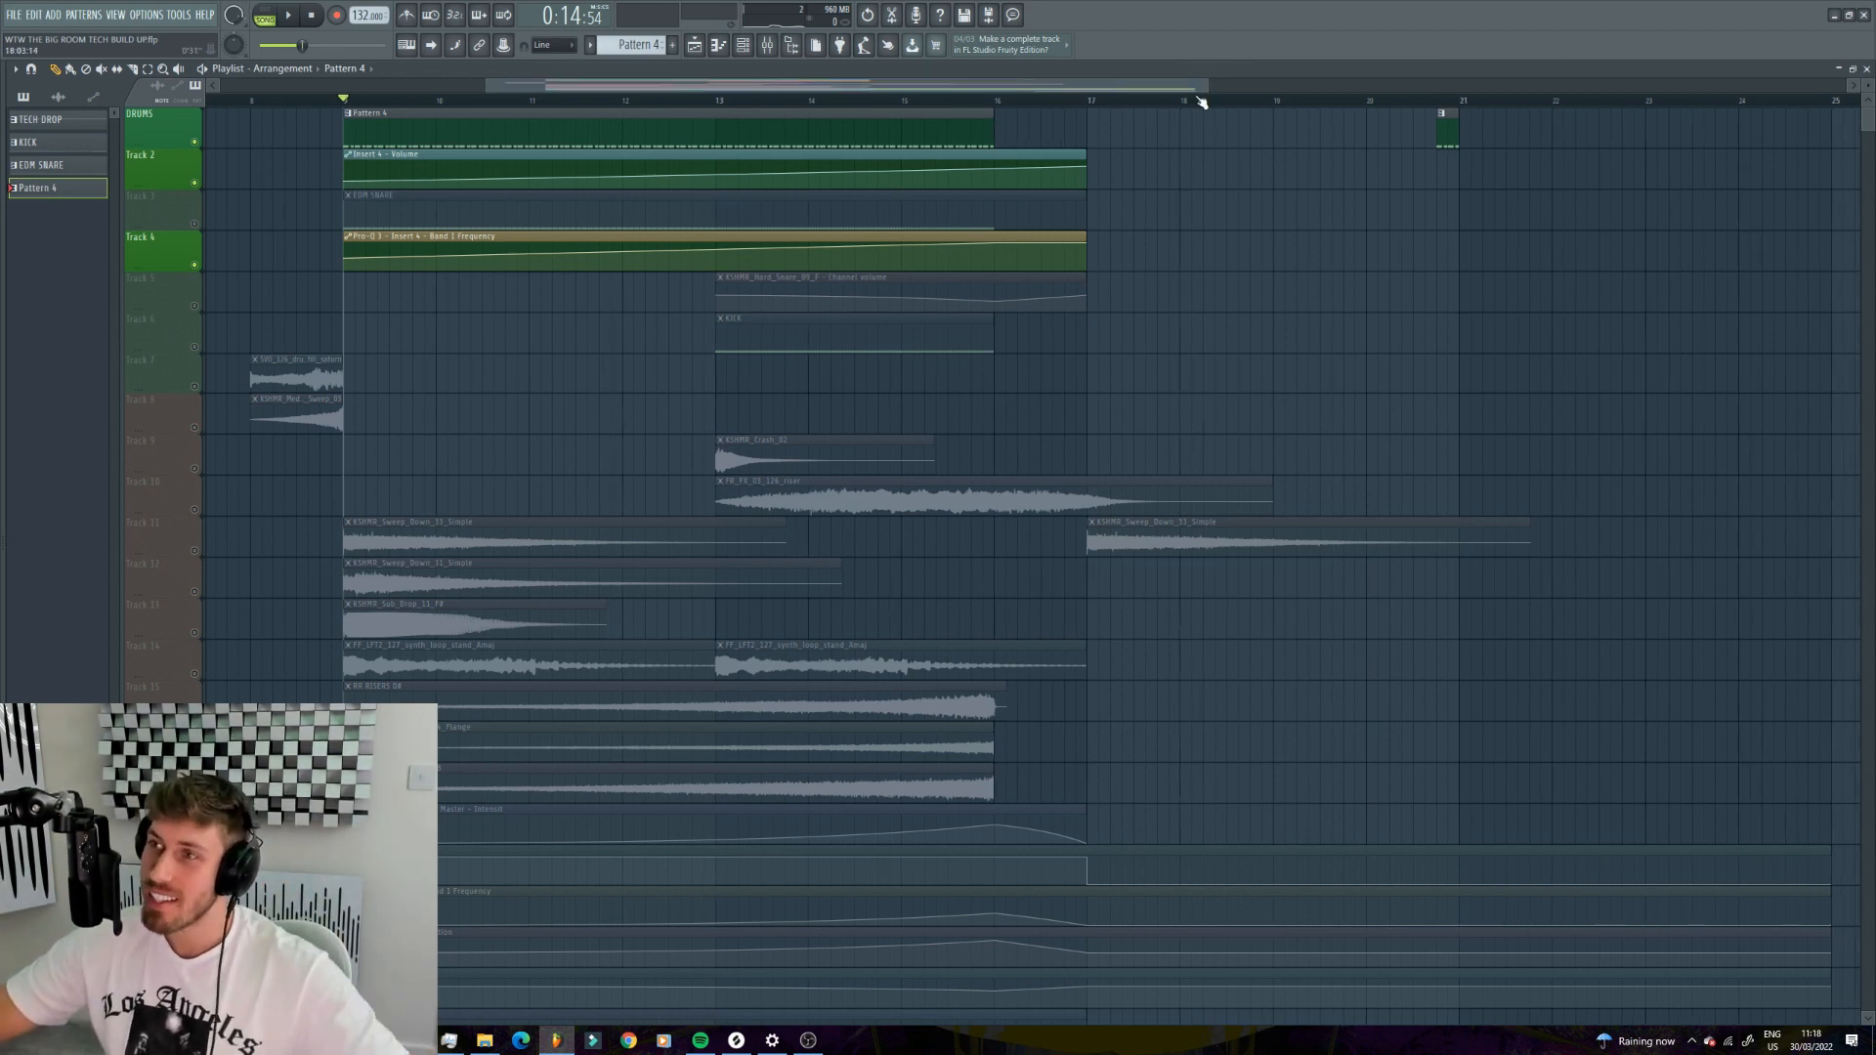
left_click_drag(1206, 87, 833, 90)
double_click(554, 130)
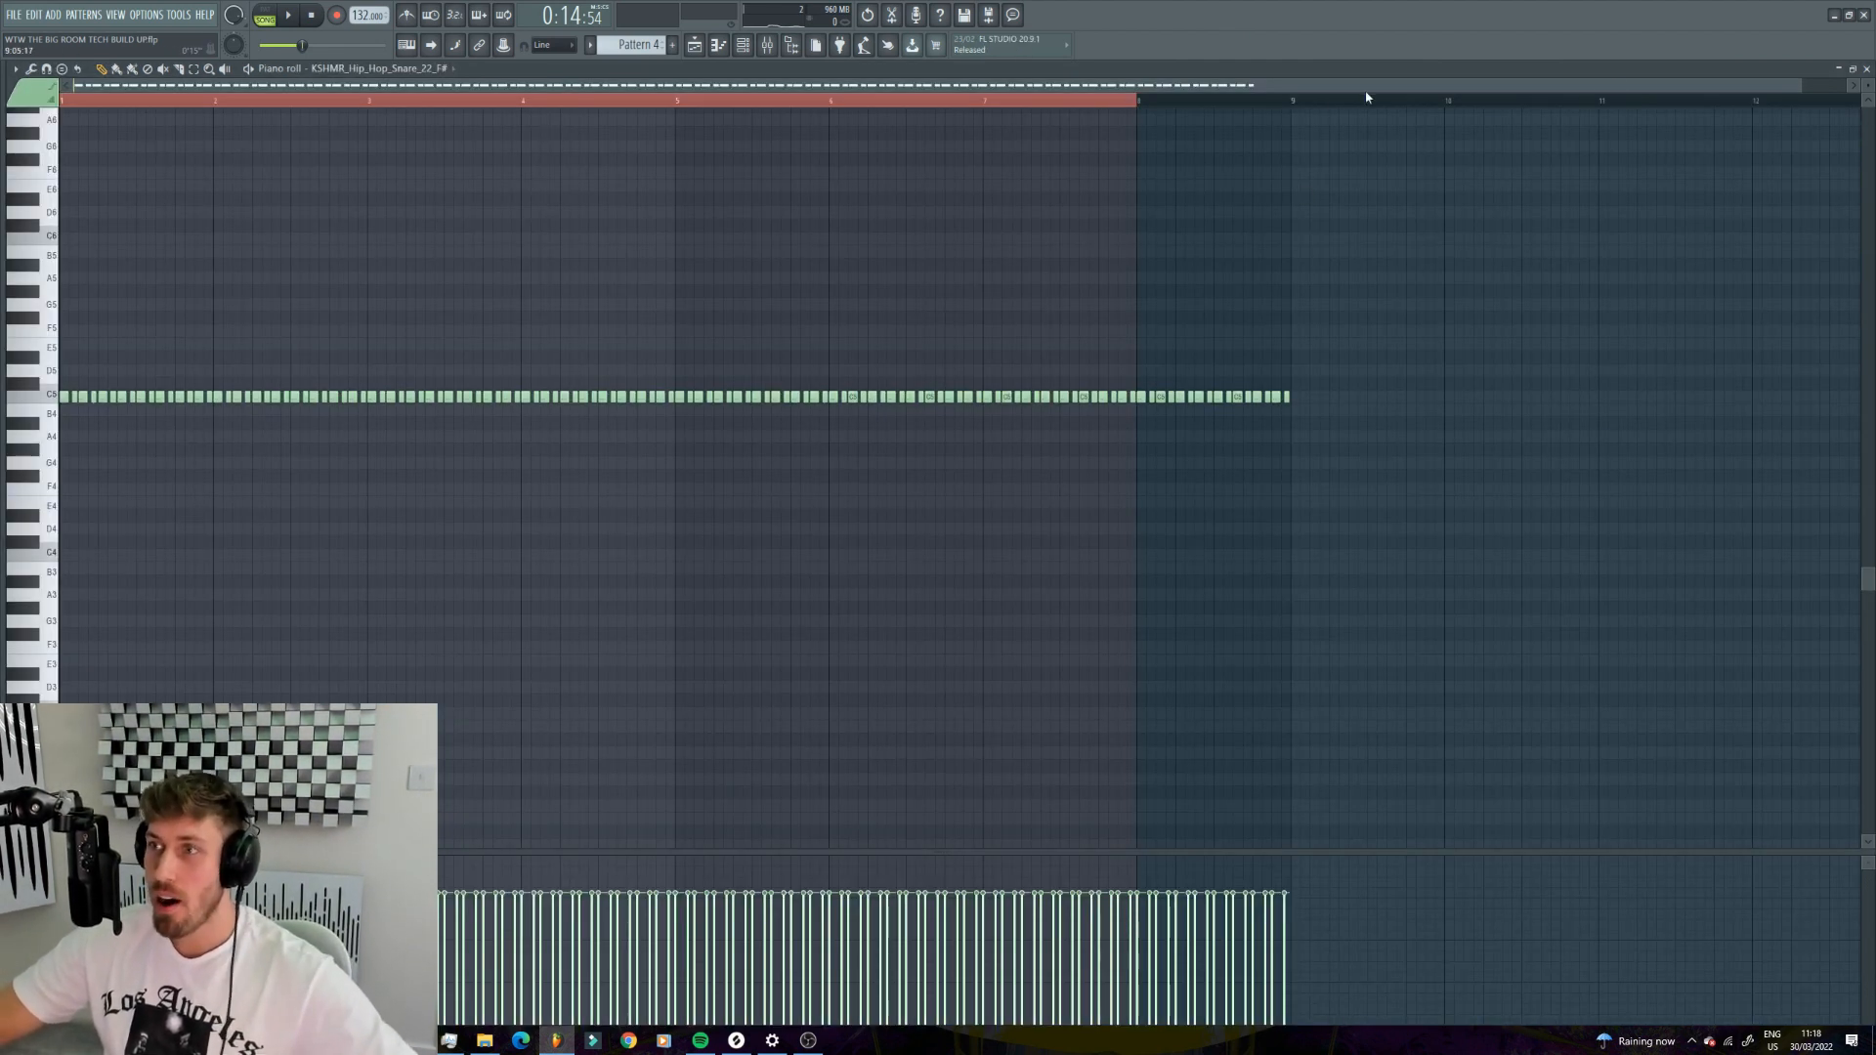
left_click_drag(1803, 82, 515, 167)
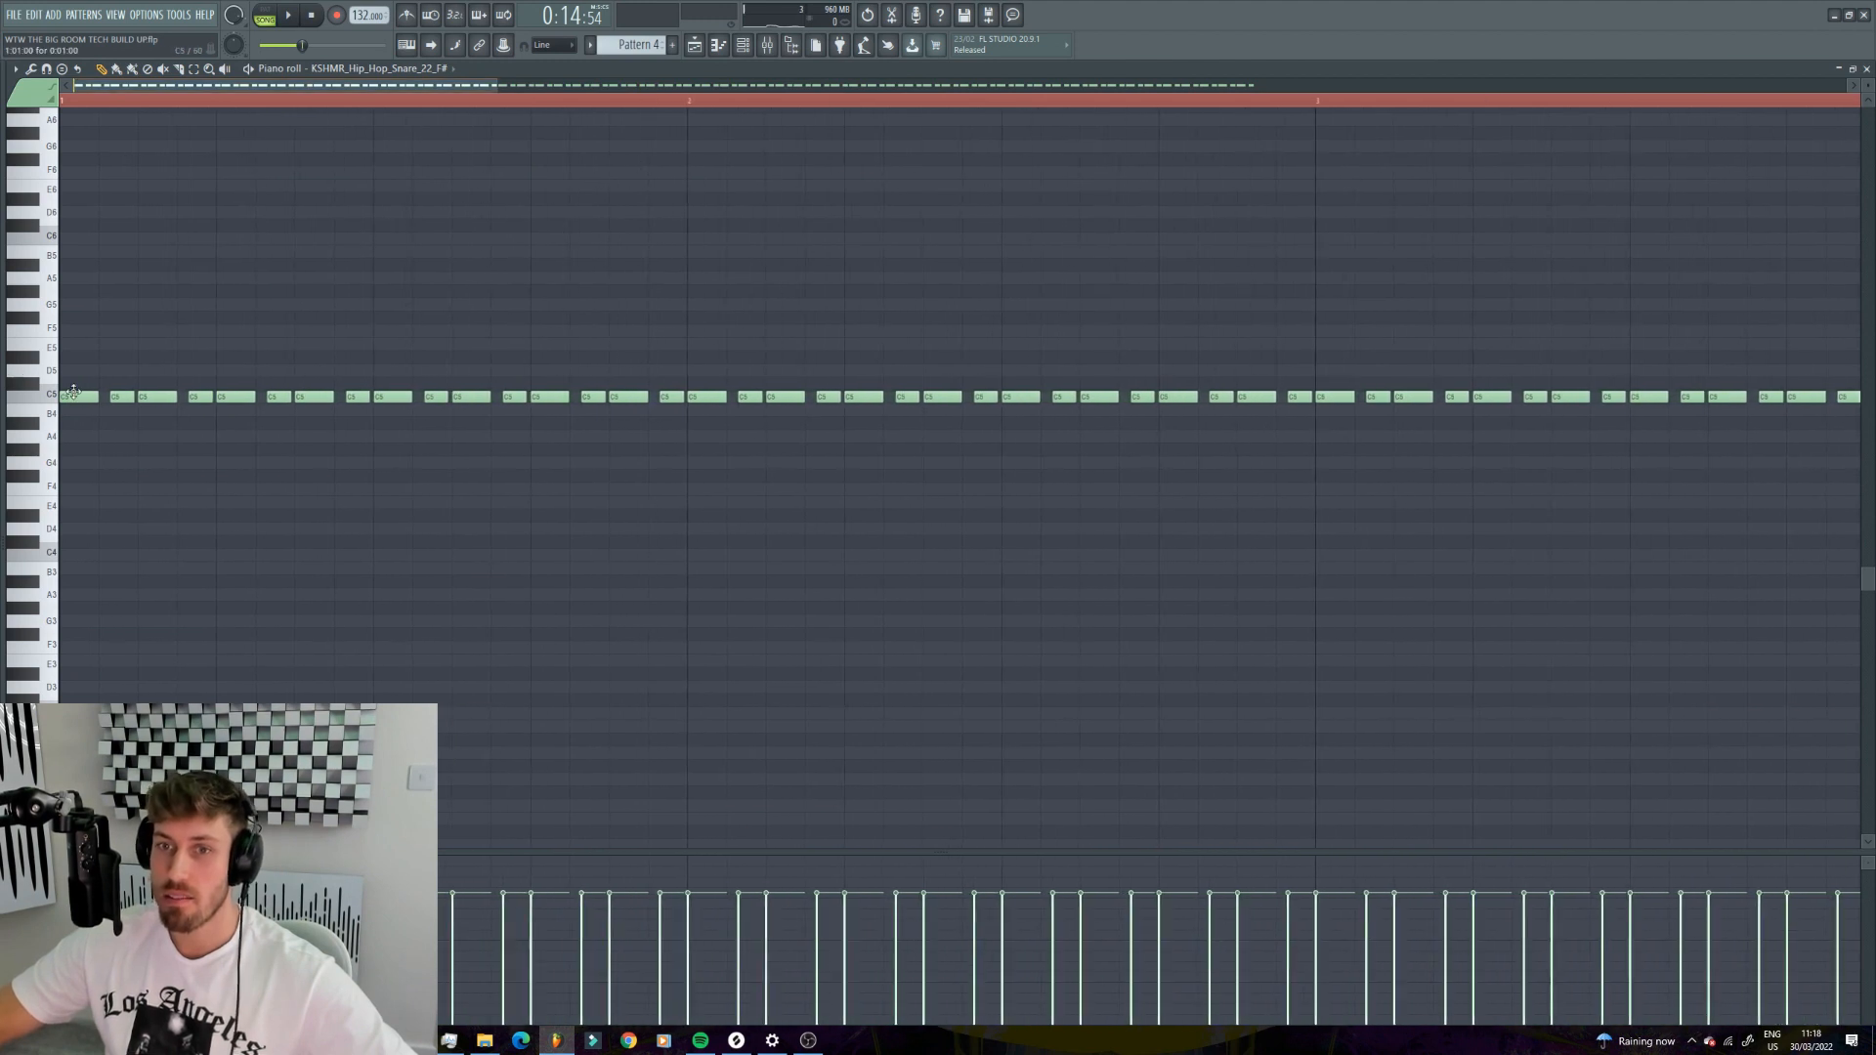
- Select the first four short off-beat C5 snare notes at the start of the pattern
key("e")
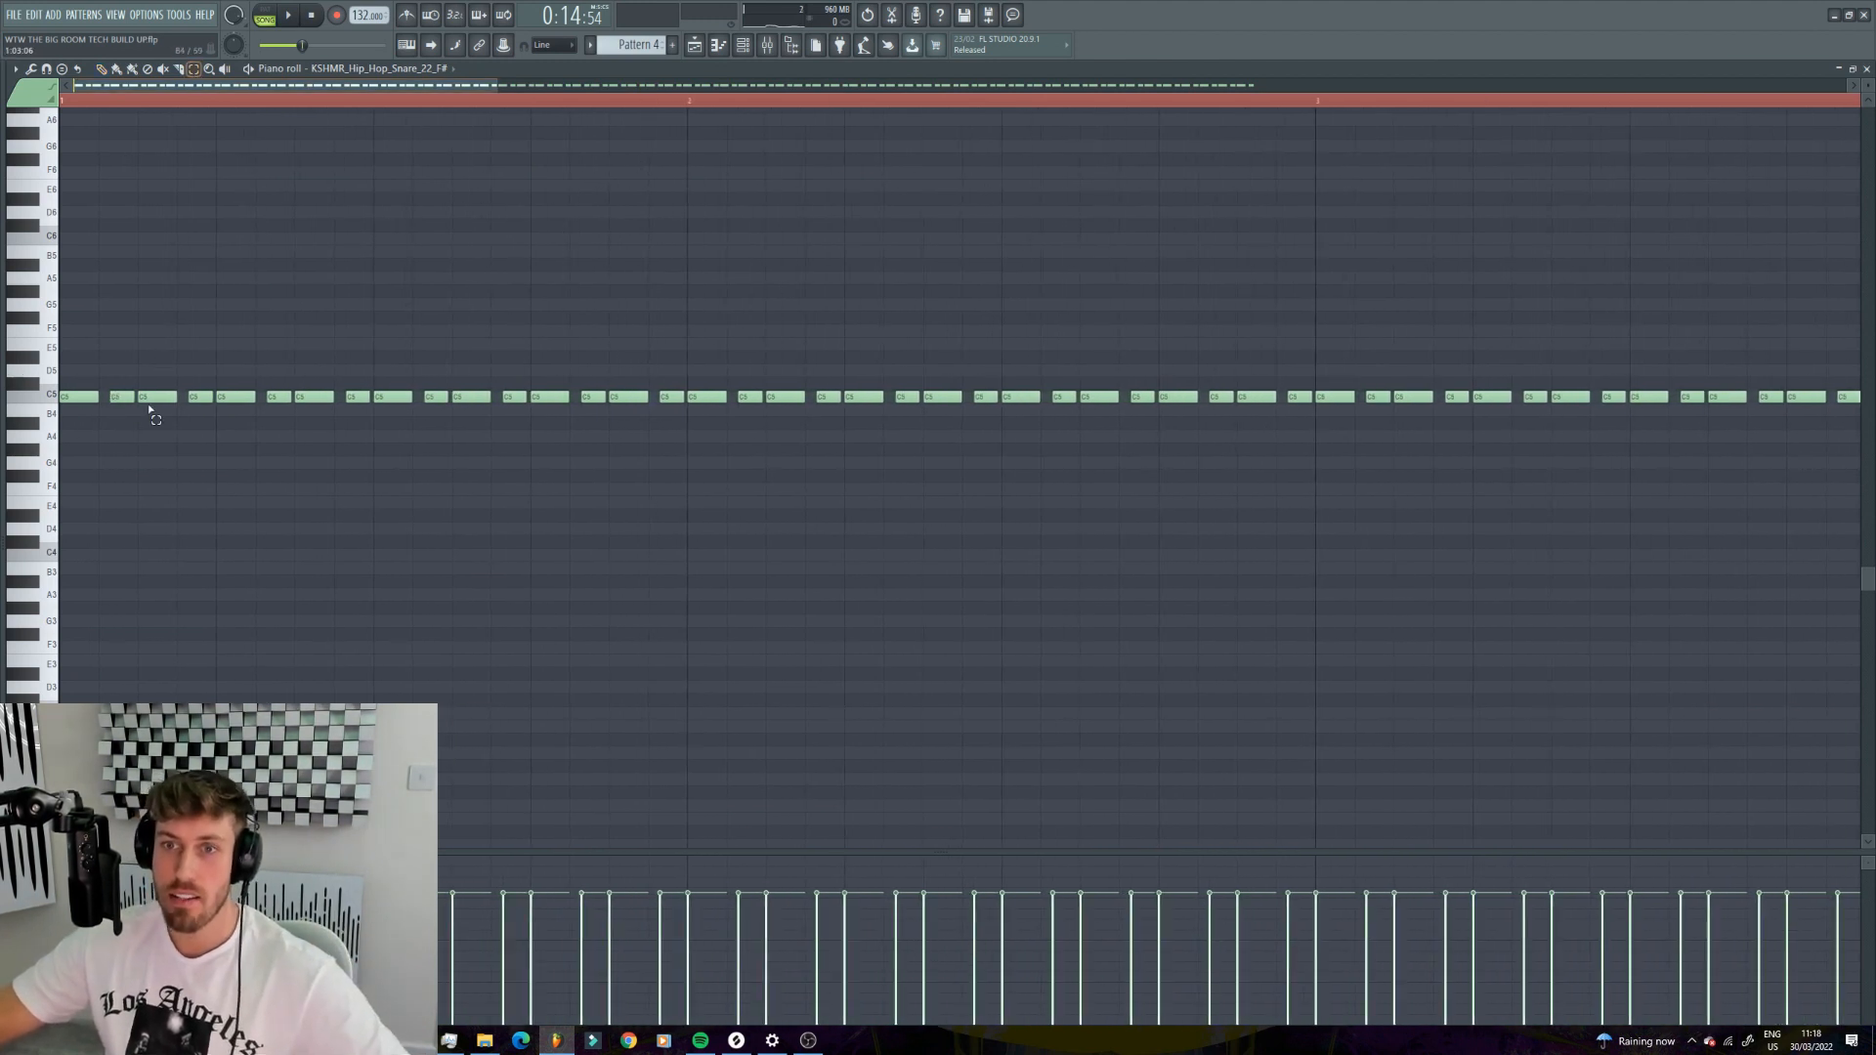
left_click(278, 396)
left_click(357, 397)
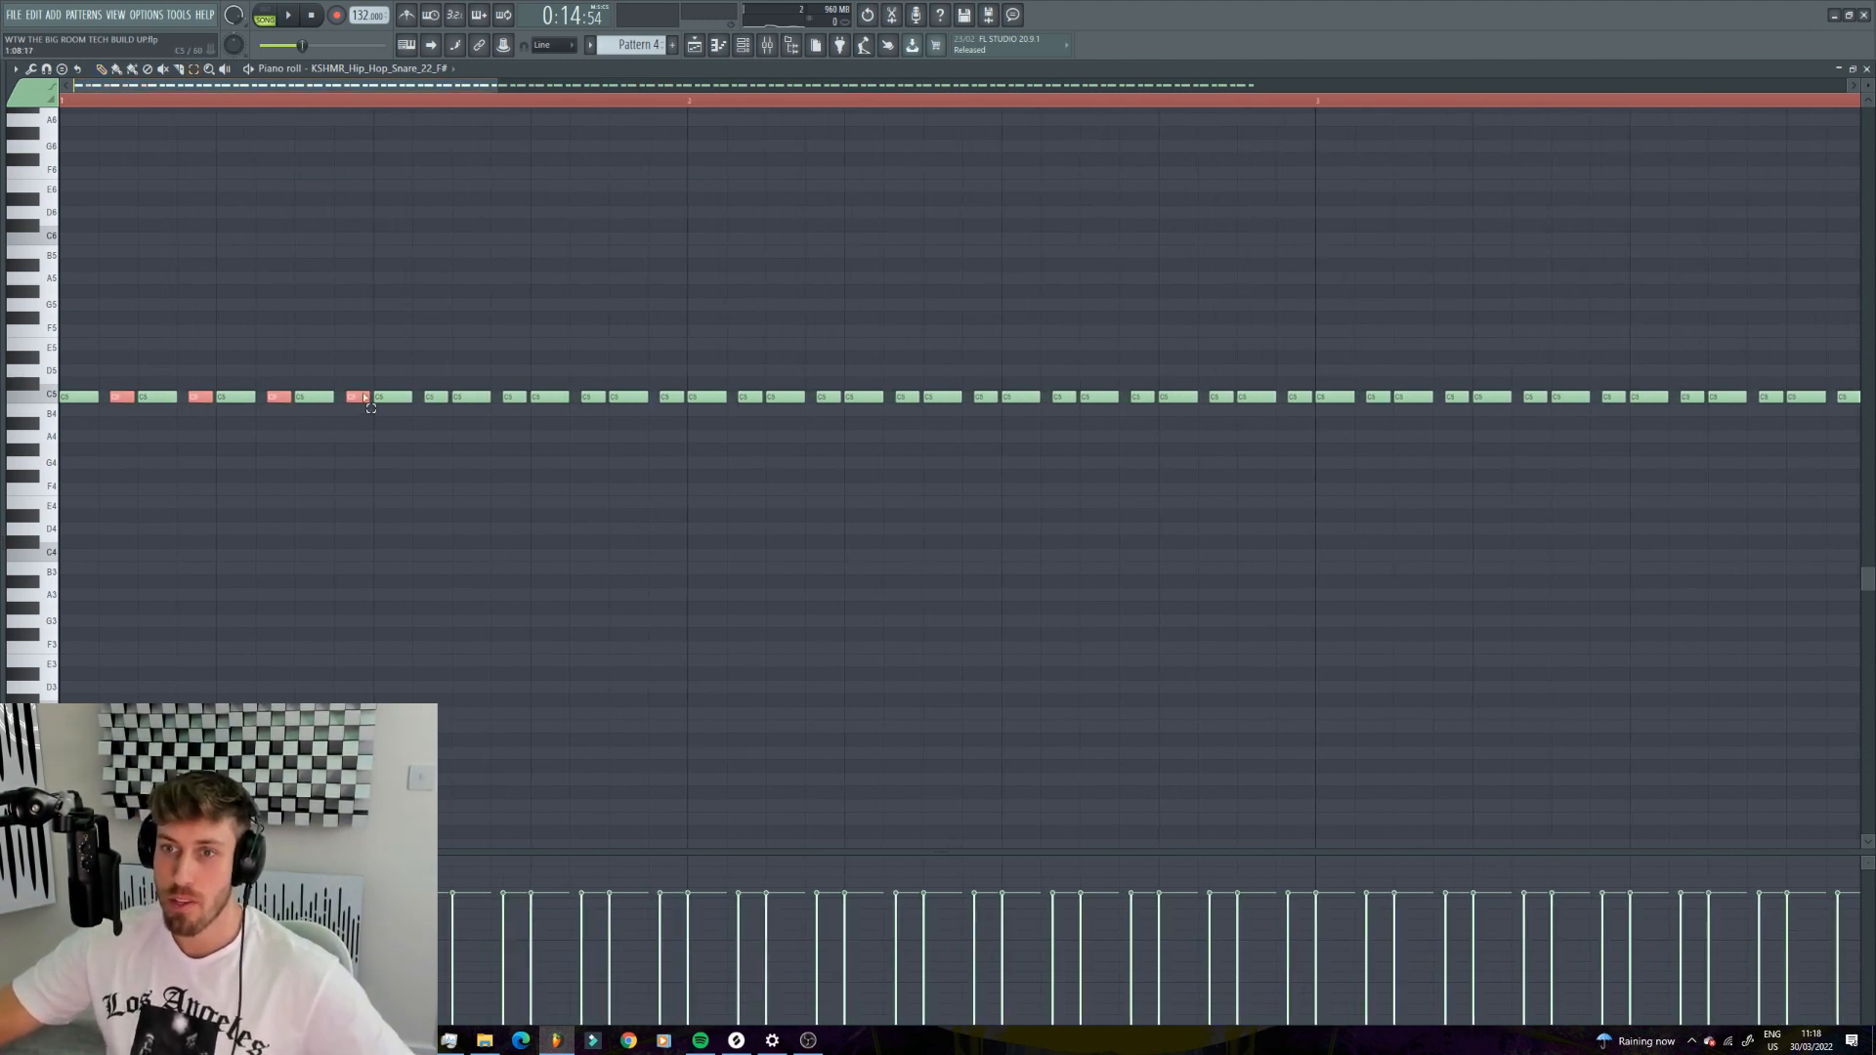
left_click_drag(516, 98, 200, 97)
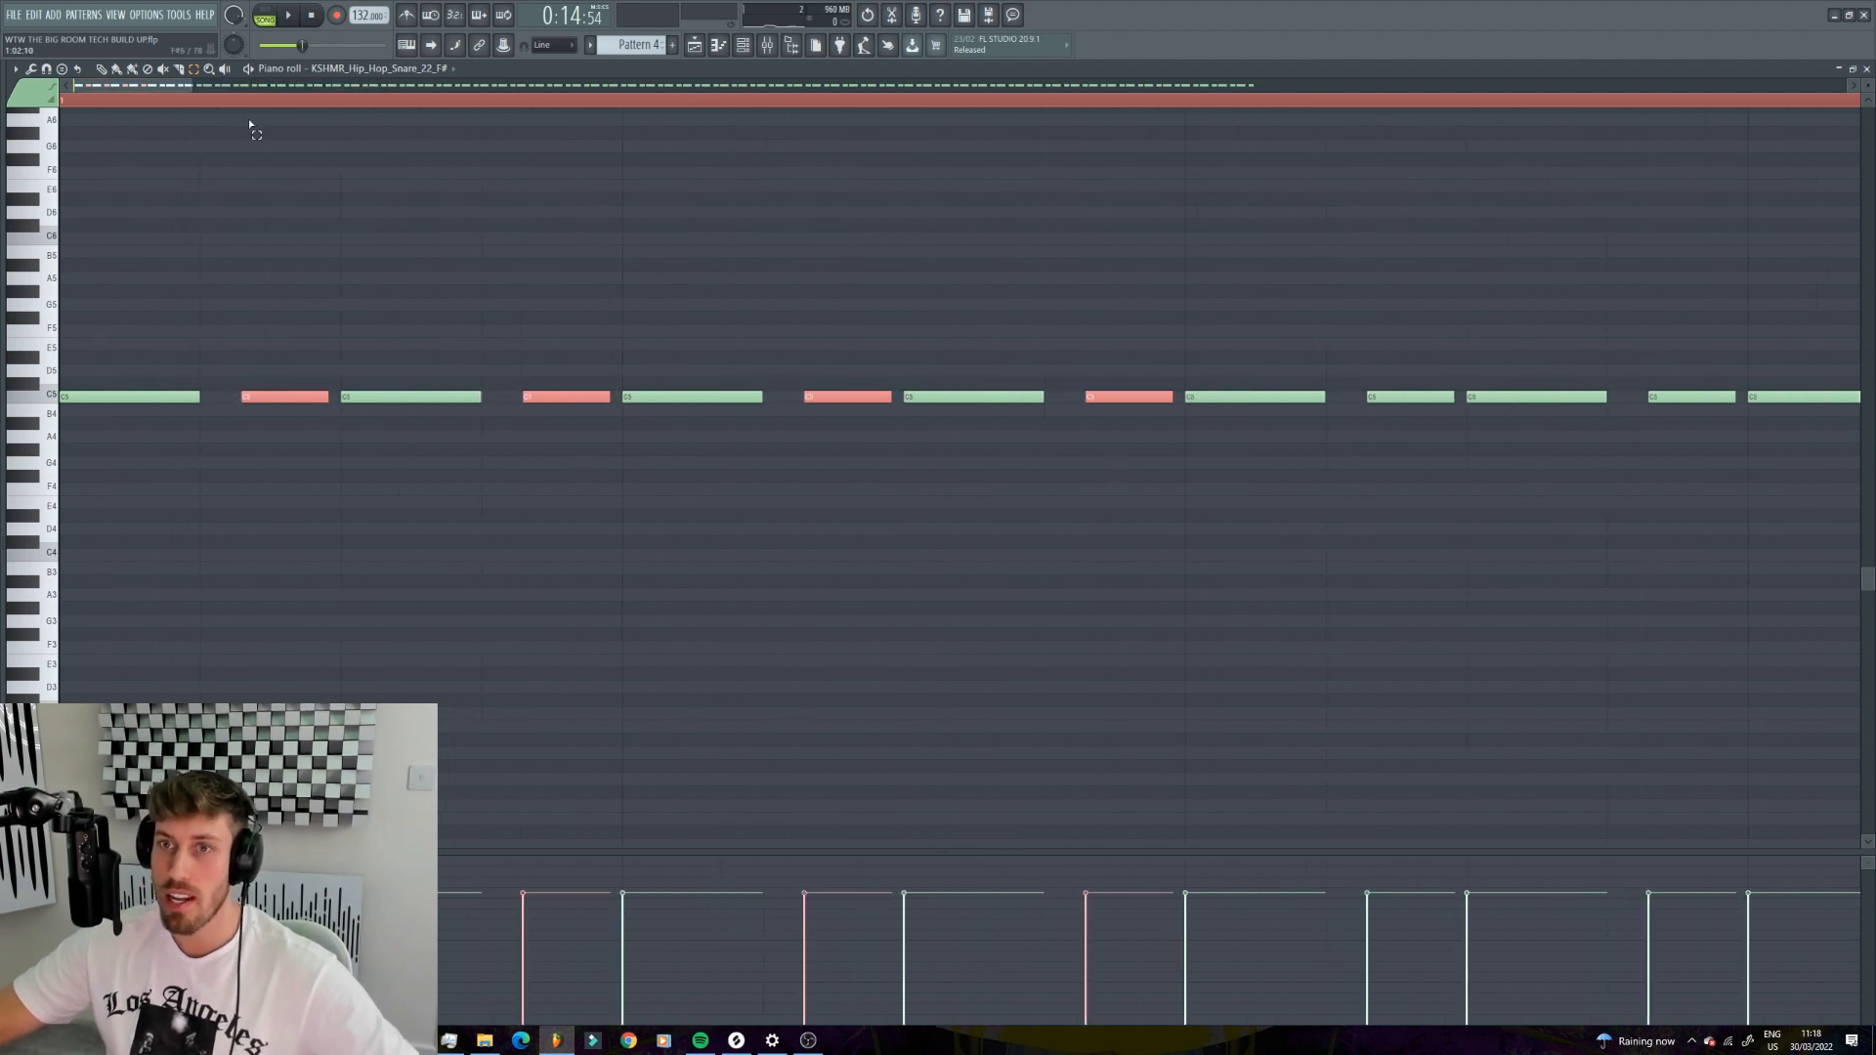
- Play the snare pattern on its own with the metronome and inspect Insert 4 in the mixer
key("space")
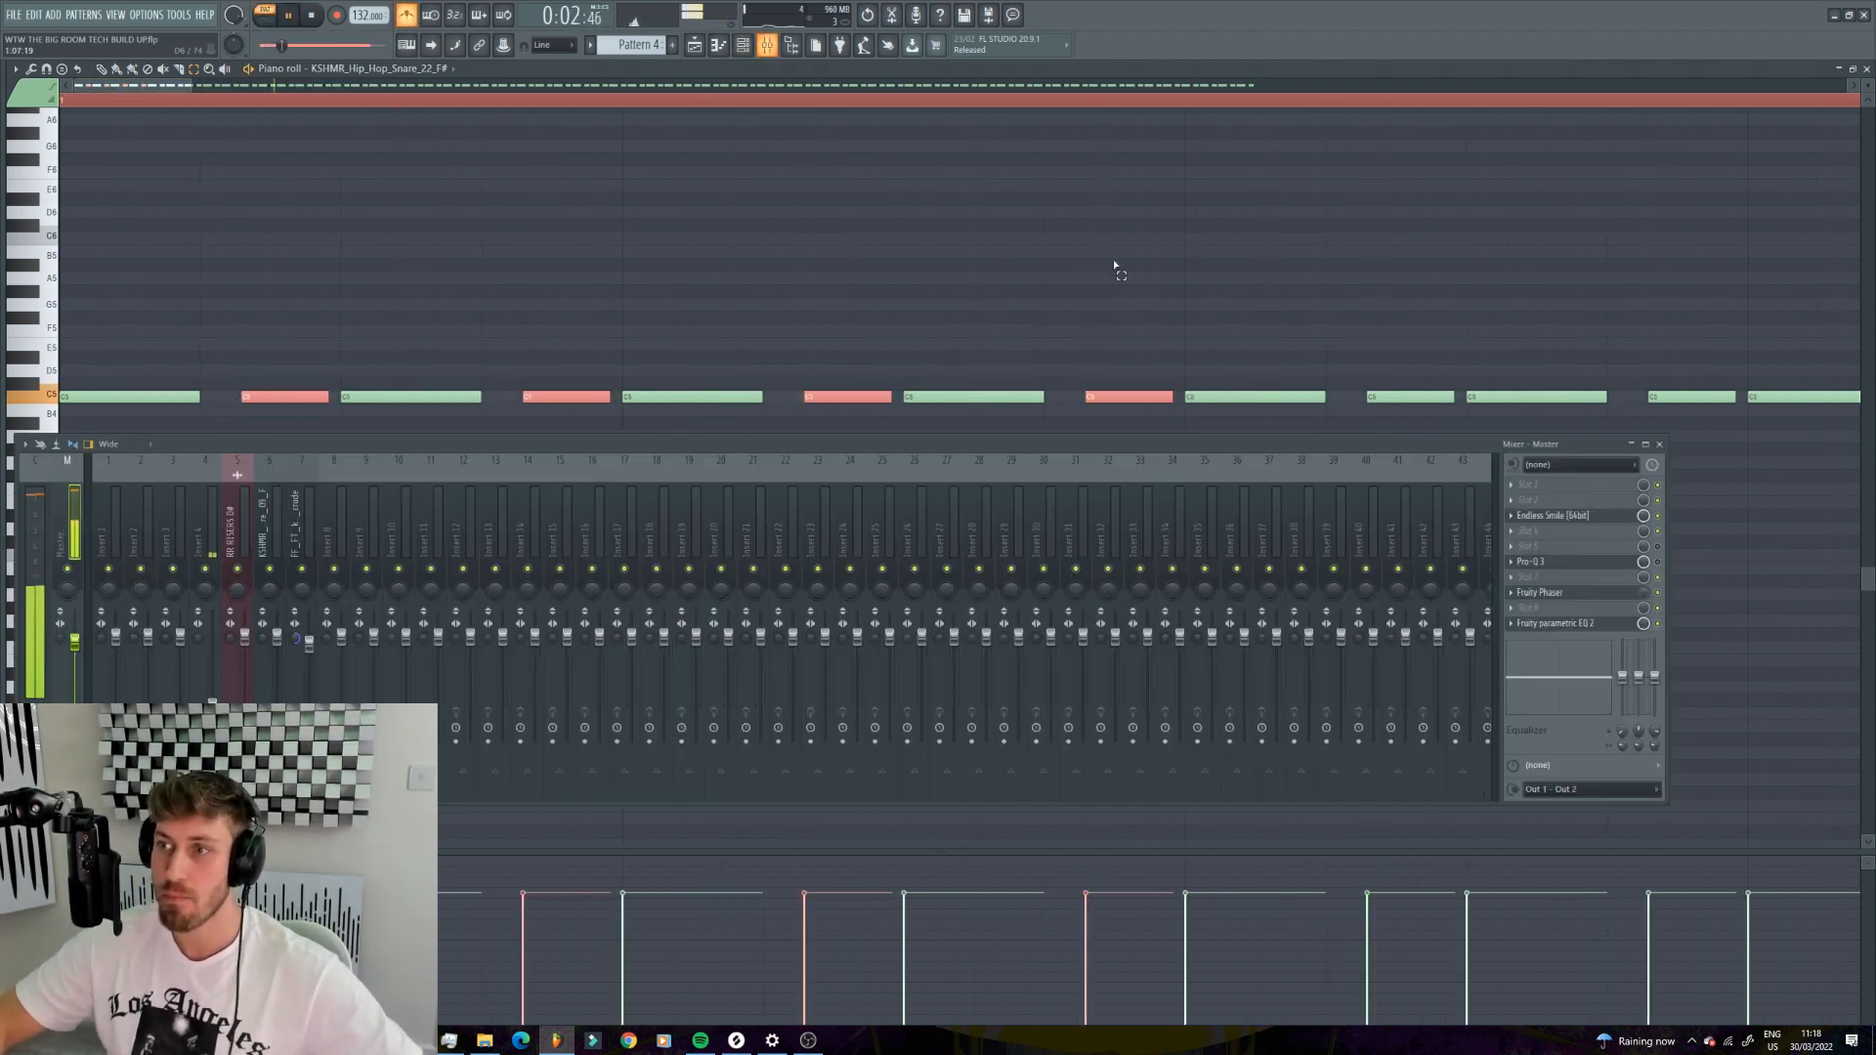
key("F9")
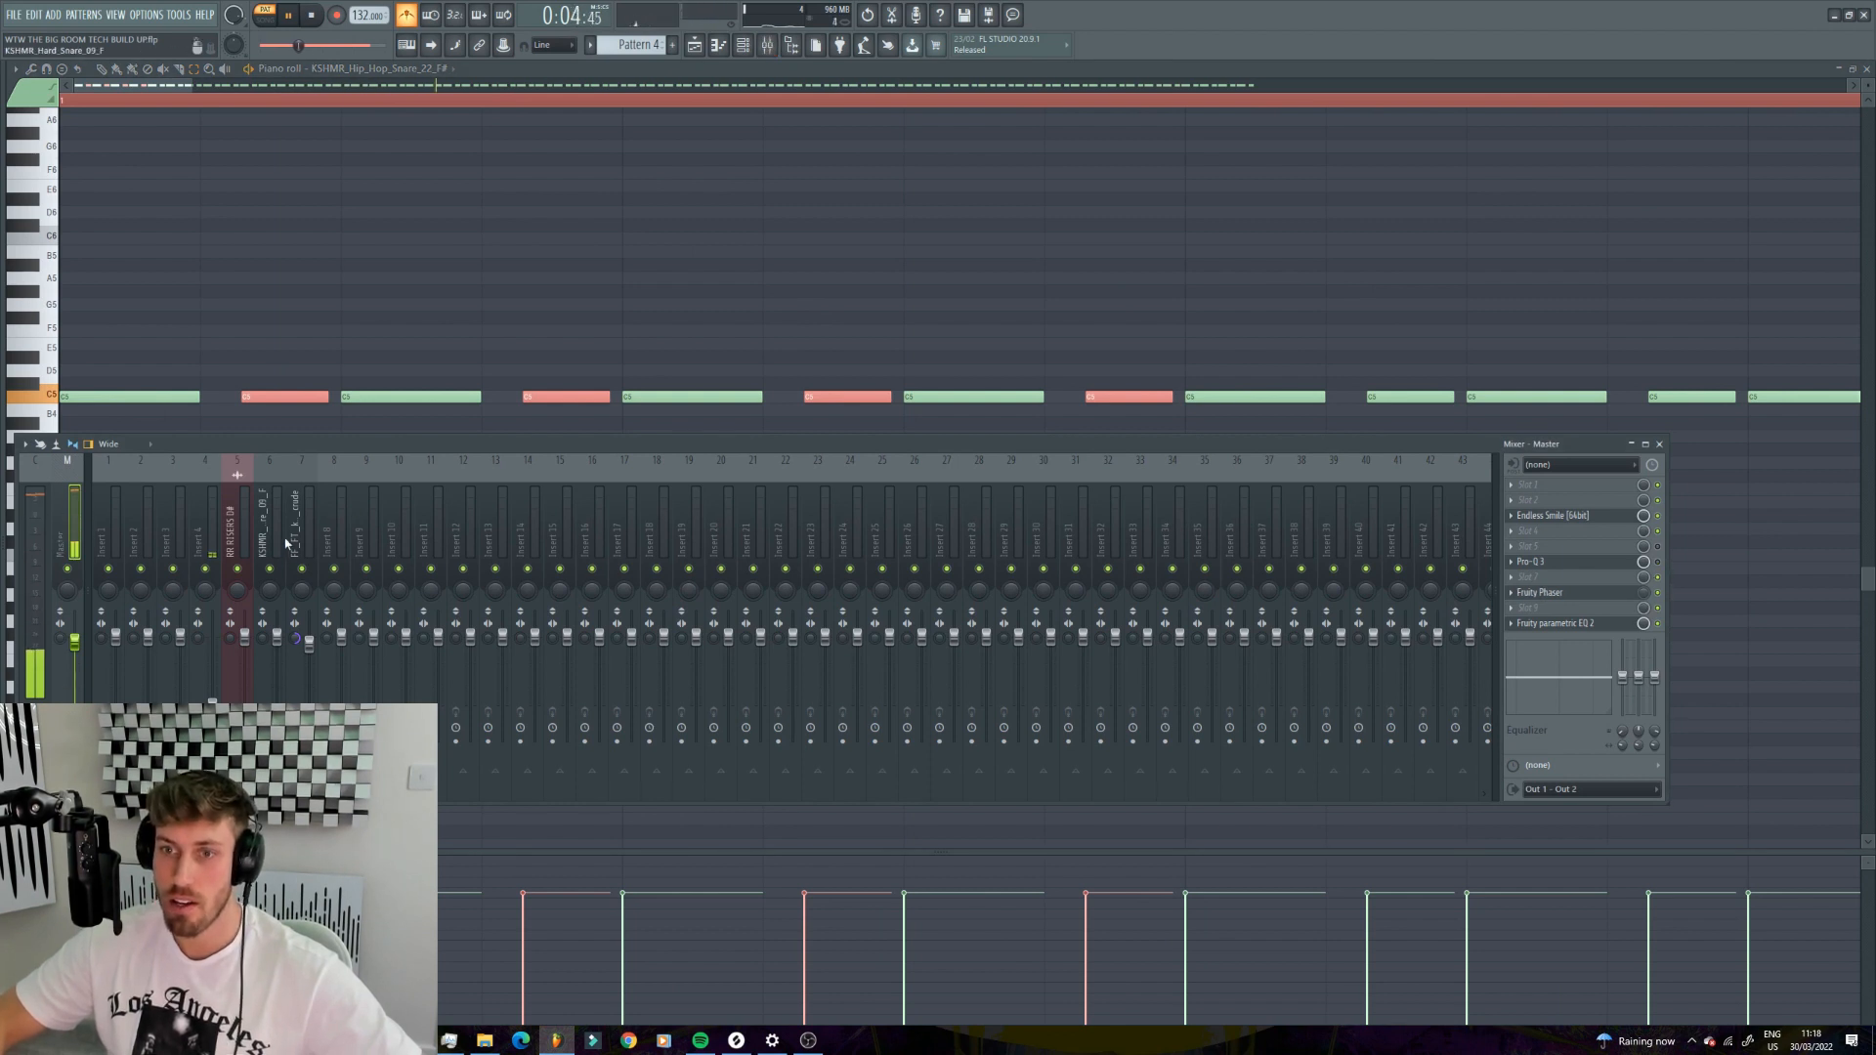
left_click(206, 533)
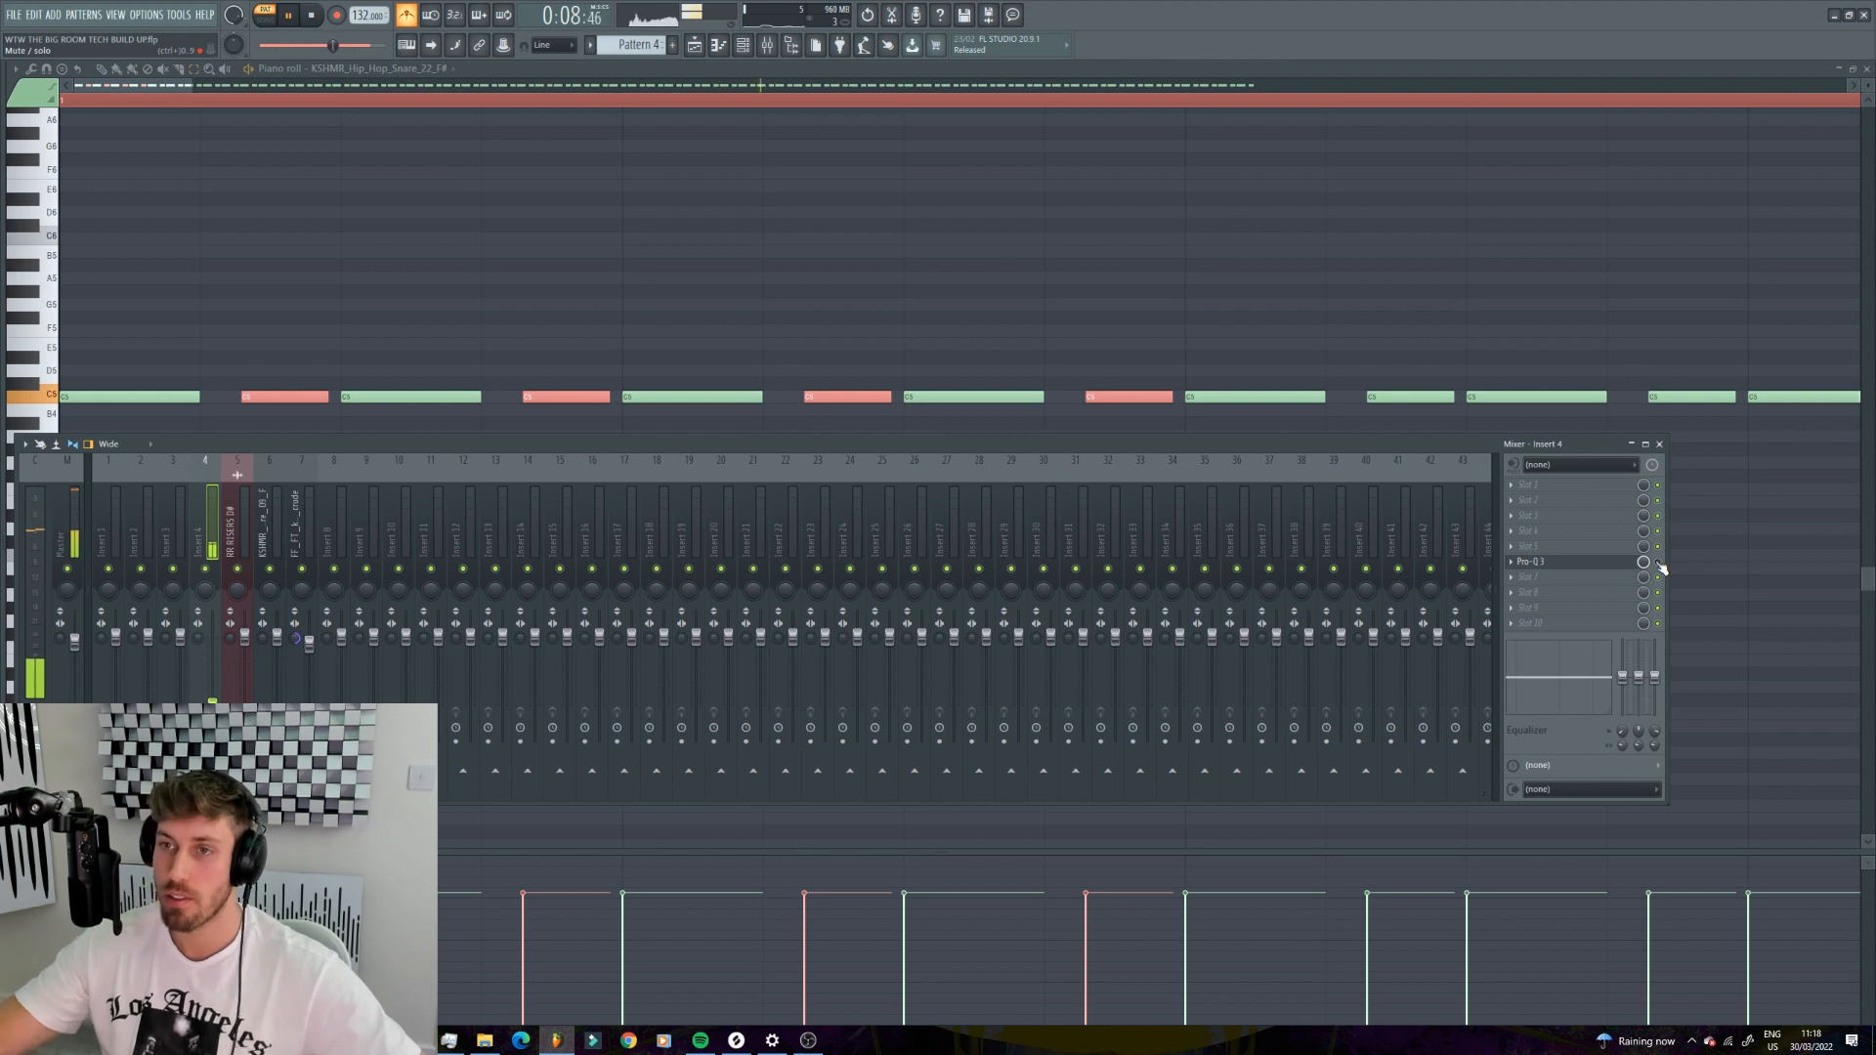
key("F9")
scroll(306, 121, "down", 3)
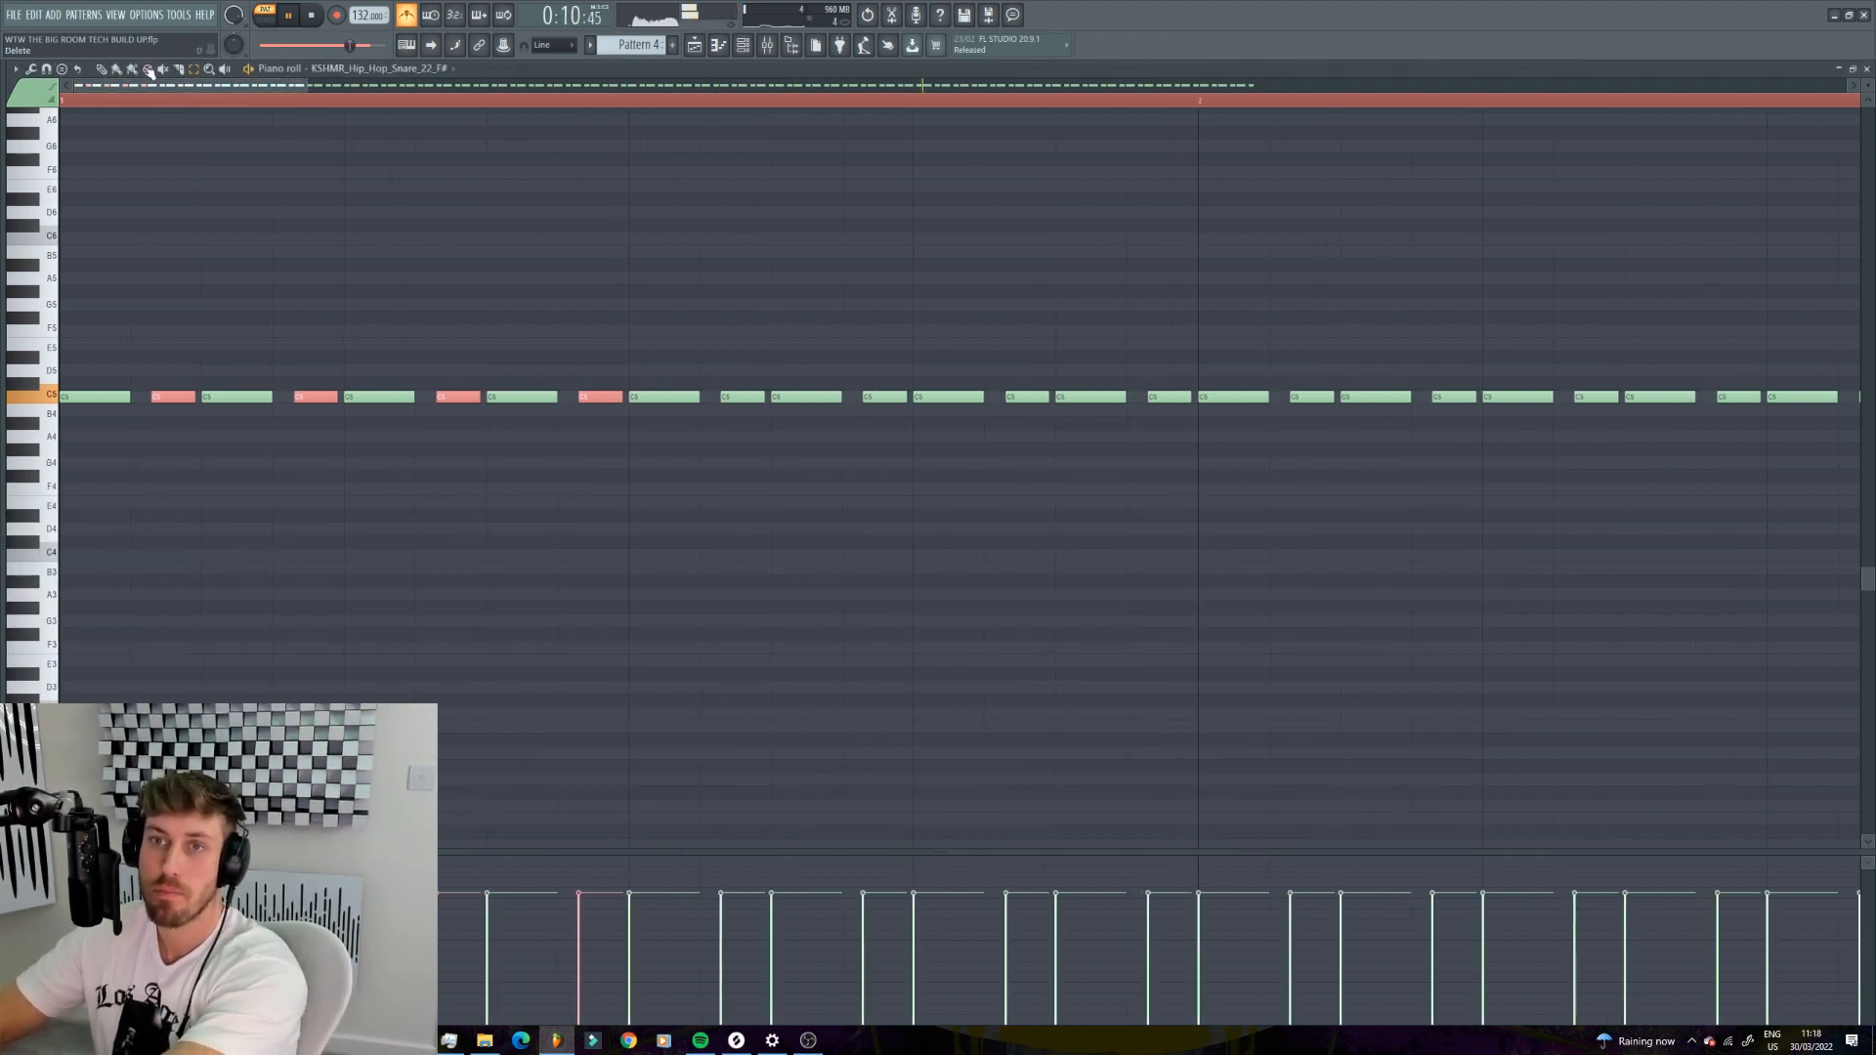
key("space")
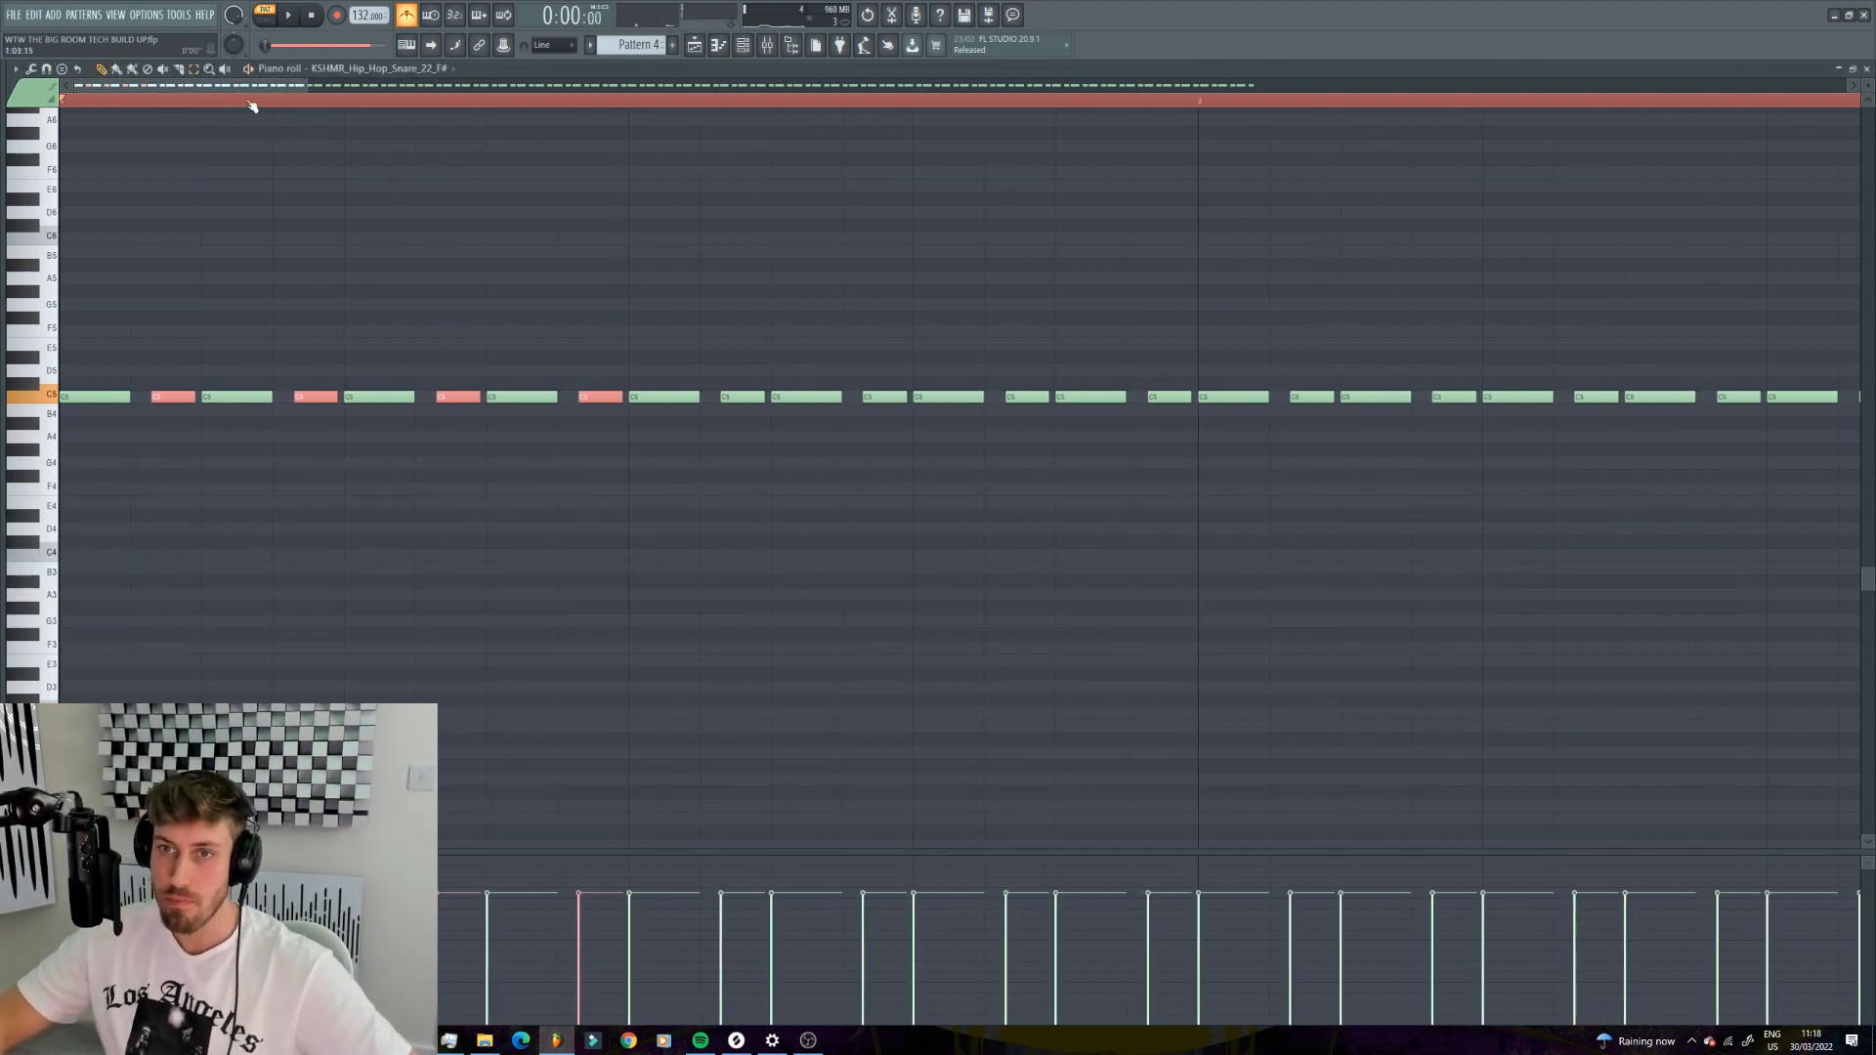
- View the complete snare pattern, check the Pro-Q 3 slot on Insert 4 in the mixer, and return to the playlist
left_click_drag(302, 88, 1260, 88)
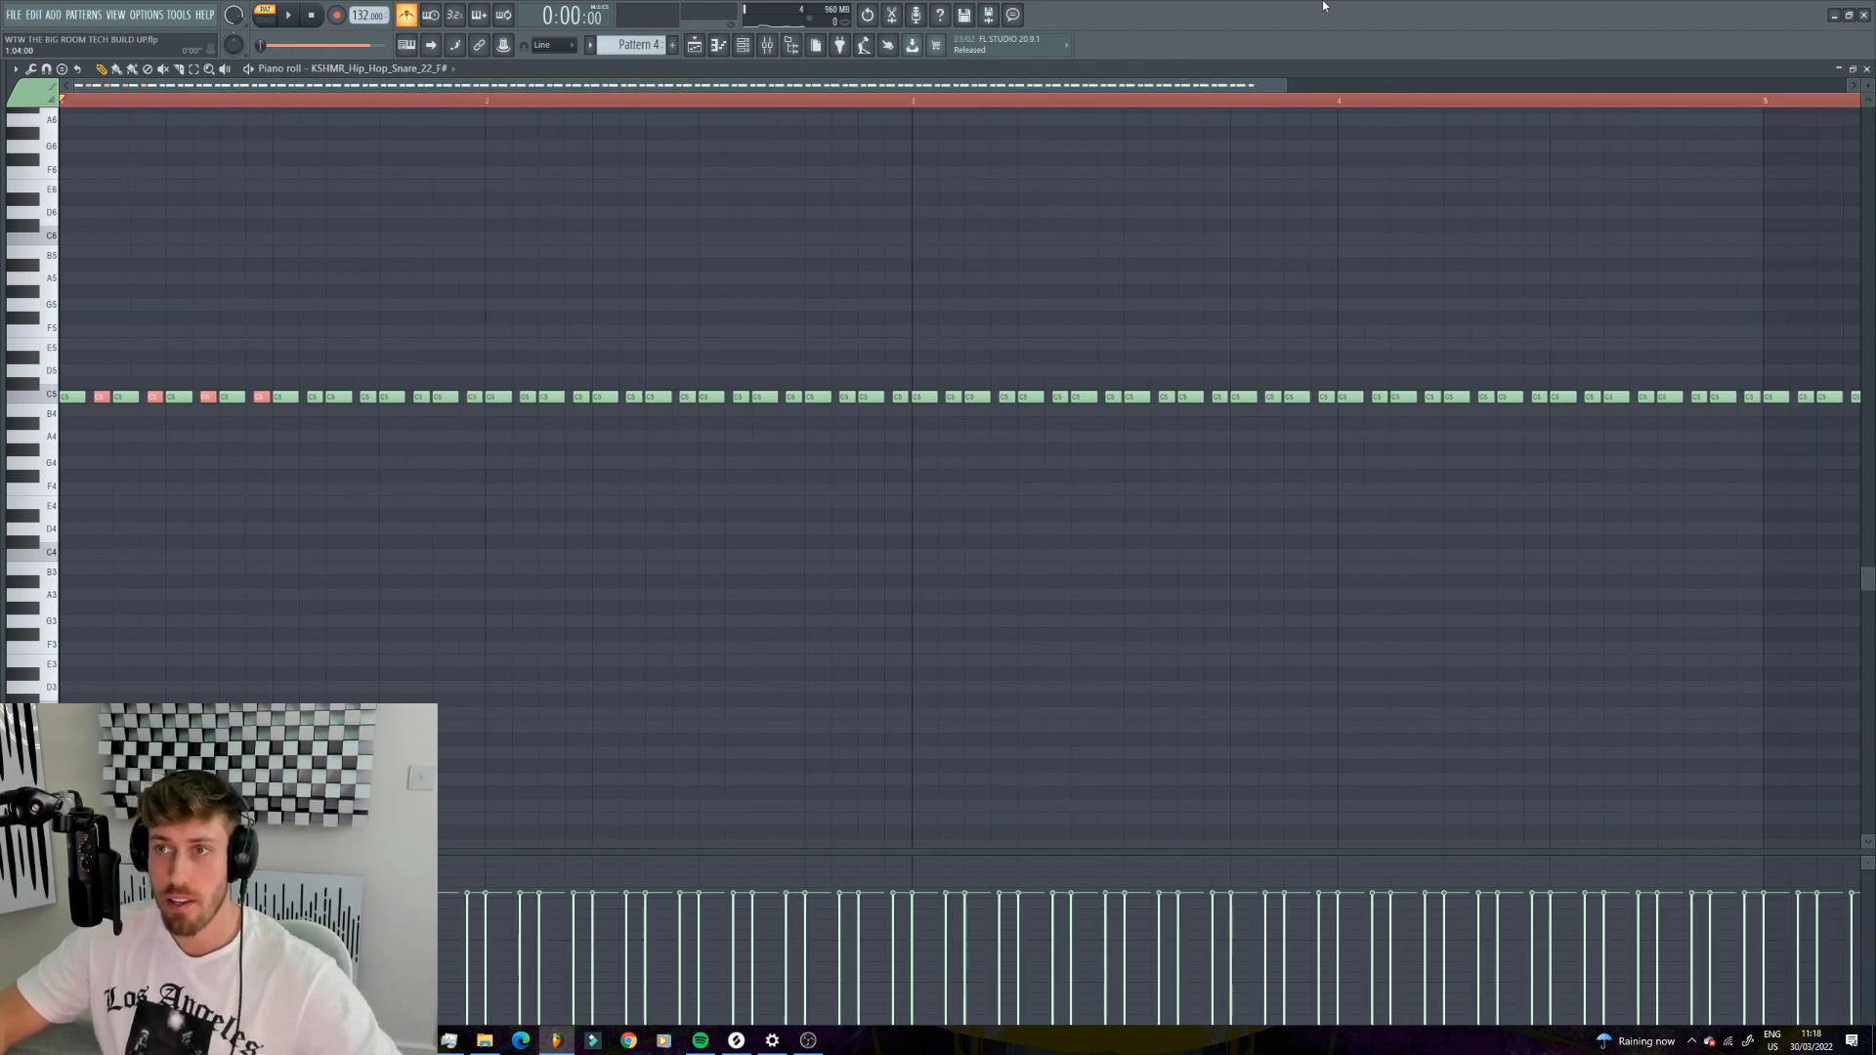
left_click(767, 45)
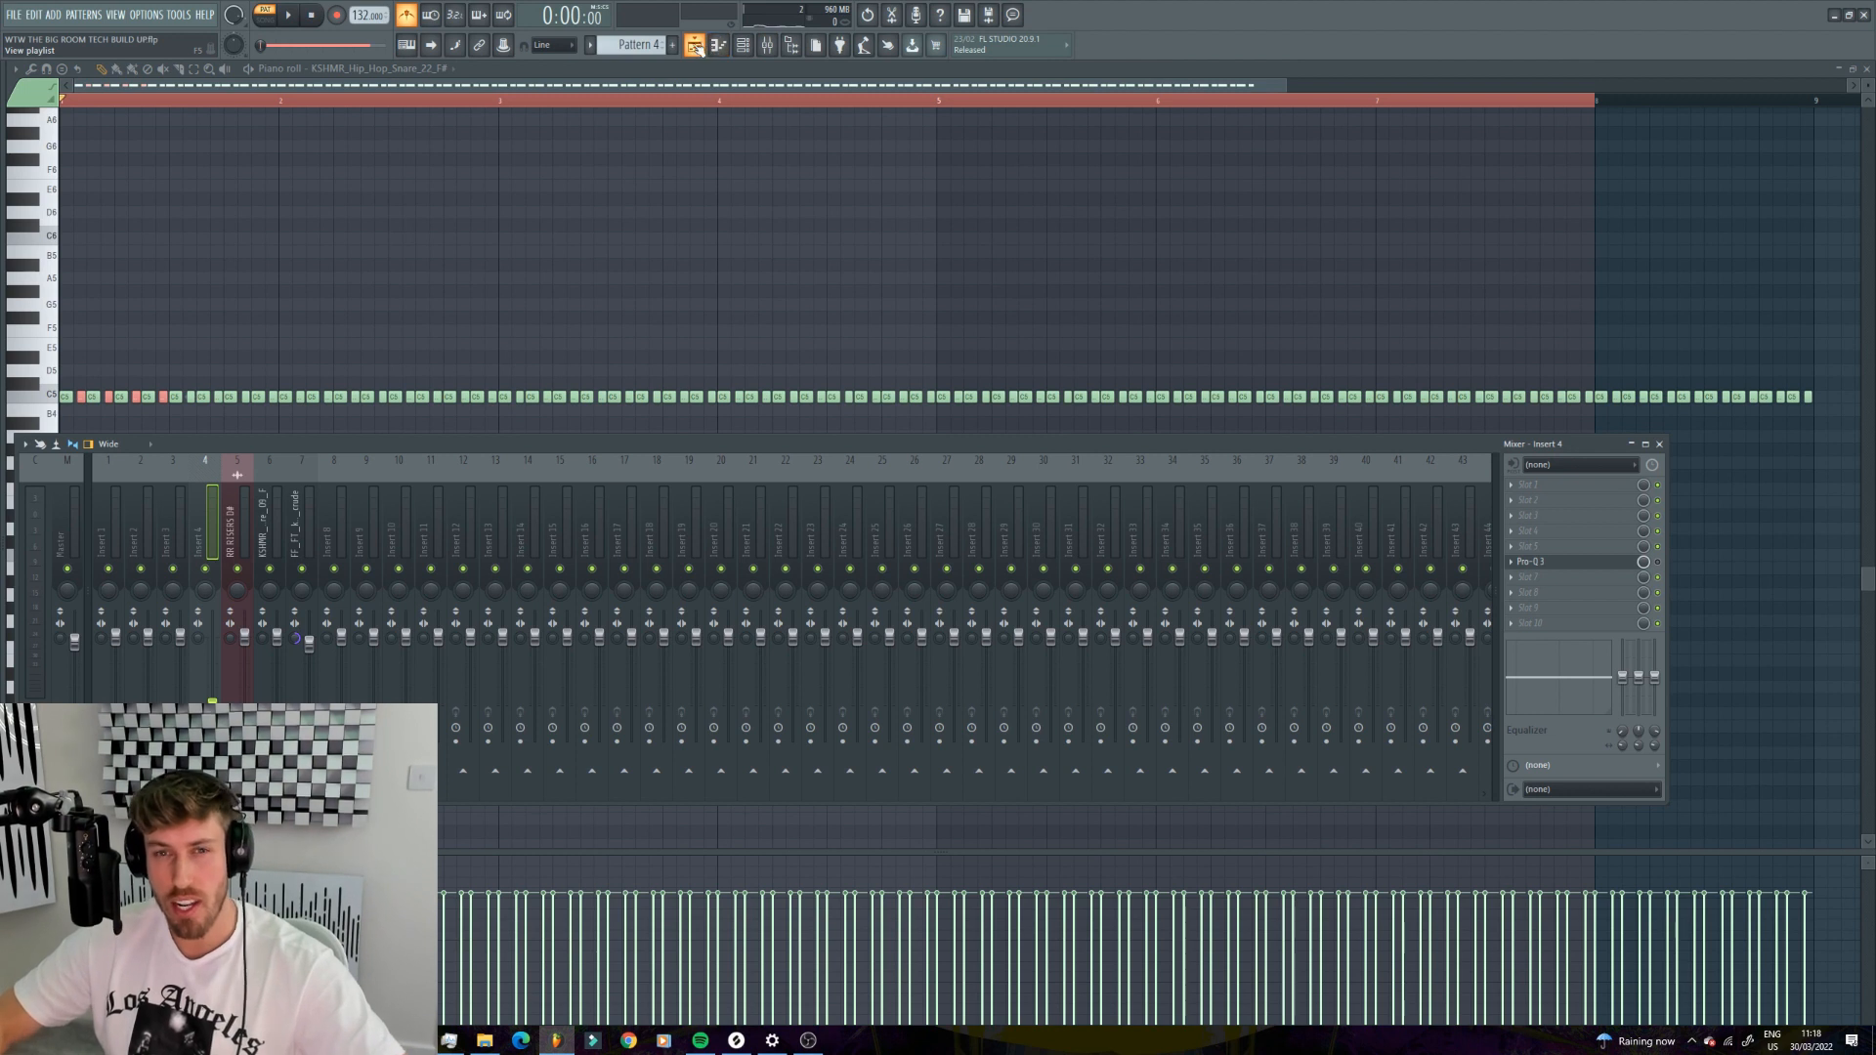
left_click(1612, 565)
left_click_drag(439, 406, 467, 436)
key("F5")
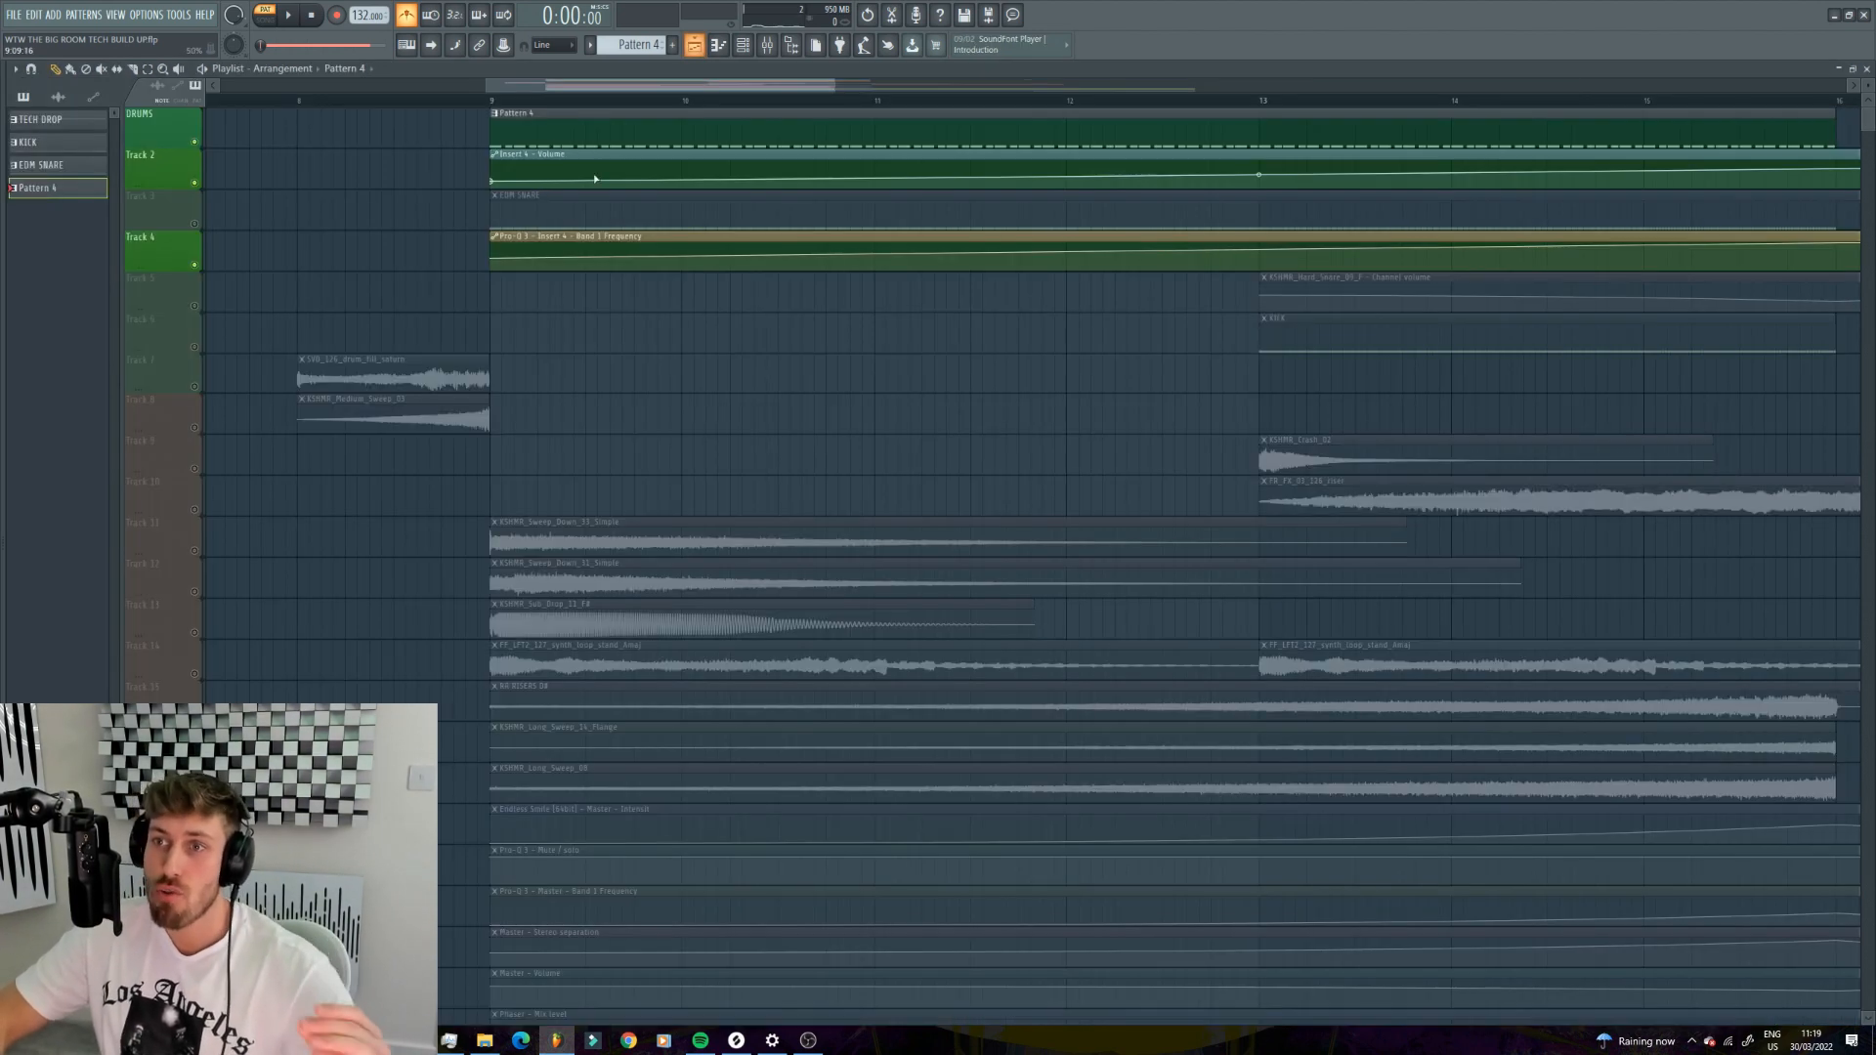
- Play the soloed drums in song mode from bar 9 and switch the metronome off
left_click(513, 101)
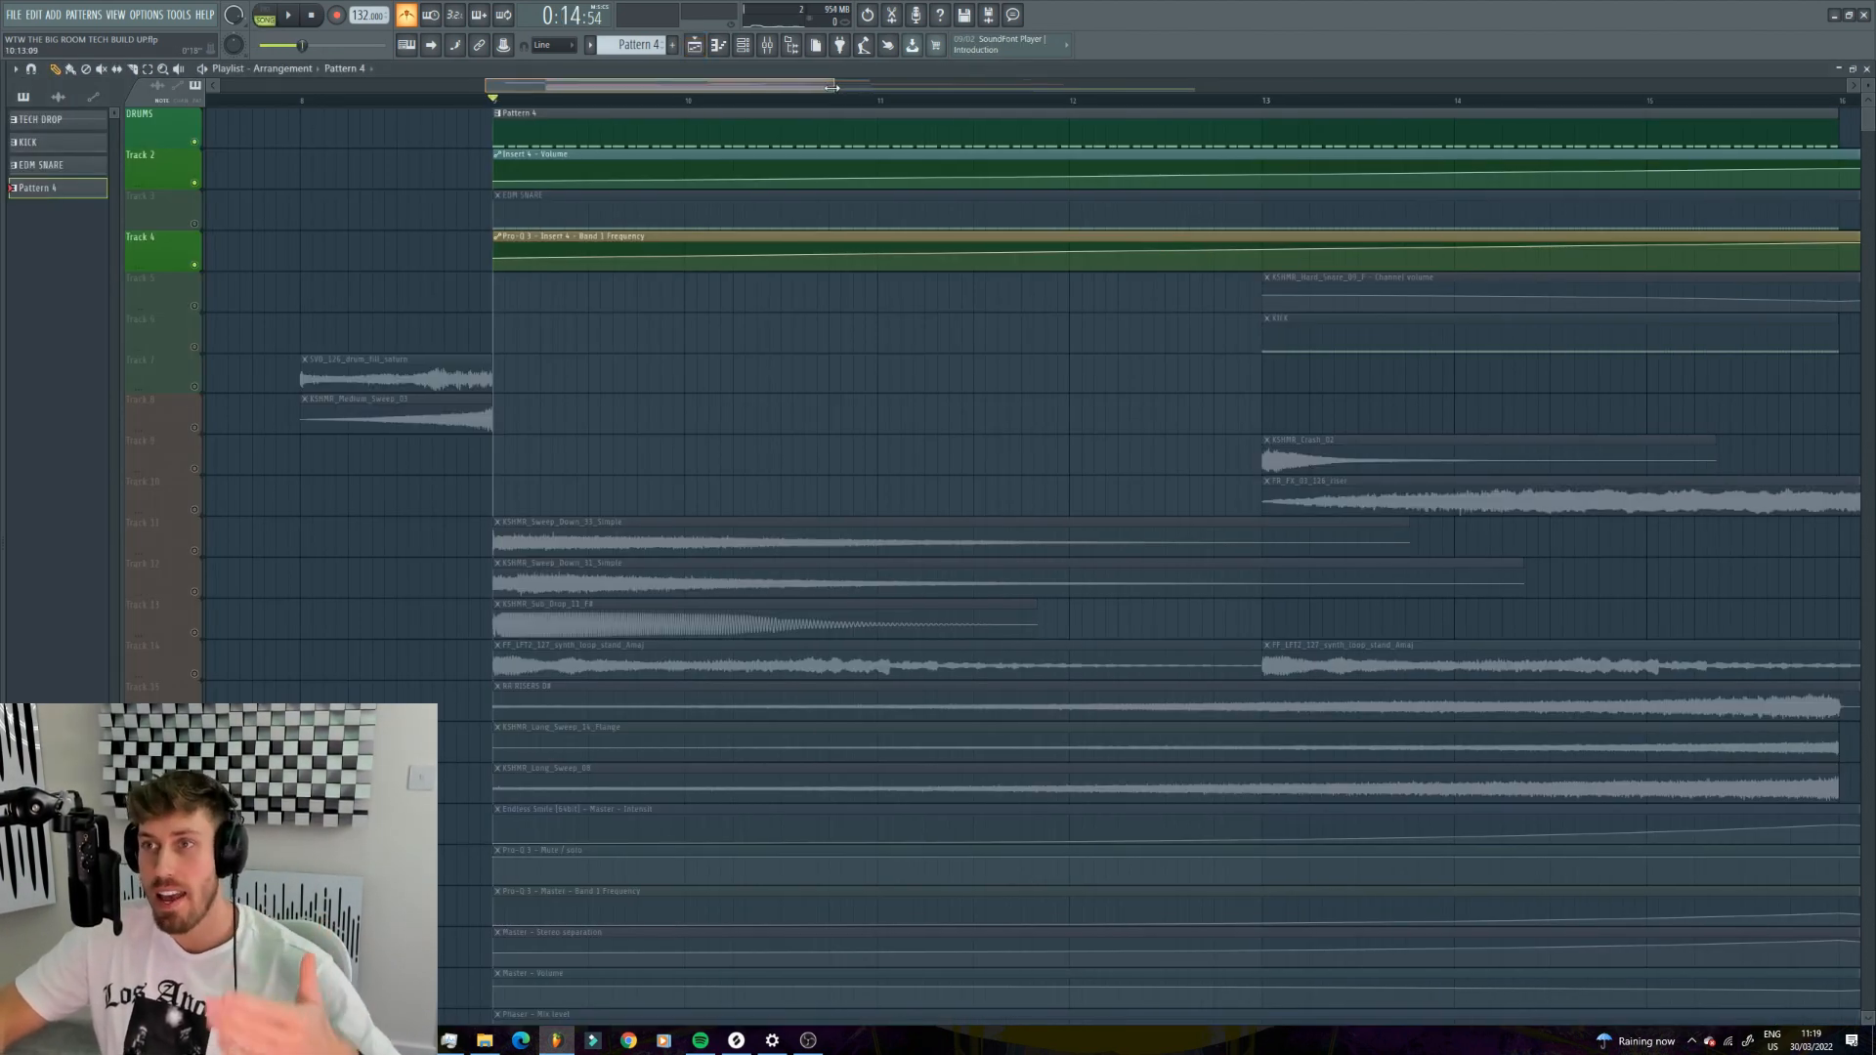
left_click_drag(832, 87, 1194, 87)
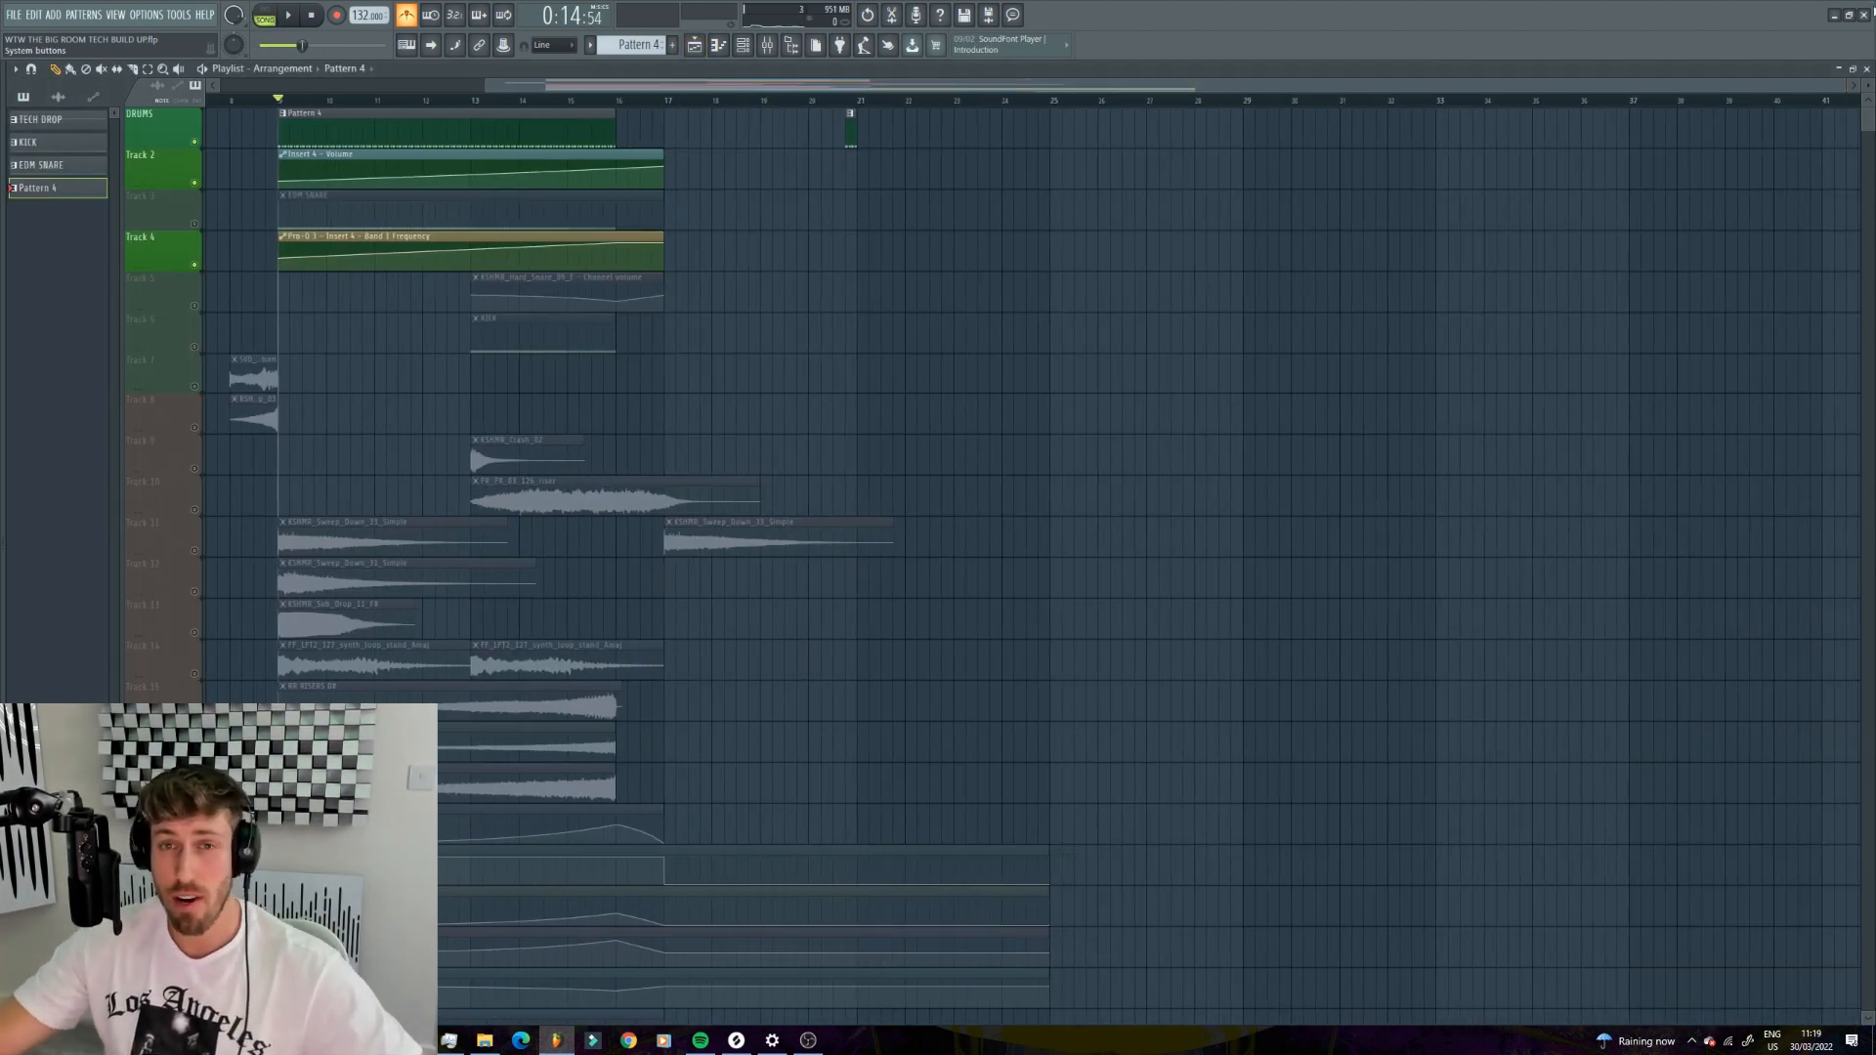
key("space")
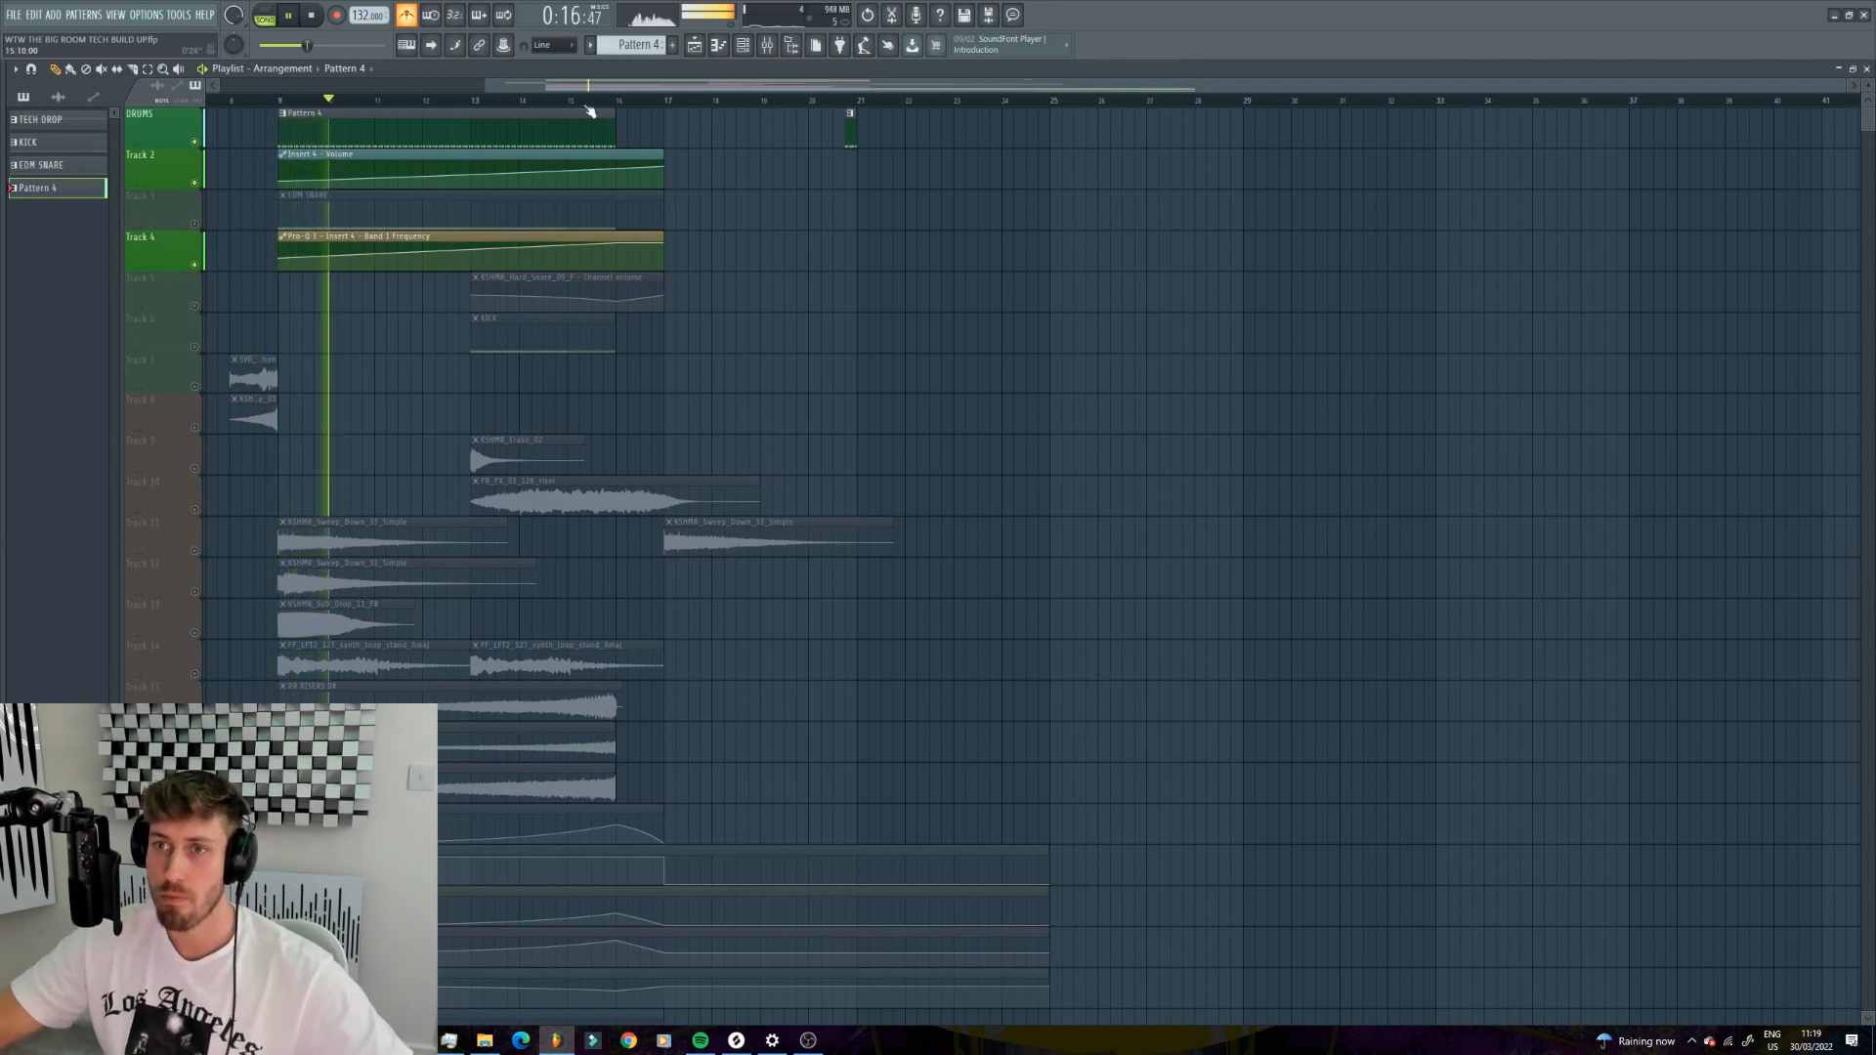
key("space")
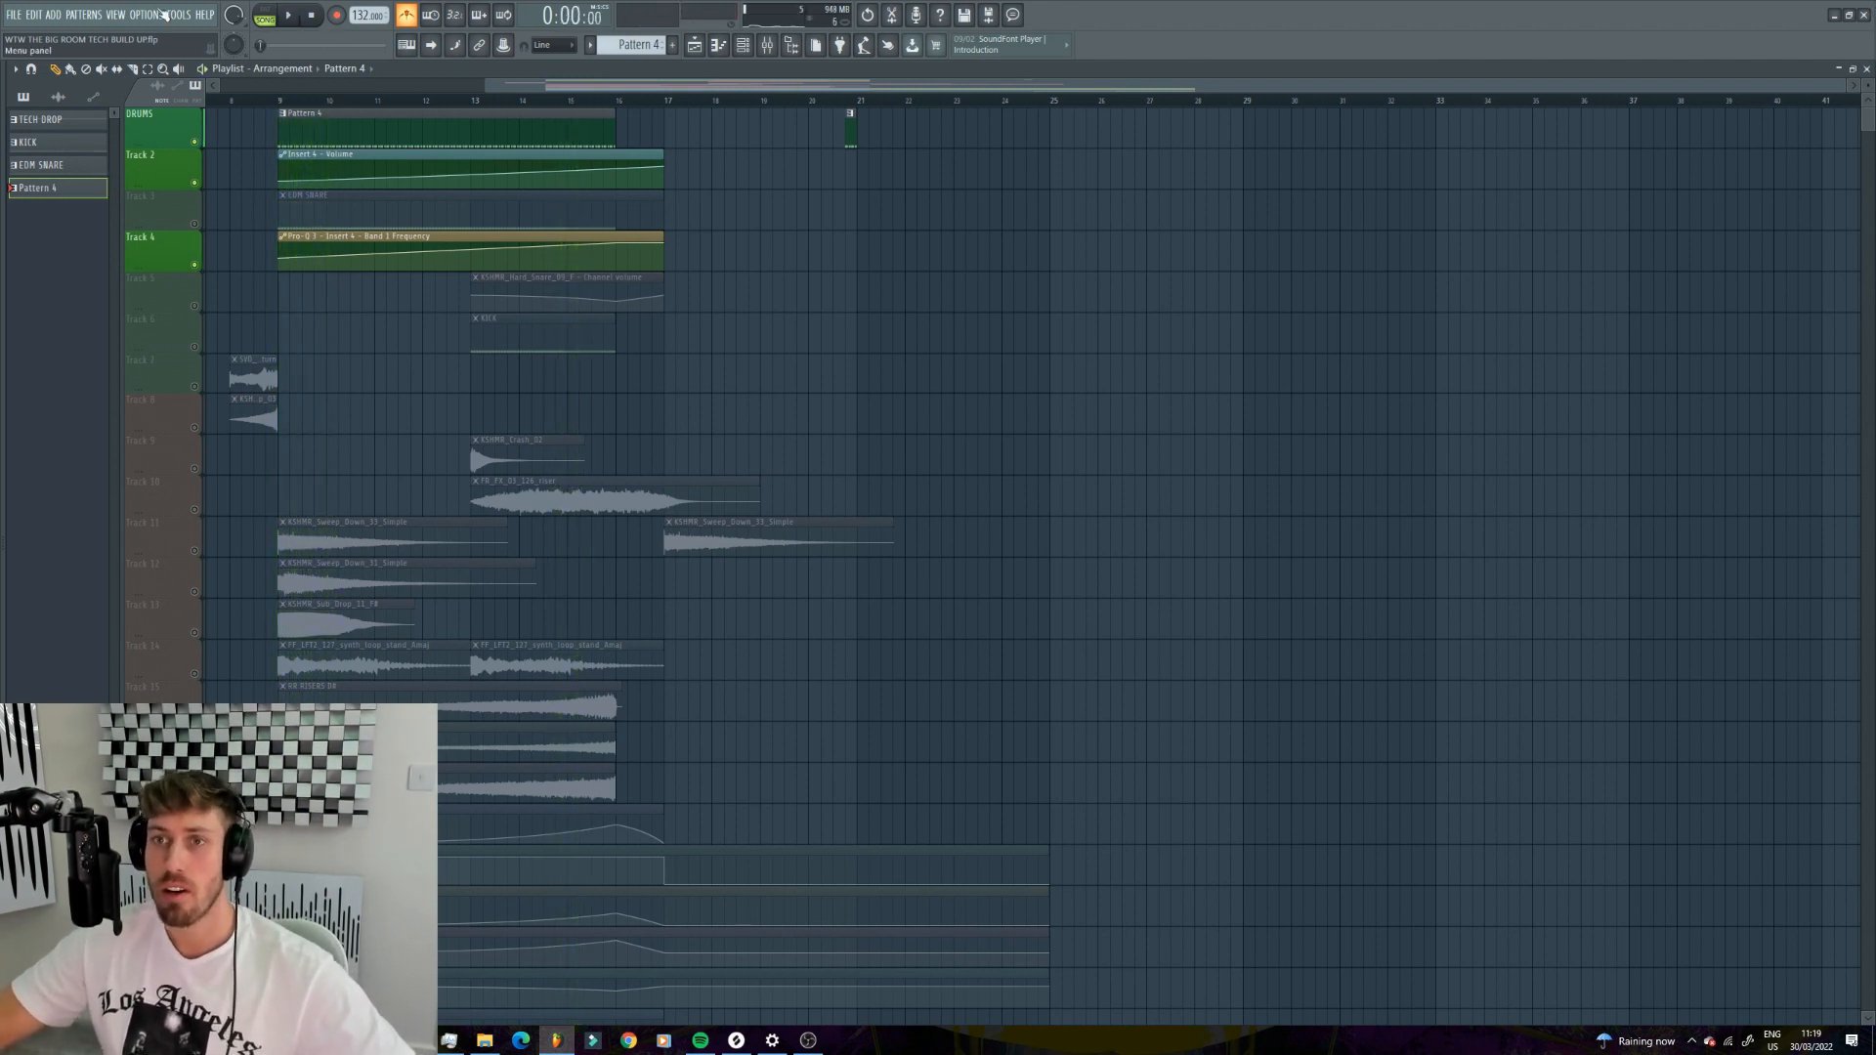
left_click(417, 22)
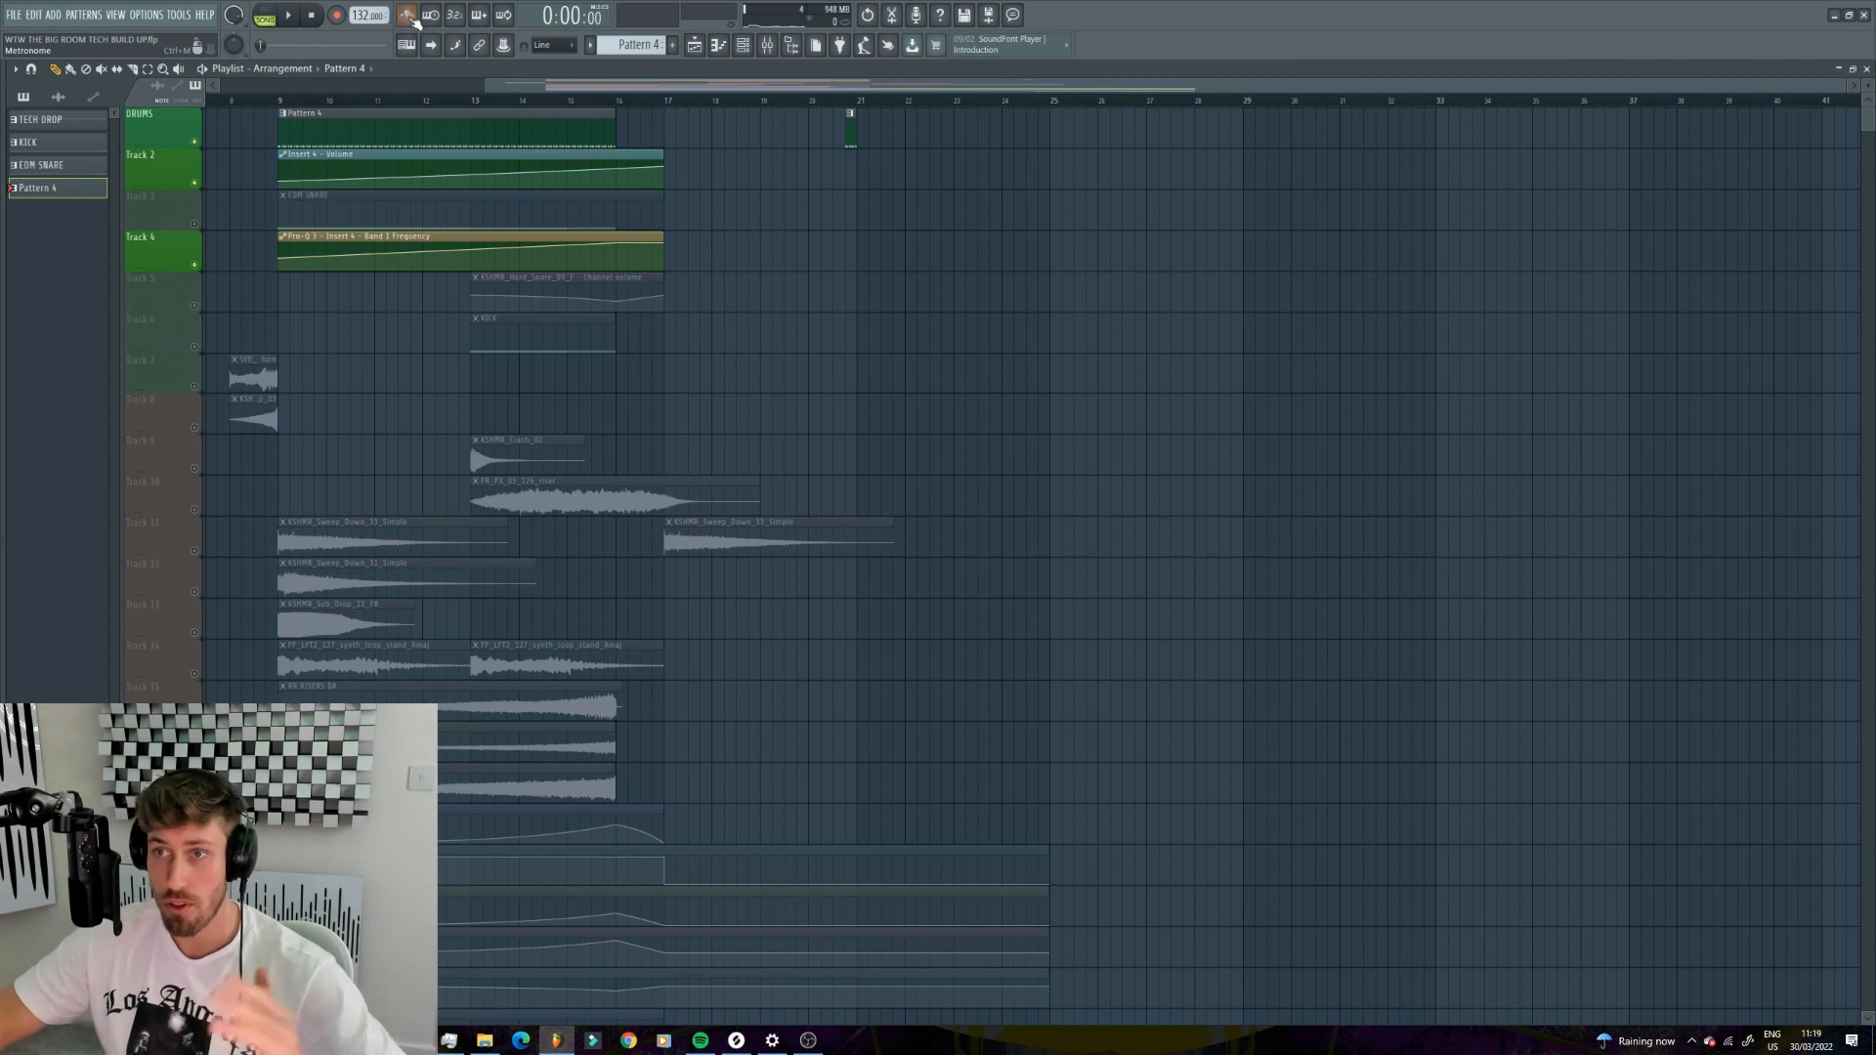
- Solo the EDM SNARE track in the playlist and briefly play the song
left_click(322, 198)
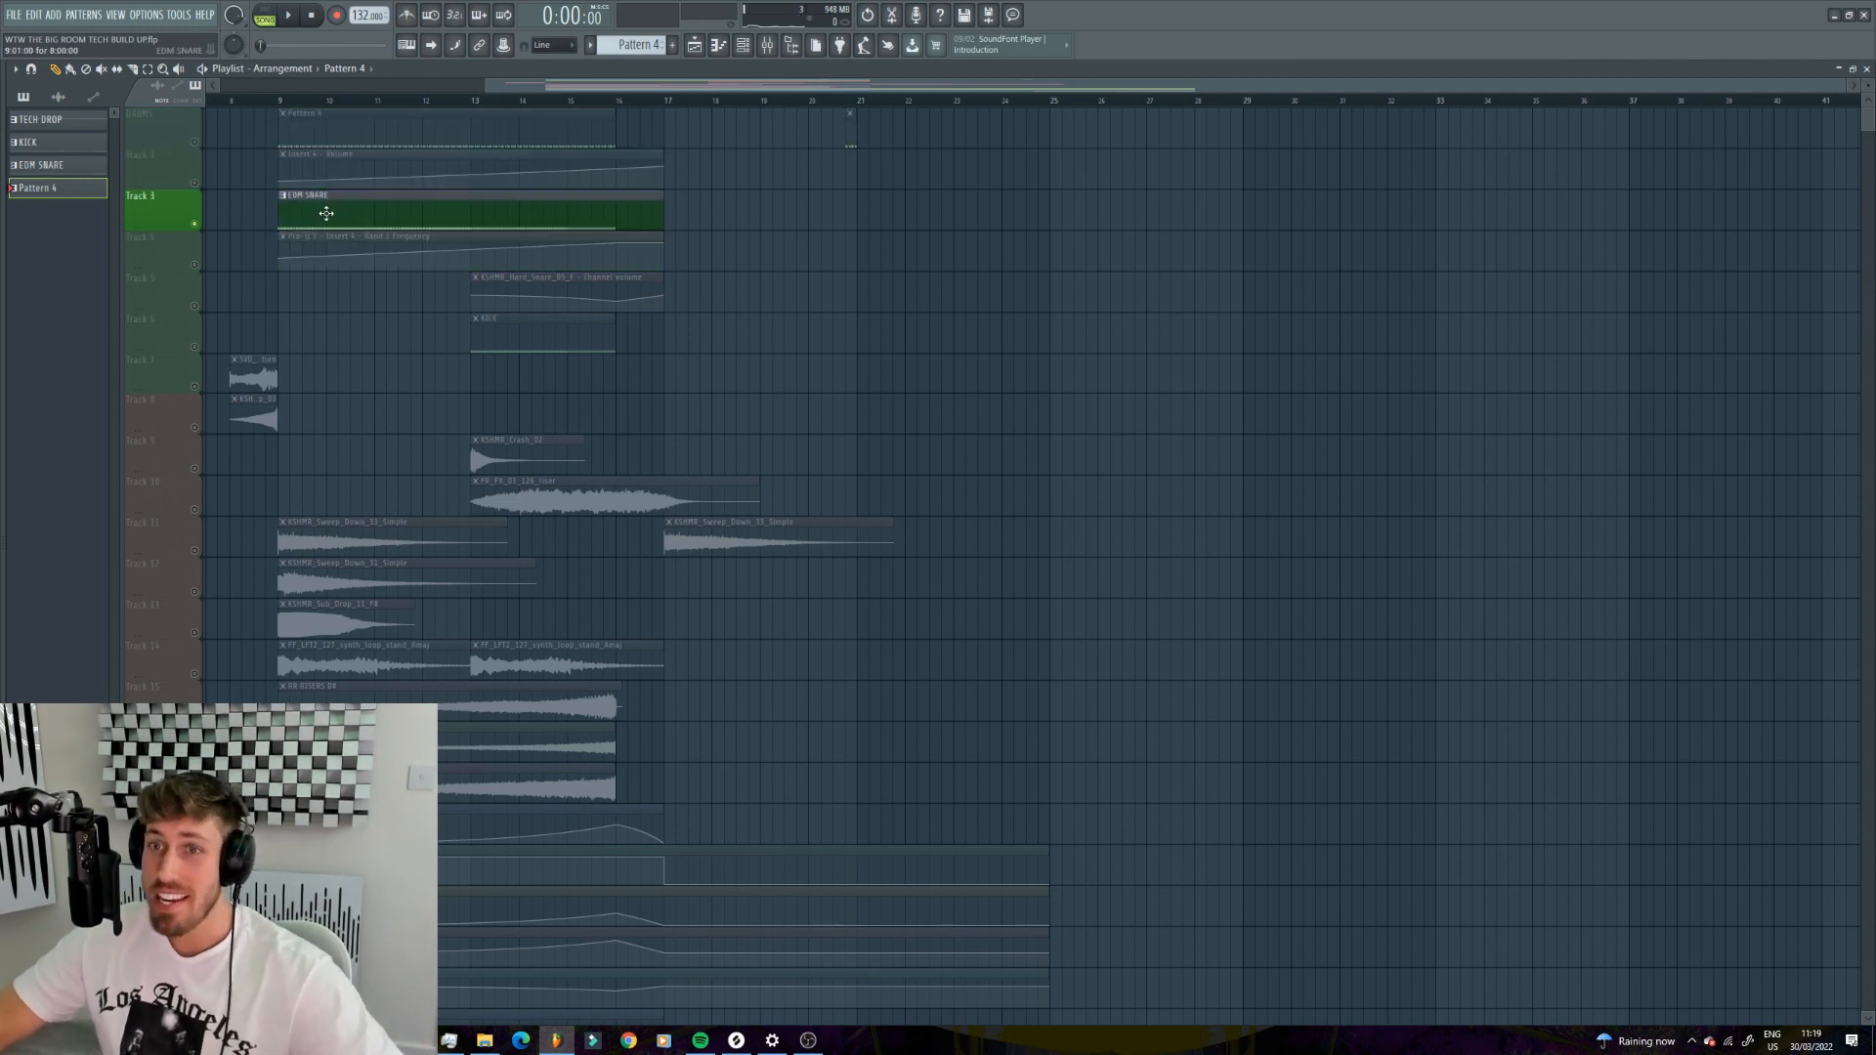
key("space")
key("space")
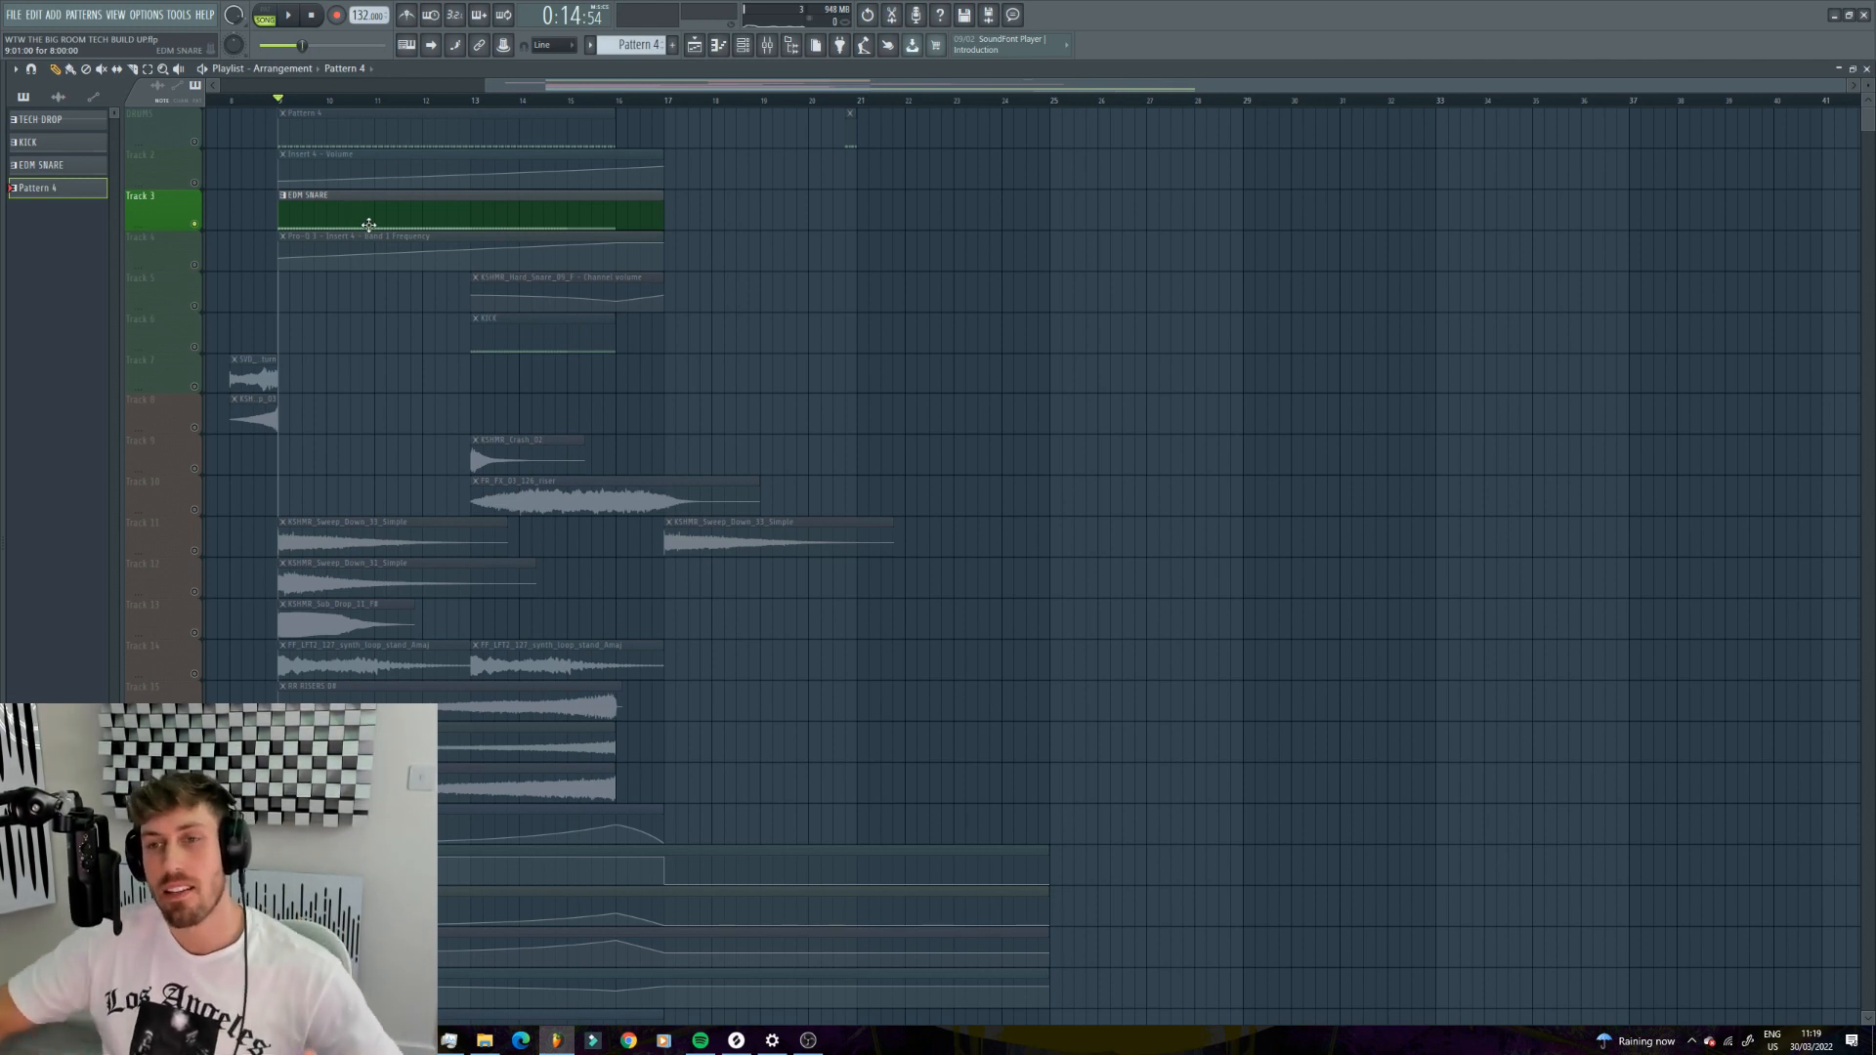
- Open the EDM SNARE pattern in the piano roll, play it in pattern mode, and return to the playlist
double_click(345, 209)
key("ctrl+b")
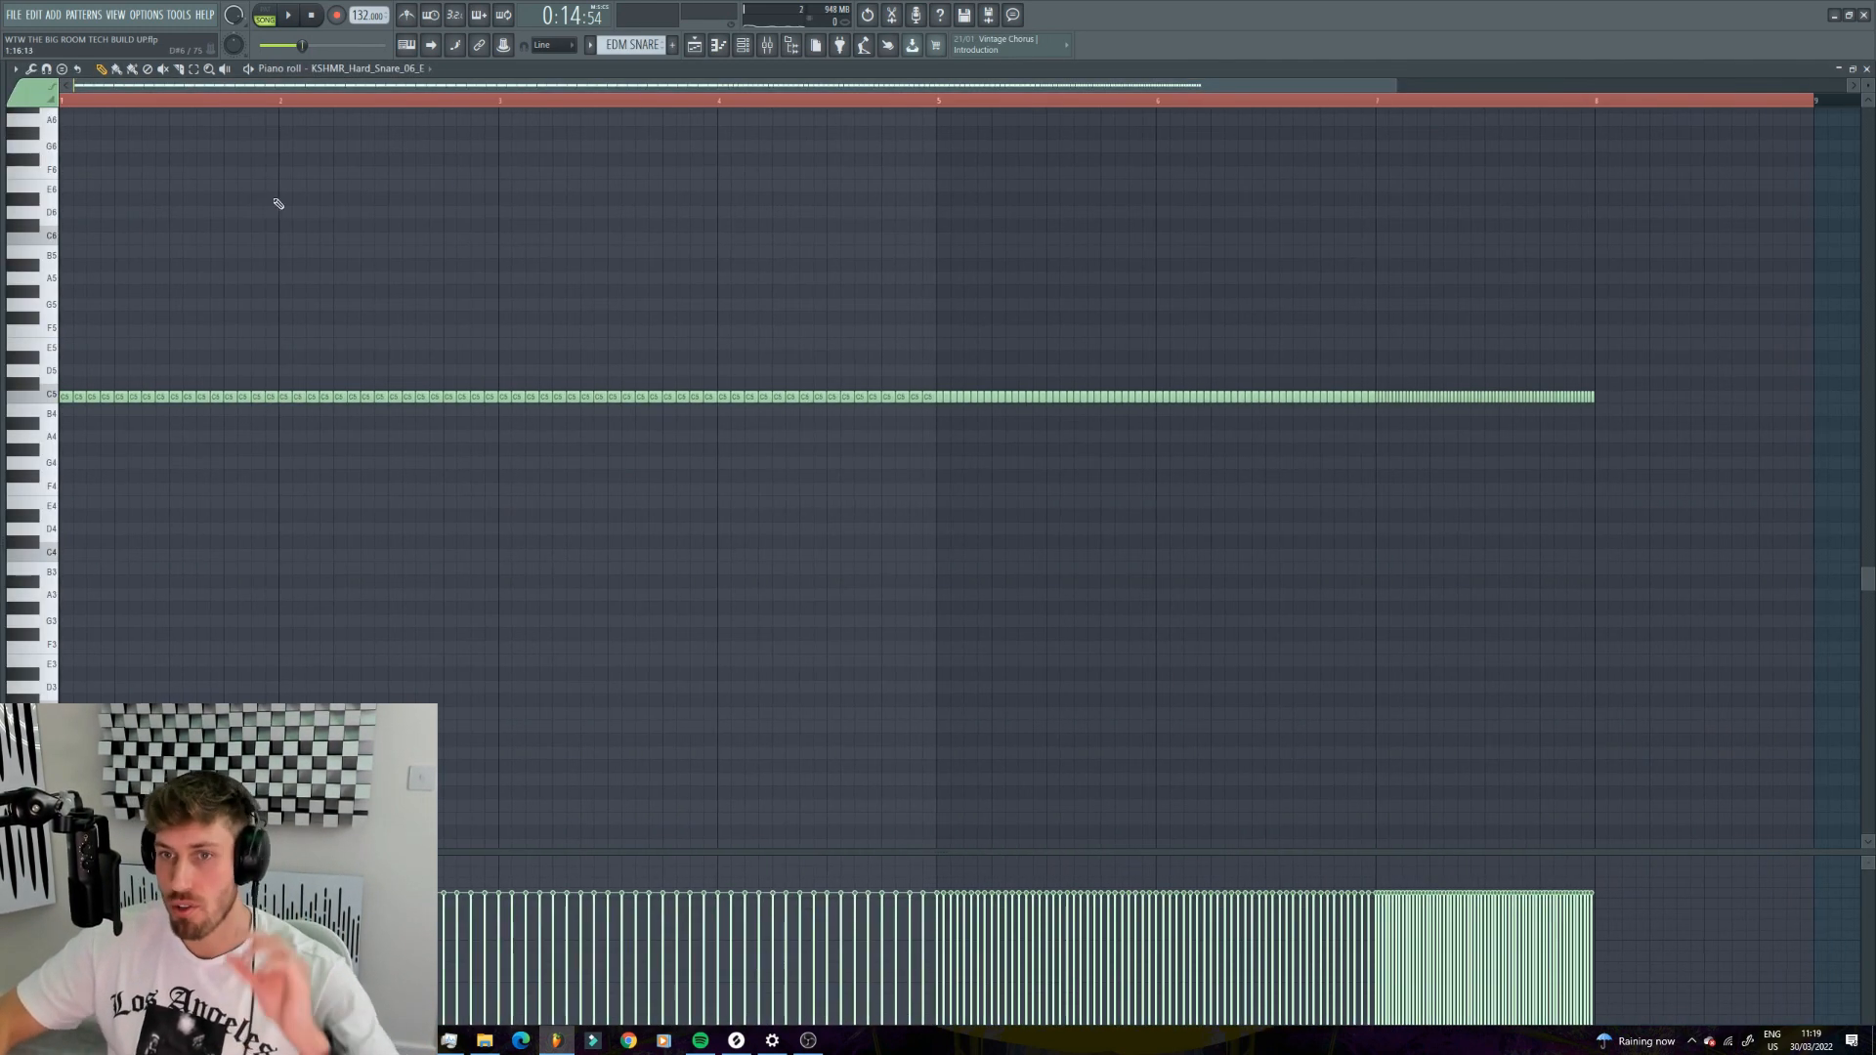
left_click(269, 12)
left_click(288, 14)
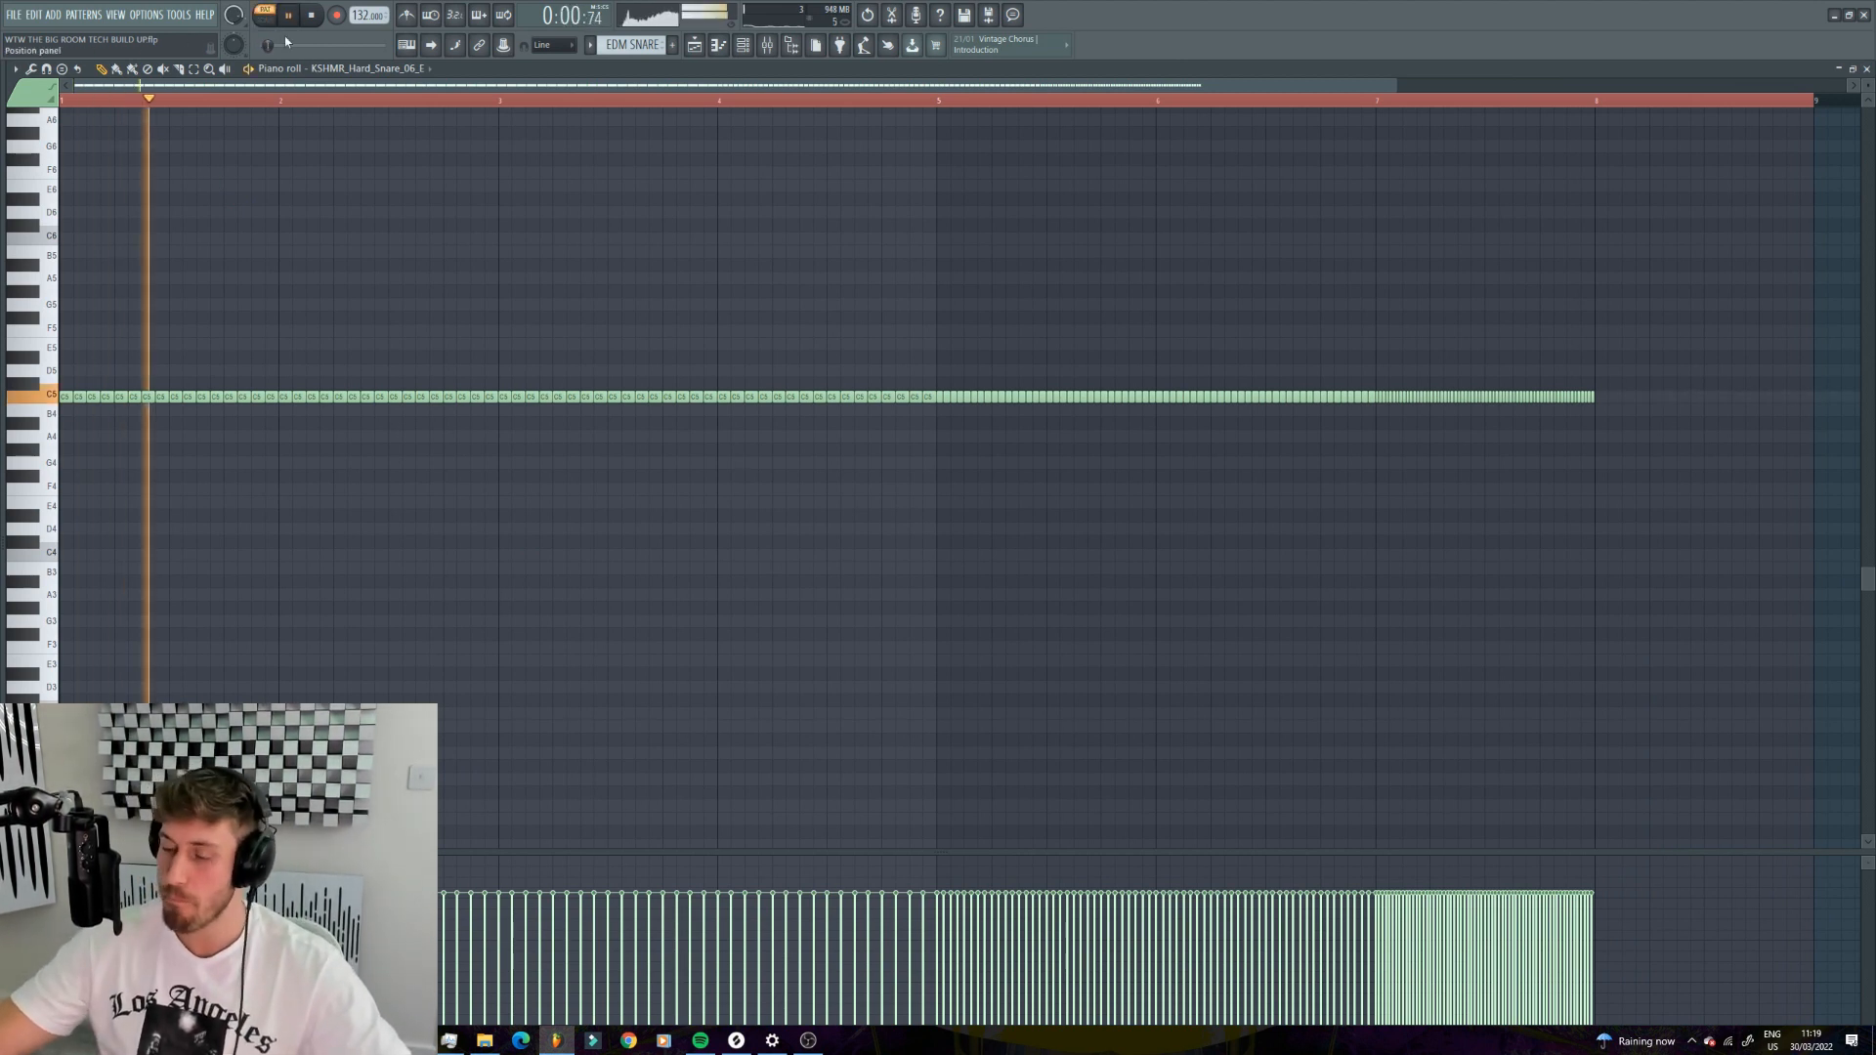
left_click(693, 45)
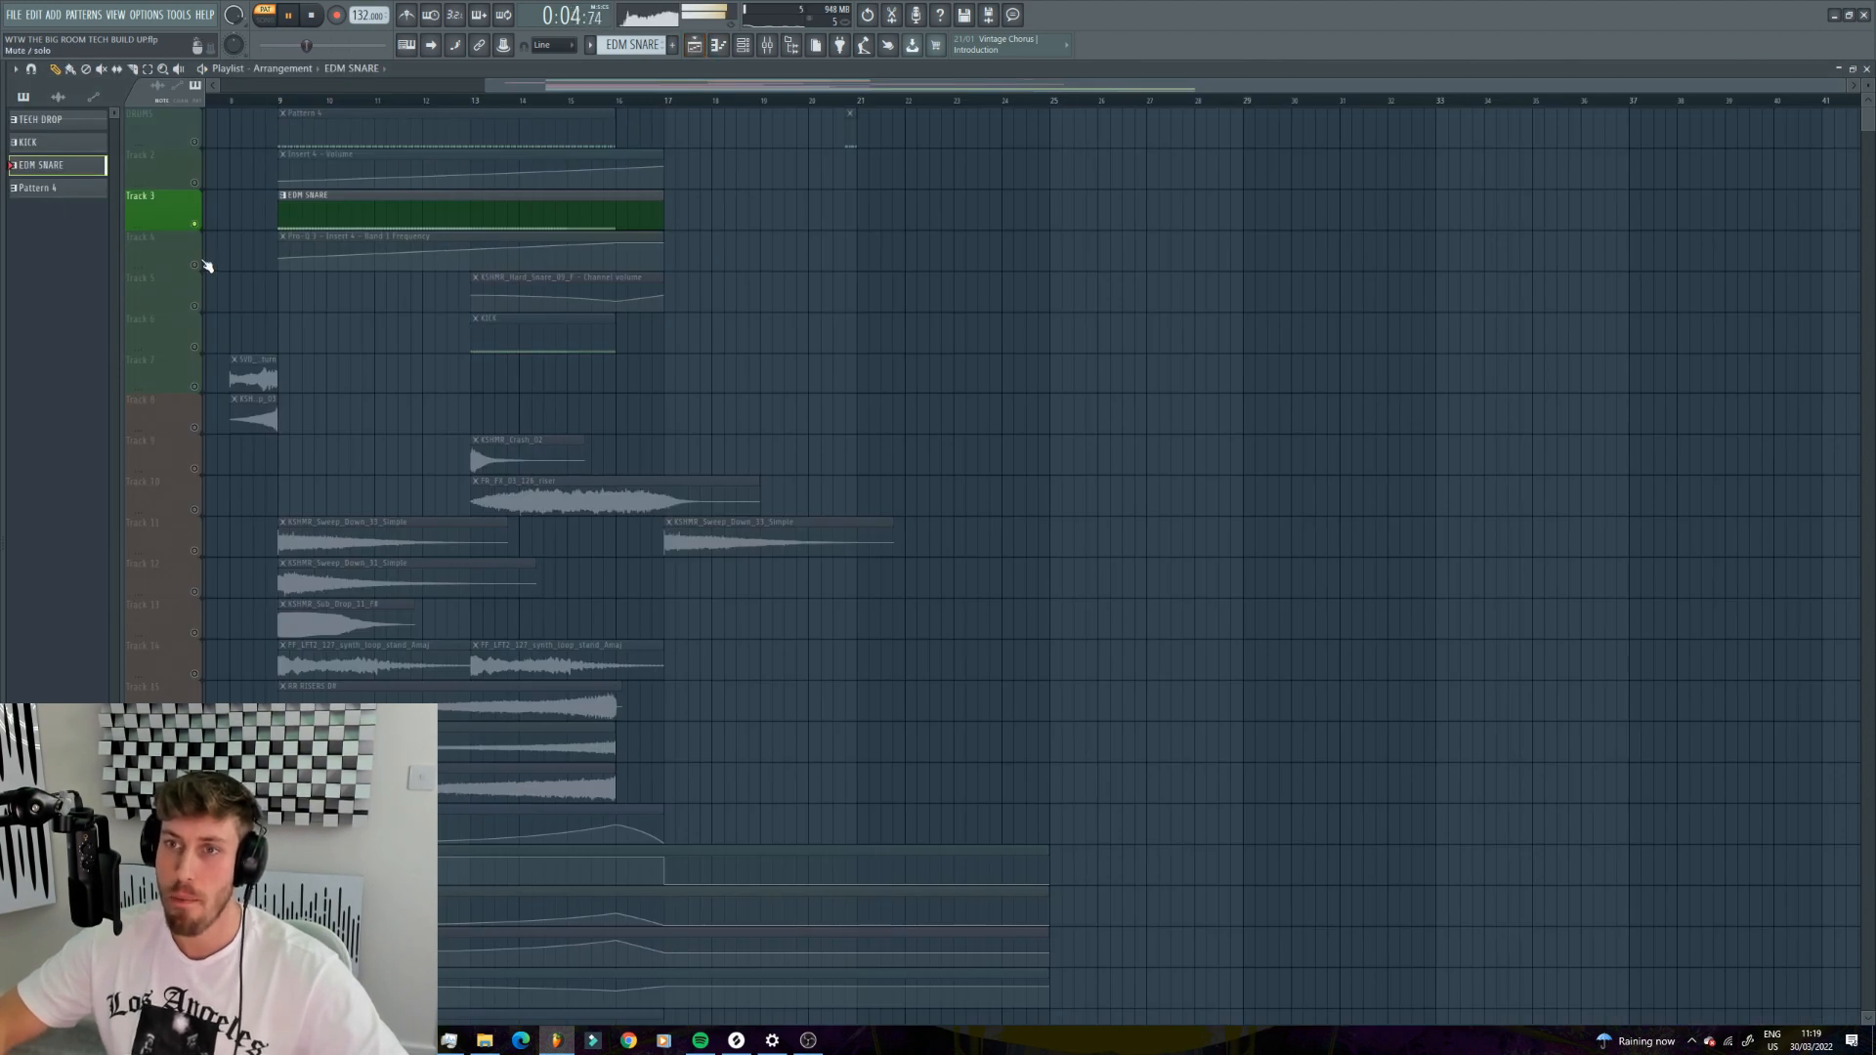
left_click(846, 334)
right_click(846, 334)
key("space")
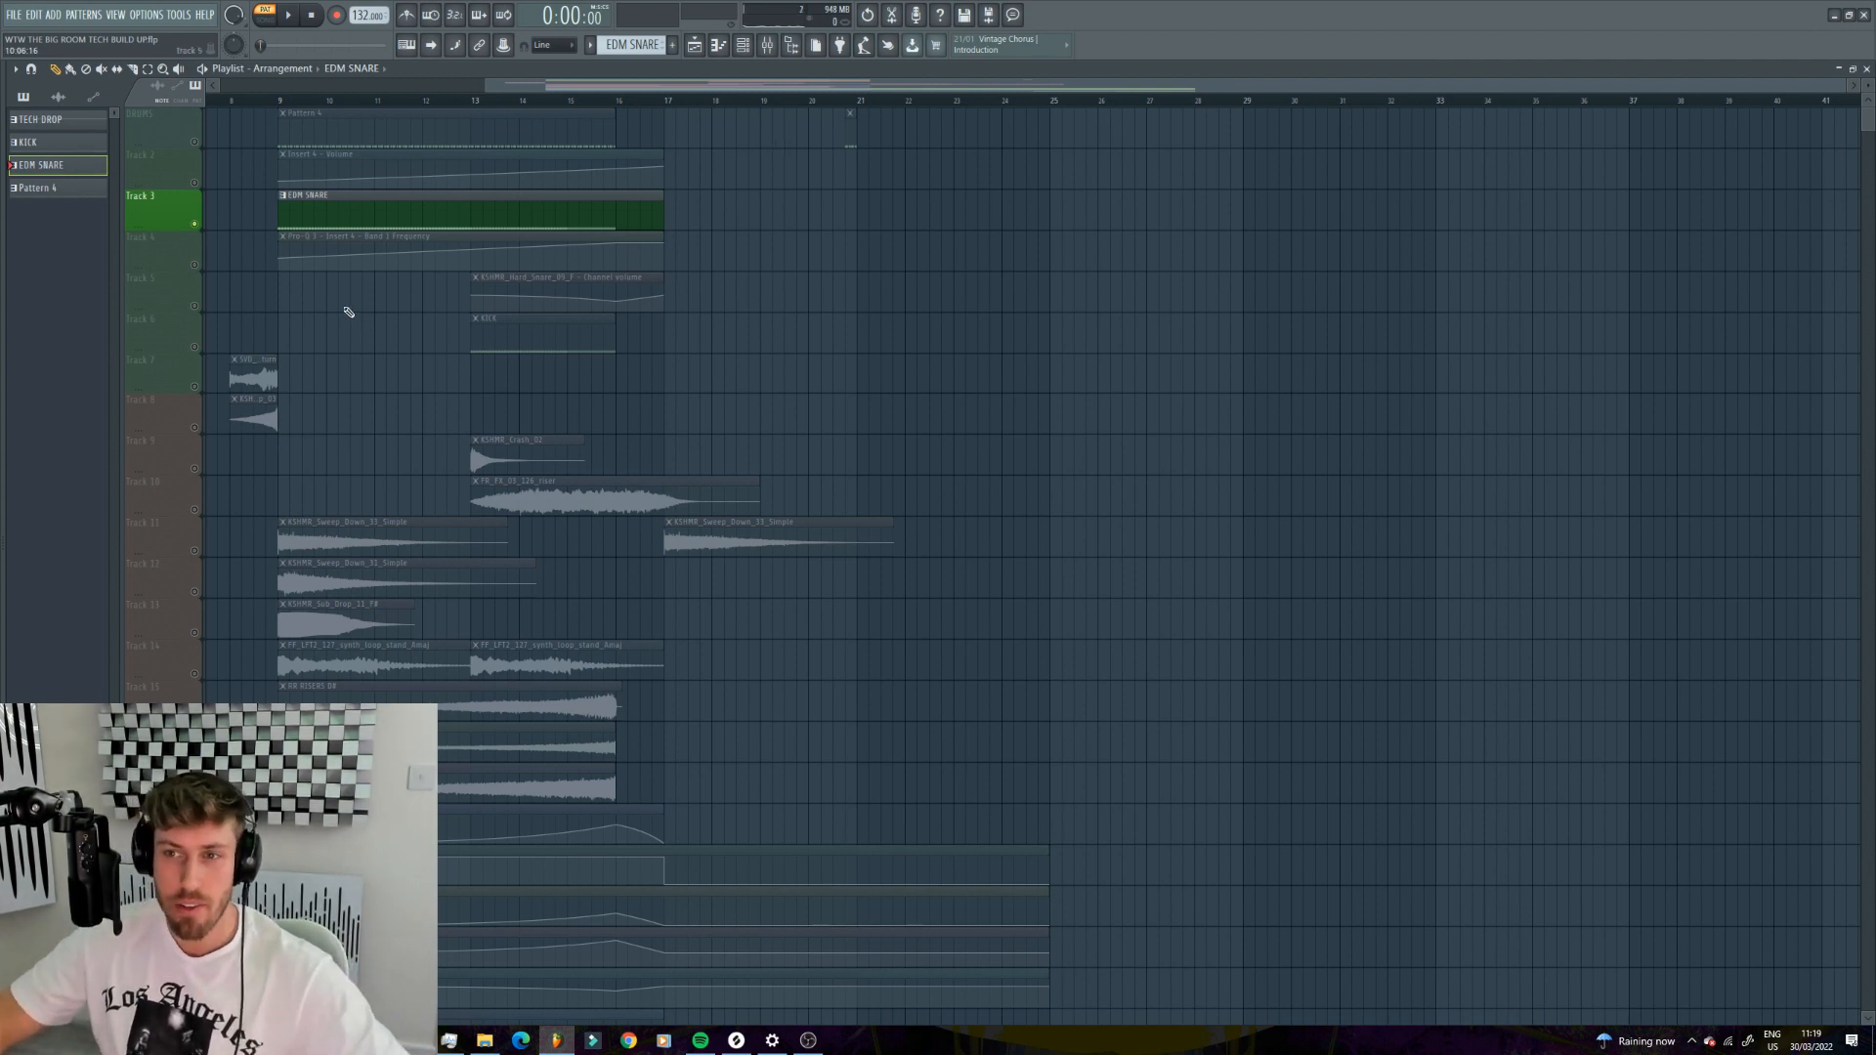
- Solo the KICK track and play it from bar 13, skipping ahead to bar 15
left_click(165, 348)
left_click(472, 102)
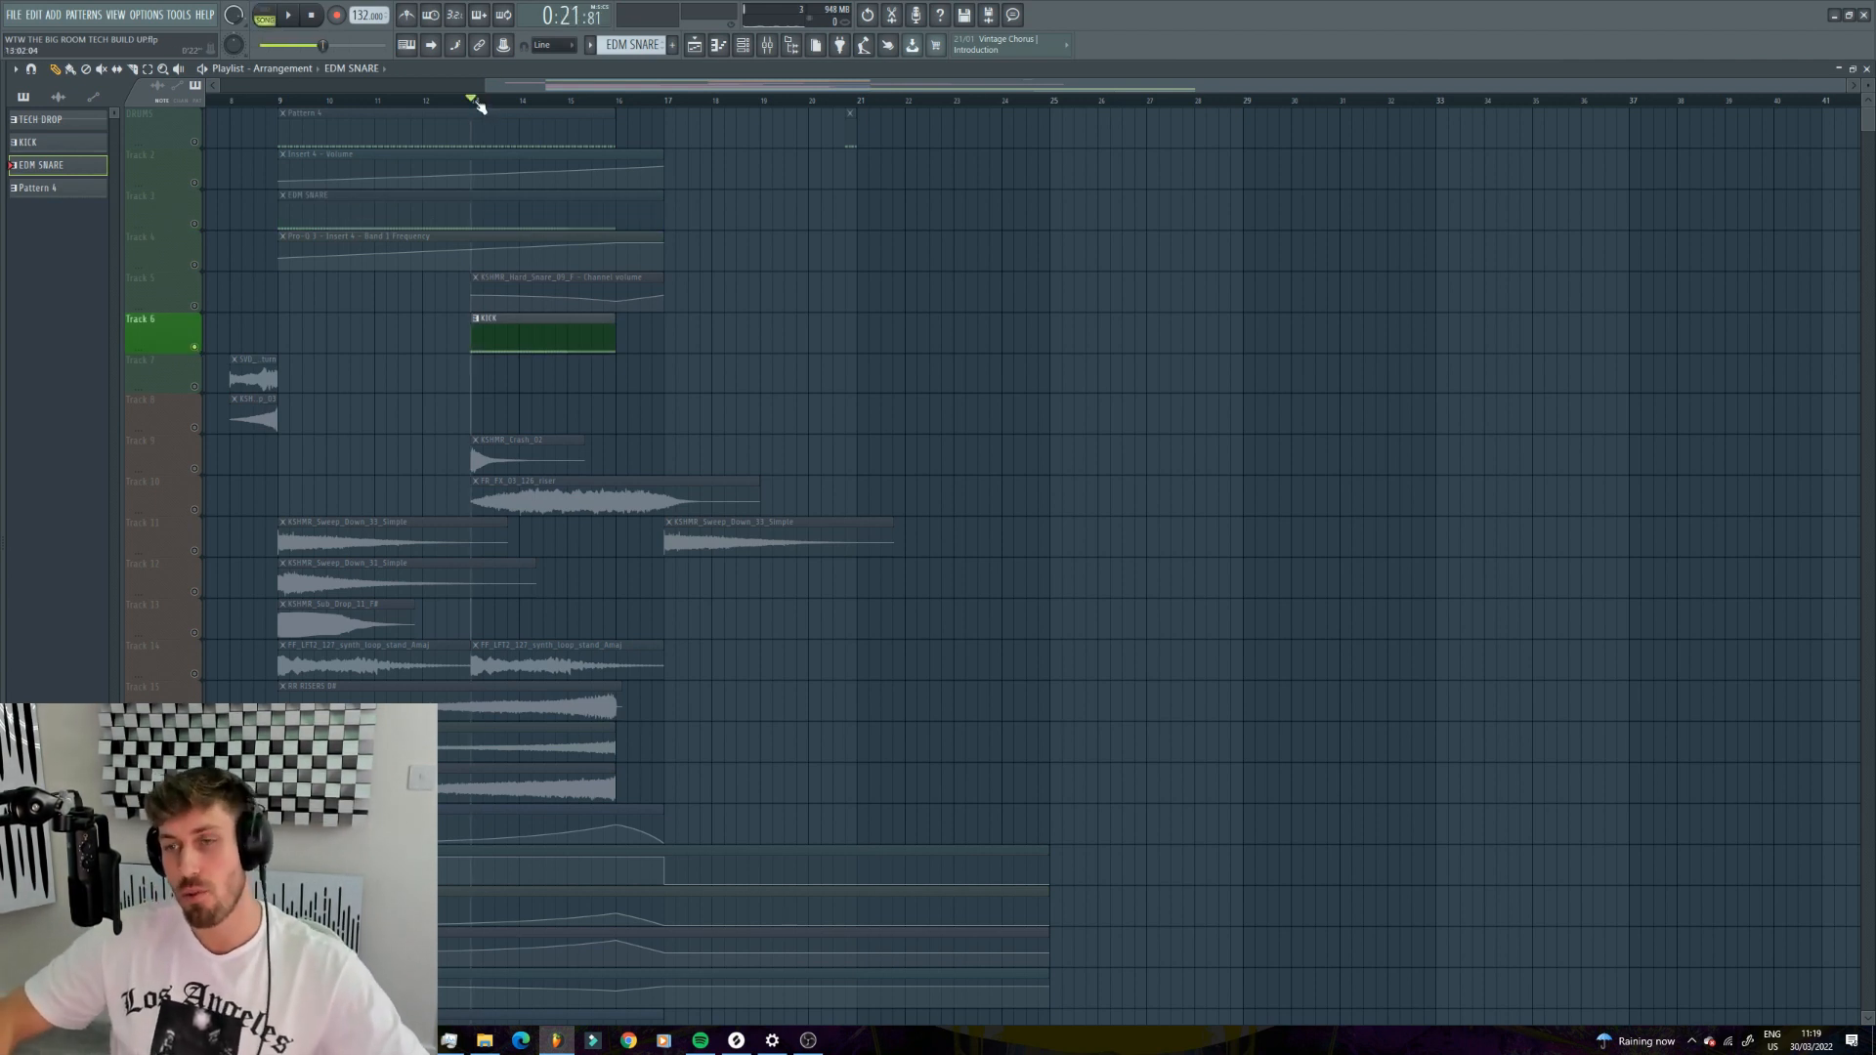
key("space")
left_click(571, 103)
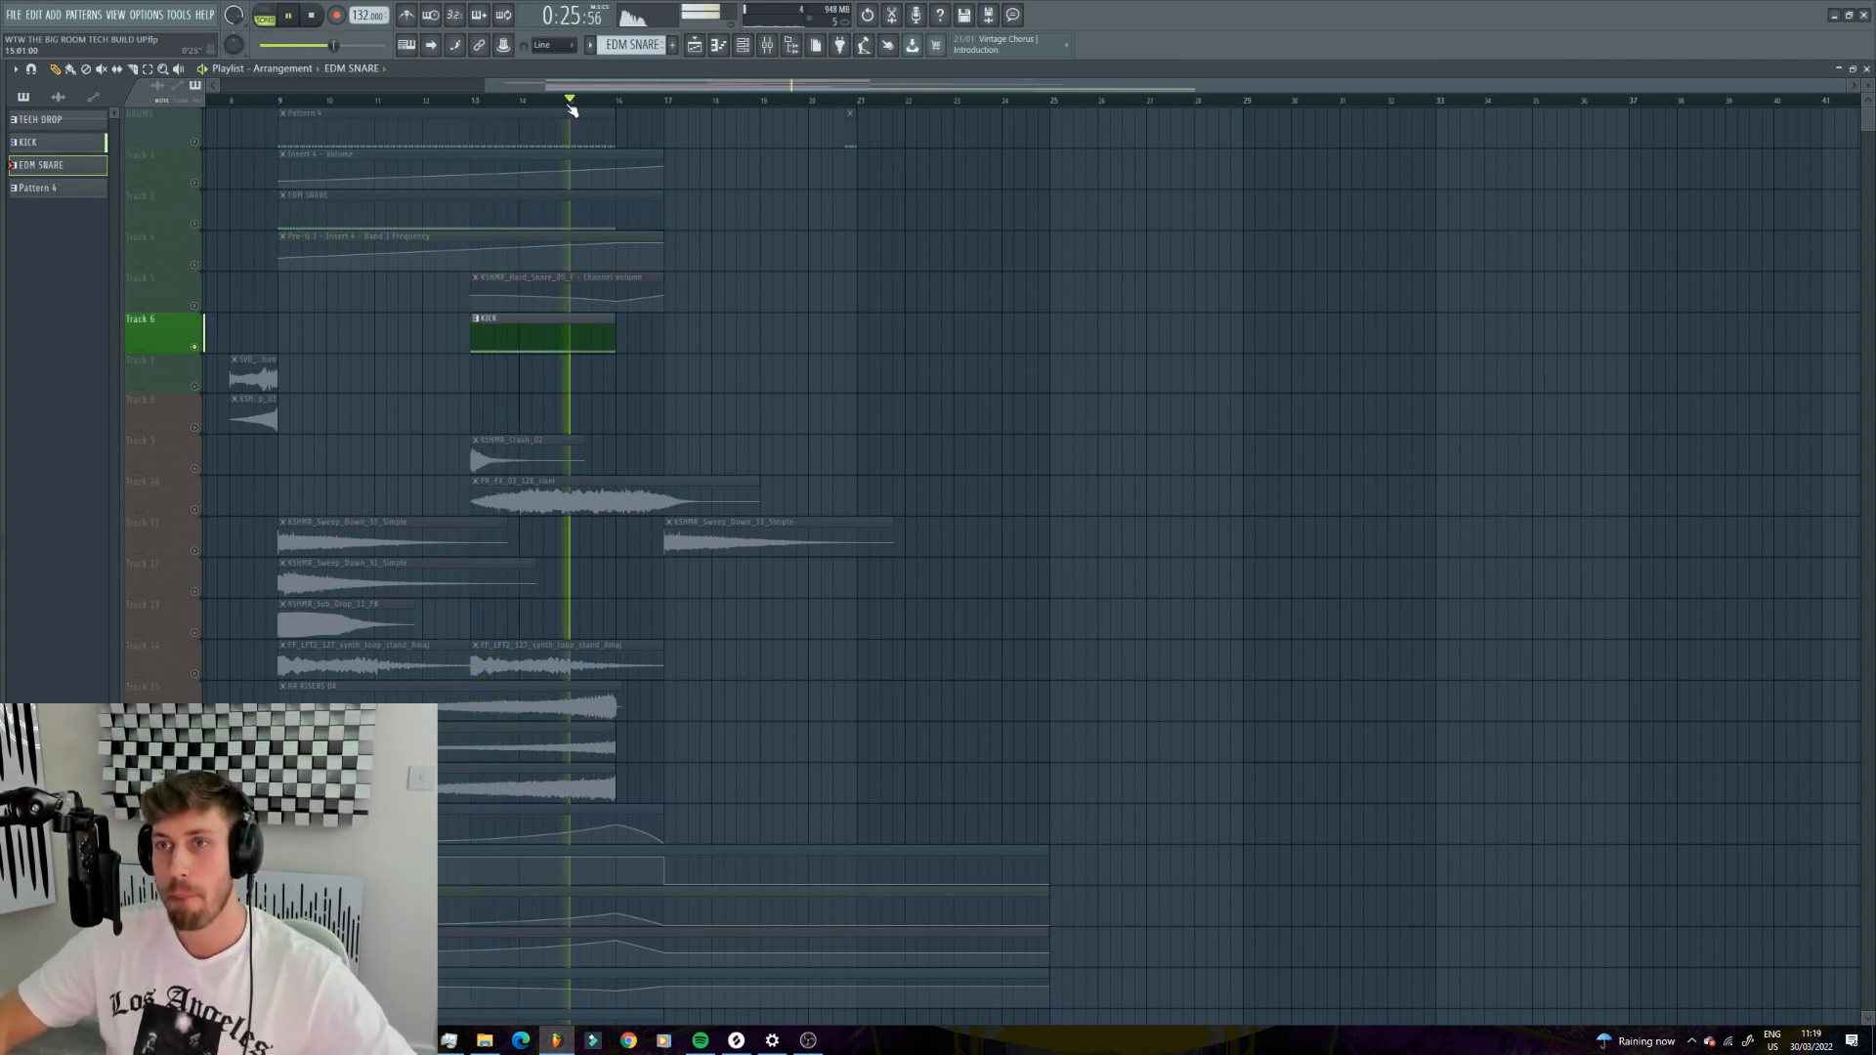
key("space")
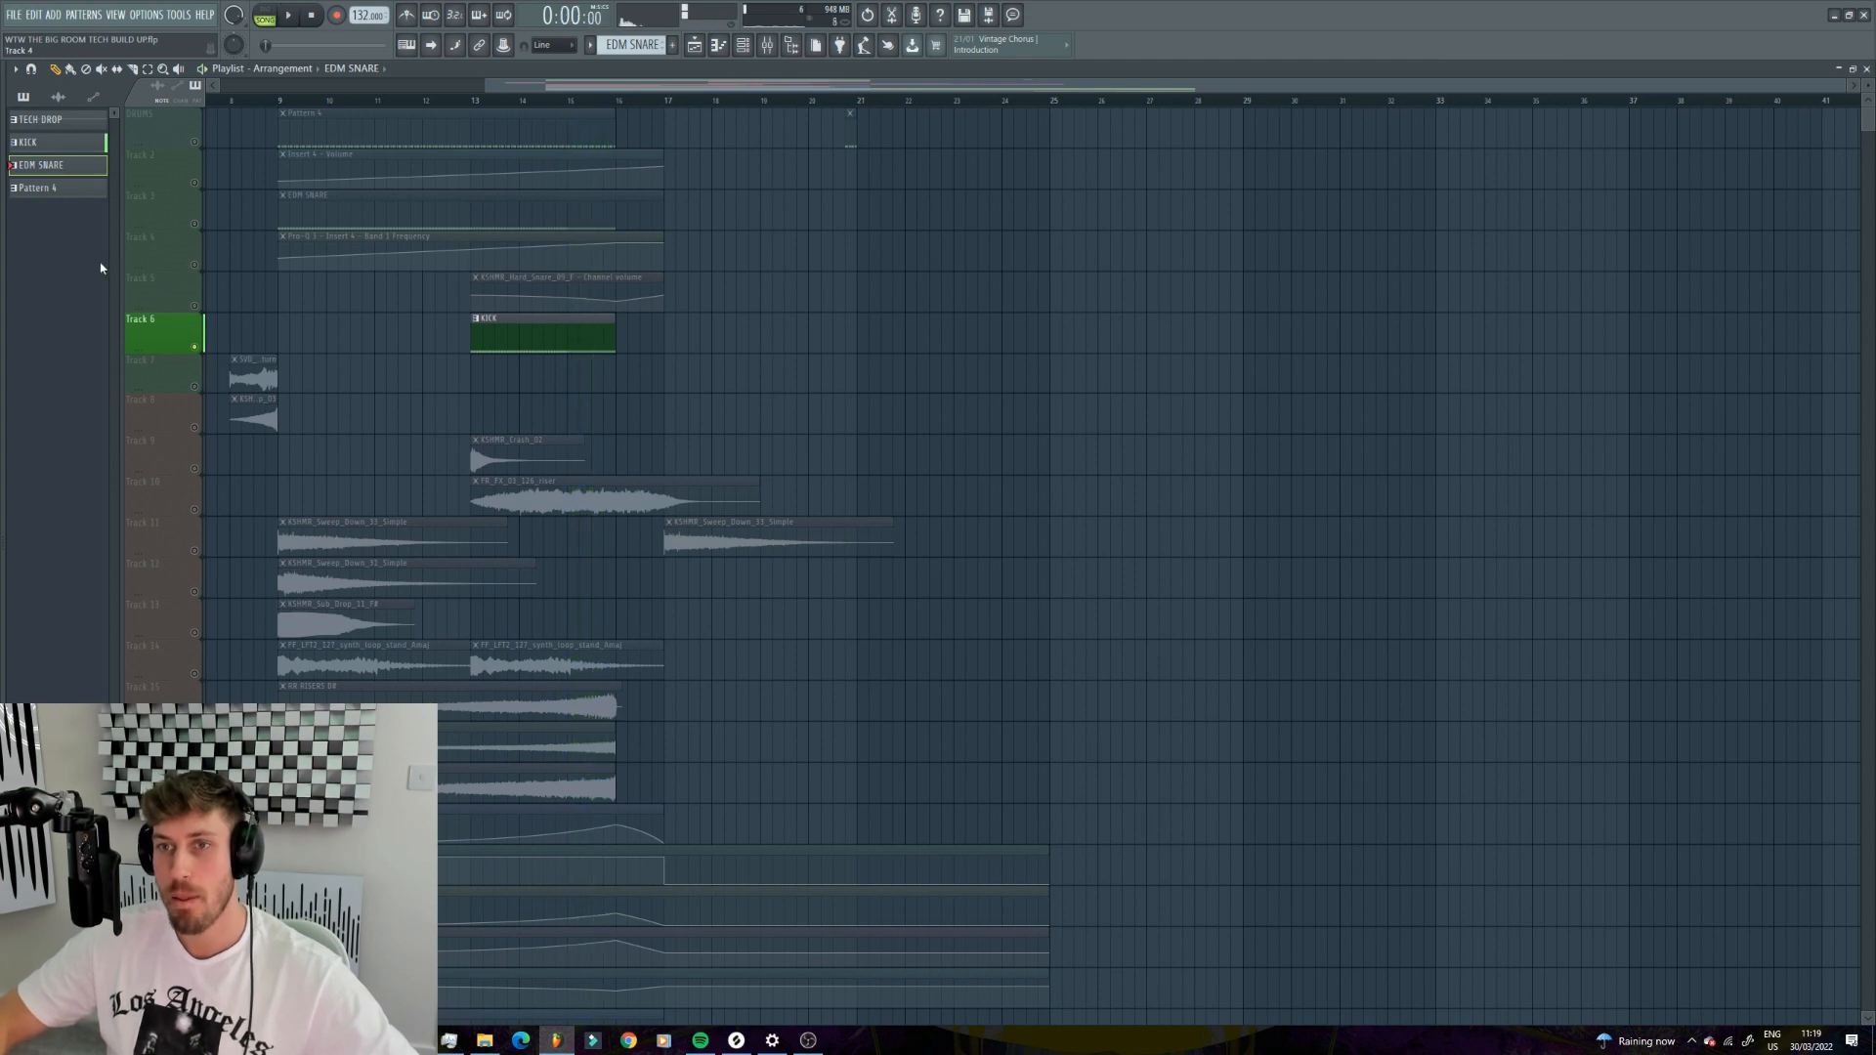
- Enable the EDM SNARE track alongside the kick and play both together in the second half of the build-up
left_click(196, 229)
key("space")
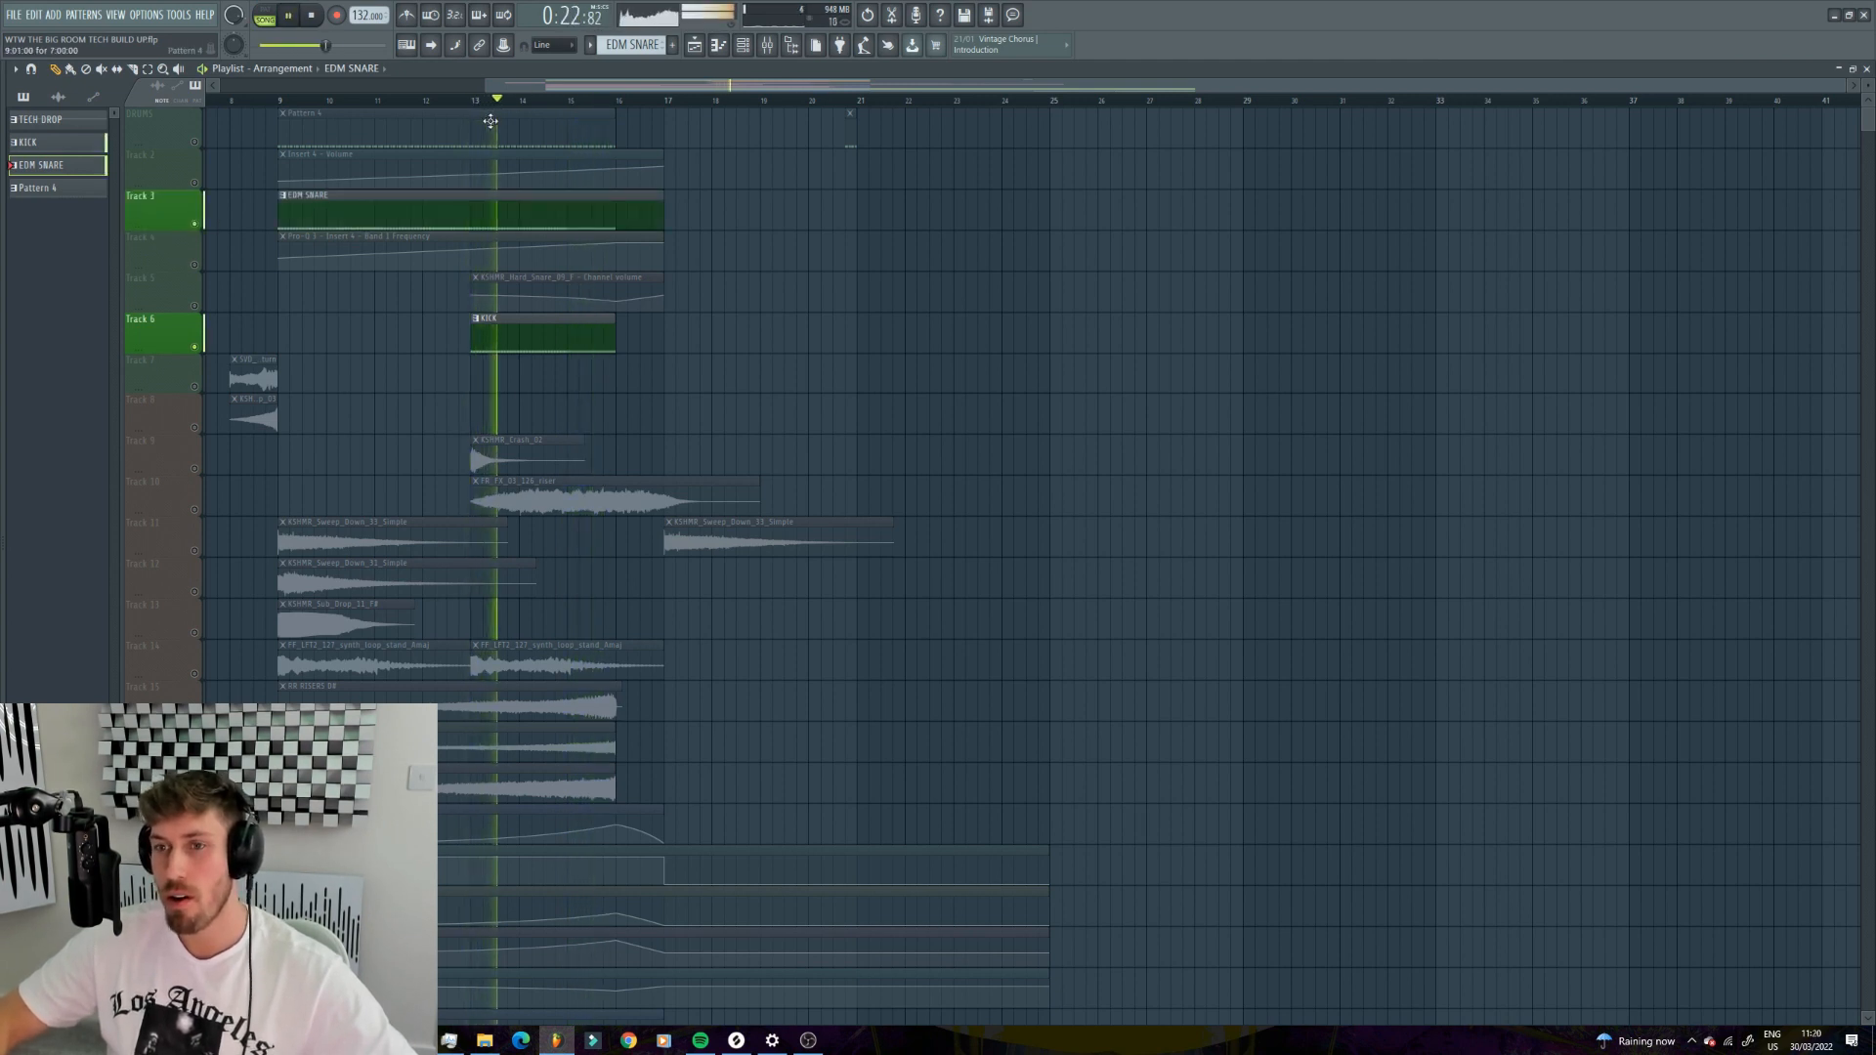
left_click(194, 346)
left_click(194, 347)
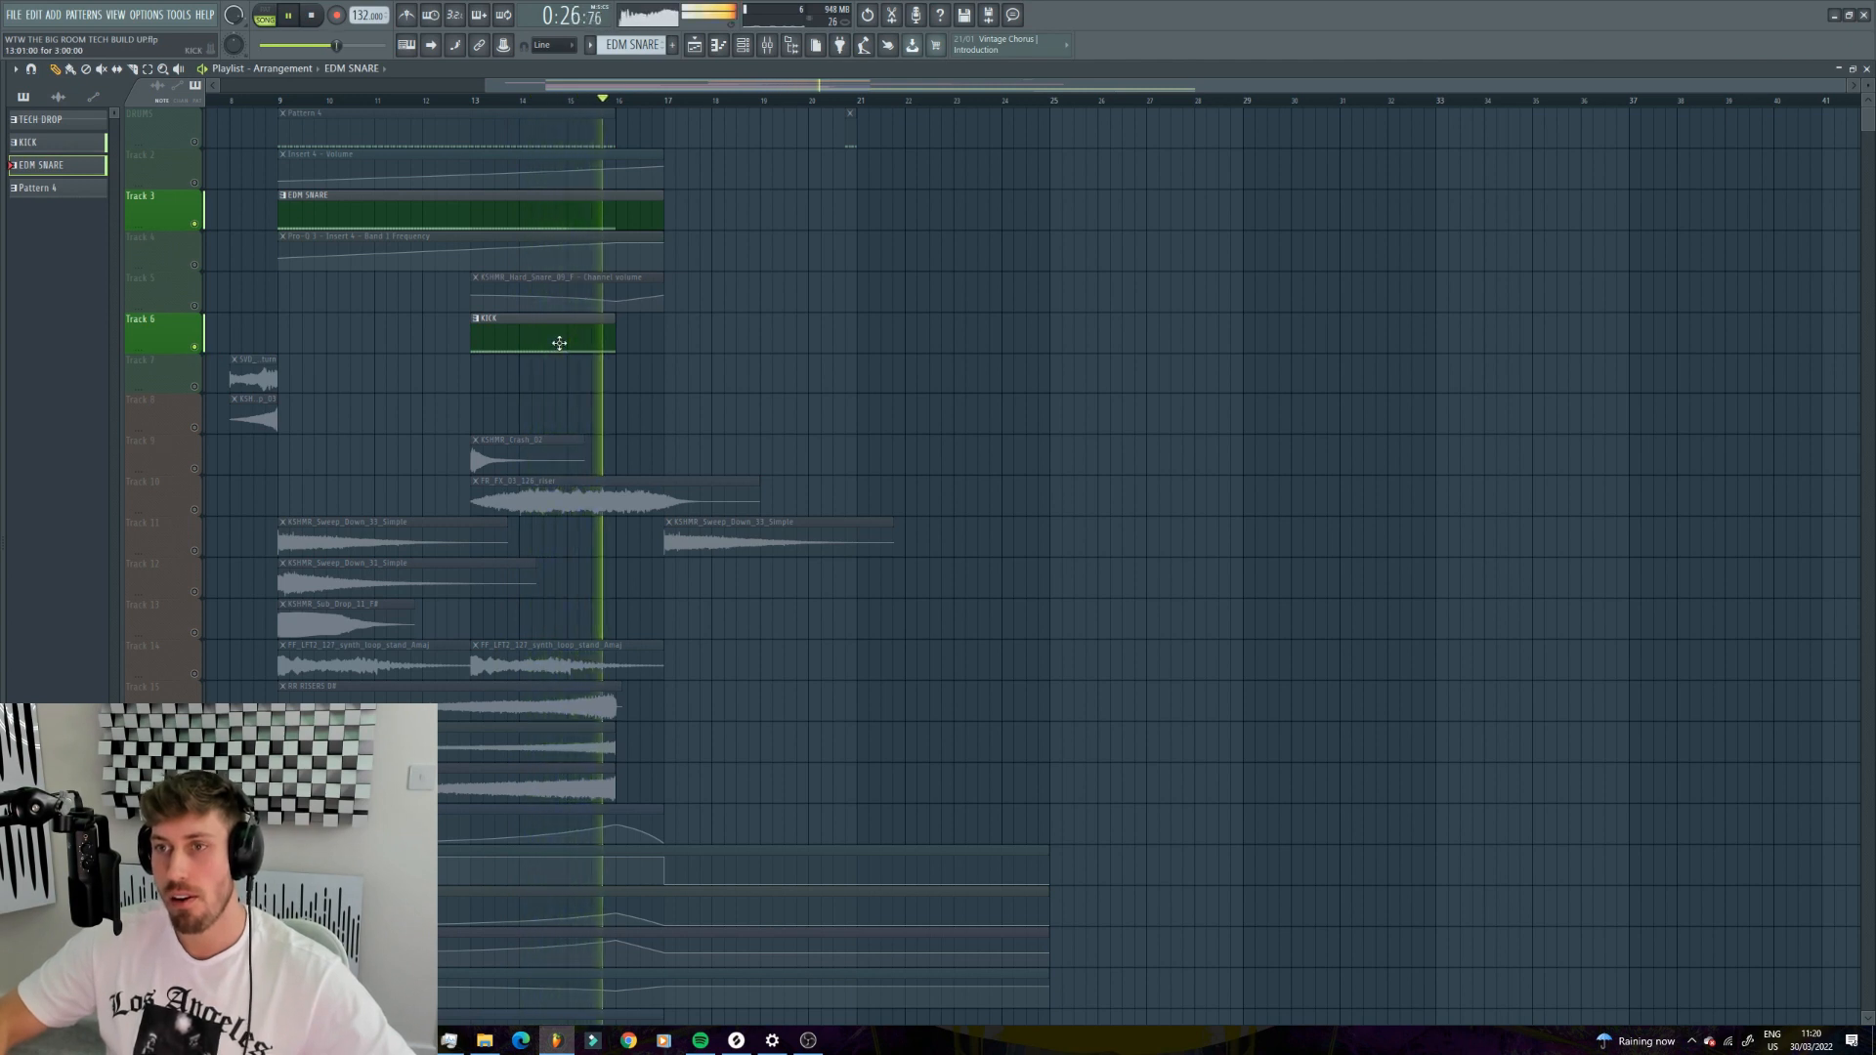
key("space")
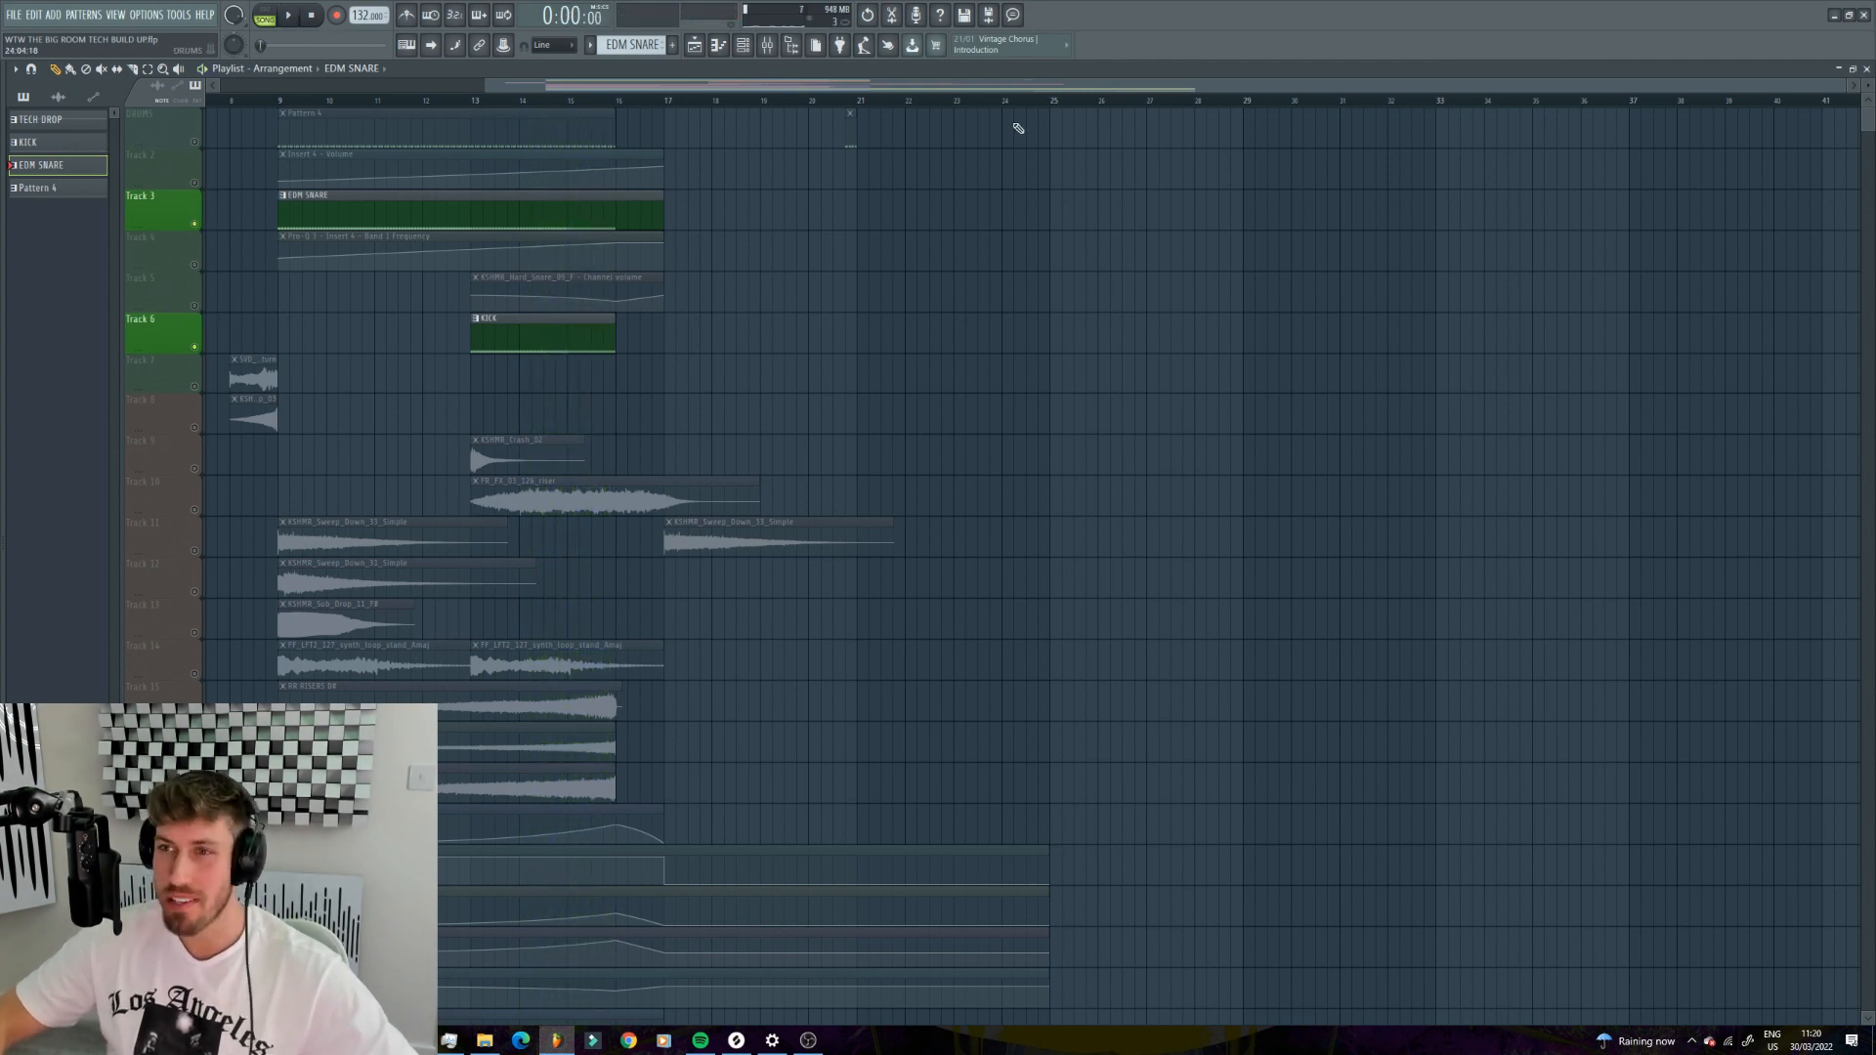
- Enable the automation tracks 2, 4 and 5 alongside the EDM snare and kick, and place the playhead at bar 9
left_click_drag(866, 92, 601, 90)
left_click_drag(1626, 86, 1844, 86)
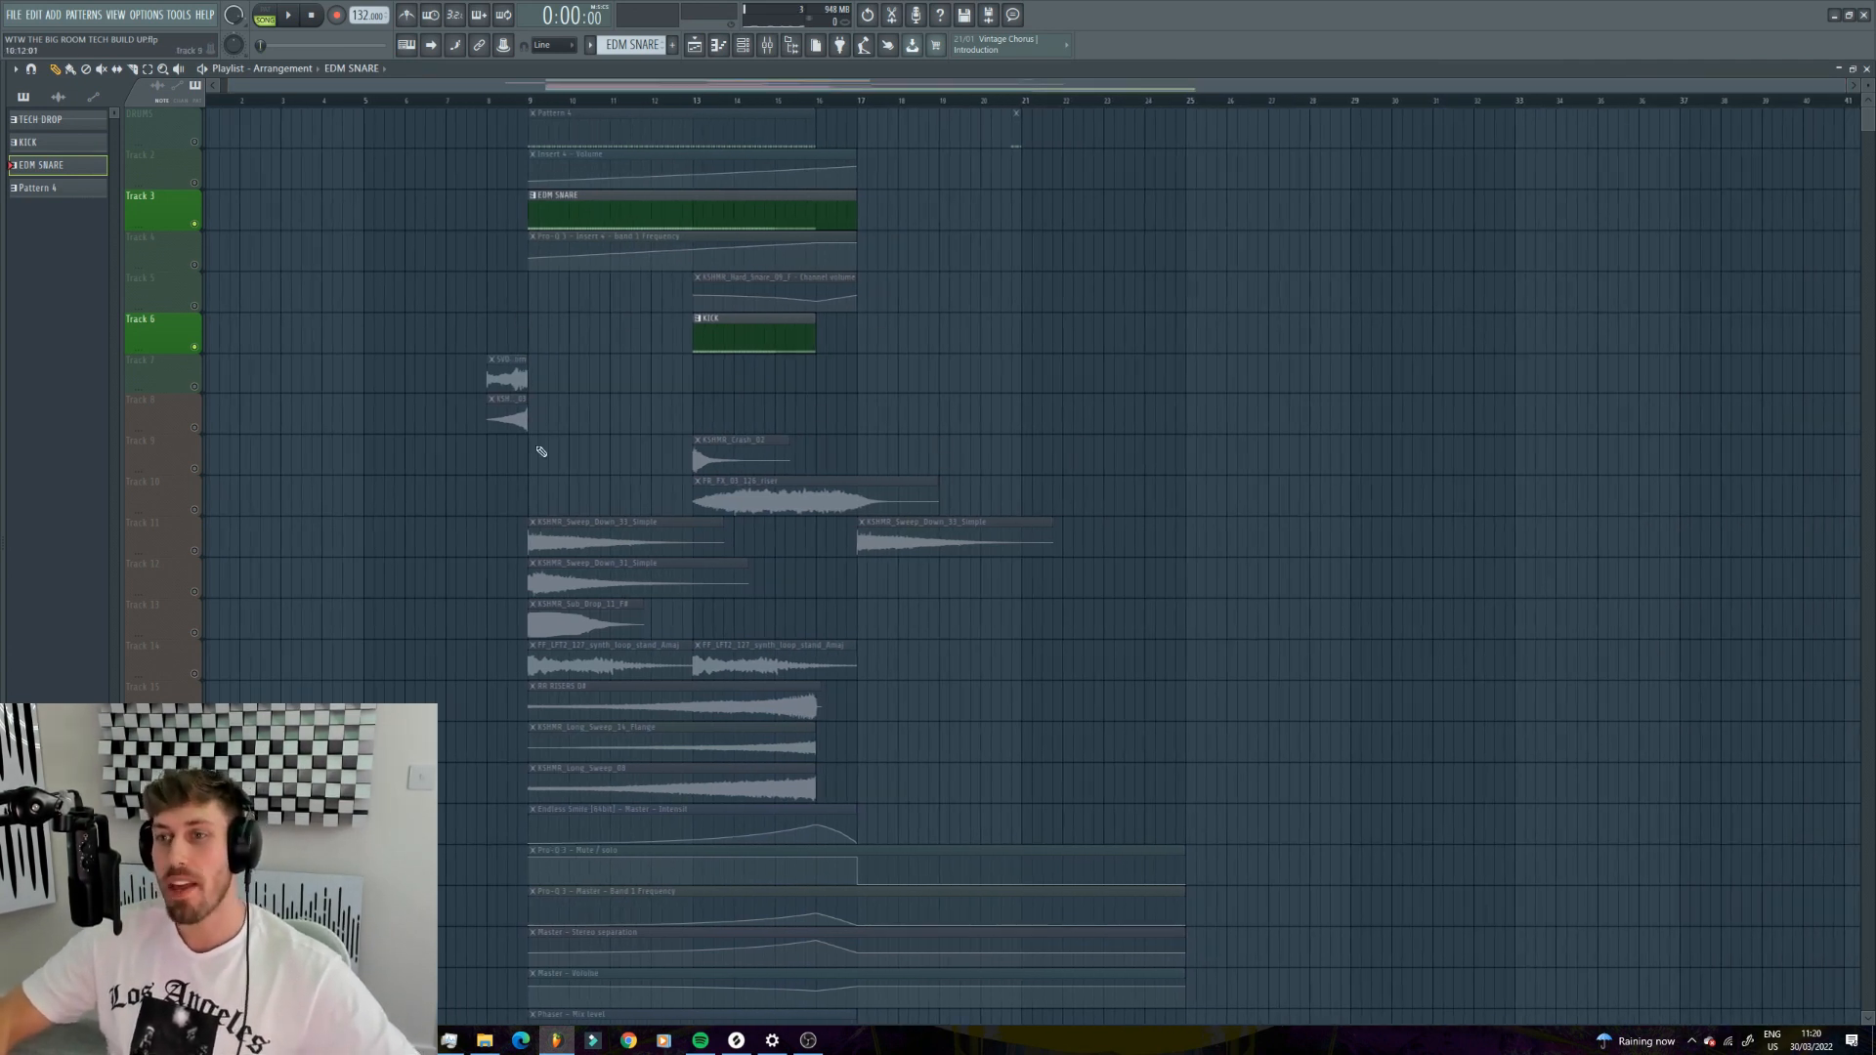
left_click(195, 306)
left_click(194, 265)
left_click(195, 183)
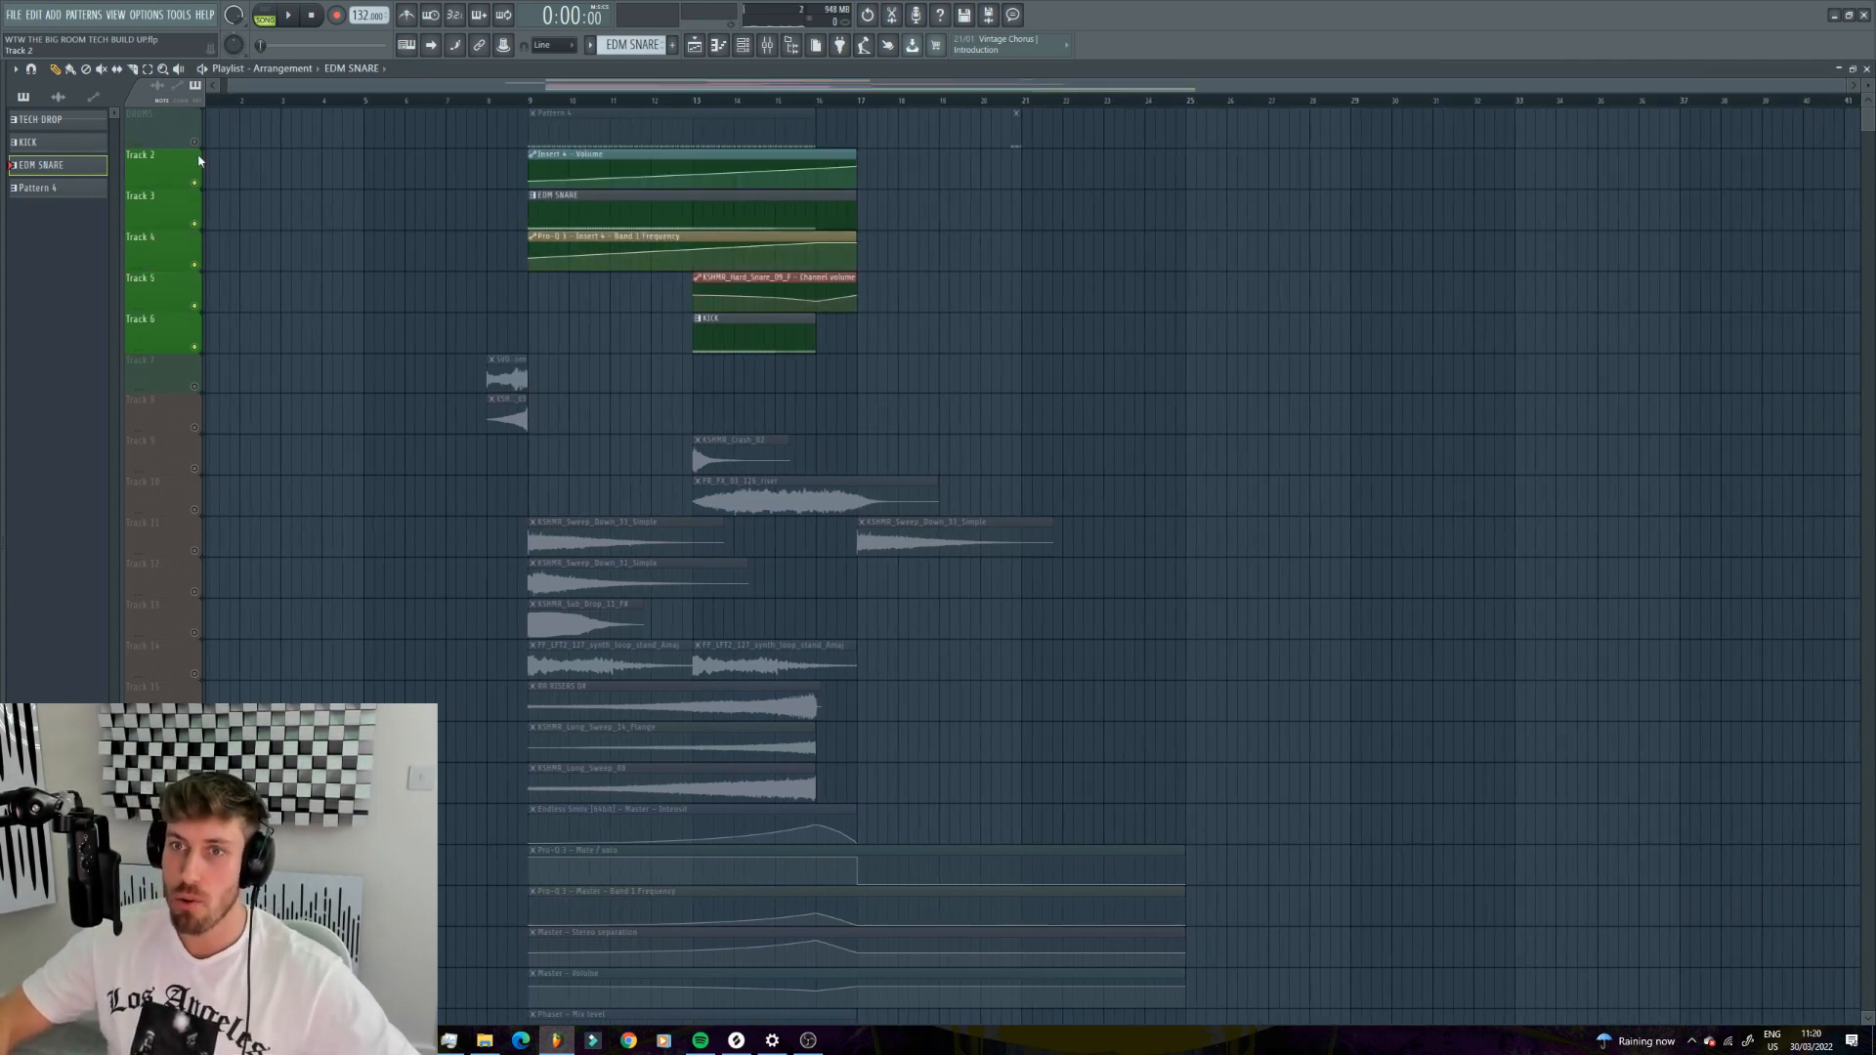
left_click(195, 142)
left_click(534, 101)
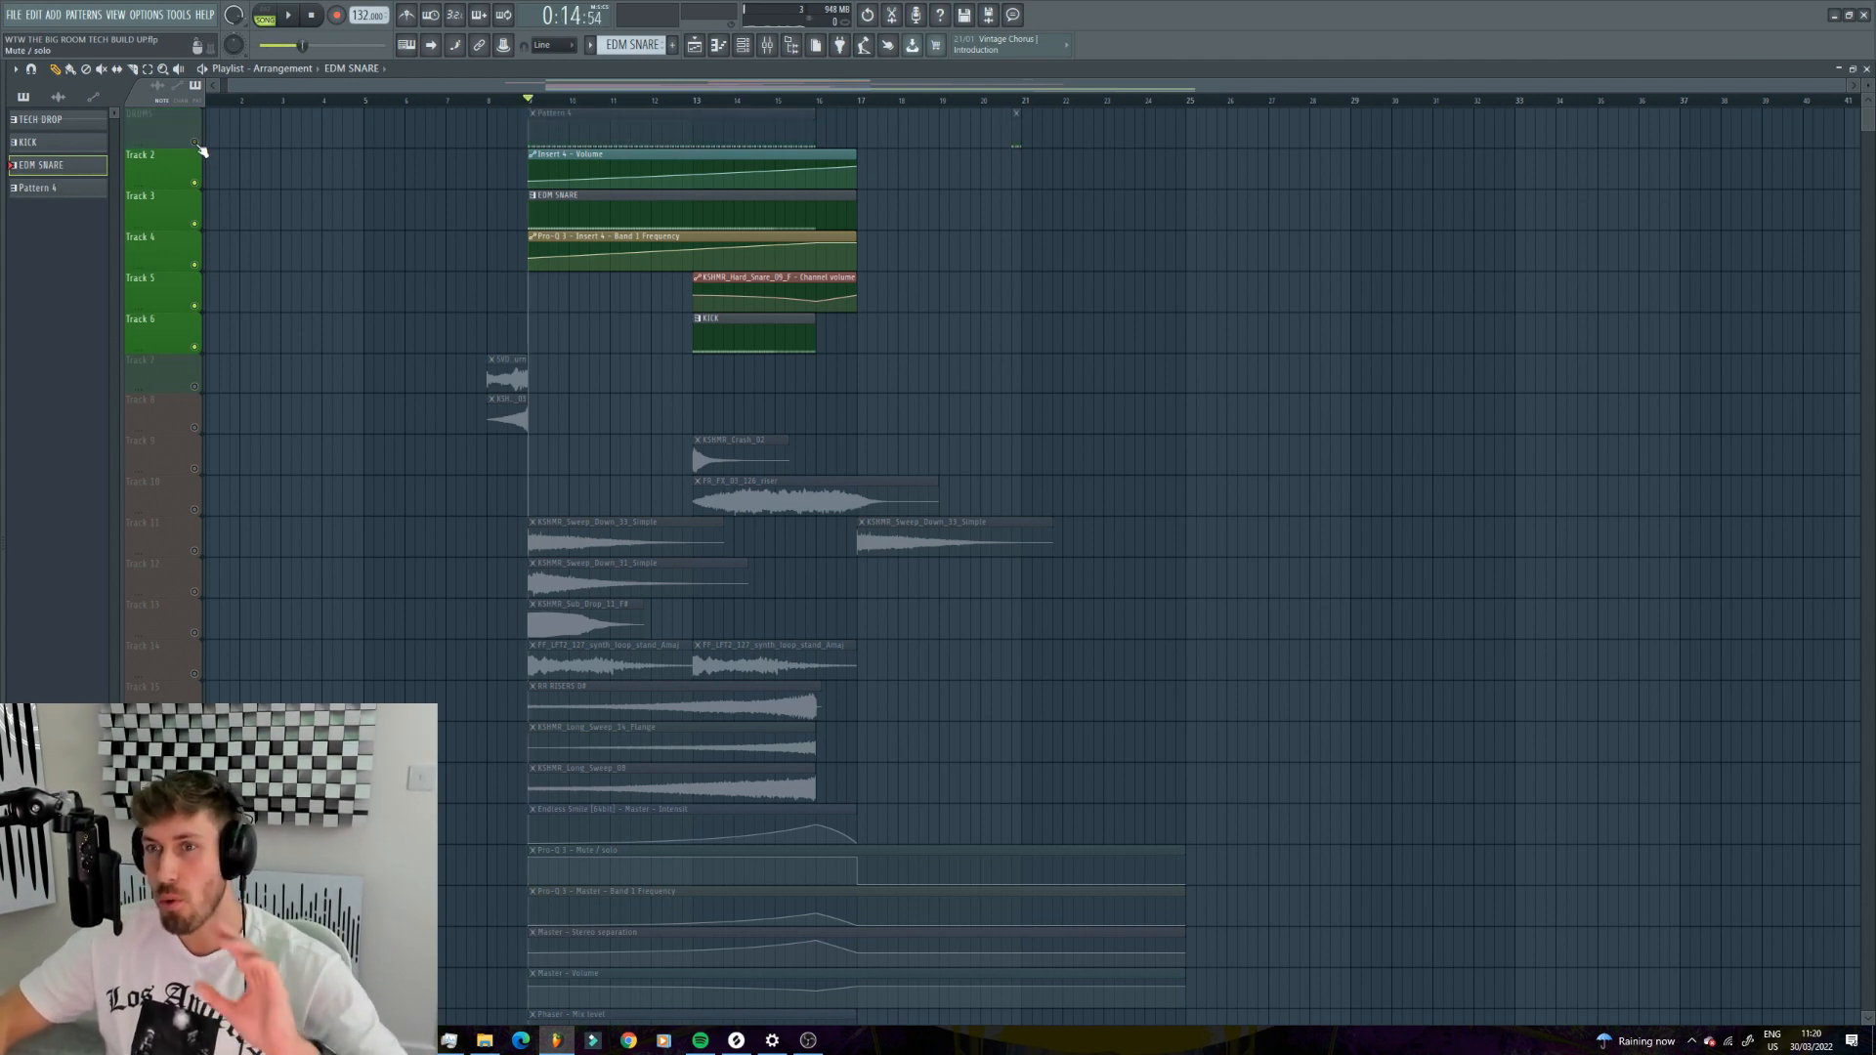
- Play Pattern 4 briefly in the piano roll and return to the playlist
double_click(649, 127)
left_click(268, 12)
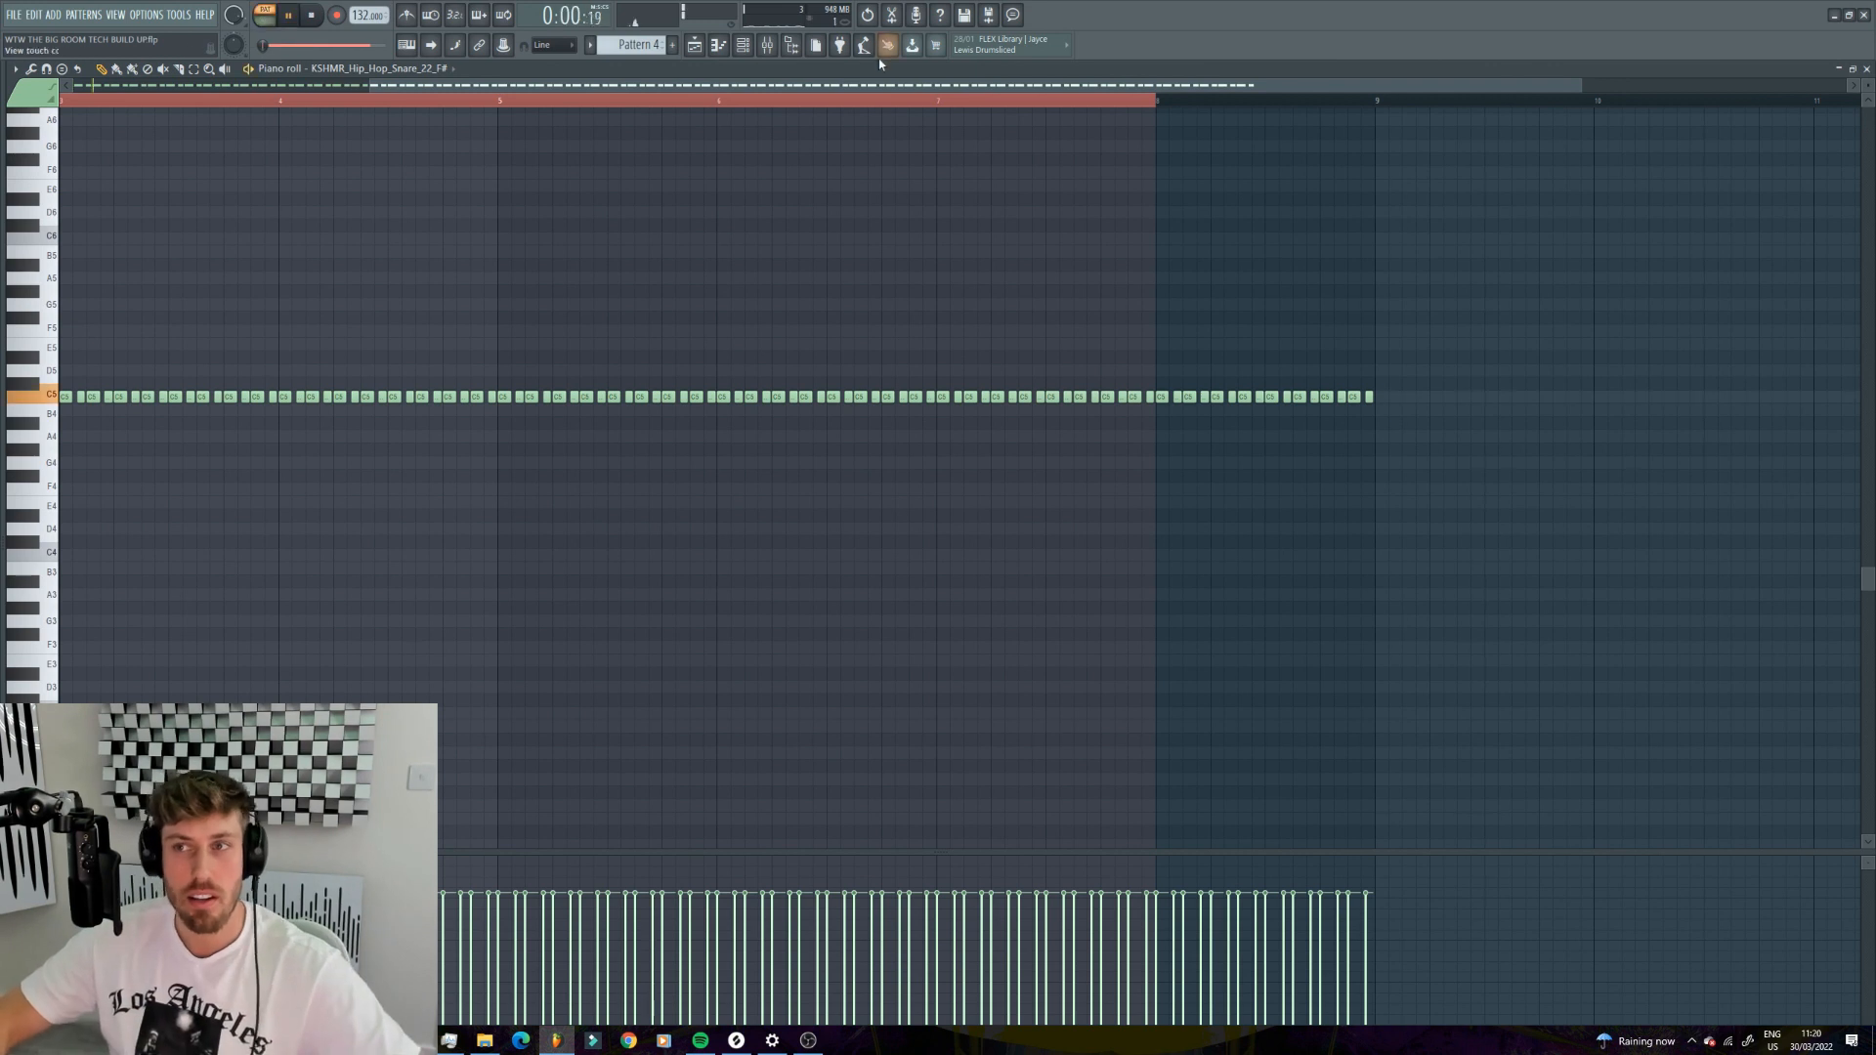
left_click(694, 45)
- Play the enabled snare and kick tracks from bar 9 and again from bar 13, without the DRUMS track
left_click(533, 102)
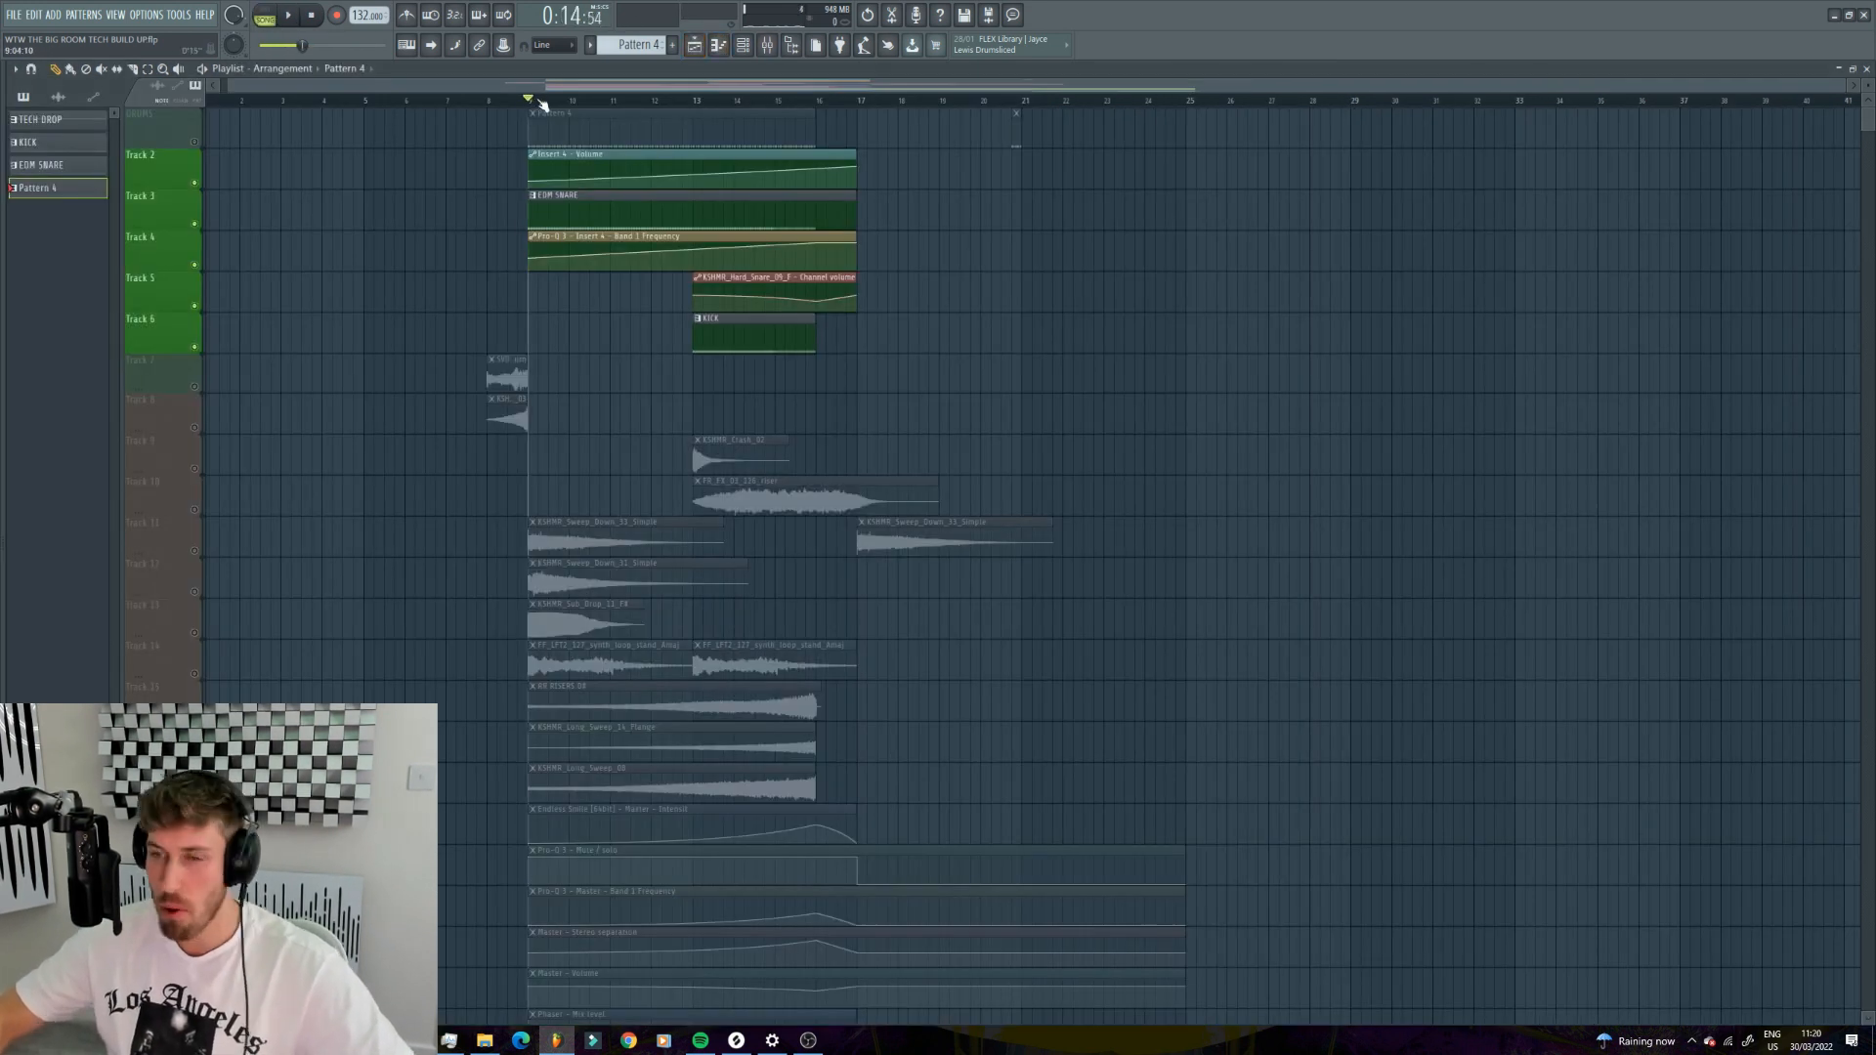
key("space")
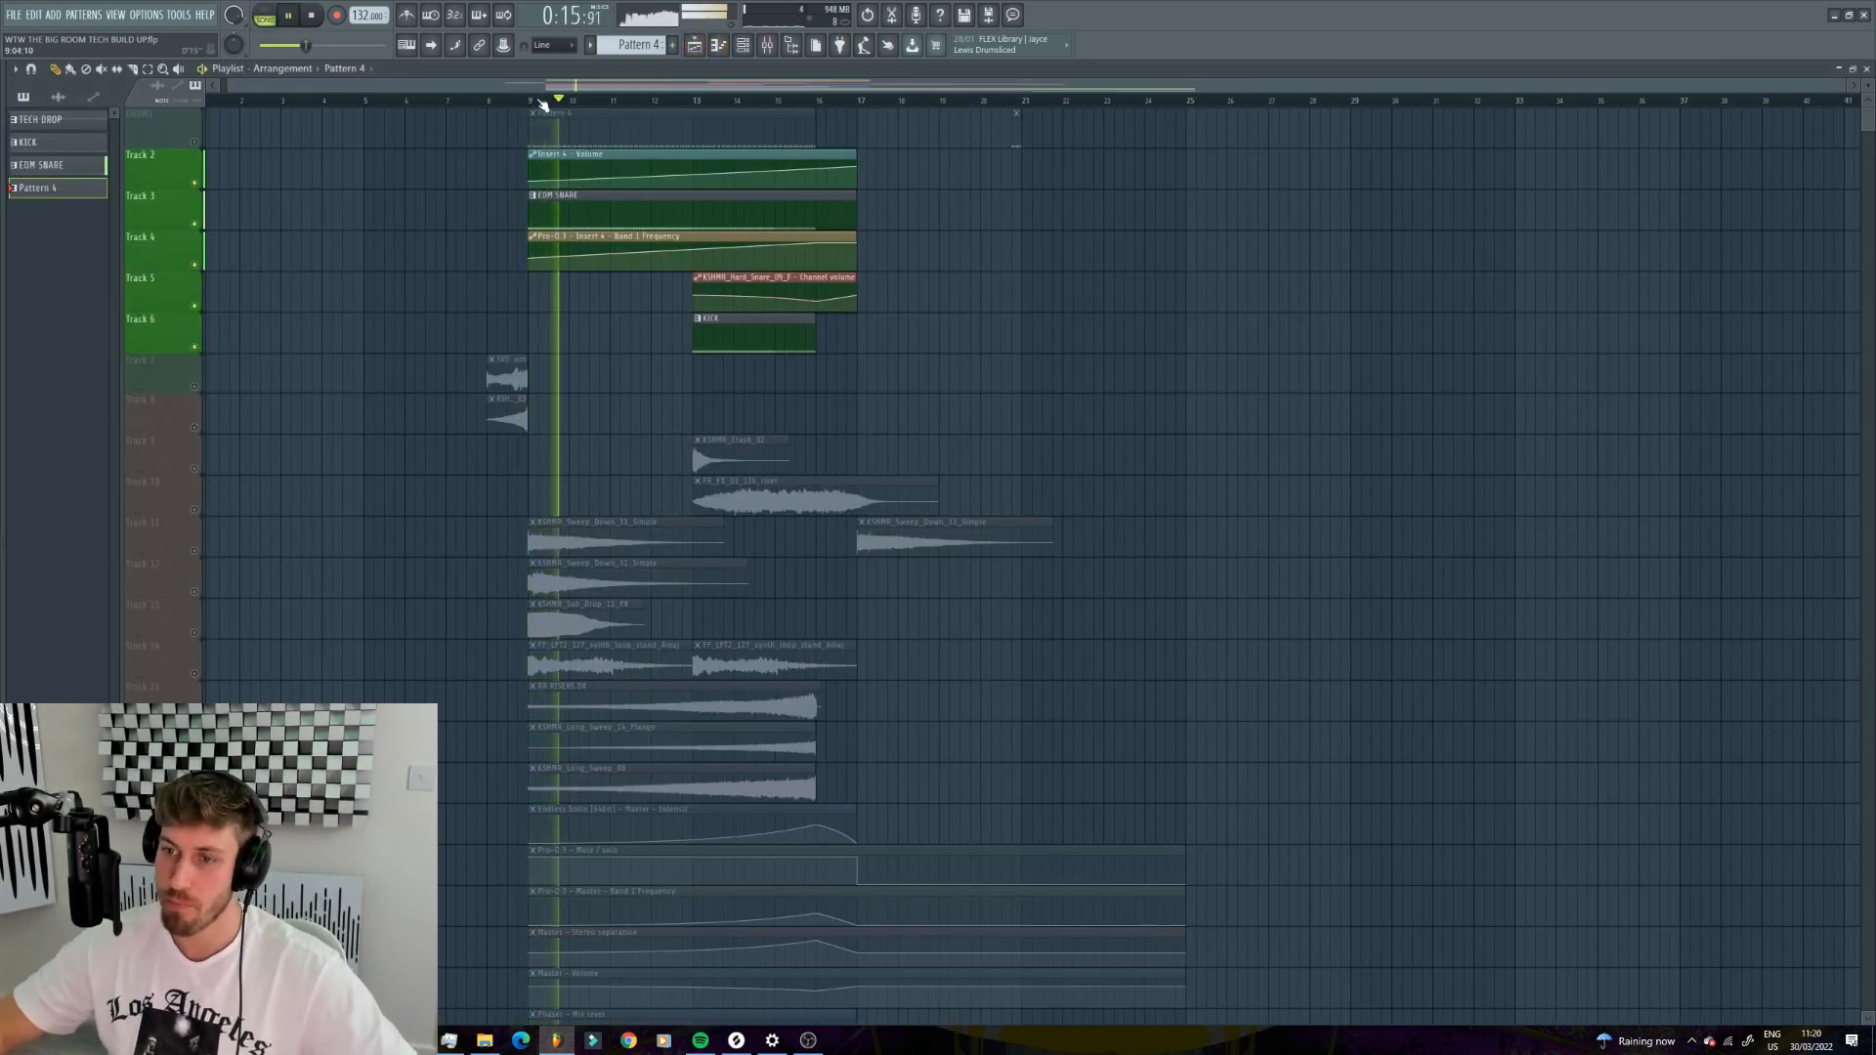
left_click(692, 97)
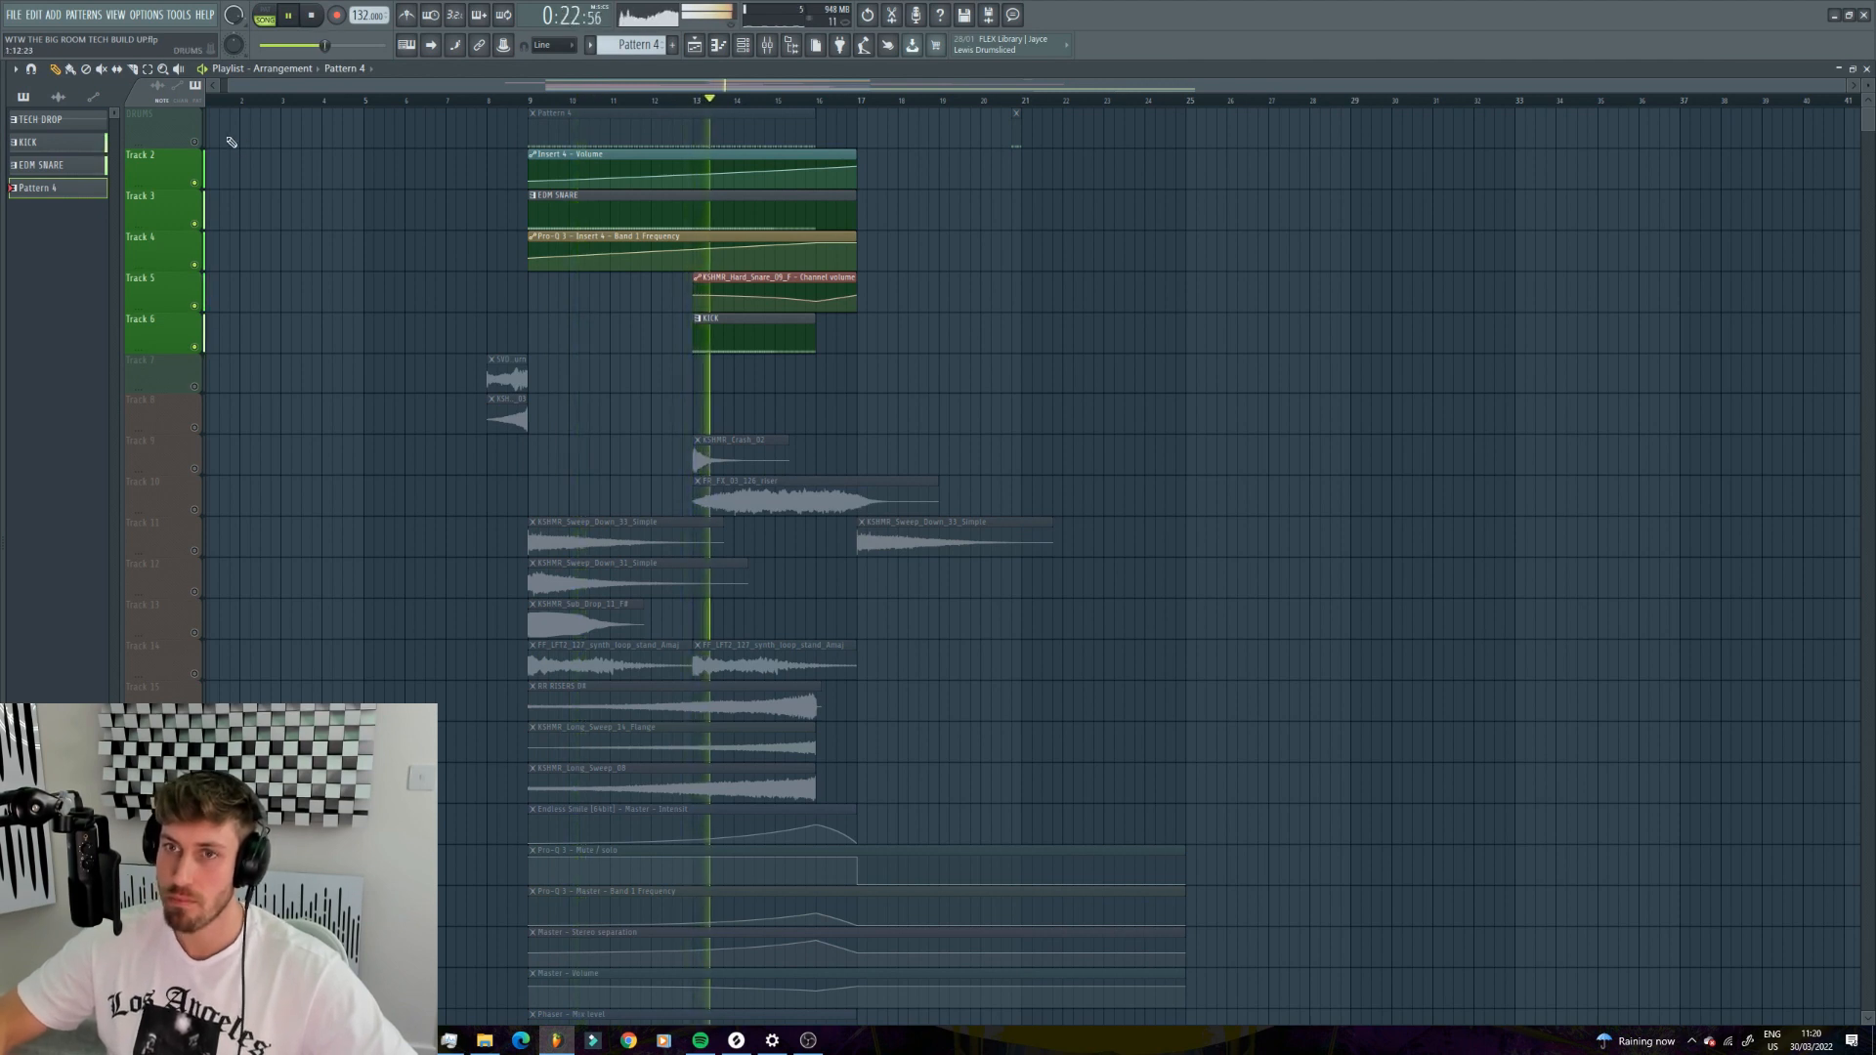
key("space")
- Enable the DRUMS track and play all the drum layers together from bar 13
left_click(195, 143)
left_click(532, 102)
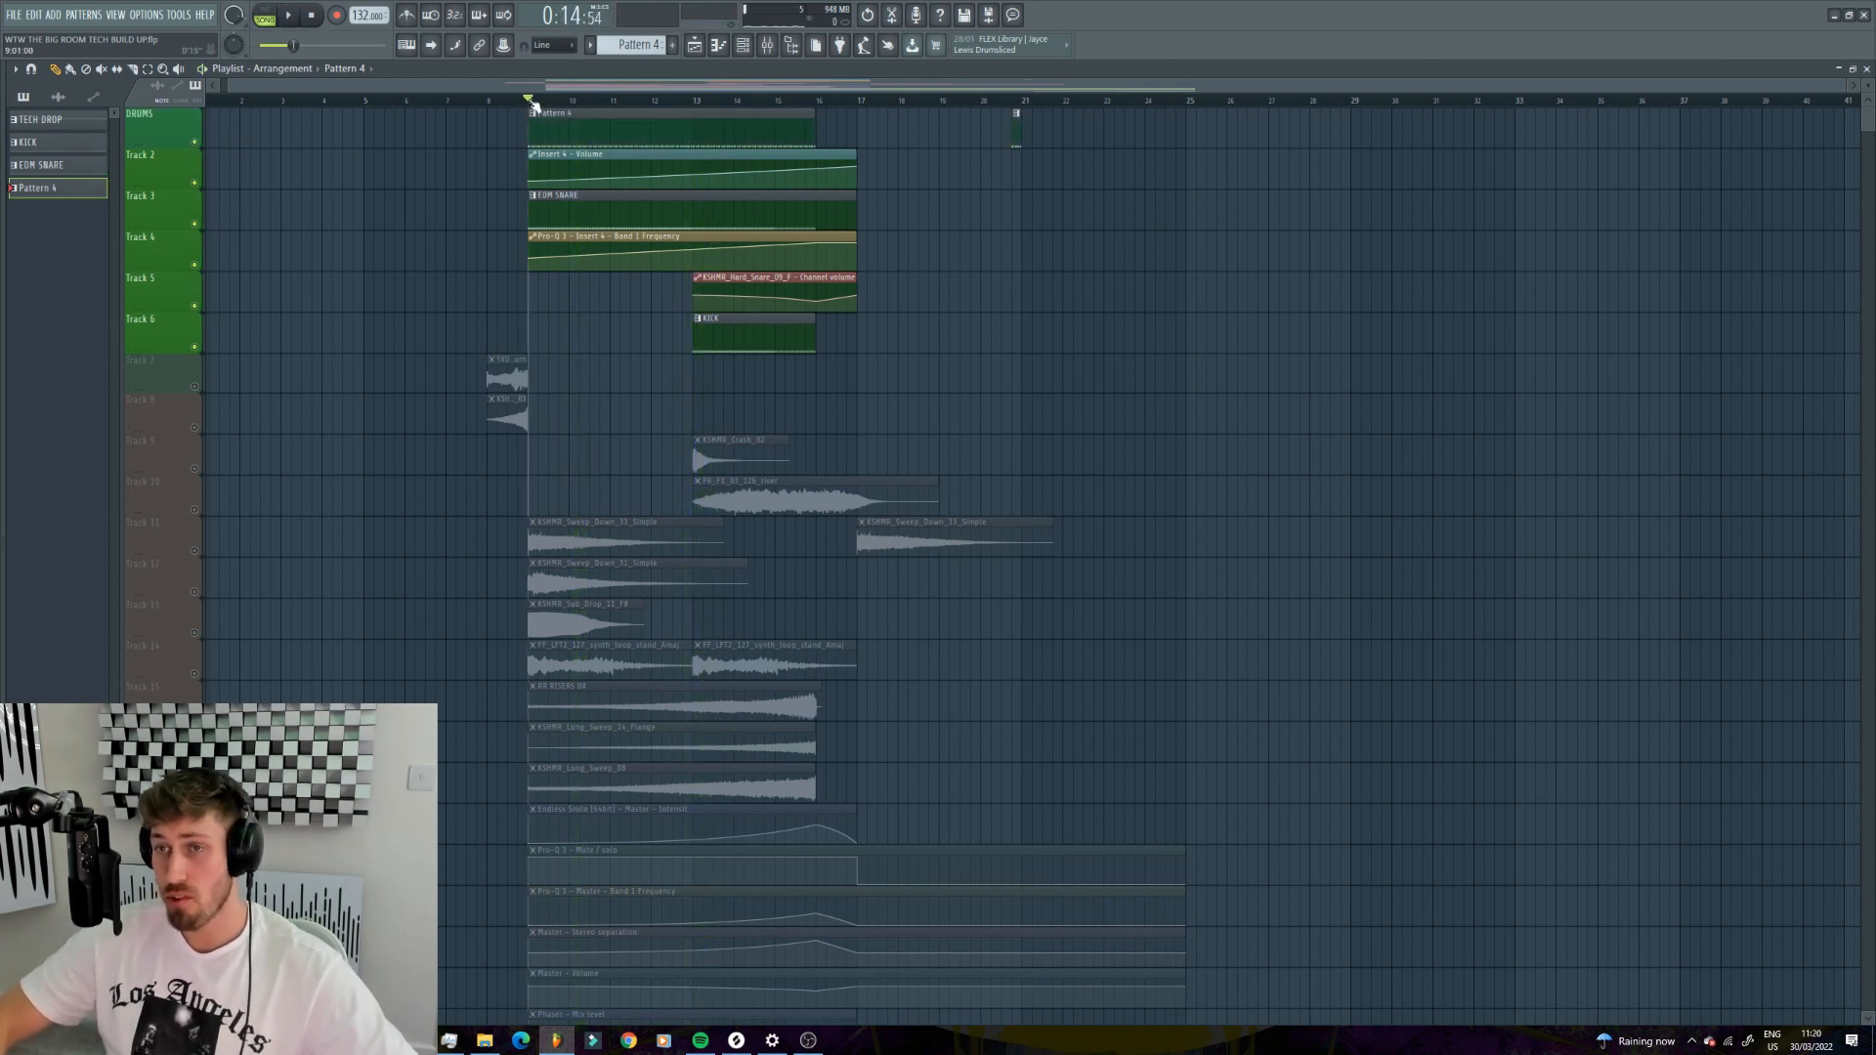
left_click(697, 98)
key("space")
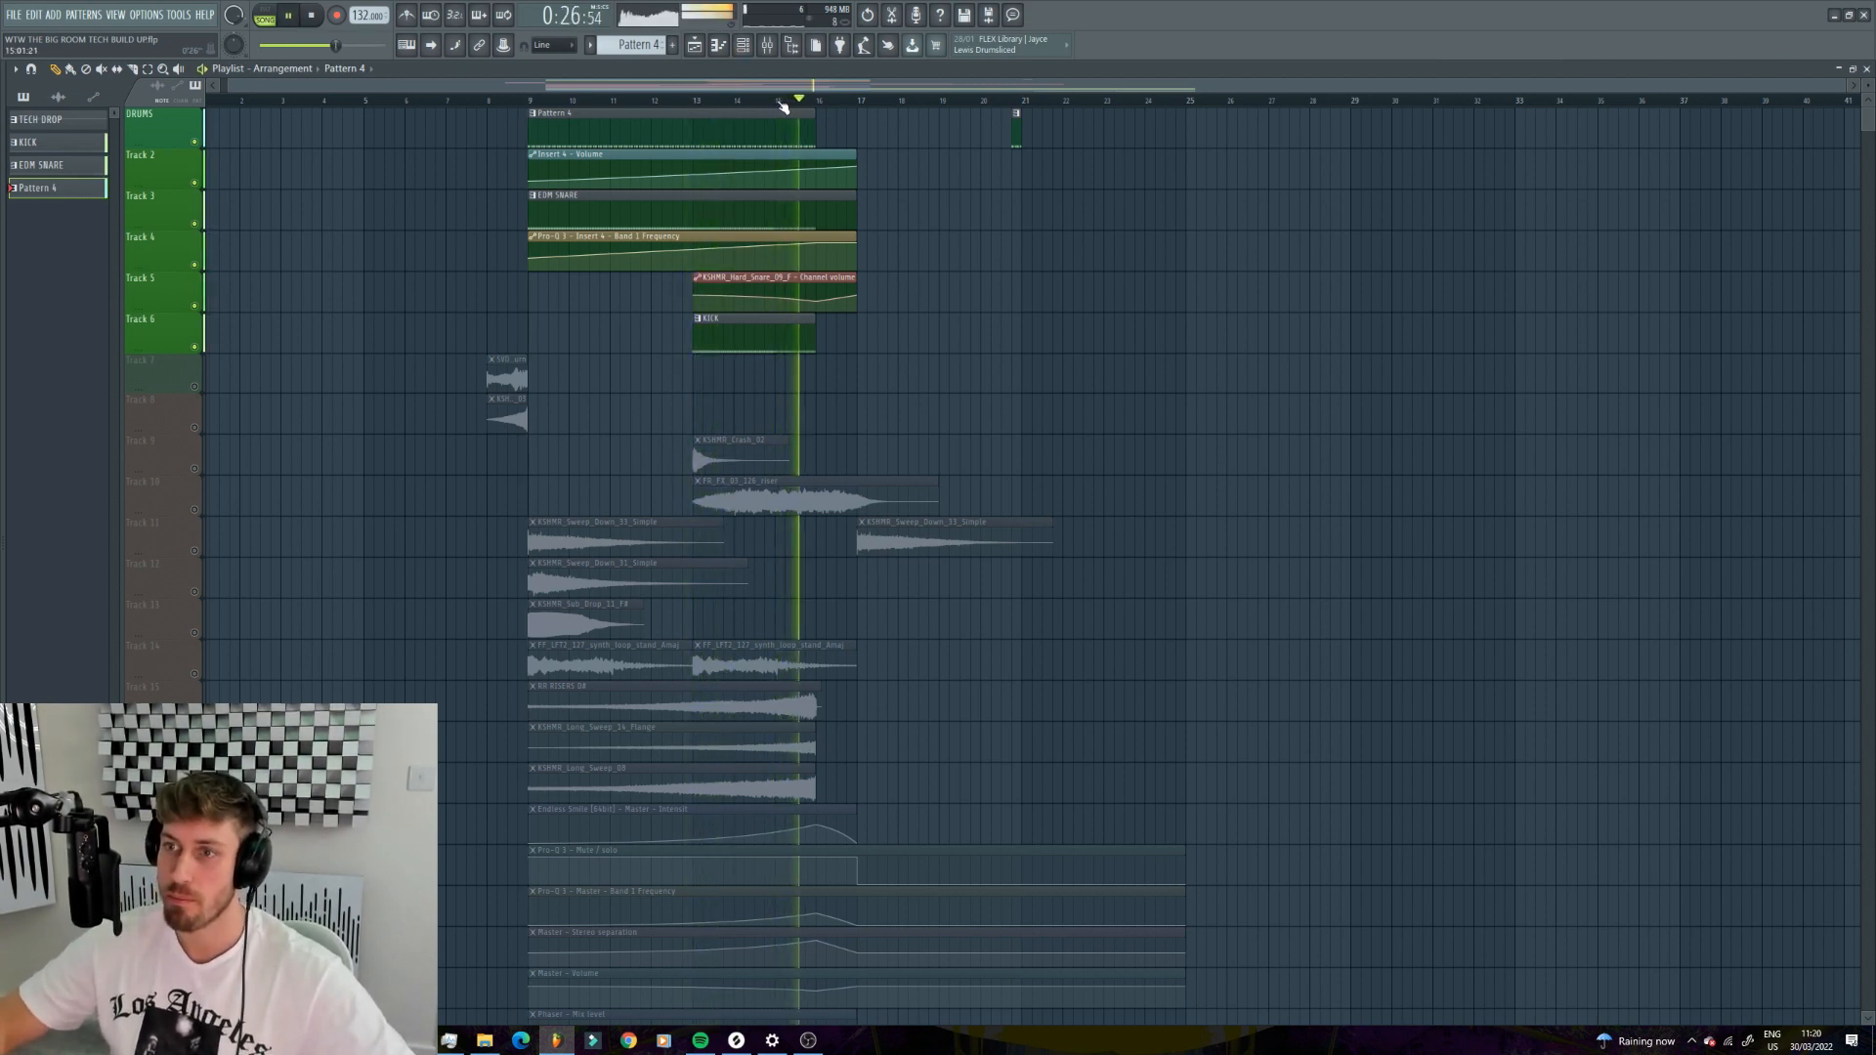
key("space")
- Solo the KSHMR crash on Track 9 and play it from just before bar 13
scroll(397, 260, "down", 2)
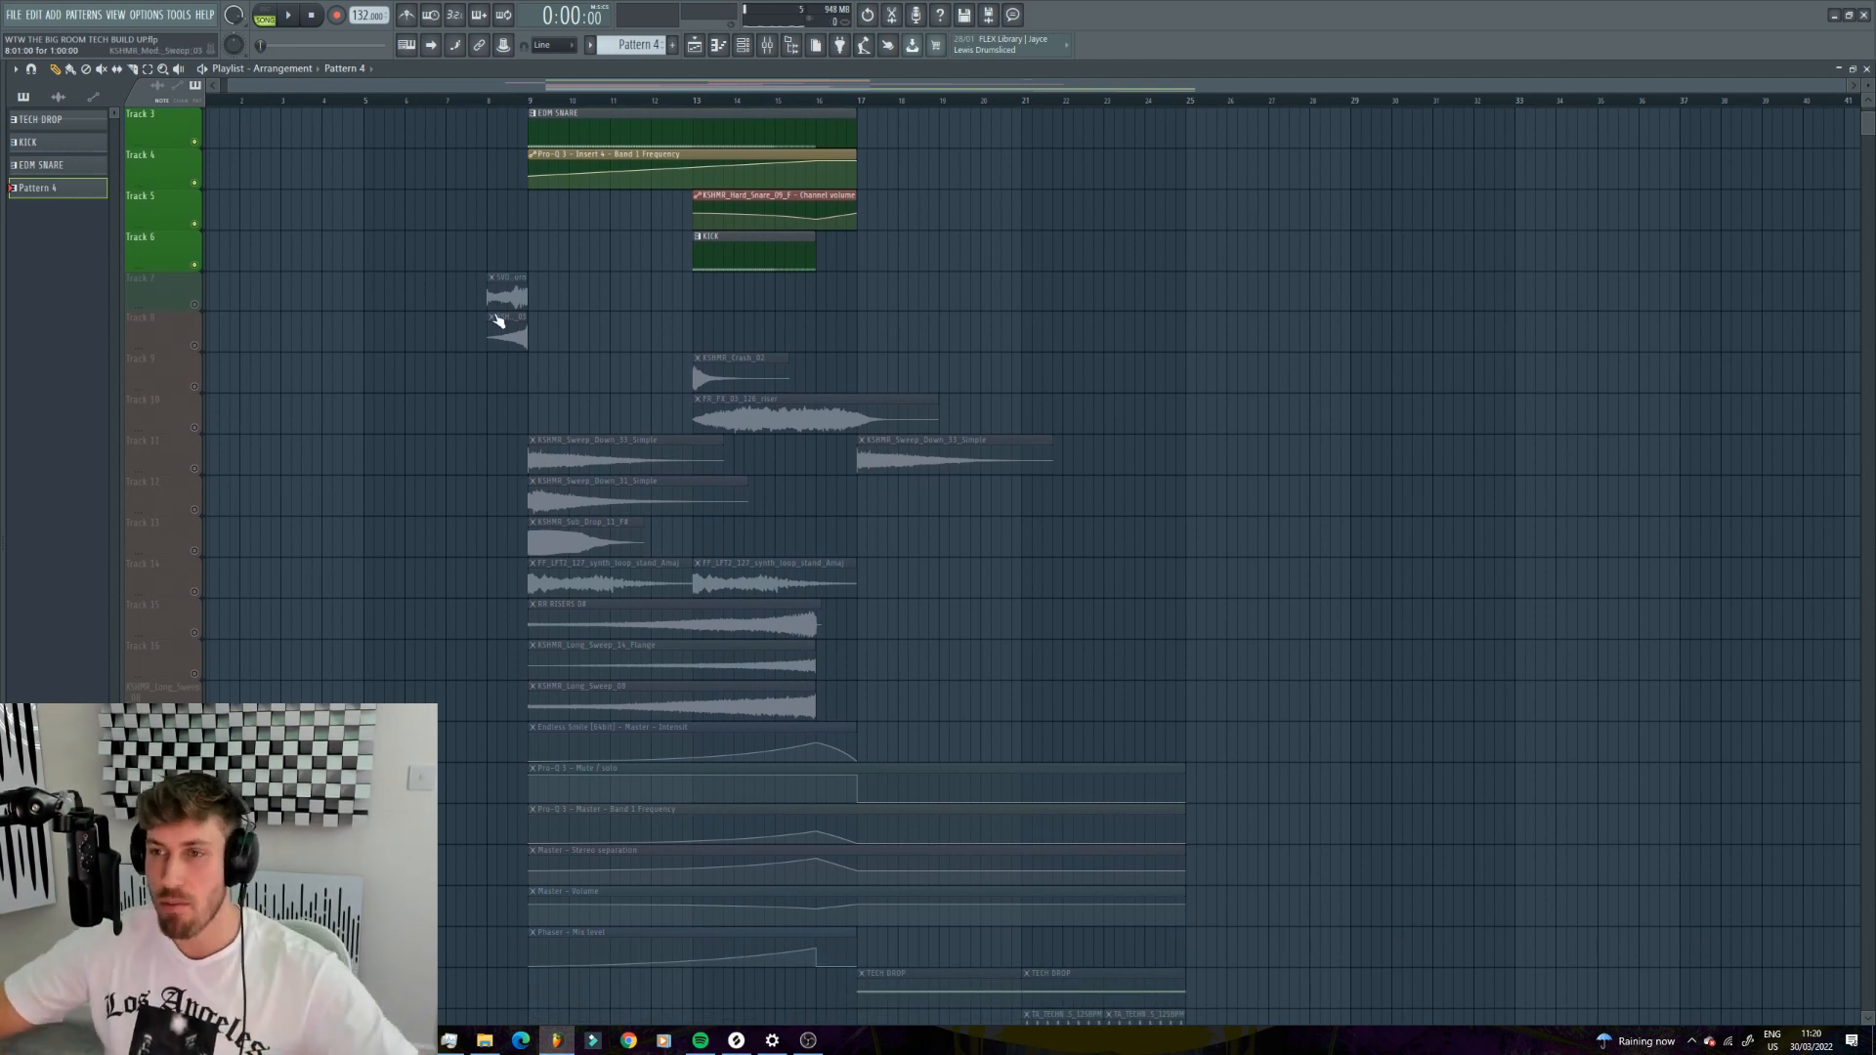
left_click(191, 381)
left_click(682, 99)
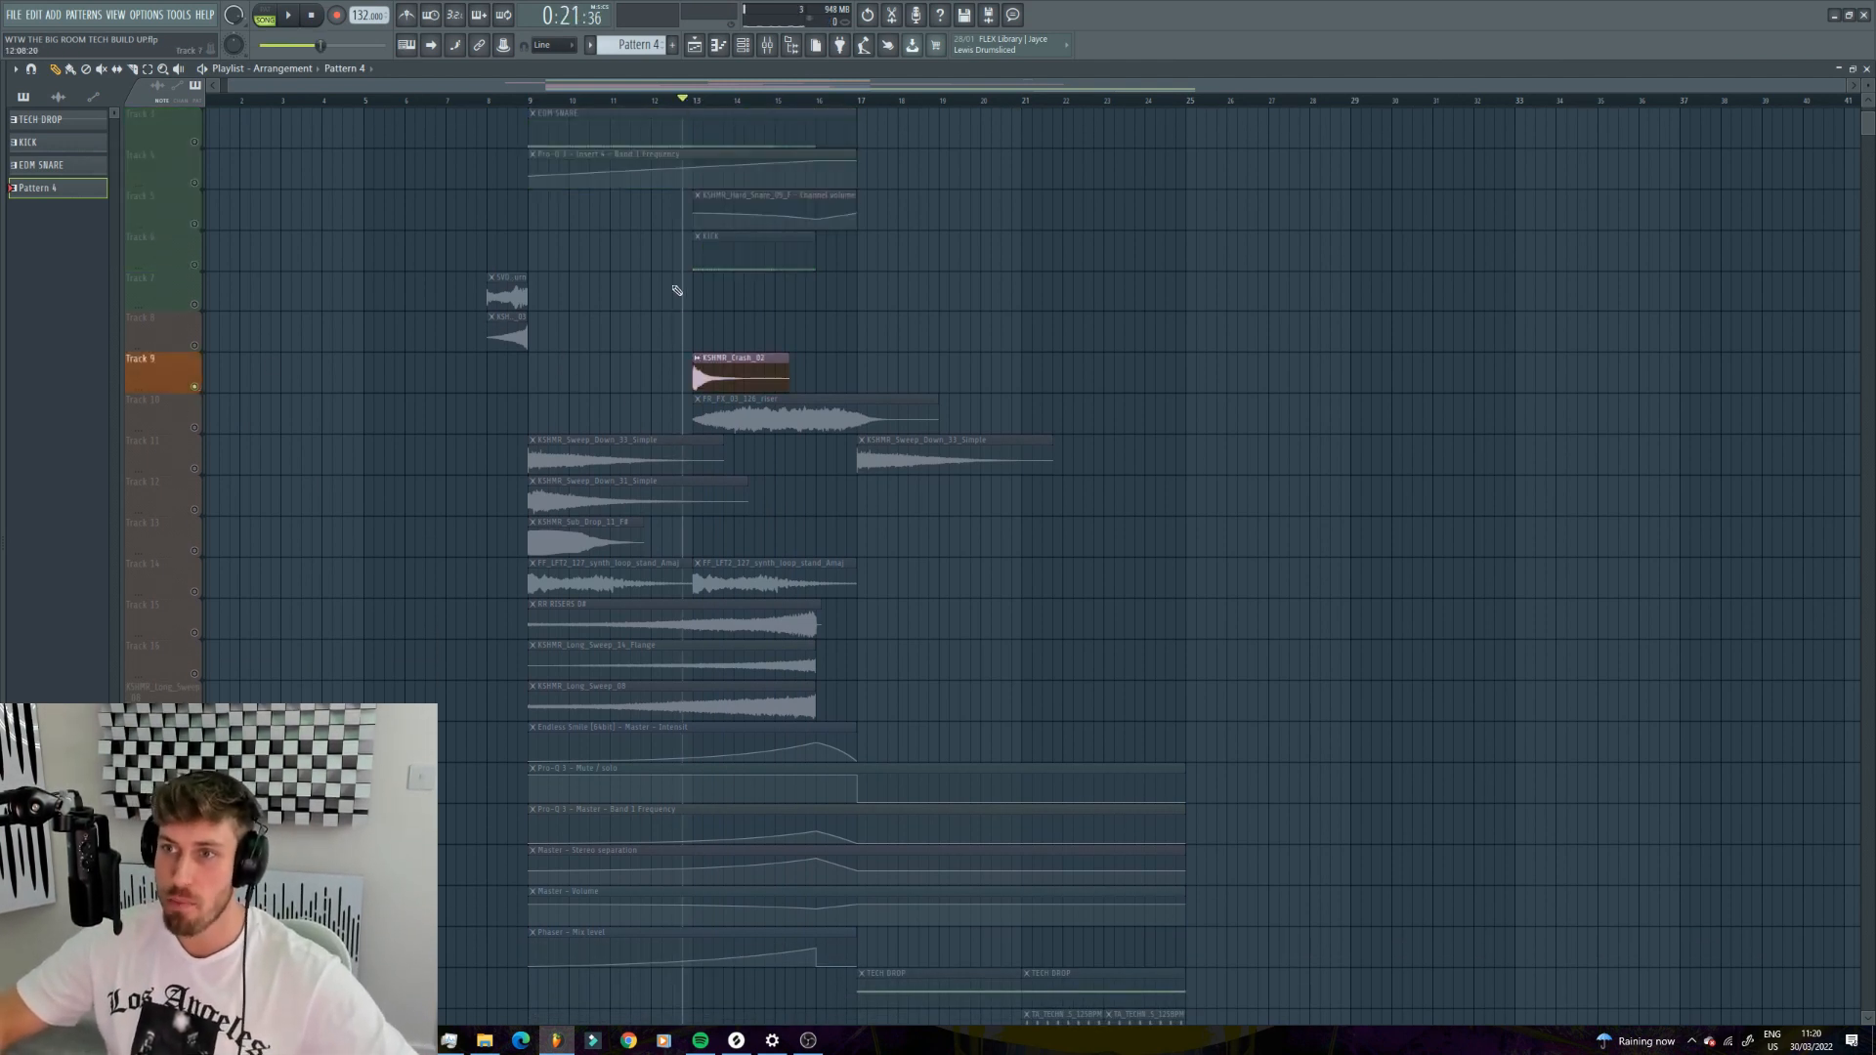
left_click(721, 240)
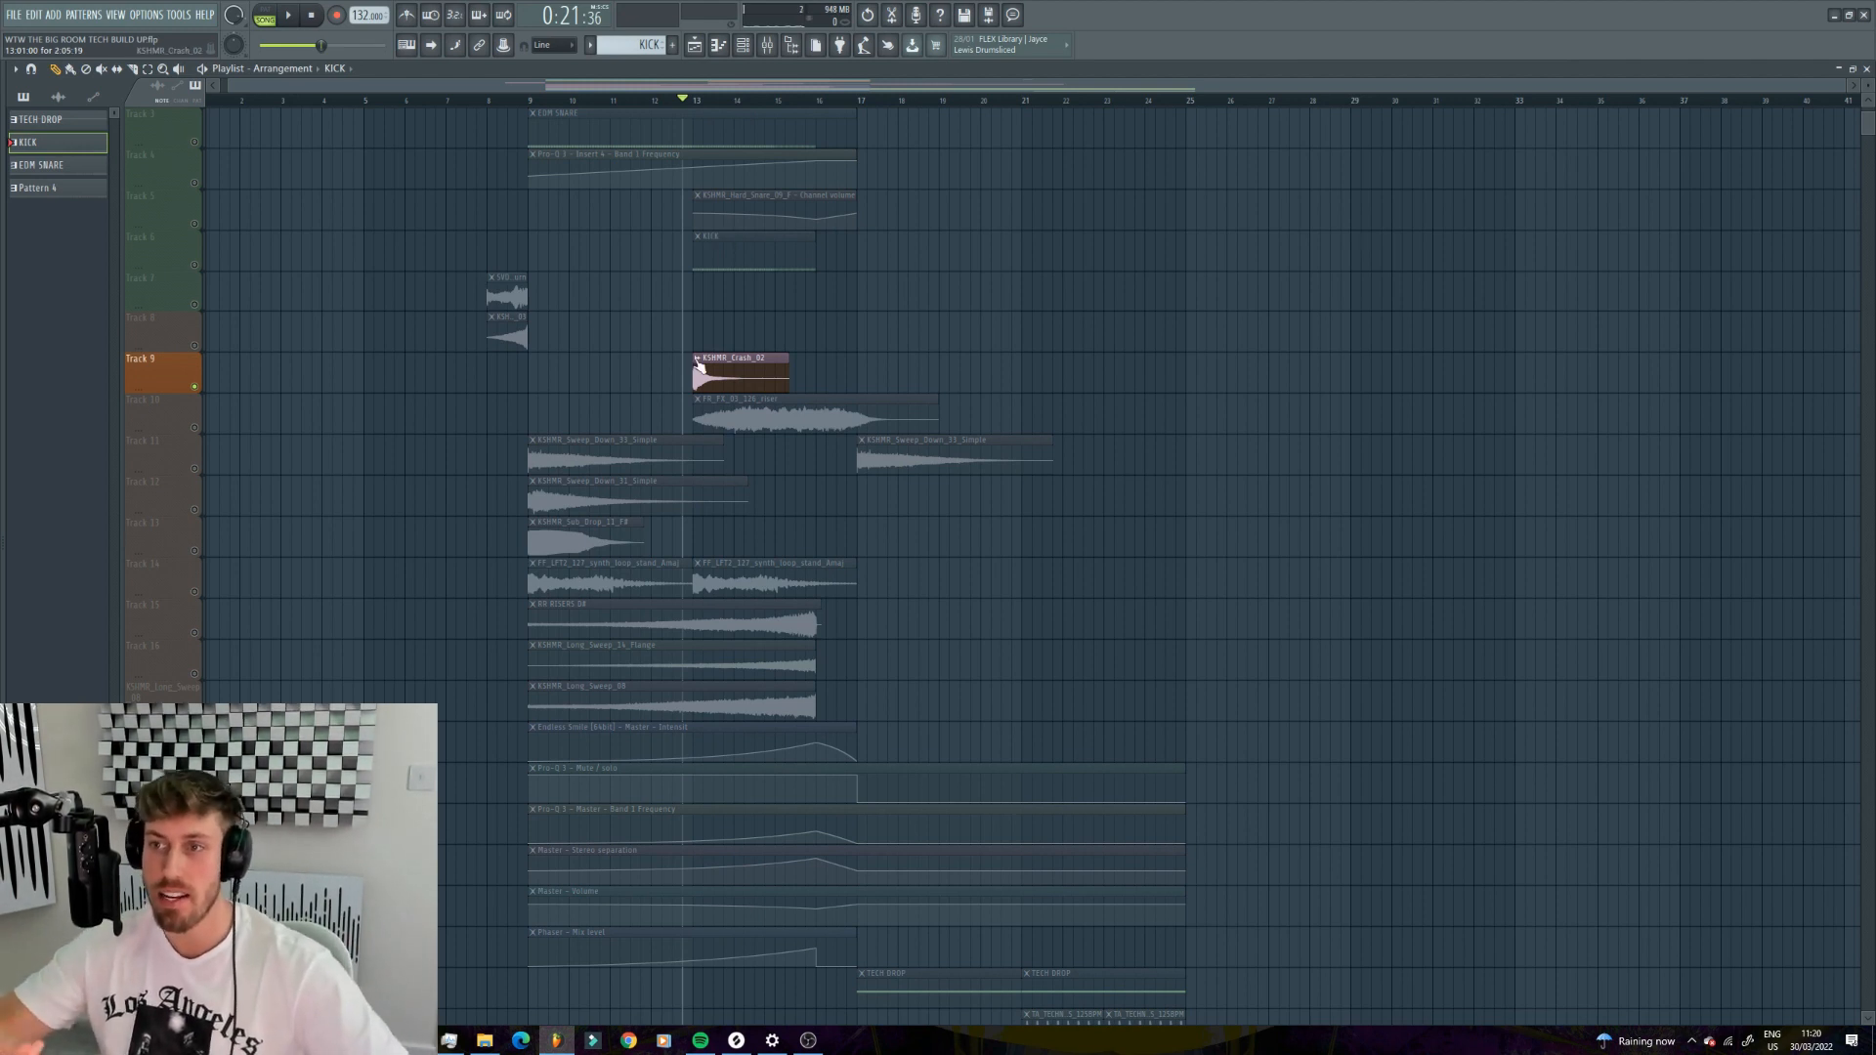
key("space")
key("space")
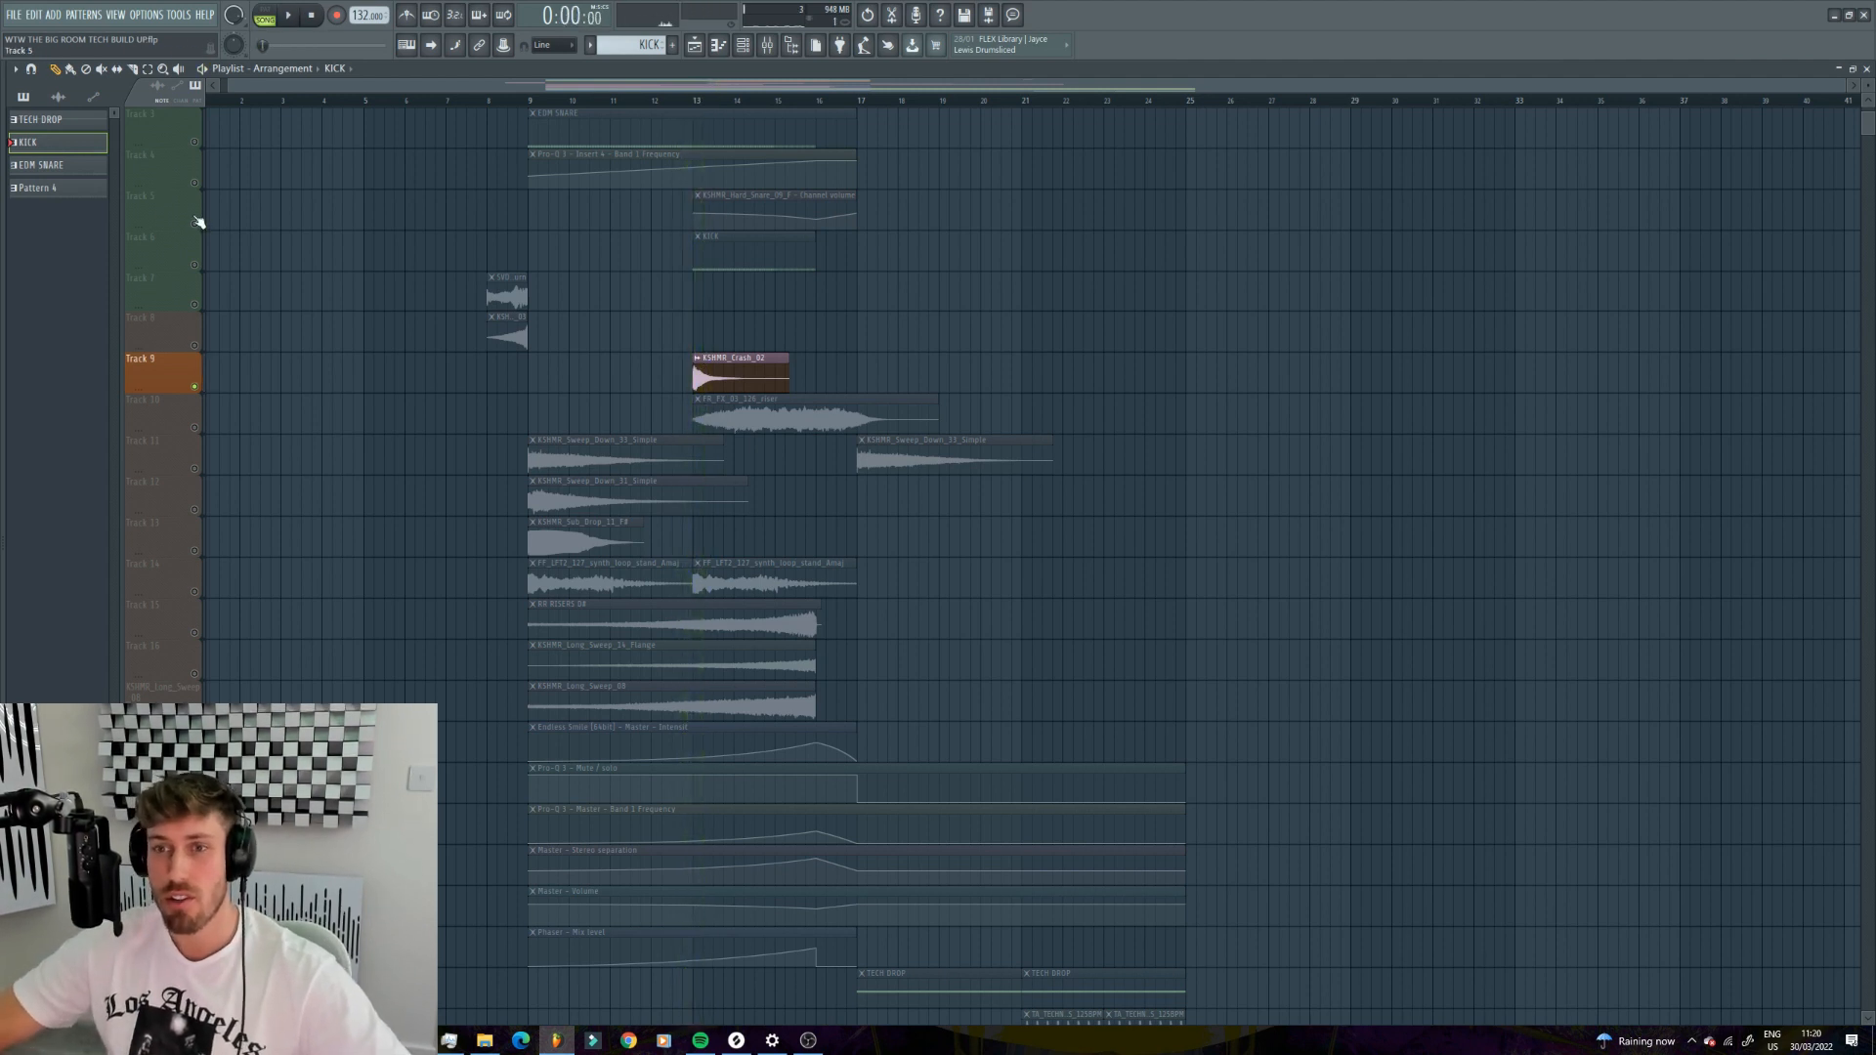
- Enable the KICK and EDM SNARE tracks alongside the crash and play them together from bar 13
left_click(196, 265)
left_click(694, 101)
key("space")
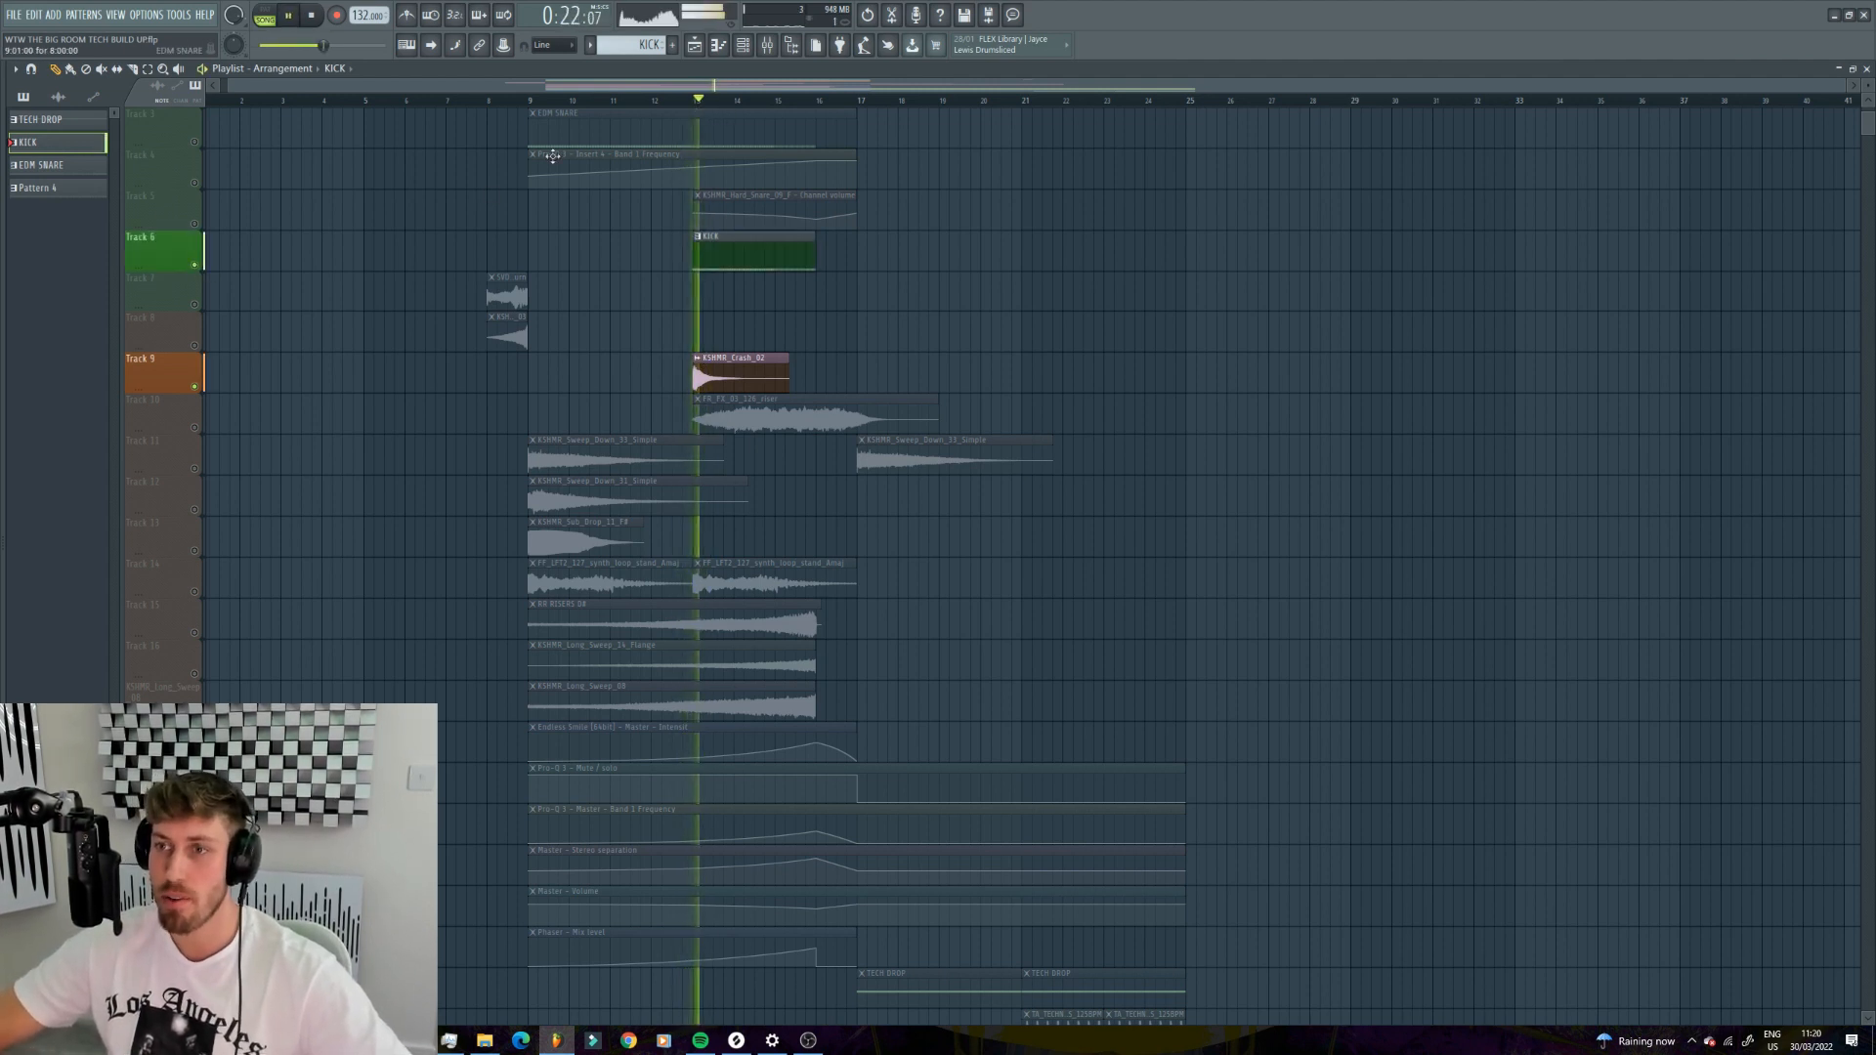
left_click(196, 143)
key("space")
key("space")
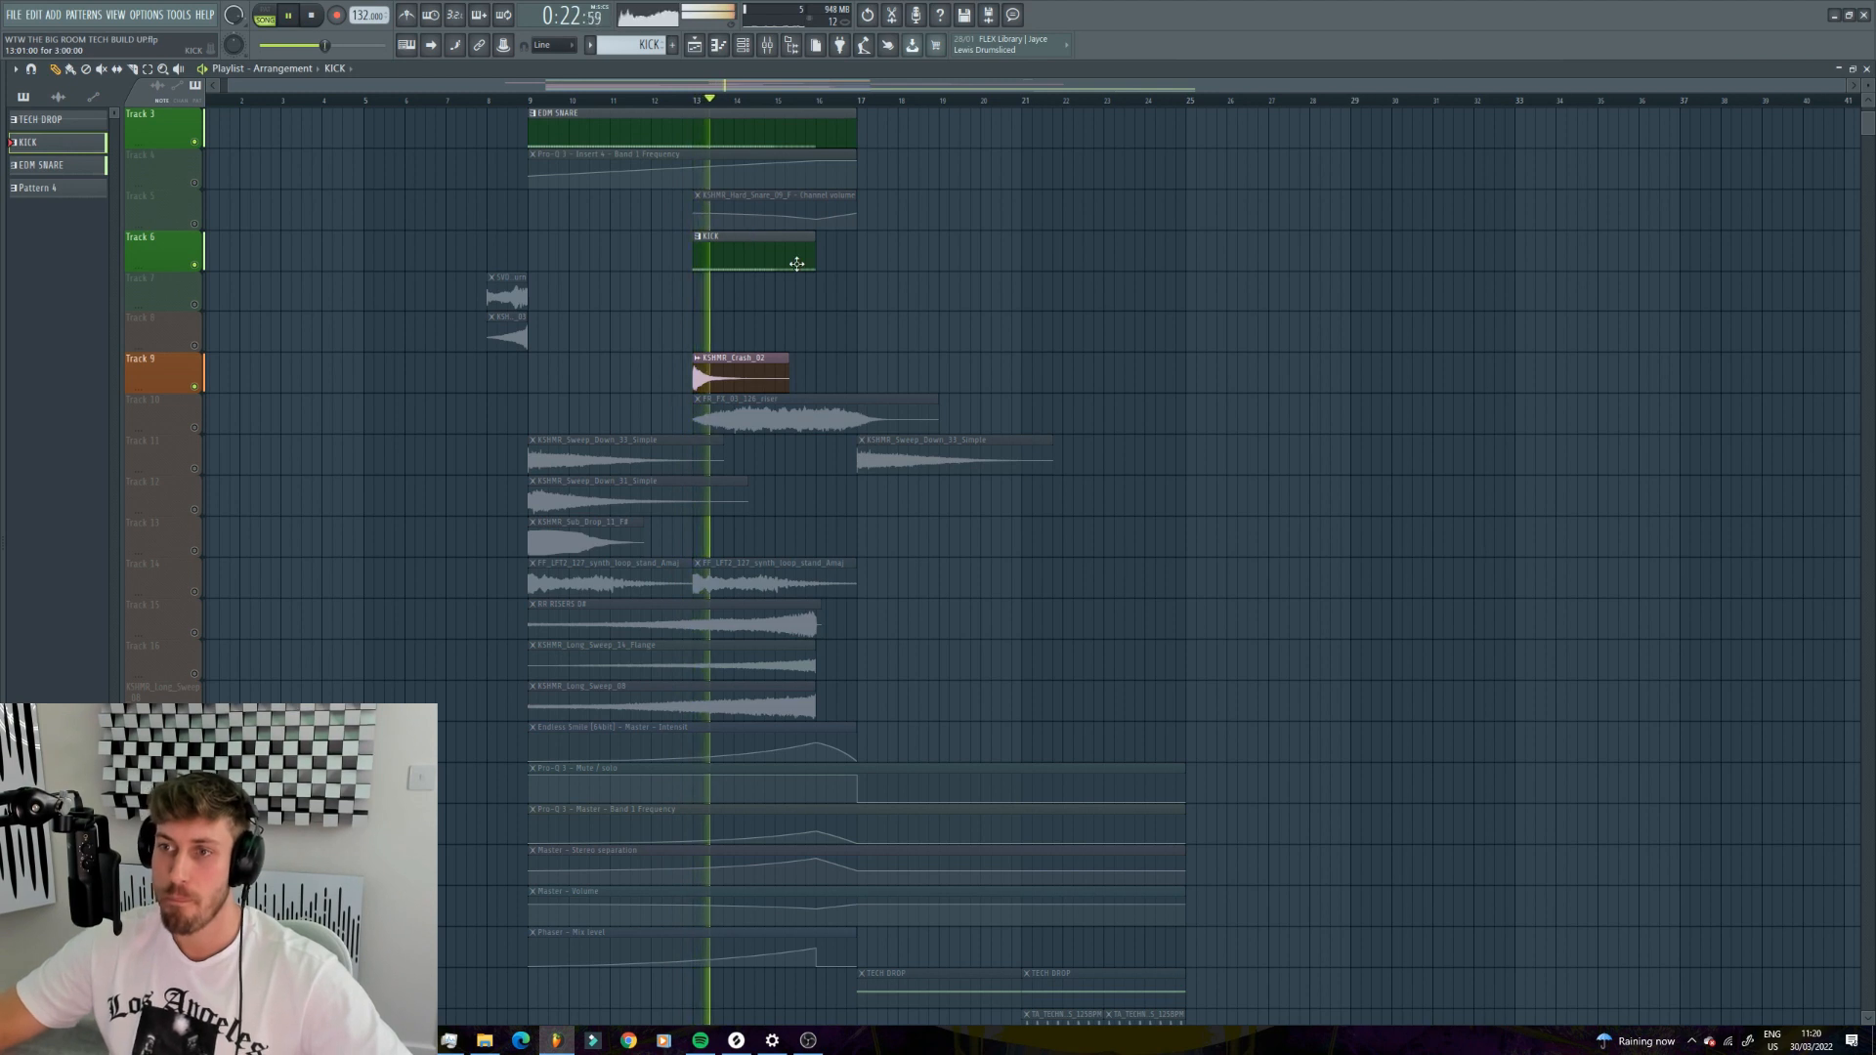
key("space")
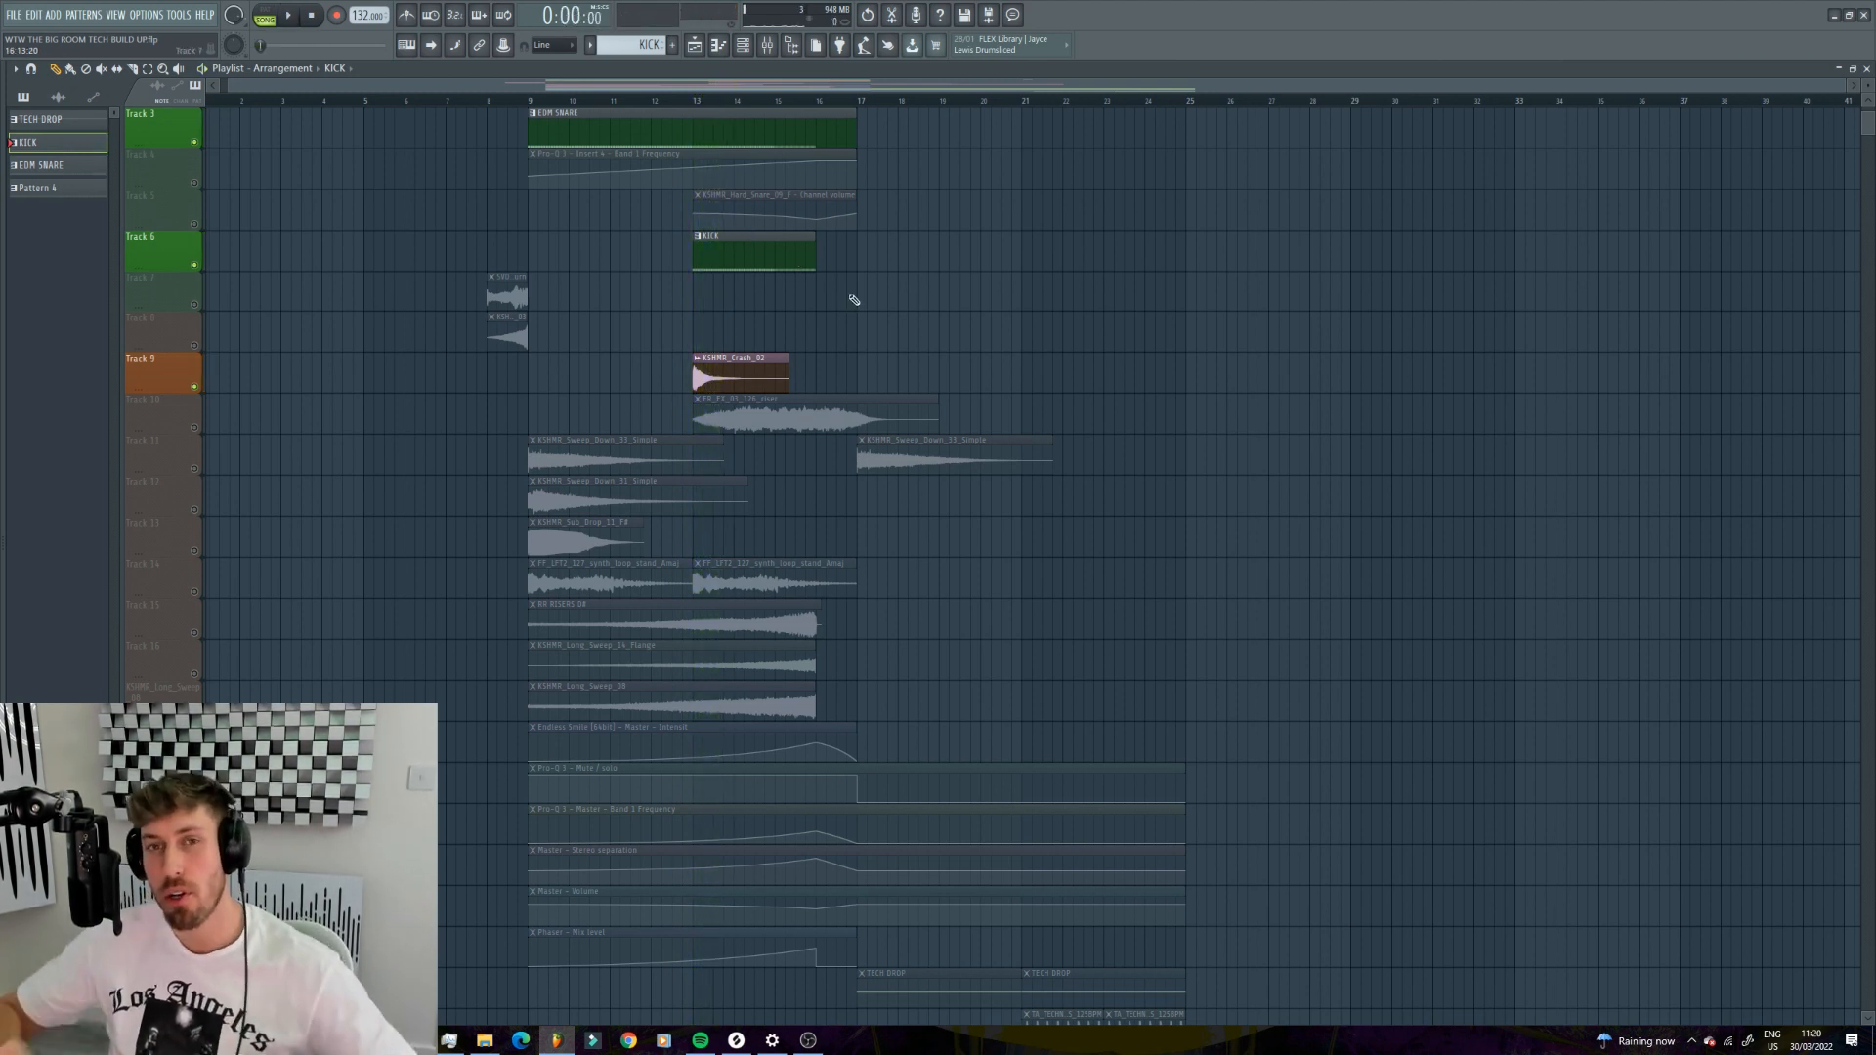
- Solo the riser on Track 10, select bars 13 to 17 on the timeline, and play that range
left_click(196, 429, "ctrl")
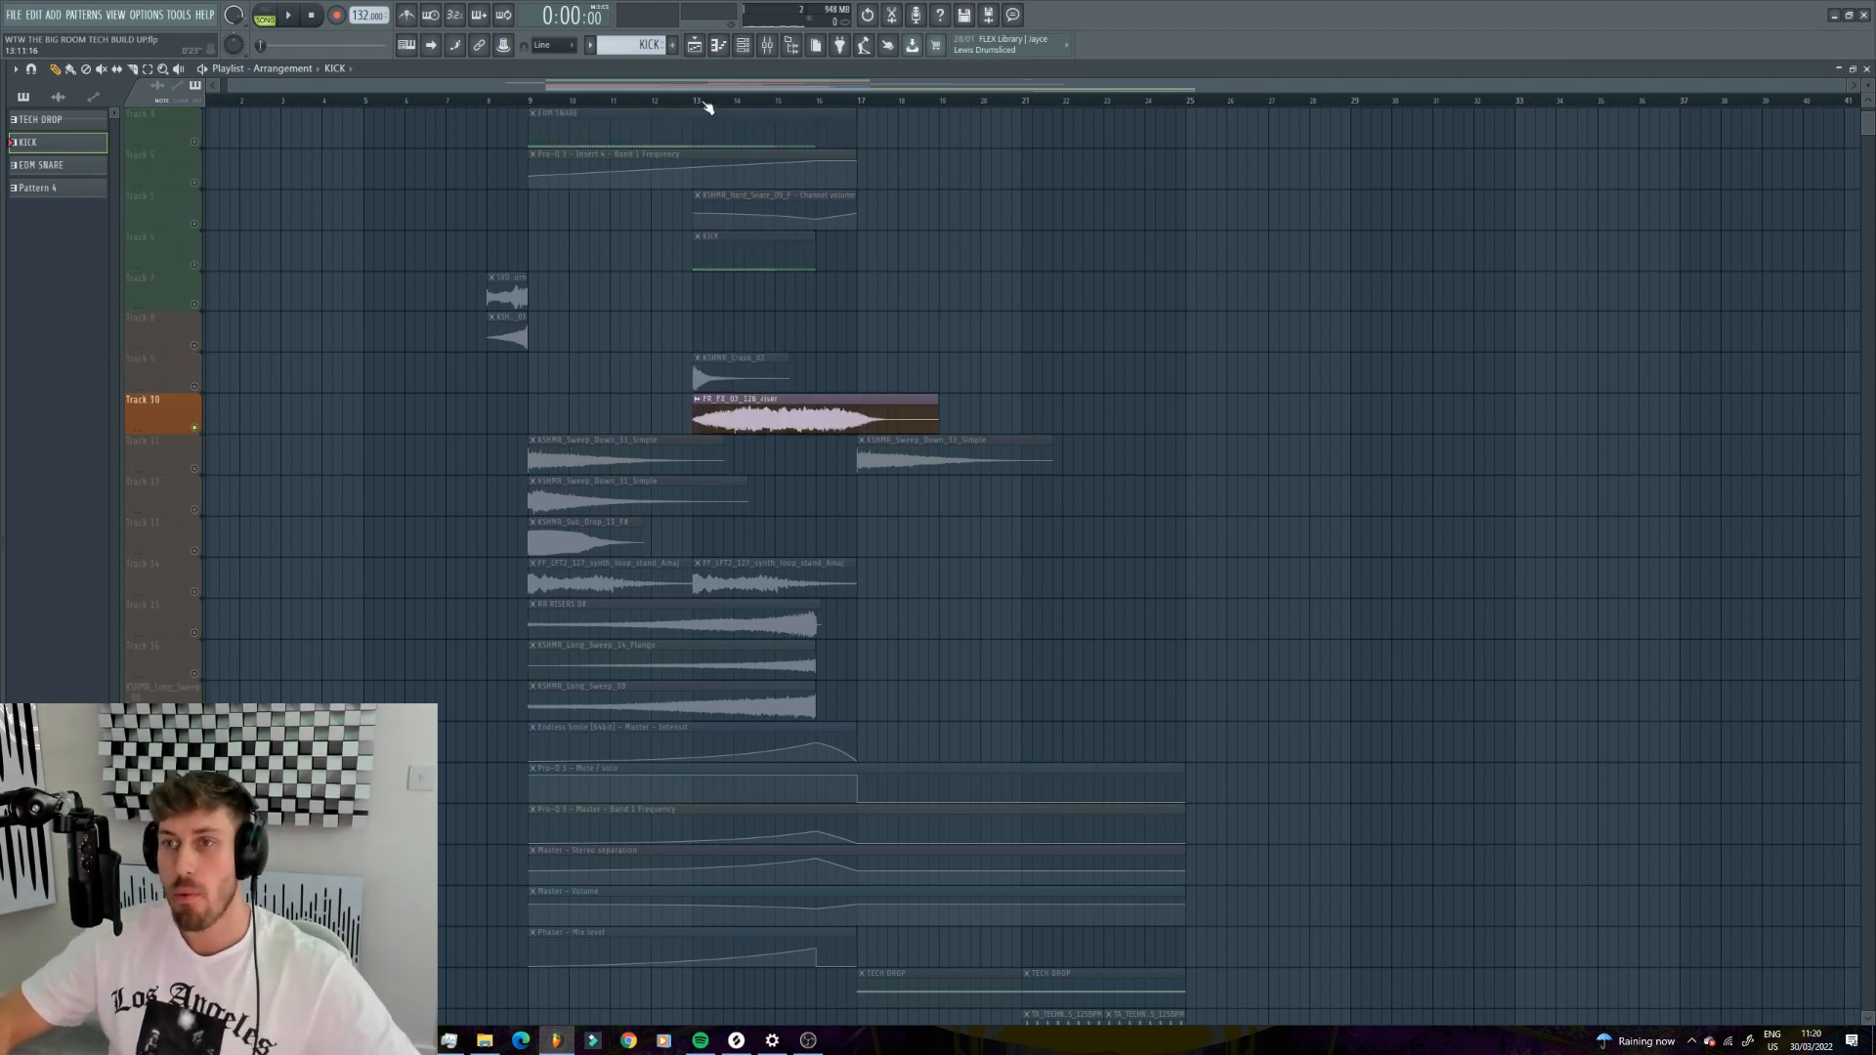
left_click_drag(698, 106, 856, 104)
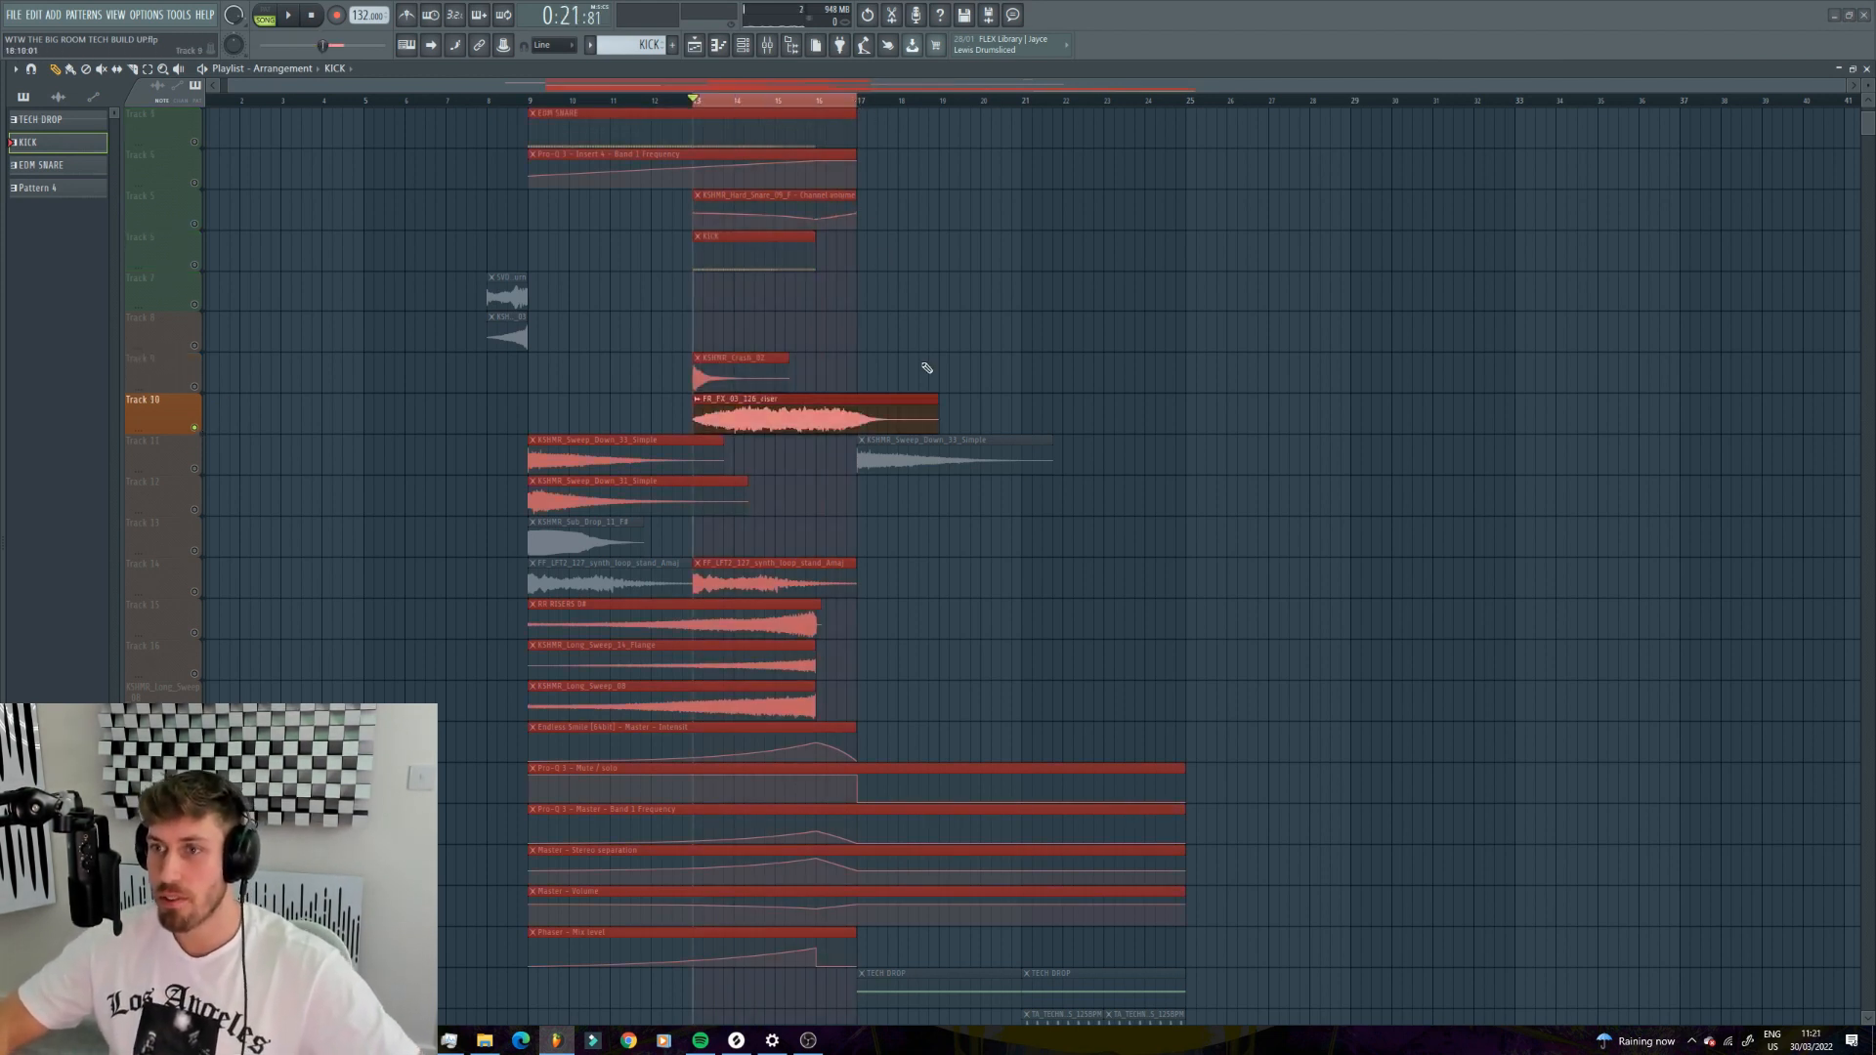
key("space")
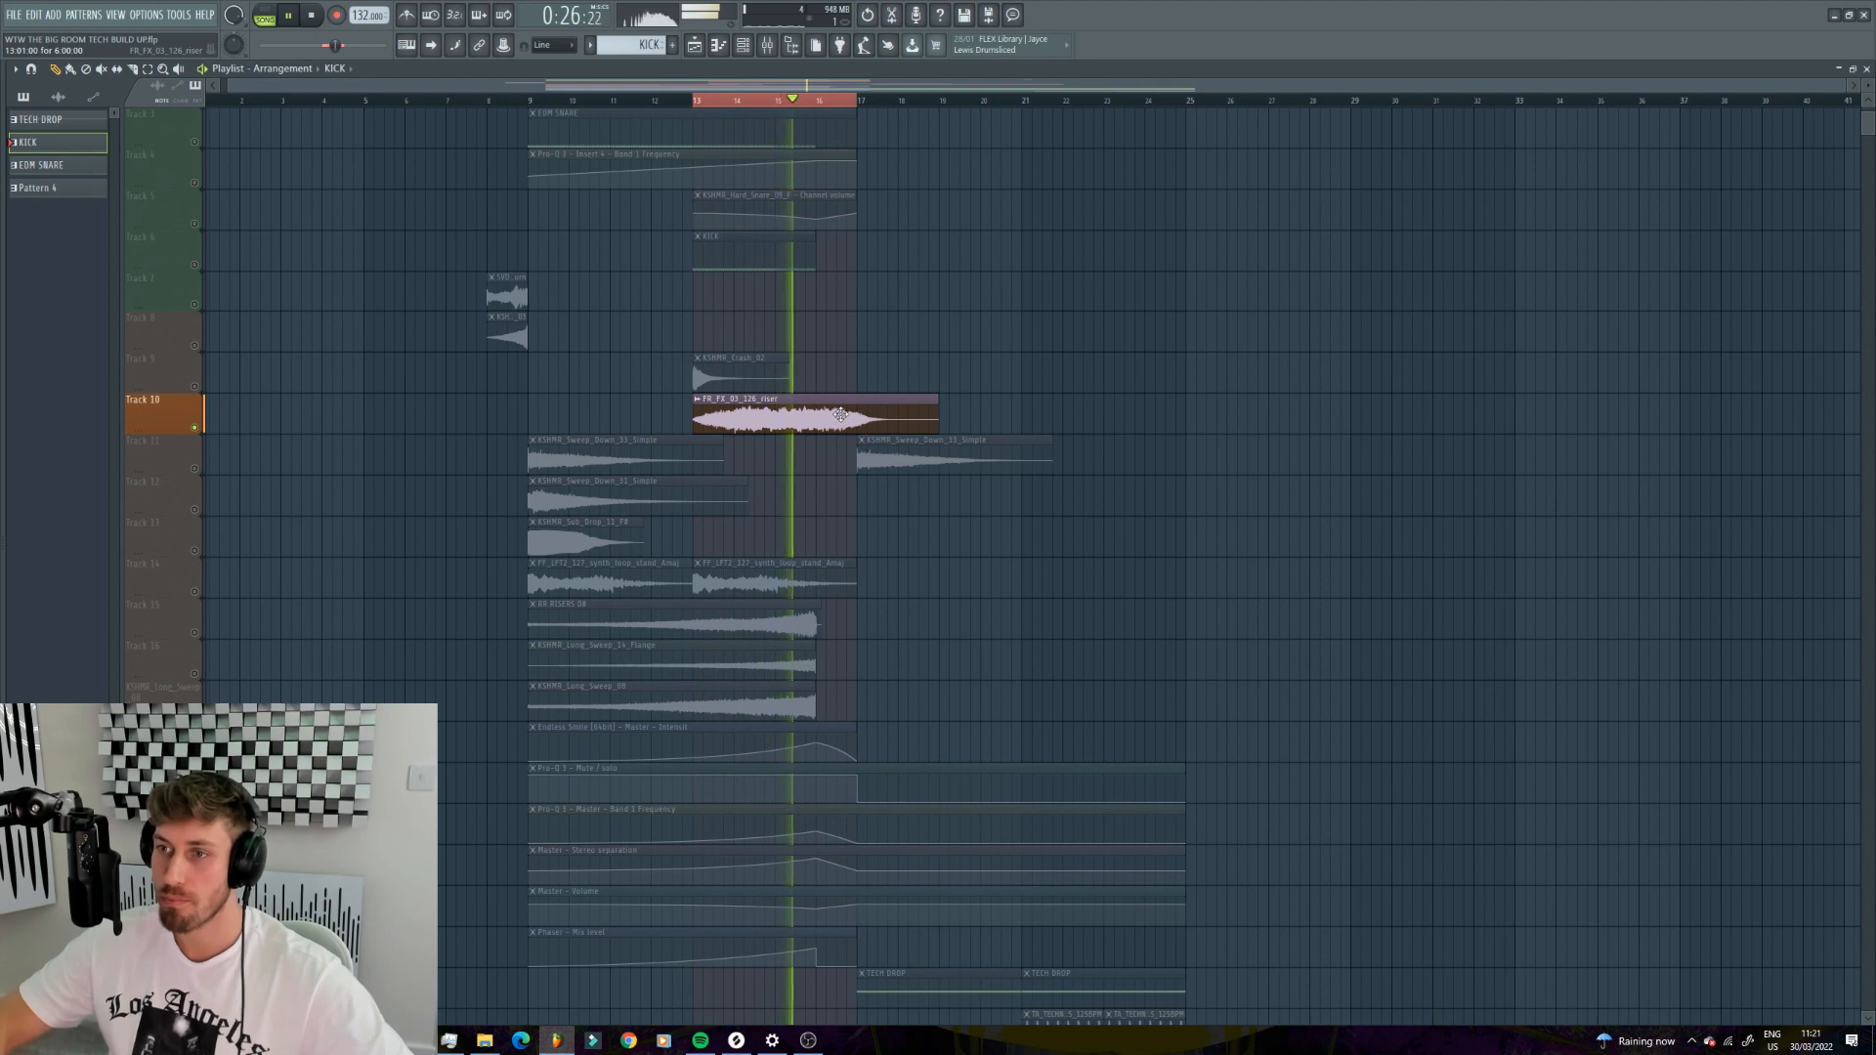
key("space")
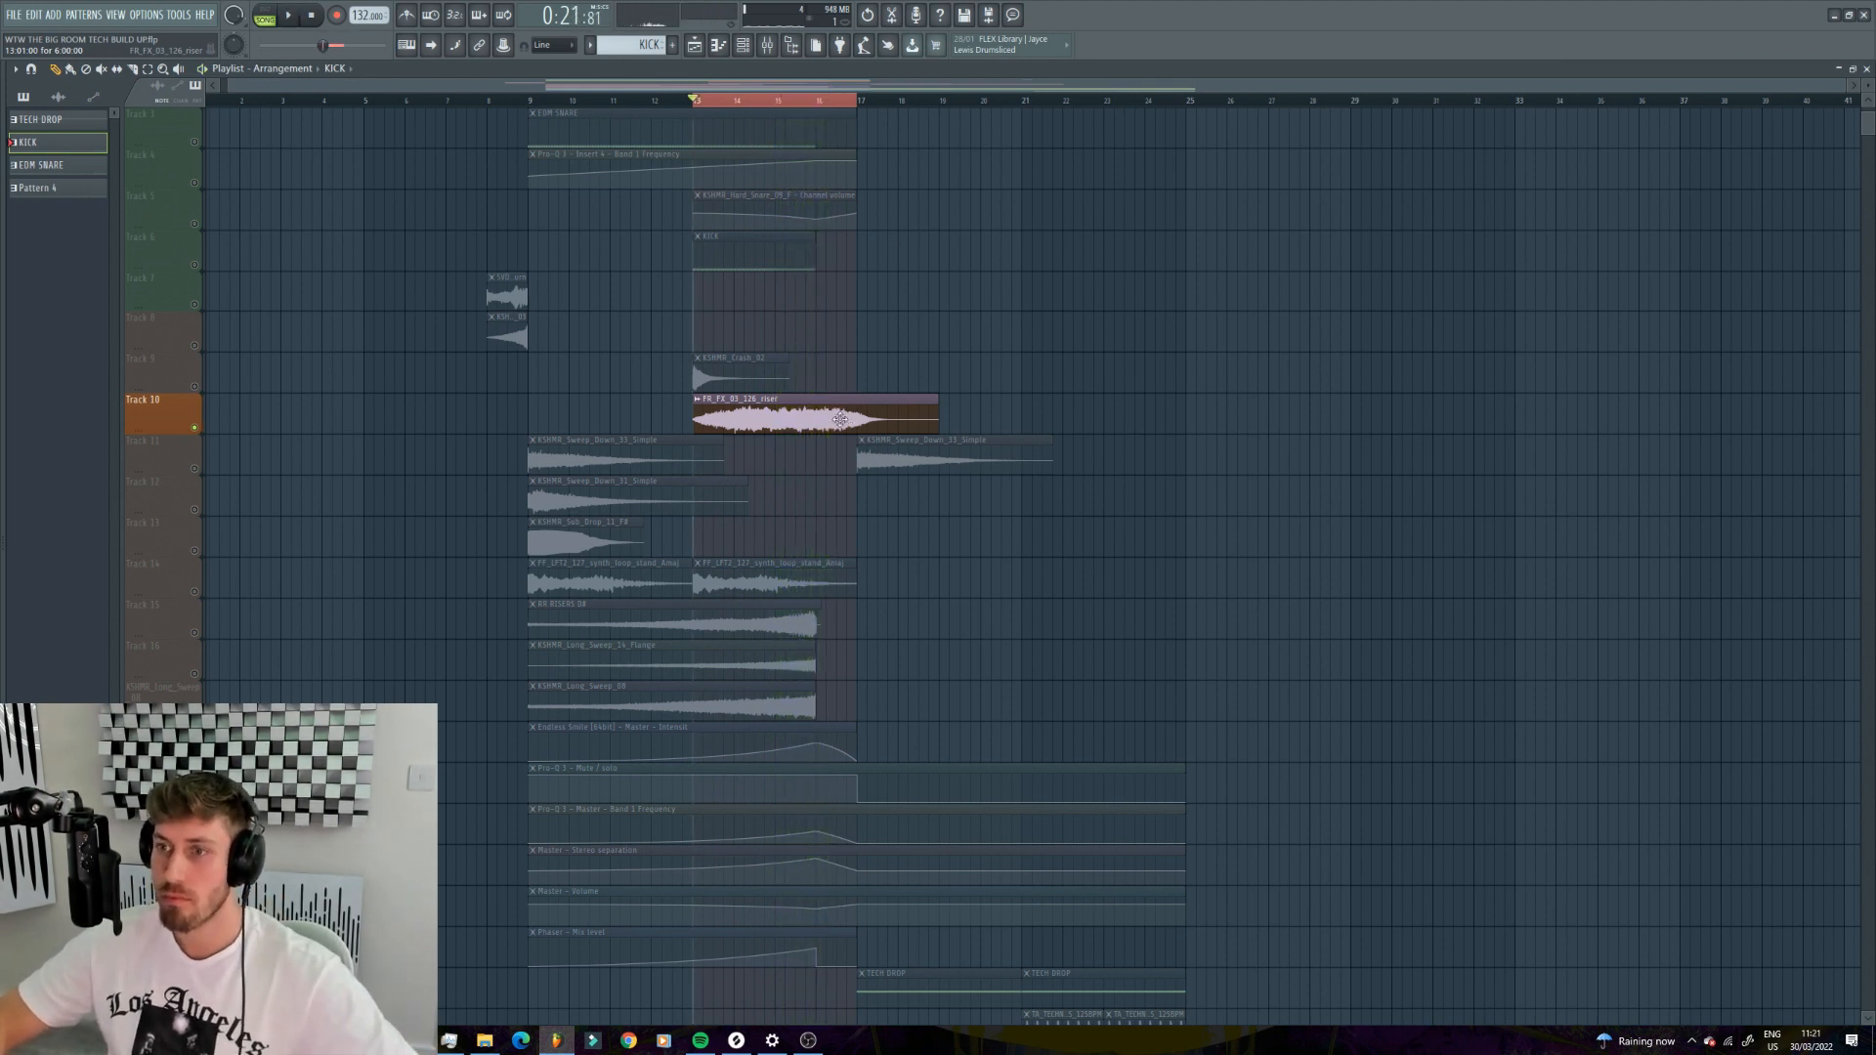
- Solo the KSHMR sweep-down on Track 11 and play it from bar 9
right_click(196, 470)
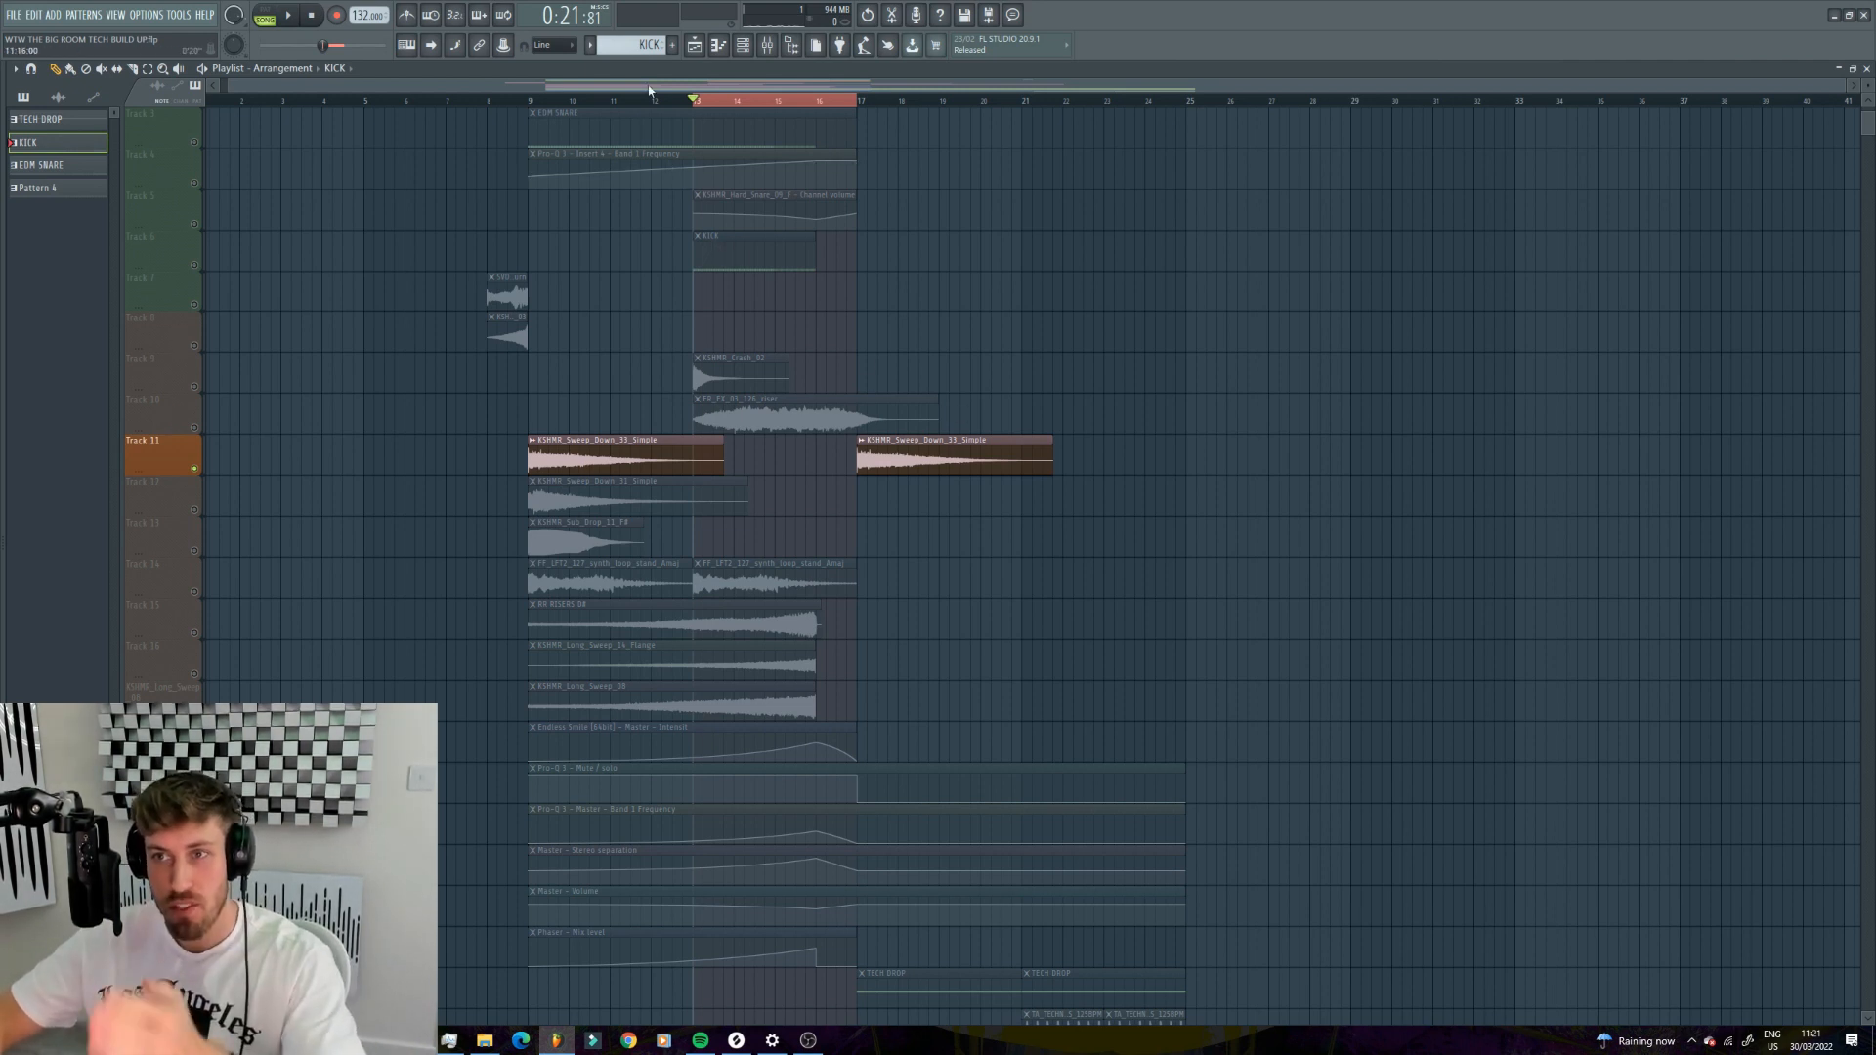
left_click(751, 409)
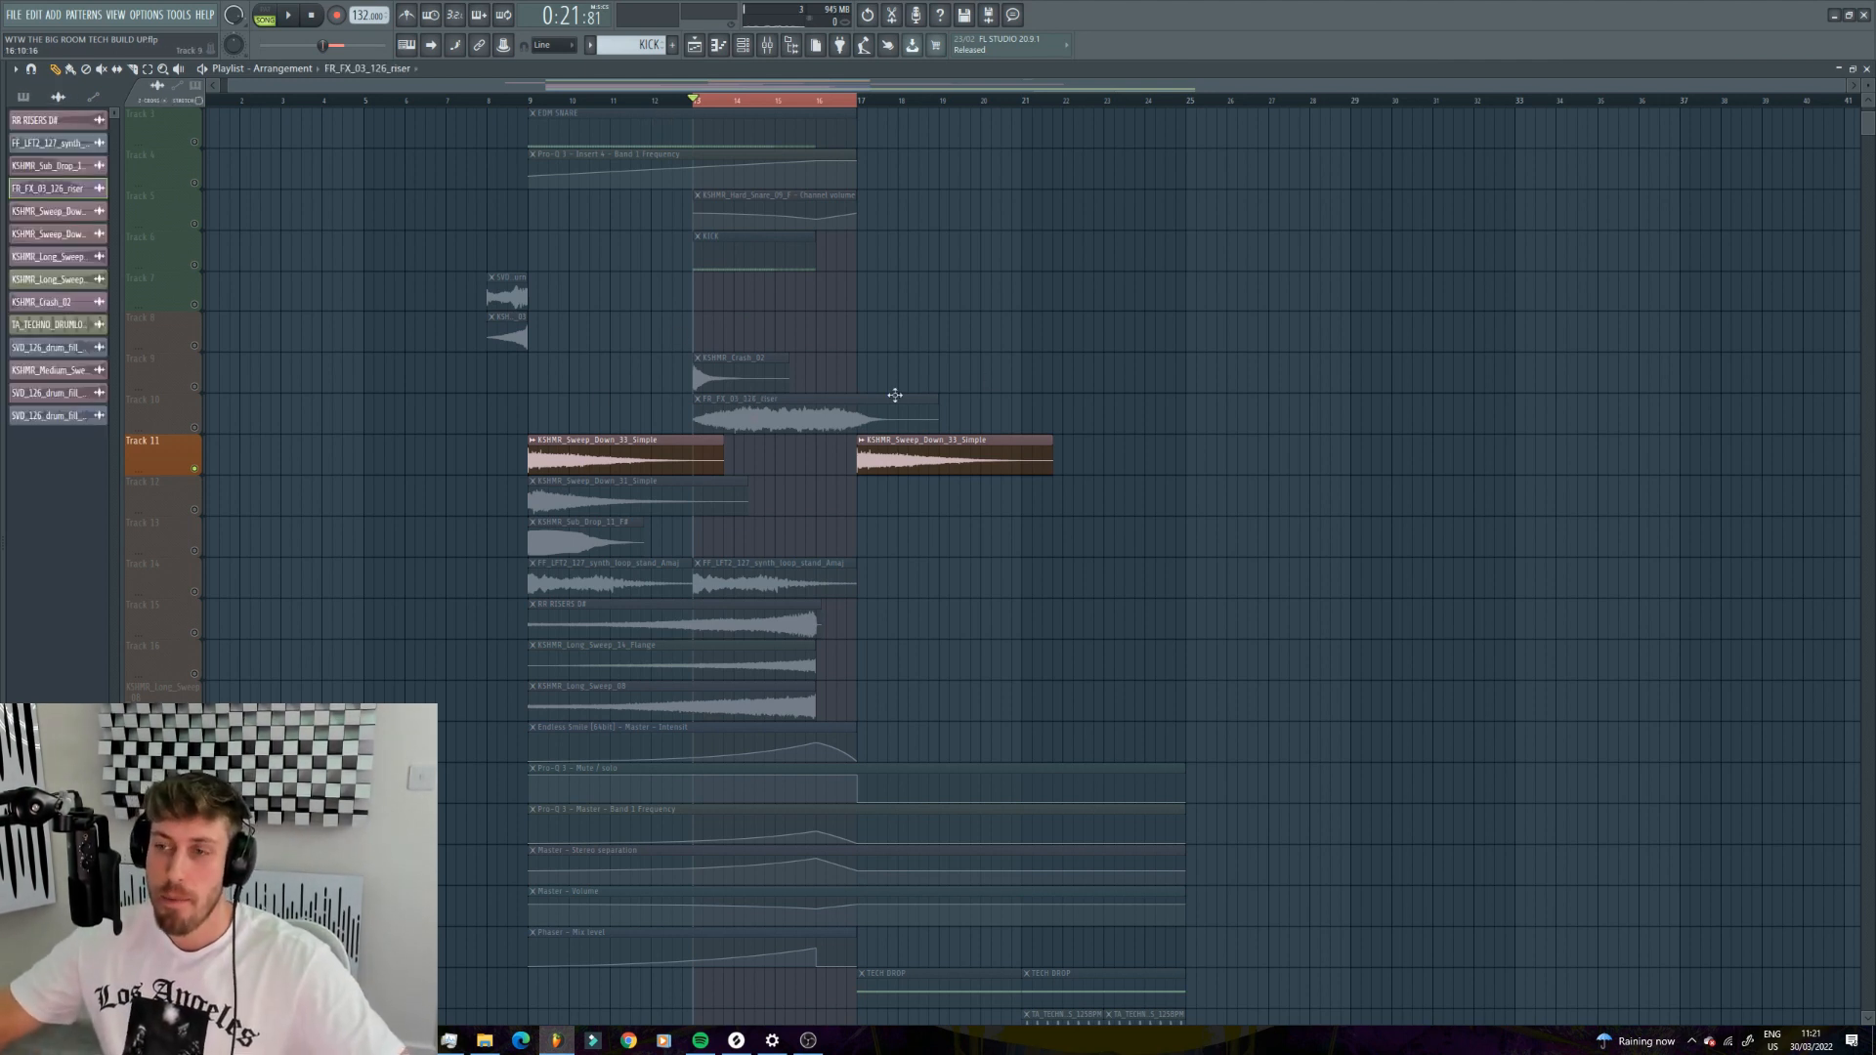
left_click(651, 485)
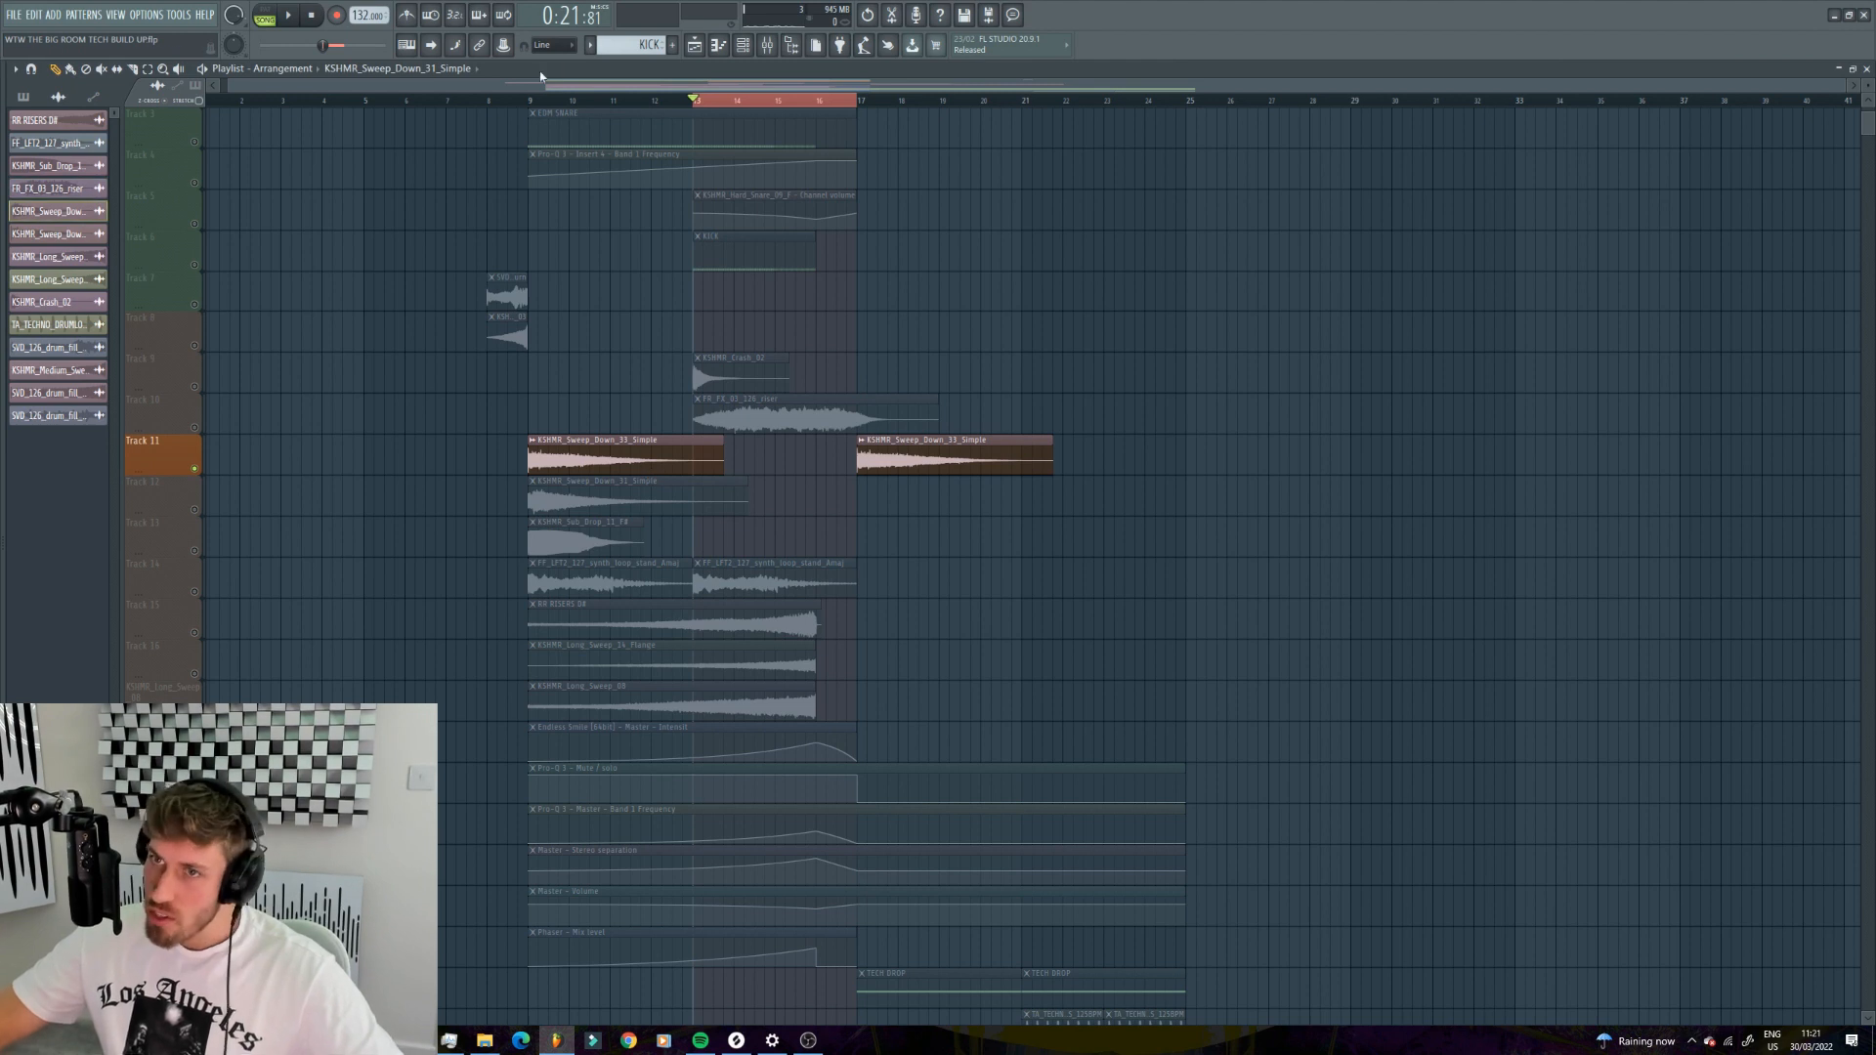
left_click(531, 99)
key("space")
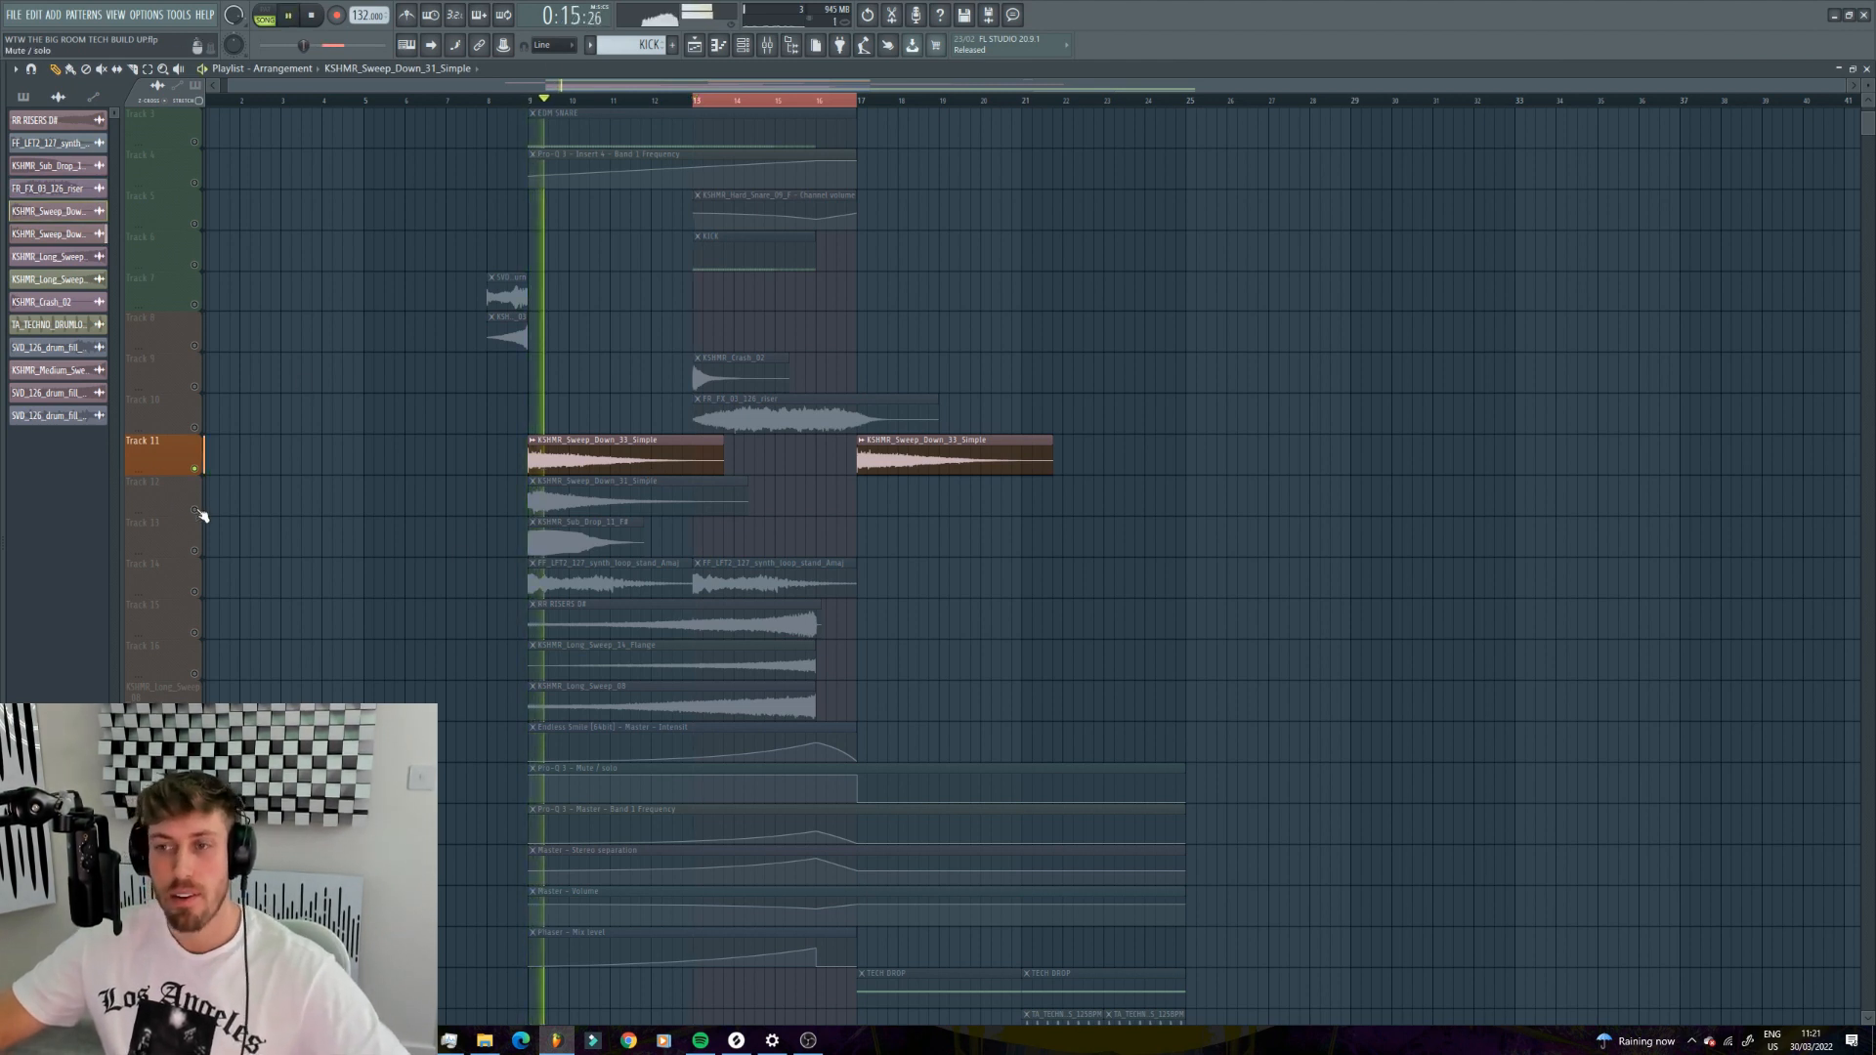
- Solo the KSHMR sweep-down on Track 12, select bars 9 to 17 on the timeline, and play from bar 9
right_click(194, 509)
key("space")
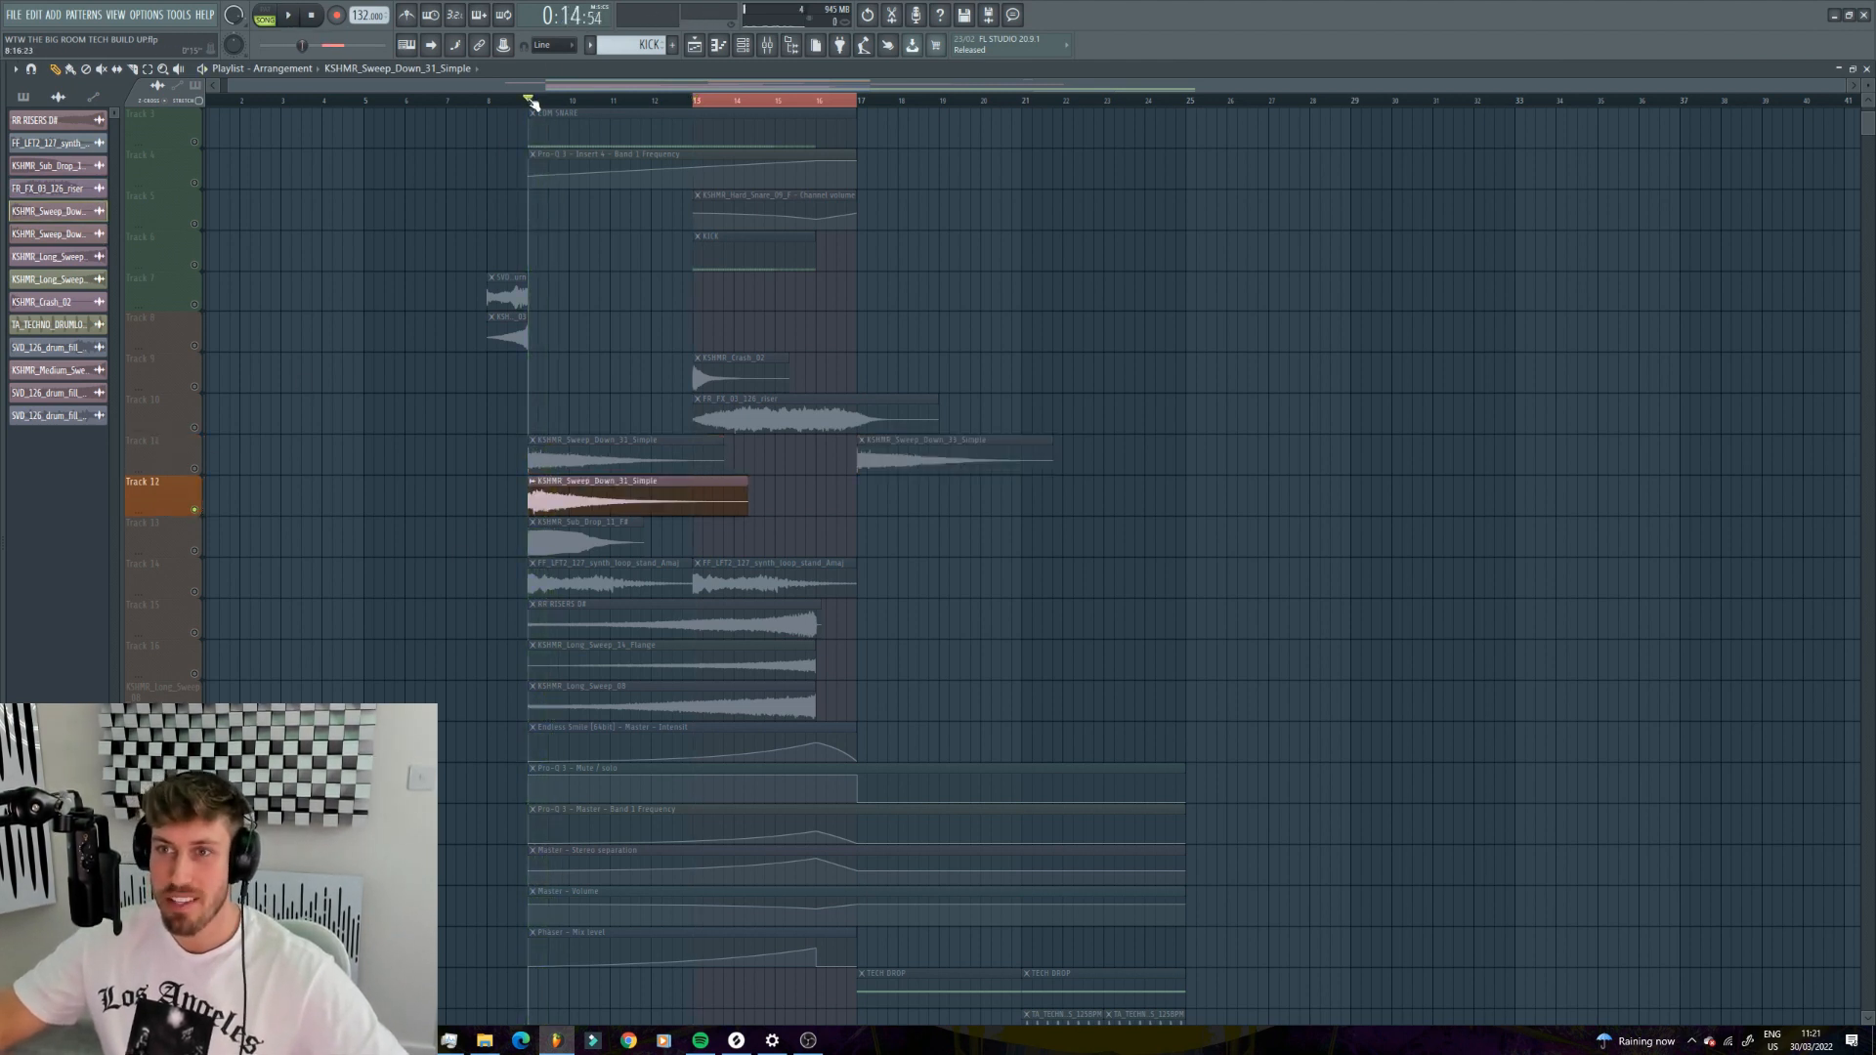
left_click(532, 97)
key("space")
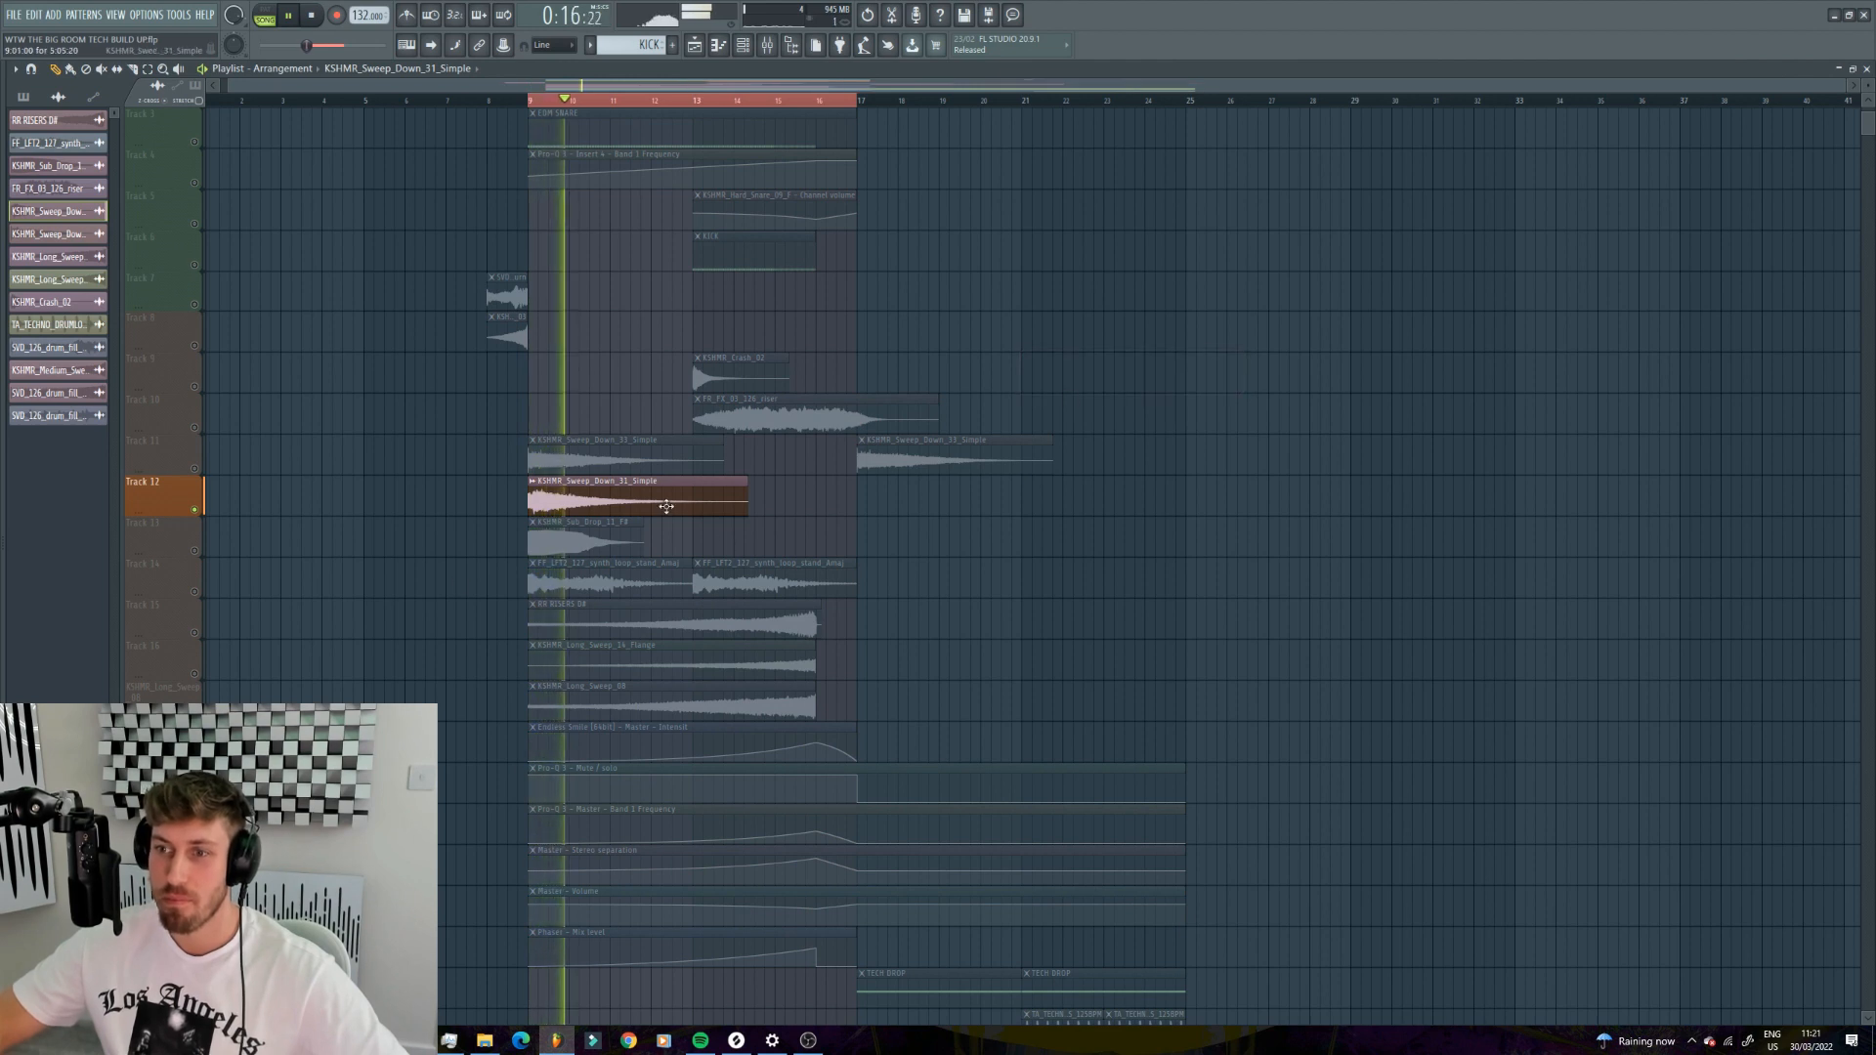
key("space")
- Enable Track 11 alongside Track 12 and play both sweep-downs together from bar 9
left_click(194, 468)
key("space")
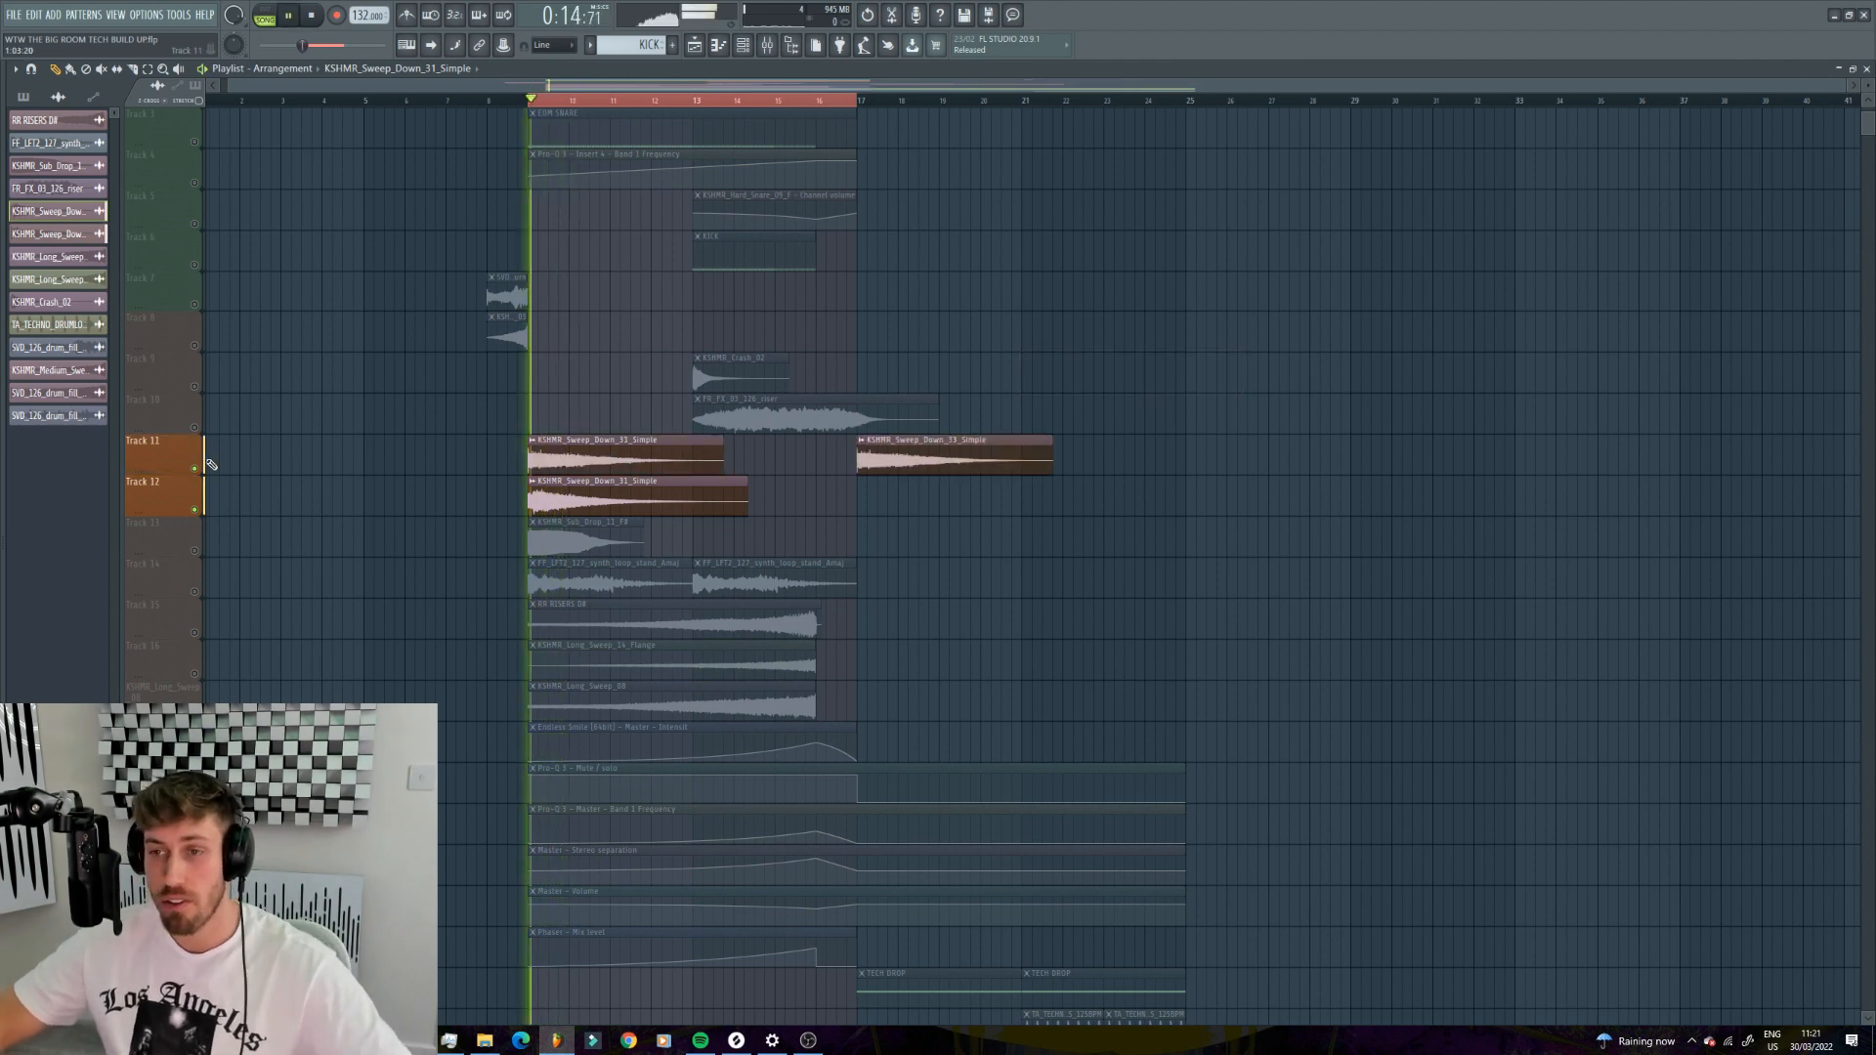
key("space")
- Solo the KSHMR sub drop on Track 13 and play it from bar 9
left_click(194, 550, "ctrl")
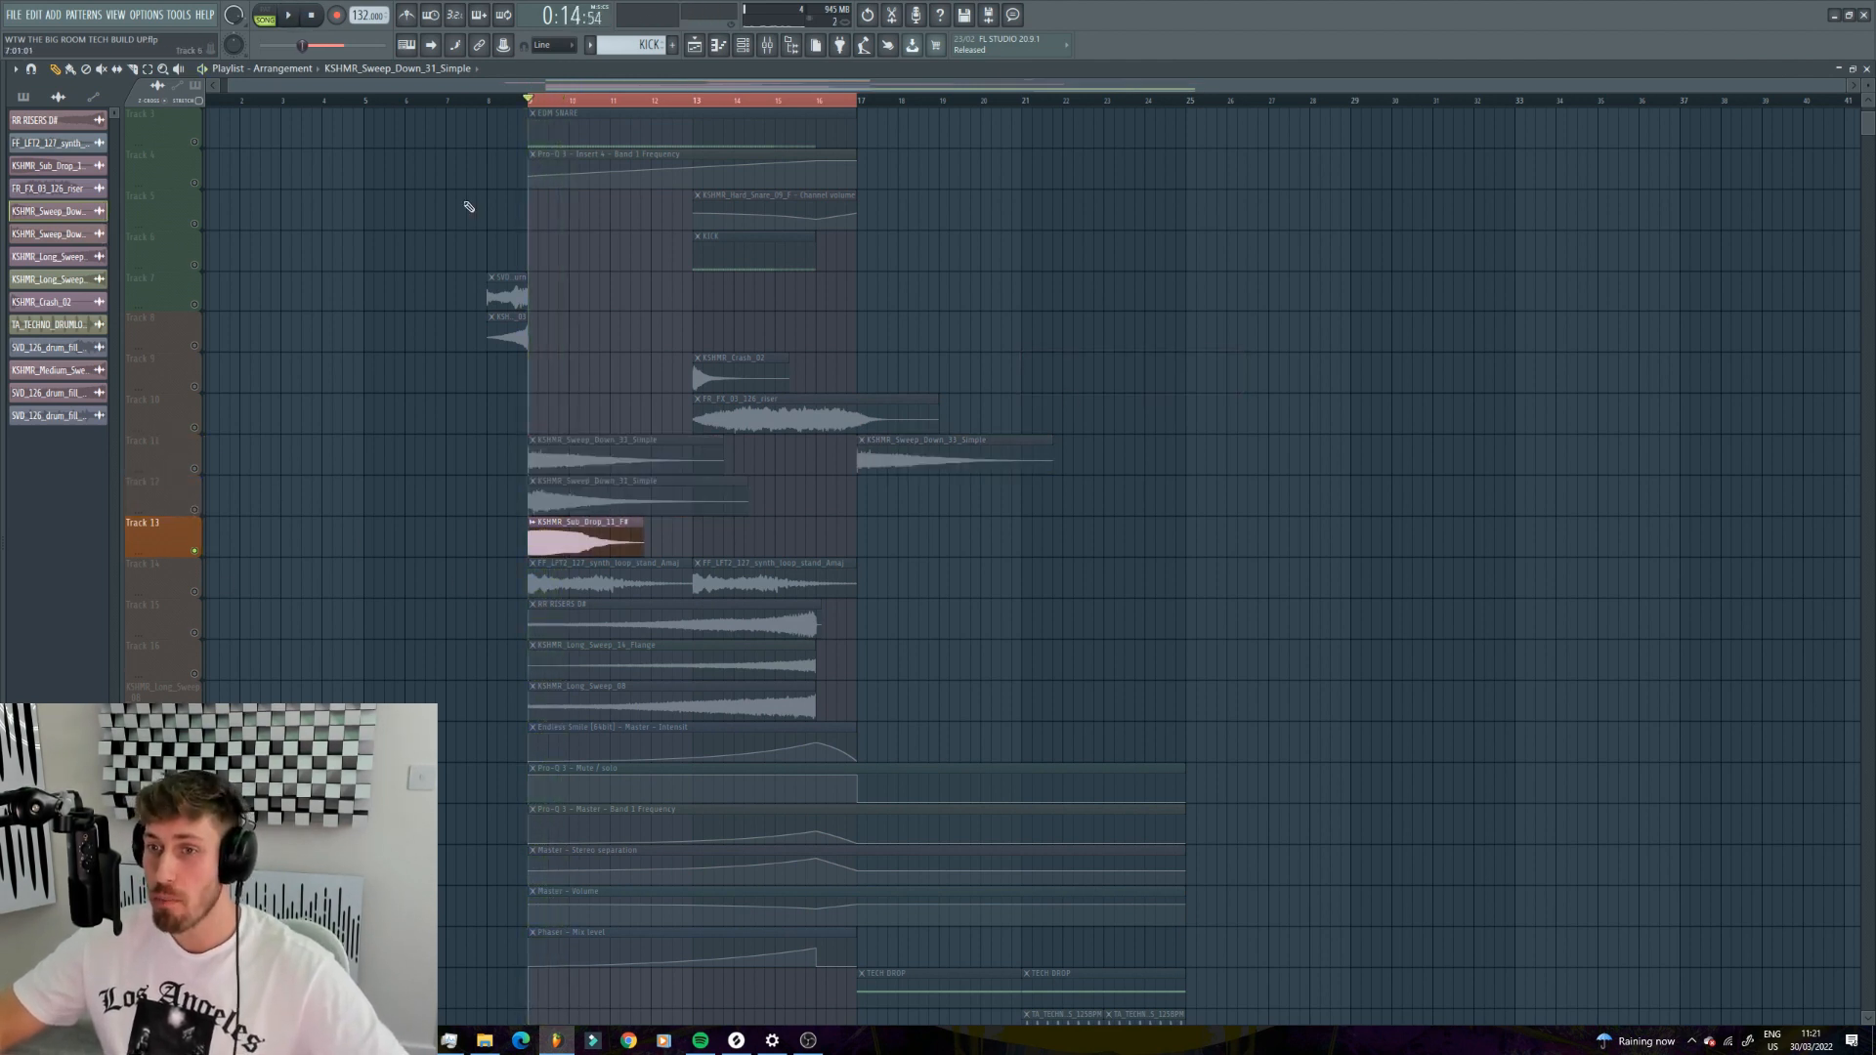
key("space")
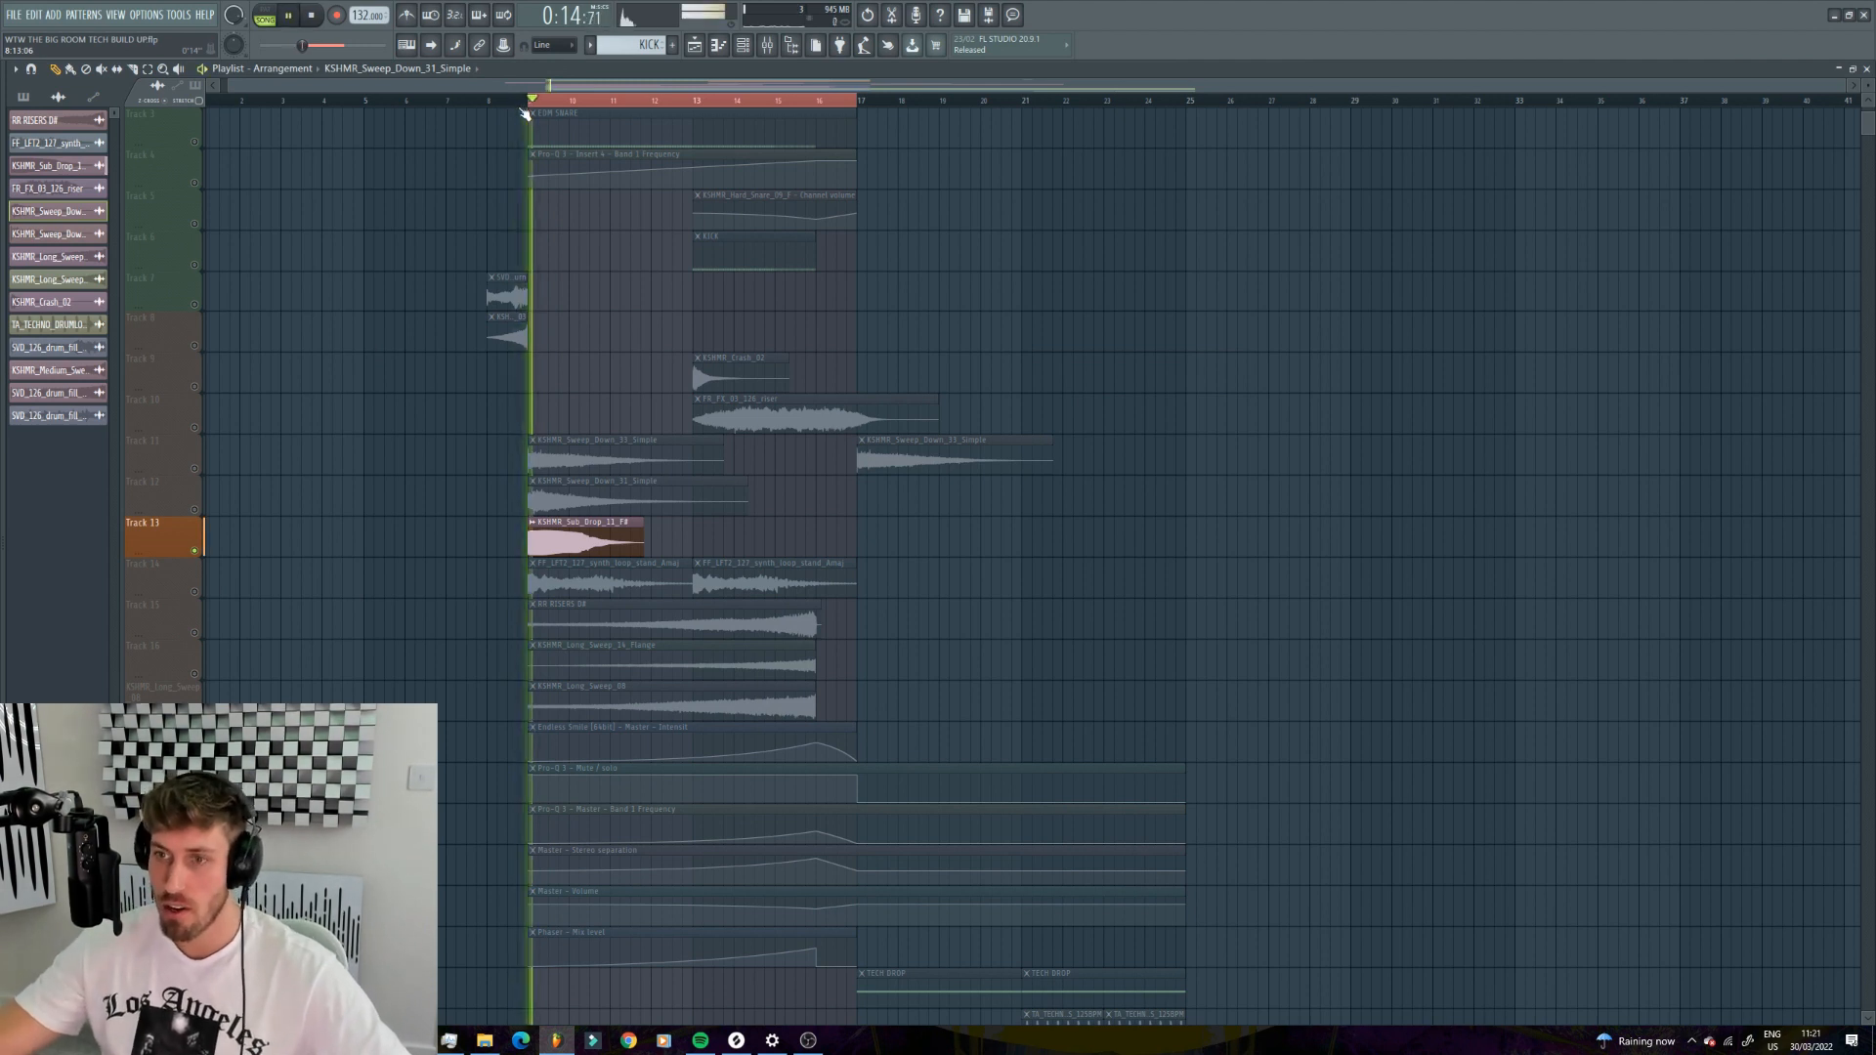
key("space")
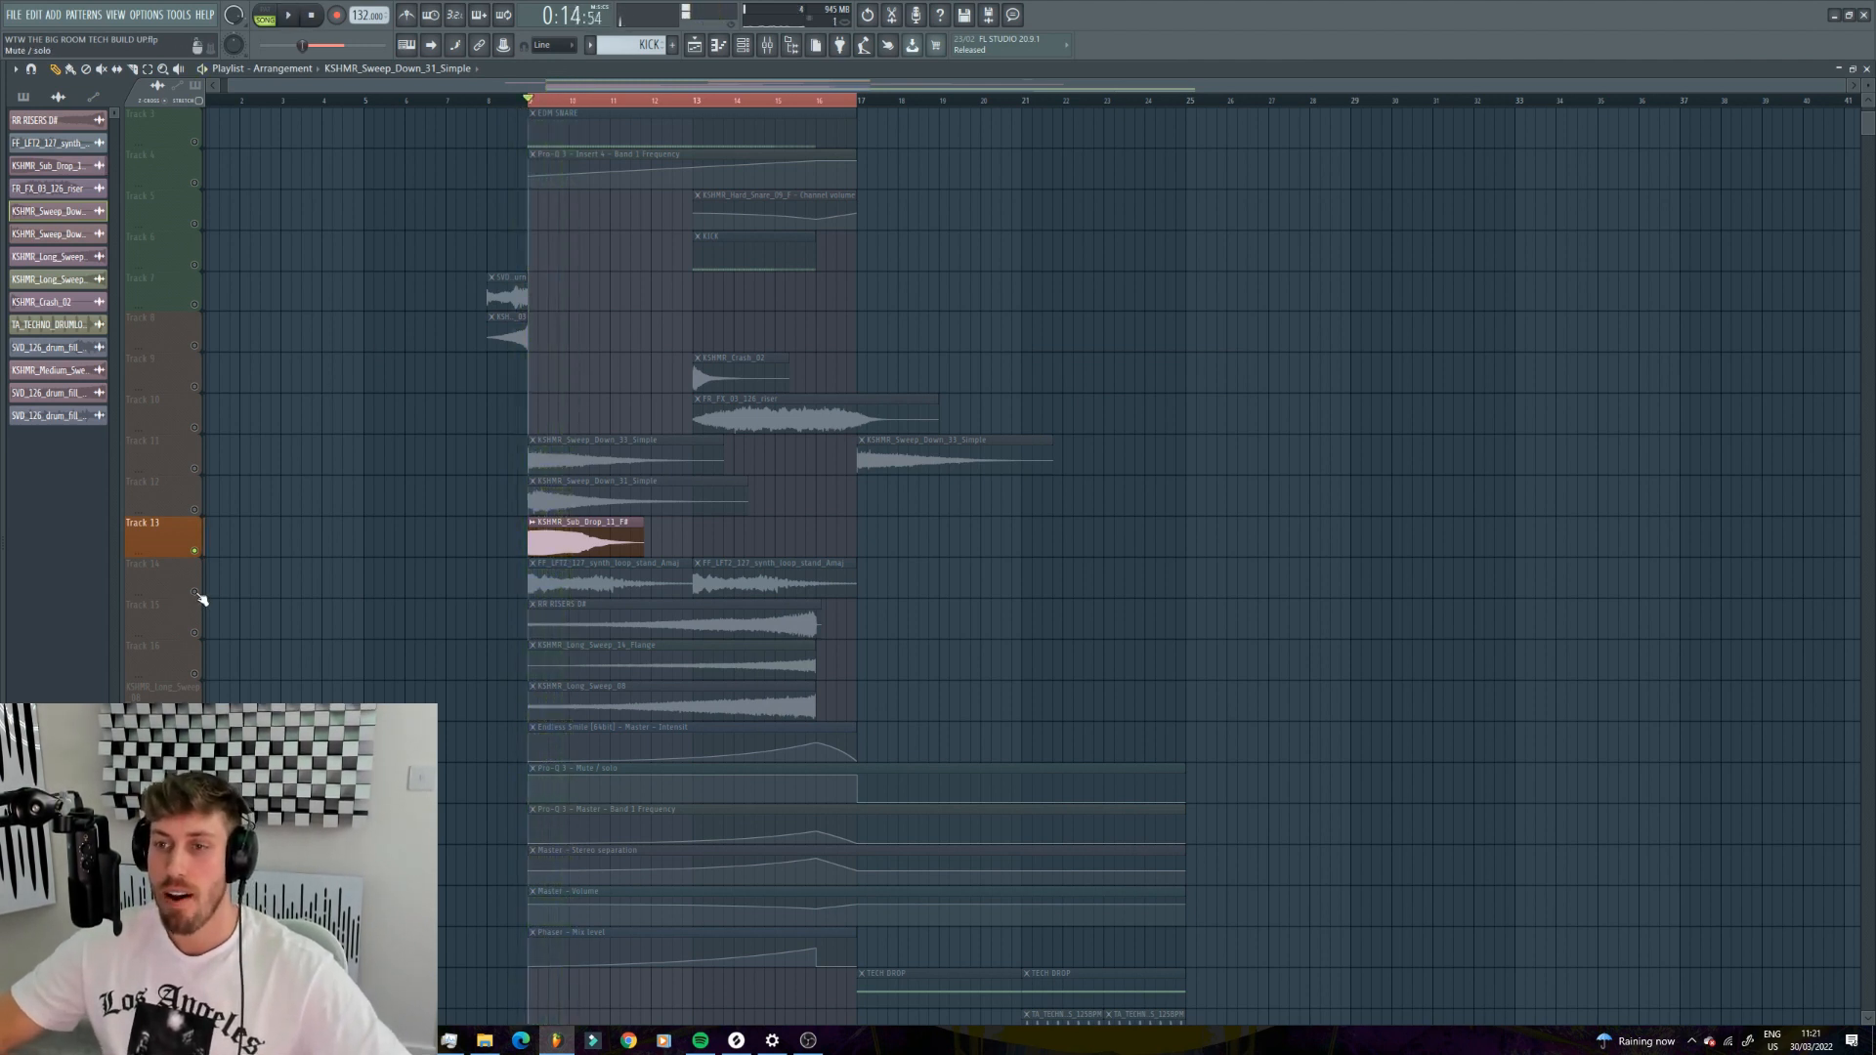
- Solo the synth loop on Track 14 and play it from bar 9
left_click(194, 592, "ctrl")
key("space")
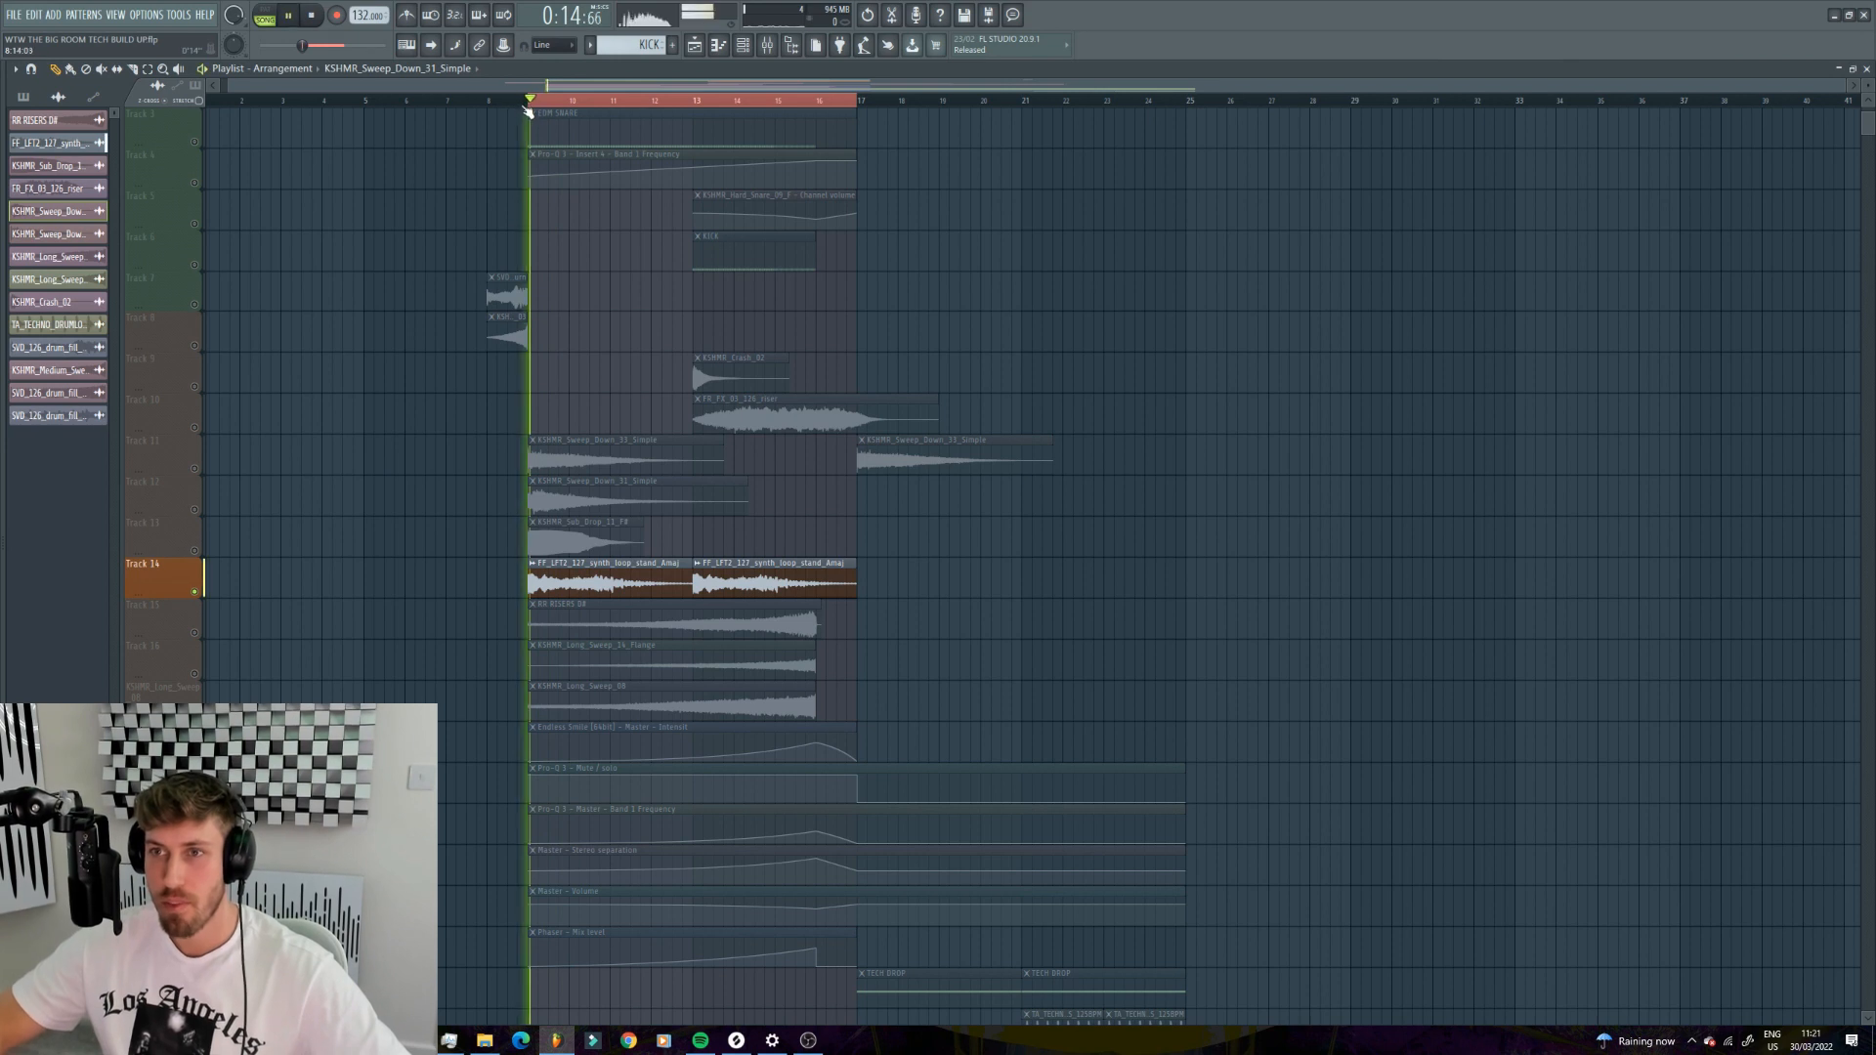
key("space")
key("space")
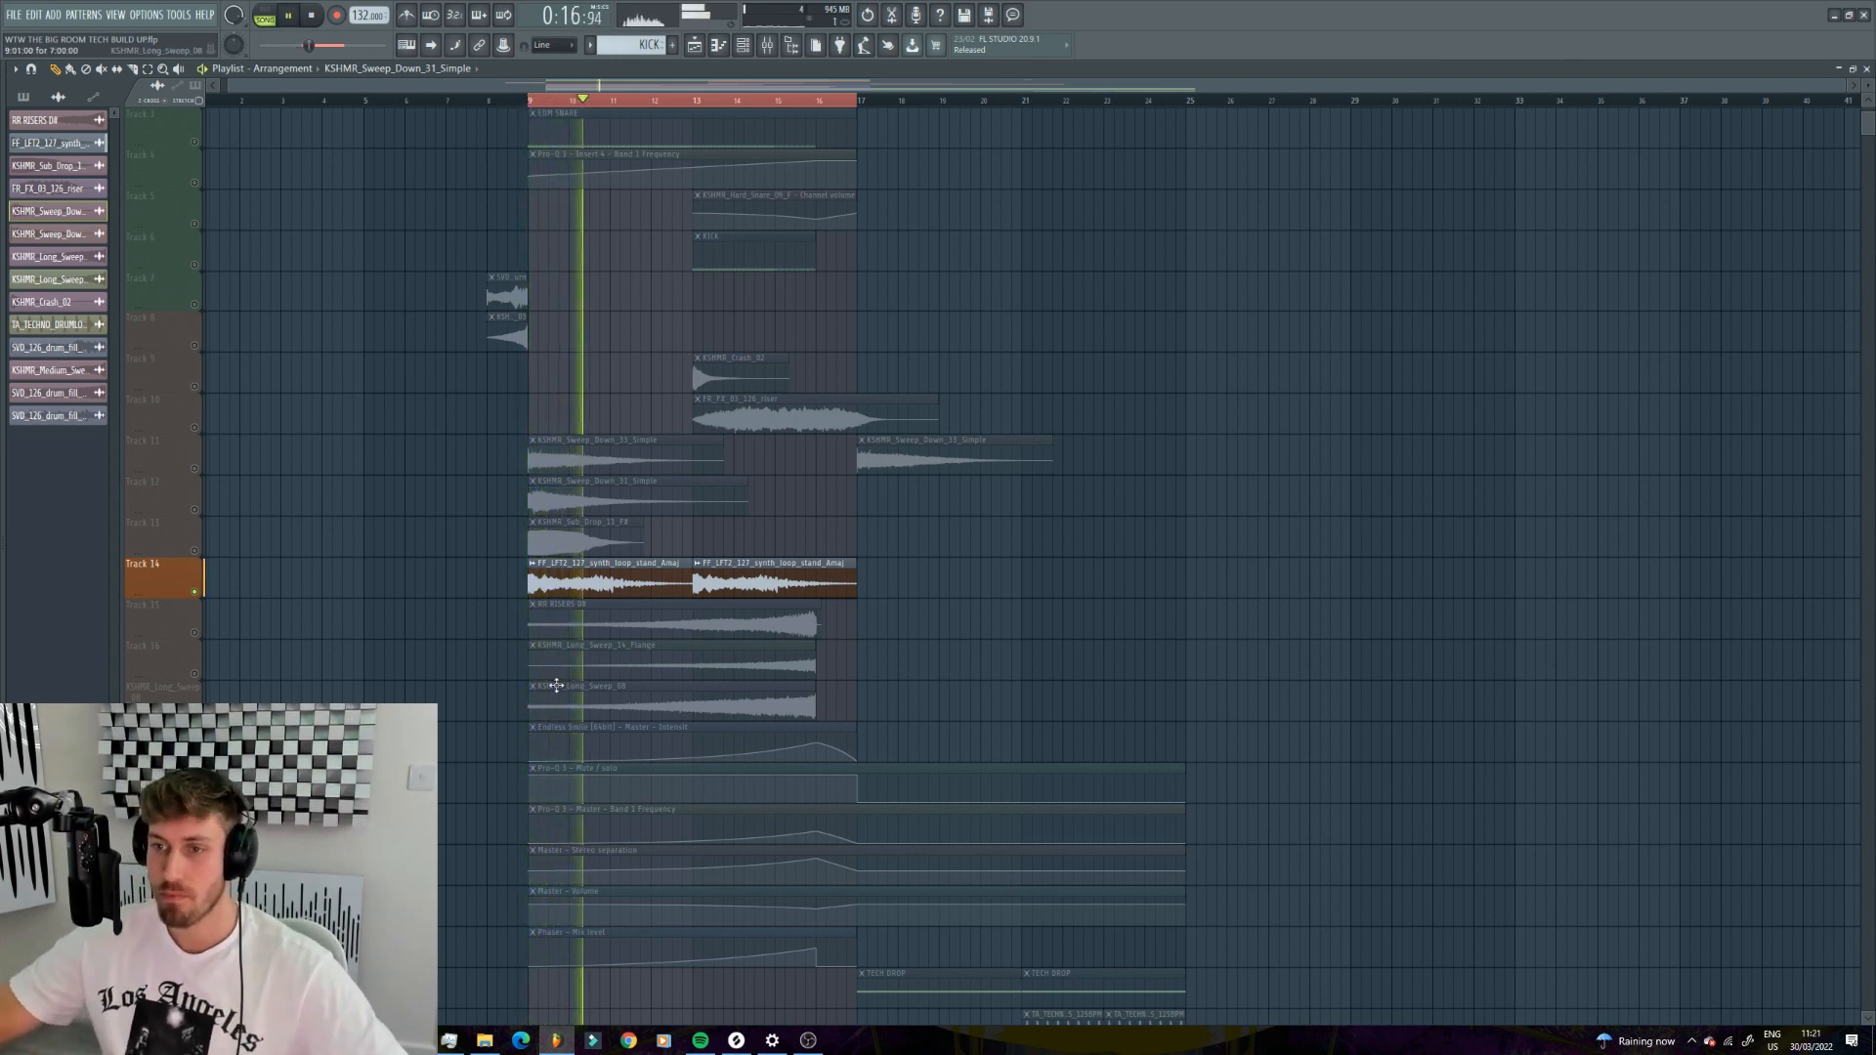
key("space")
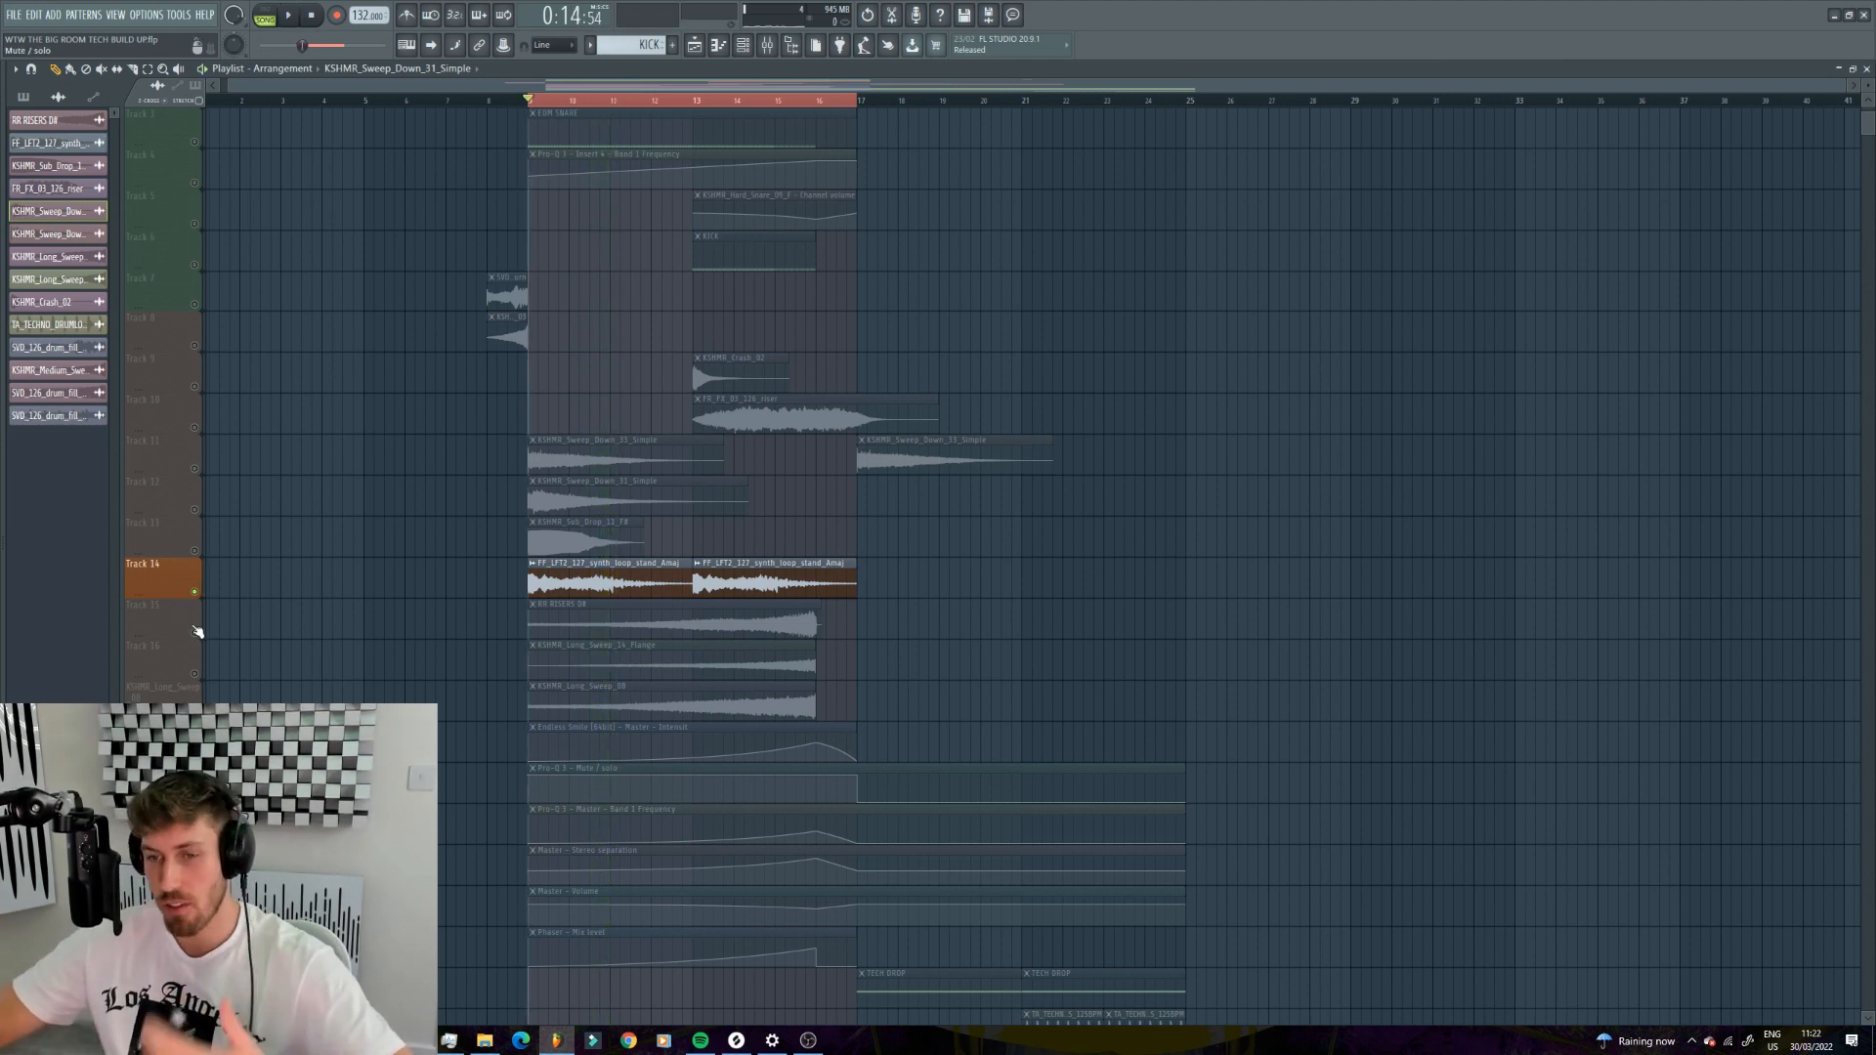
- Solo the RR RISERS D# clip on Track 15, view its sample settings, and play its later part from around bar 13
left_click(195, 631)
left_click(562, 603)
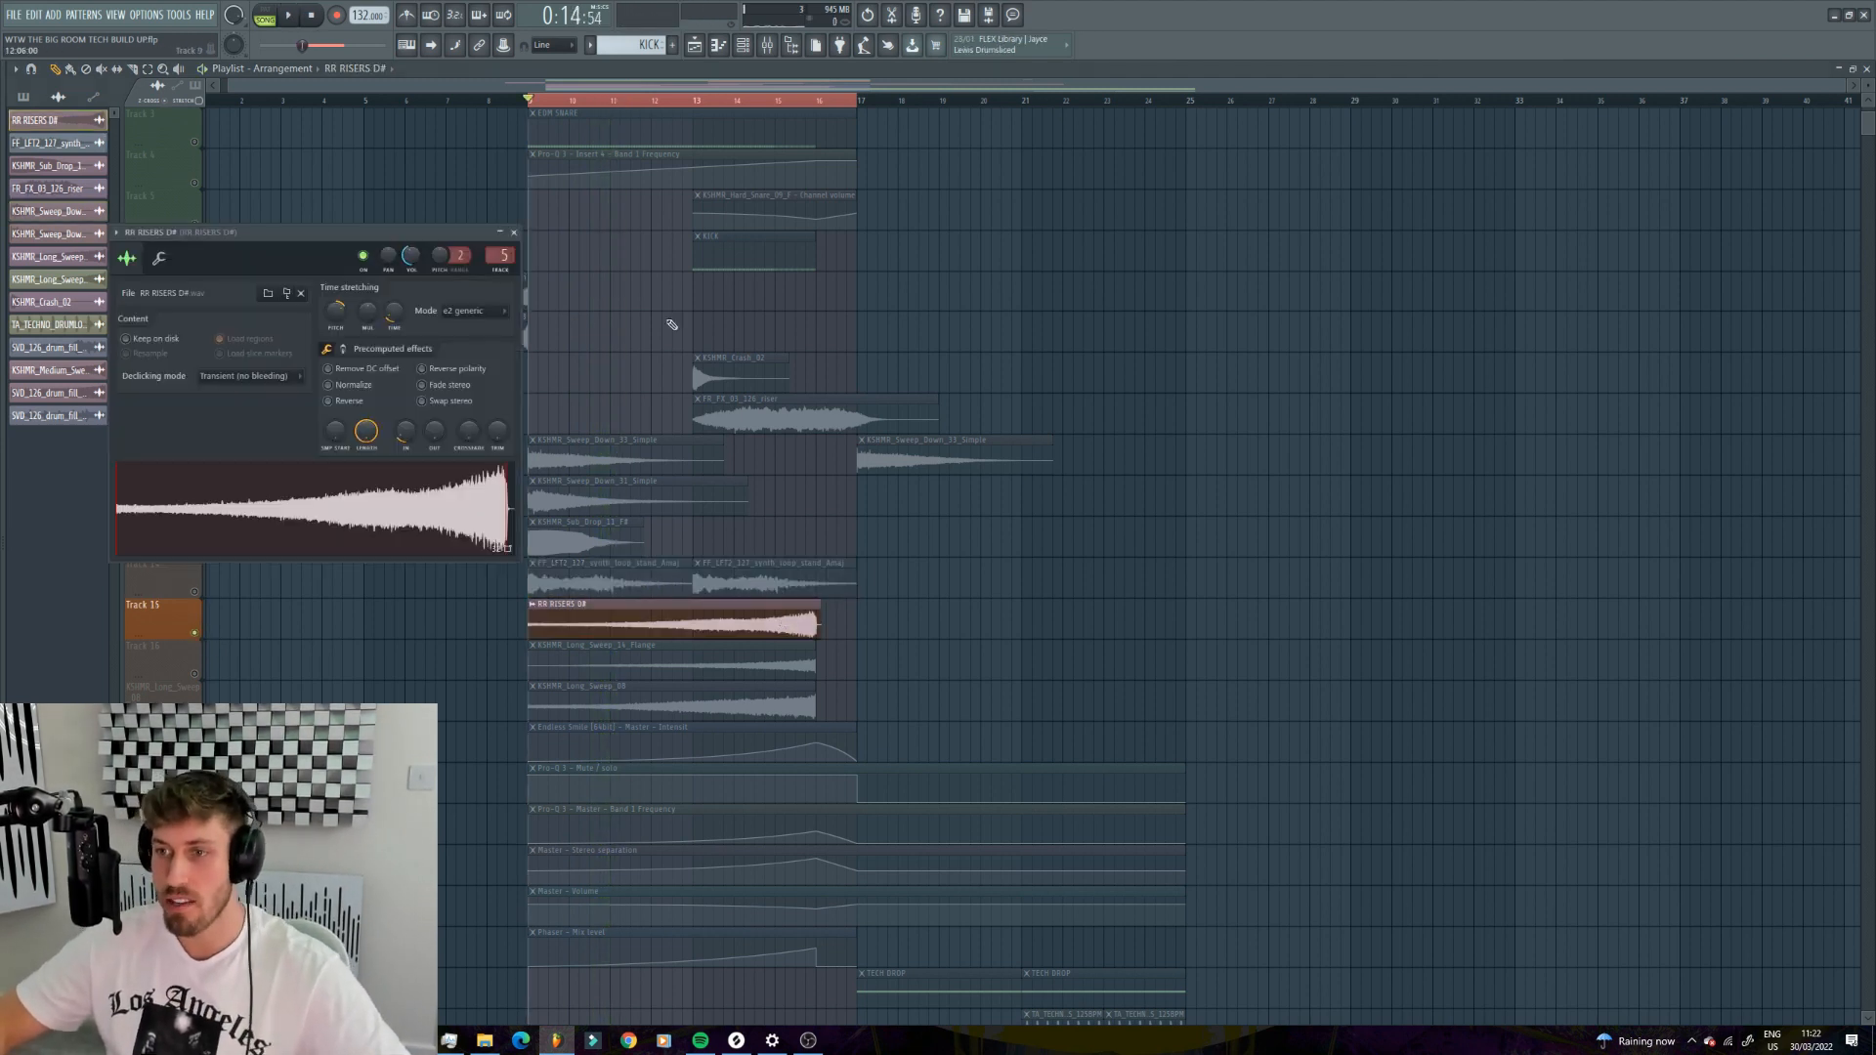
left_click(701, 101)
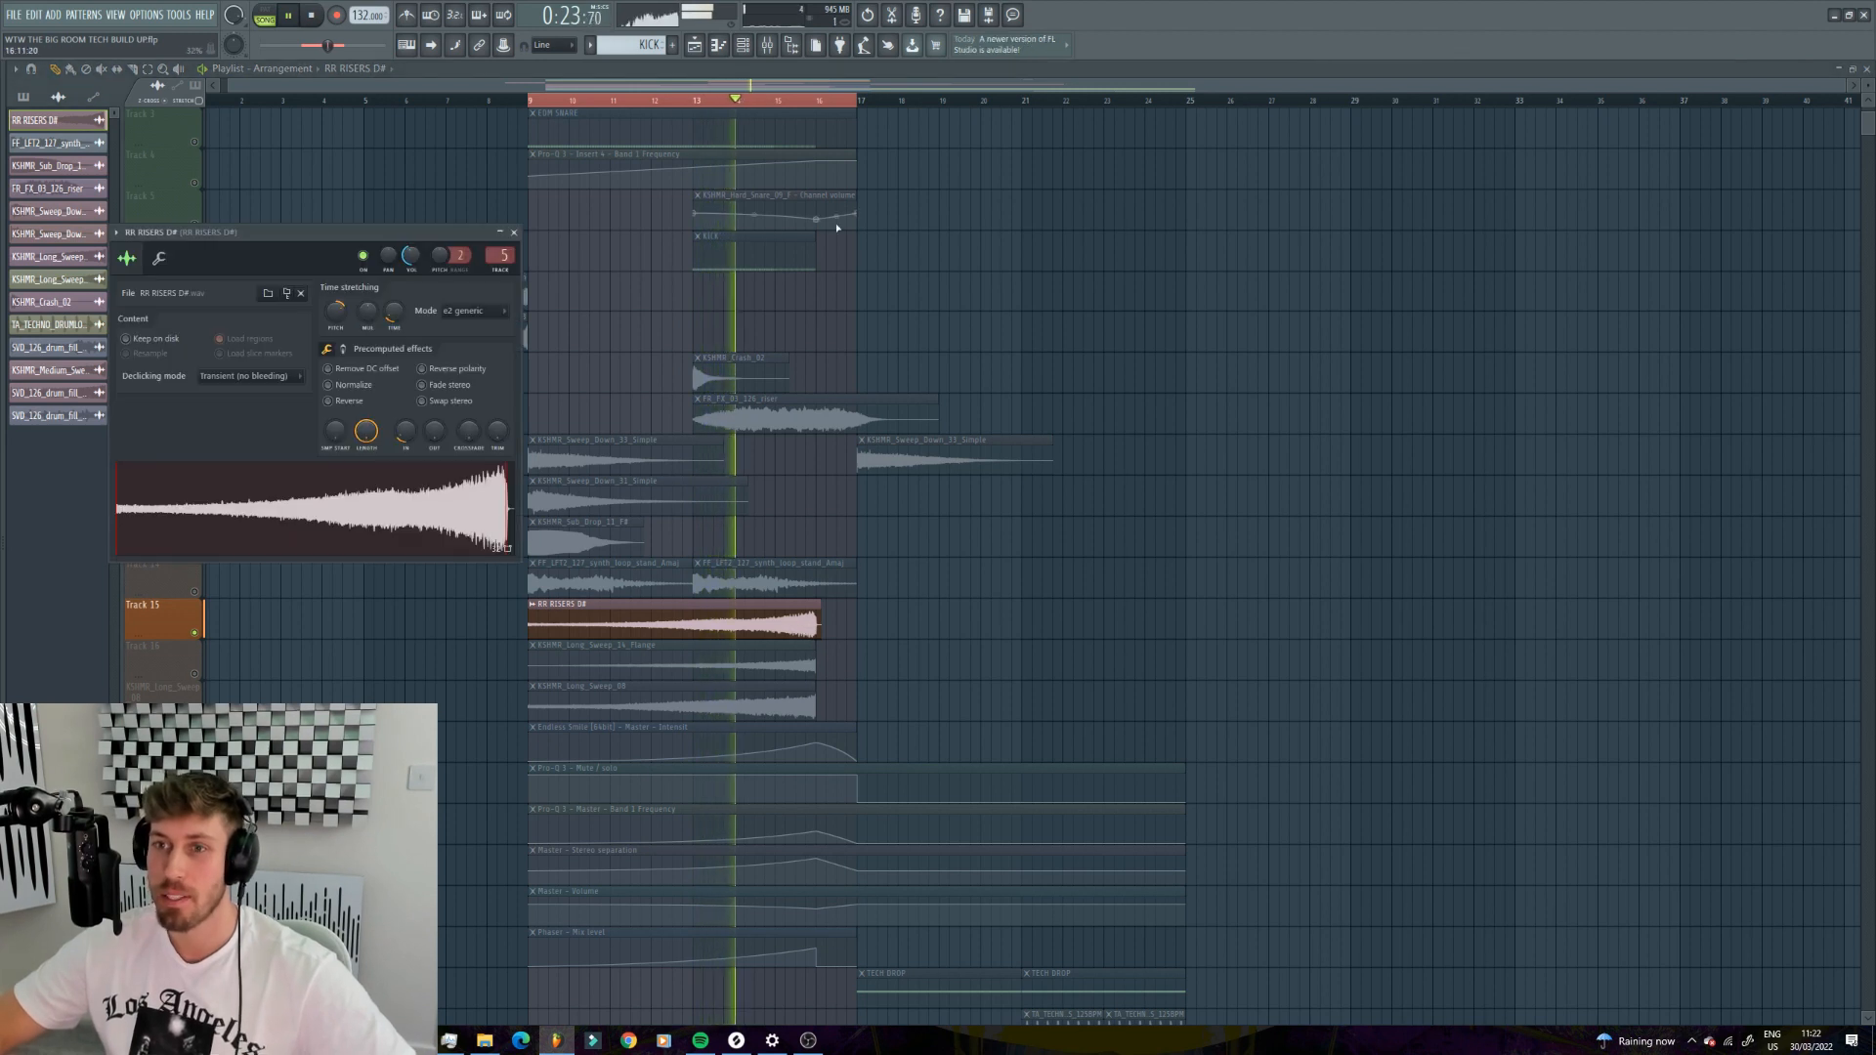
key("Escape")
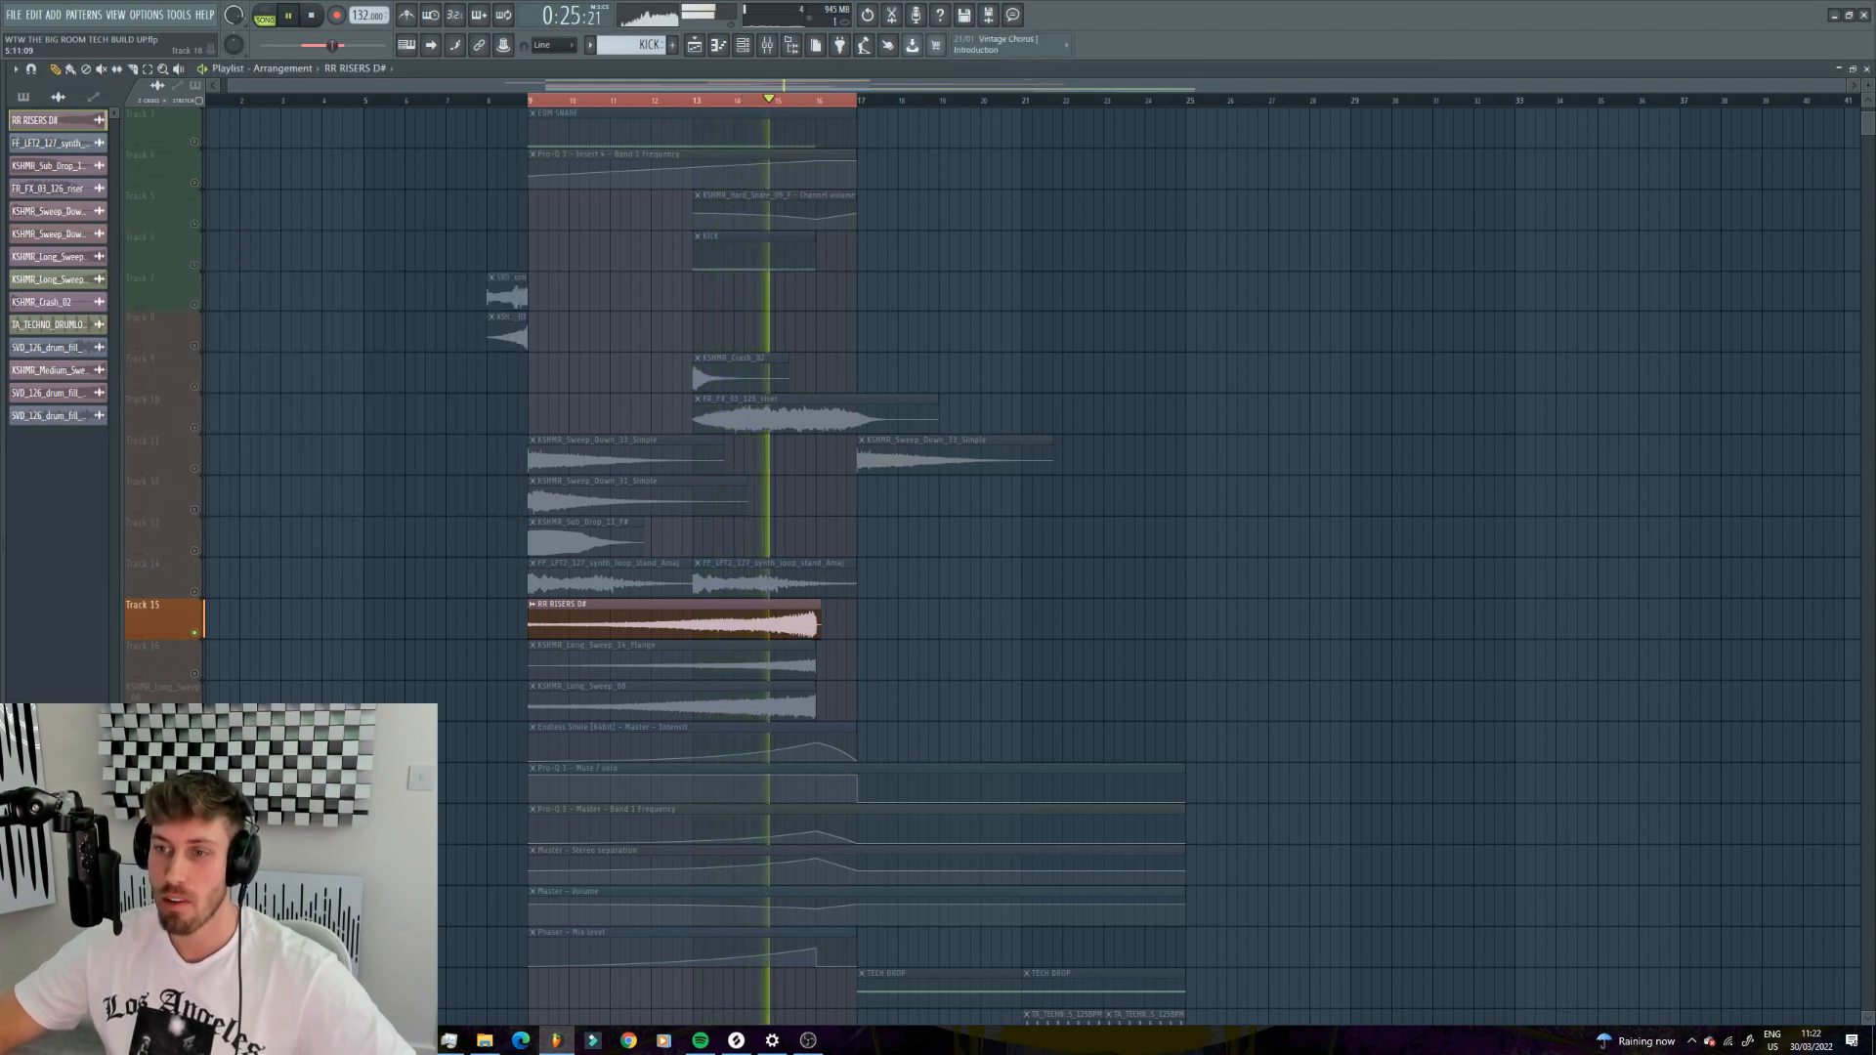
key("space")
- Solo the flanged long sweep on Track 16 and play its later part
left_click(193, 670)
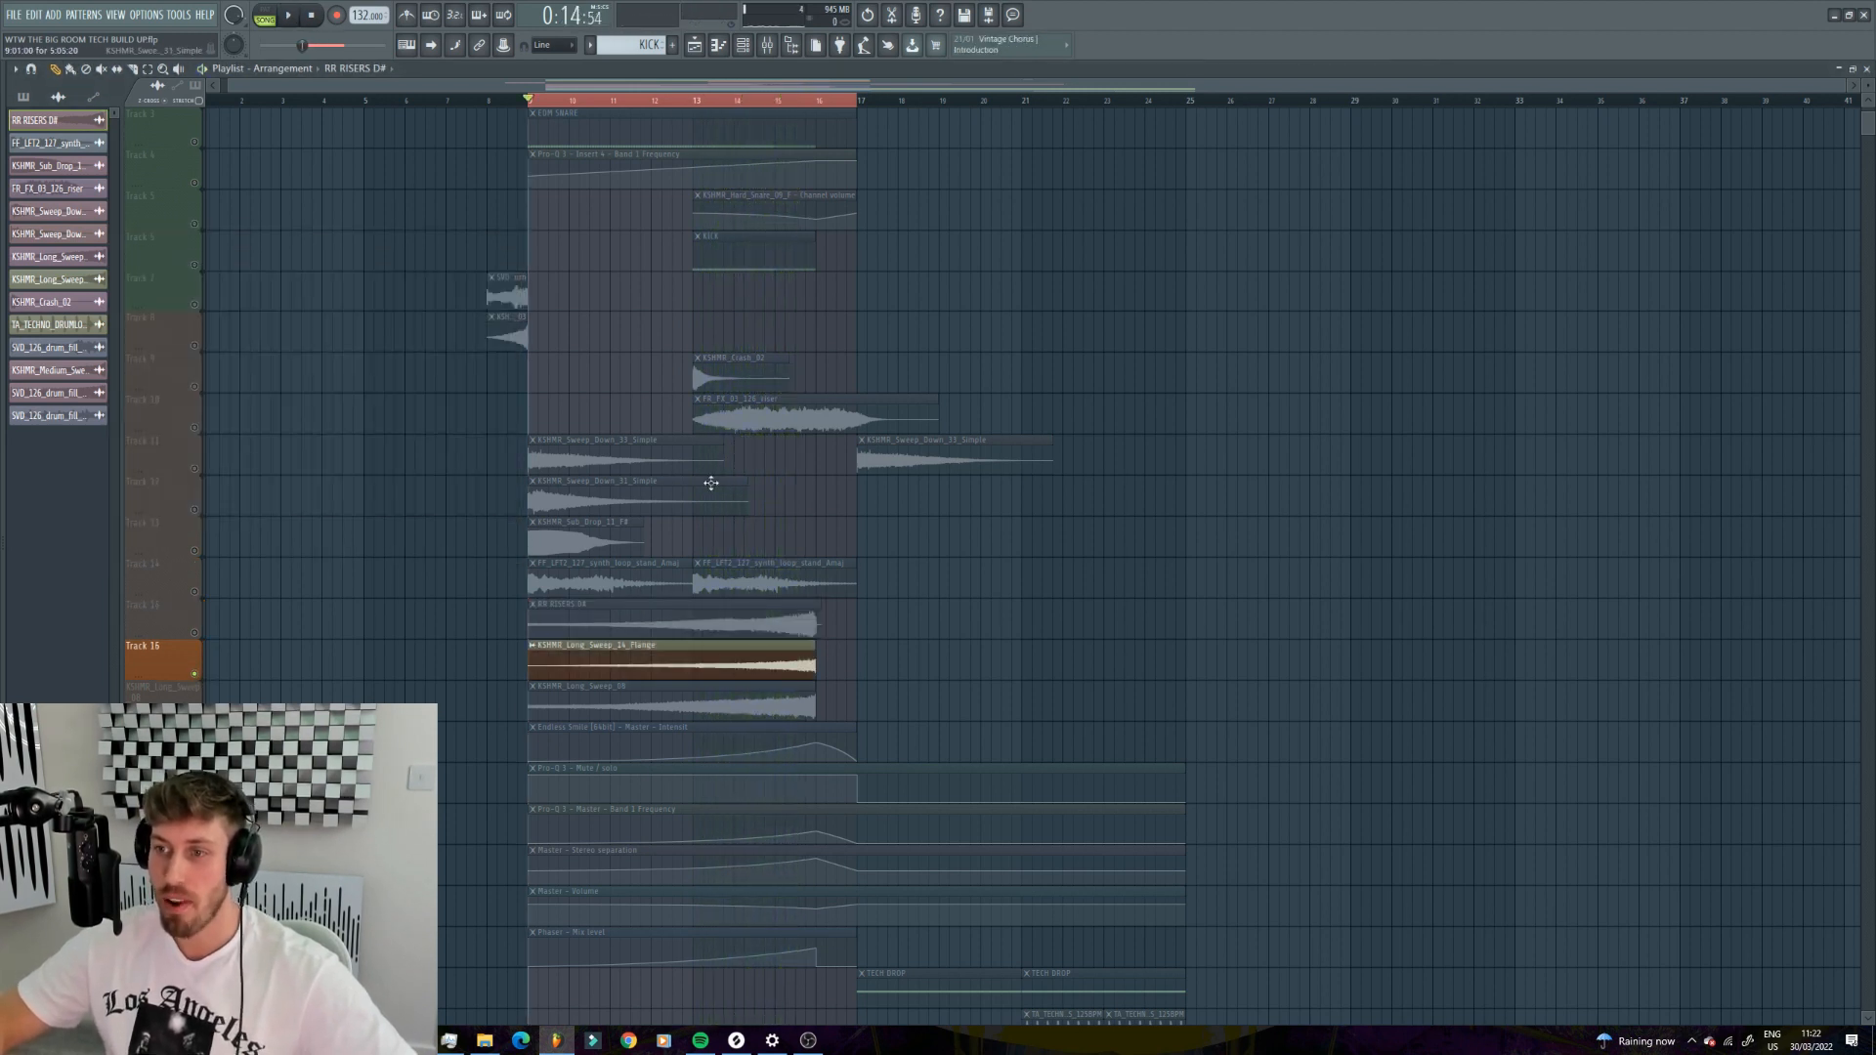
key("space")
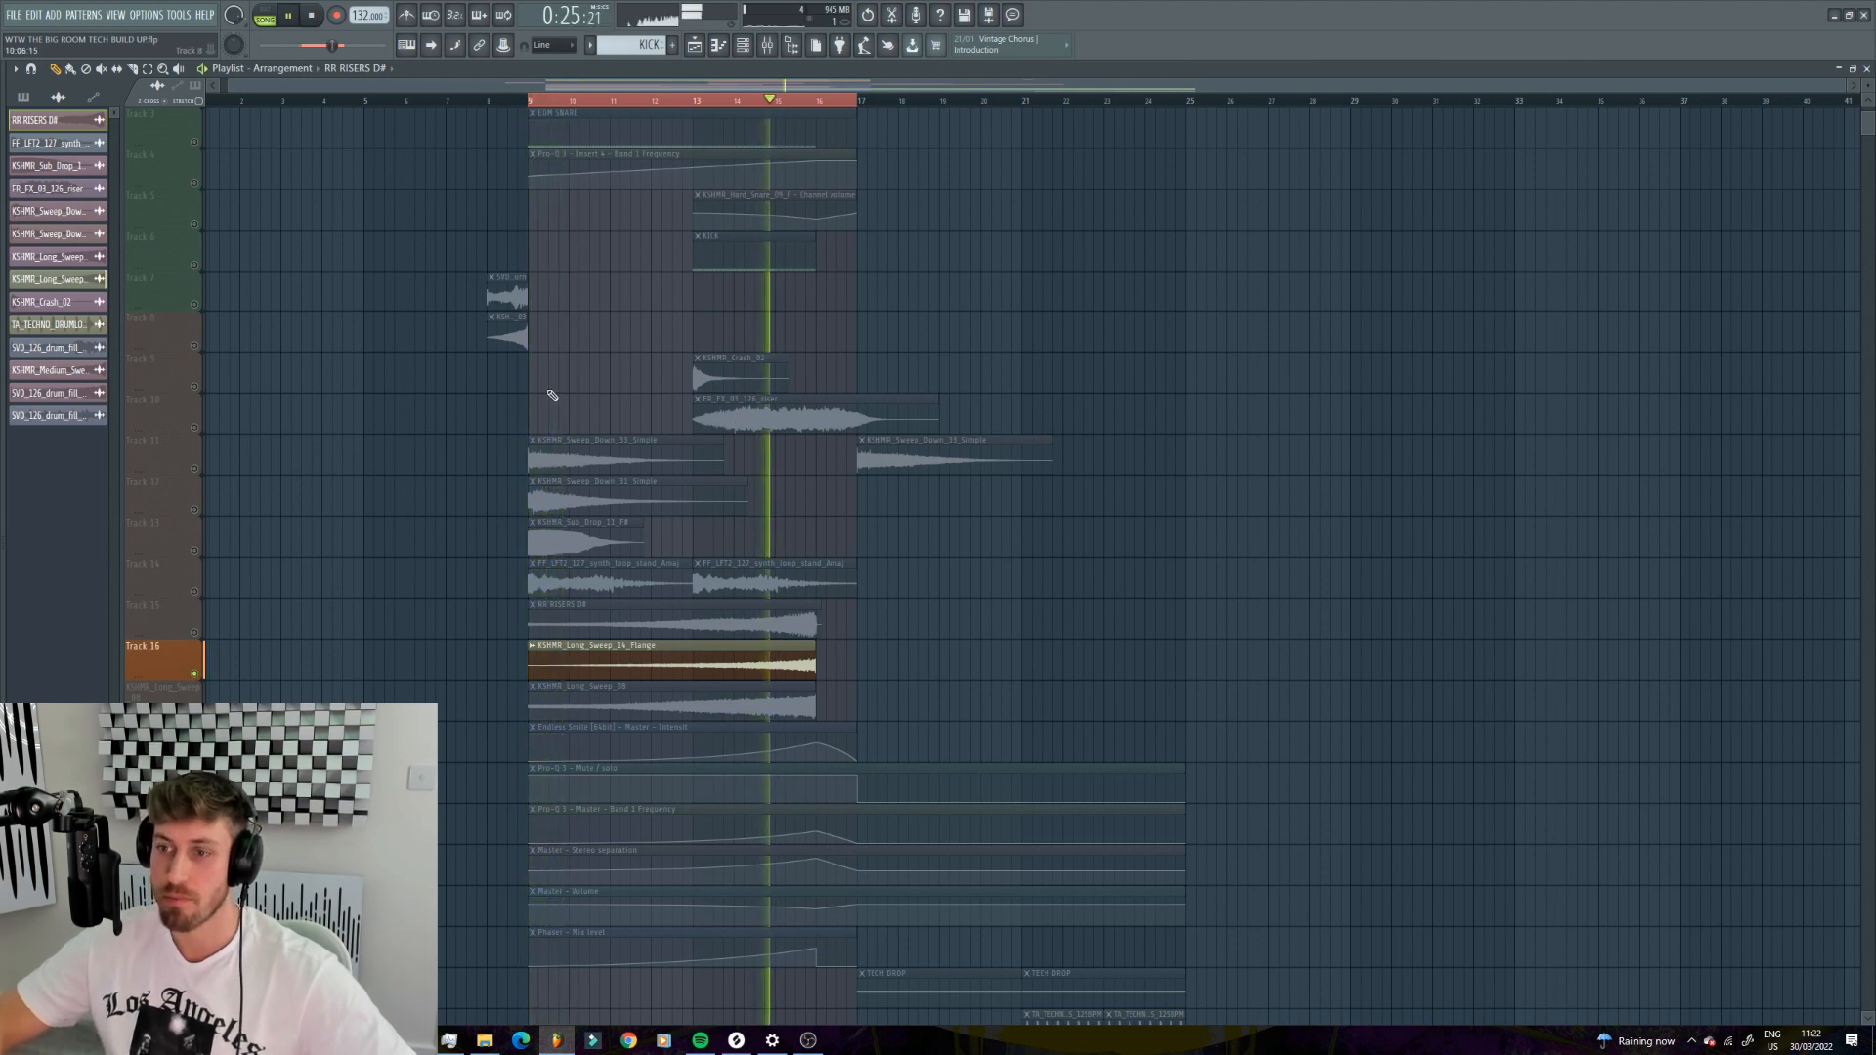
key("space")
- Solo the KSHMR_Long_Sweep_08 track and play it from between bars 13 and 14
key("Down")
left_click(720, 101)
key("space")
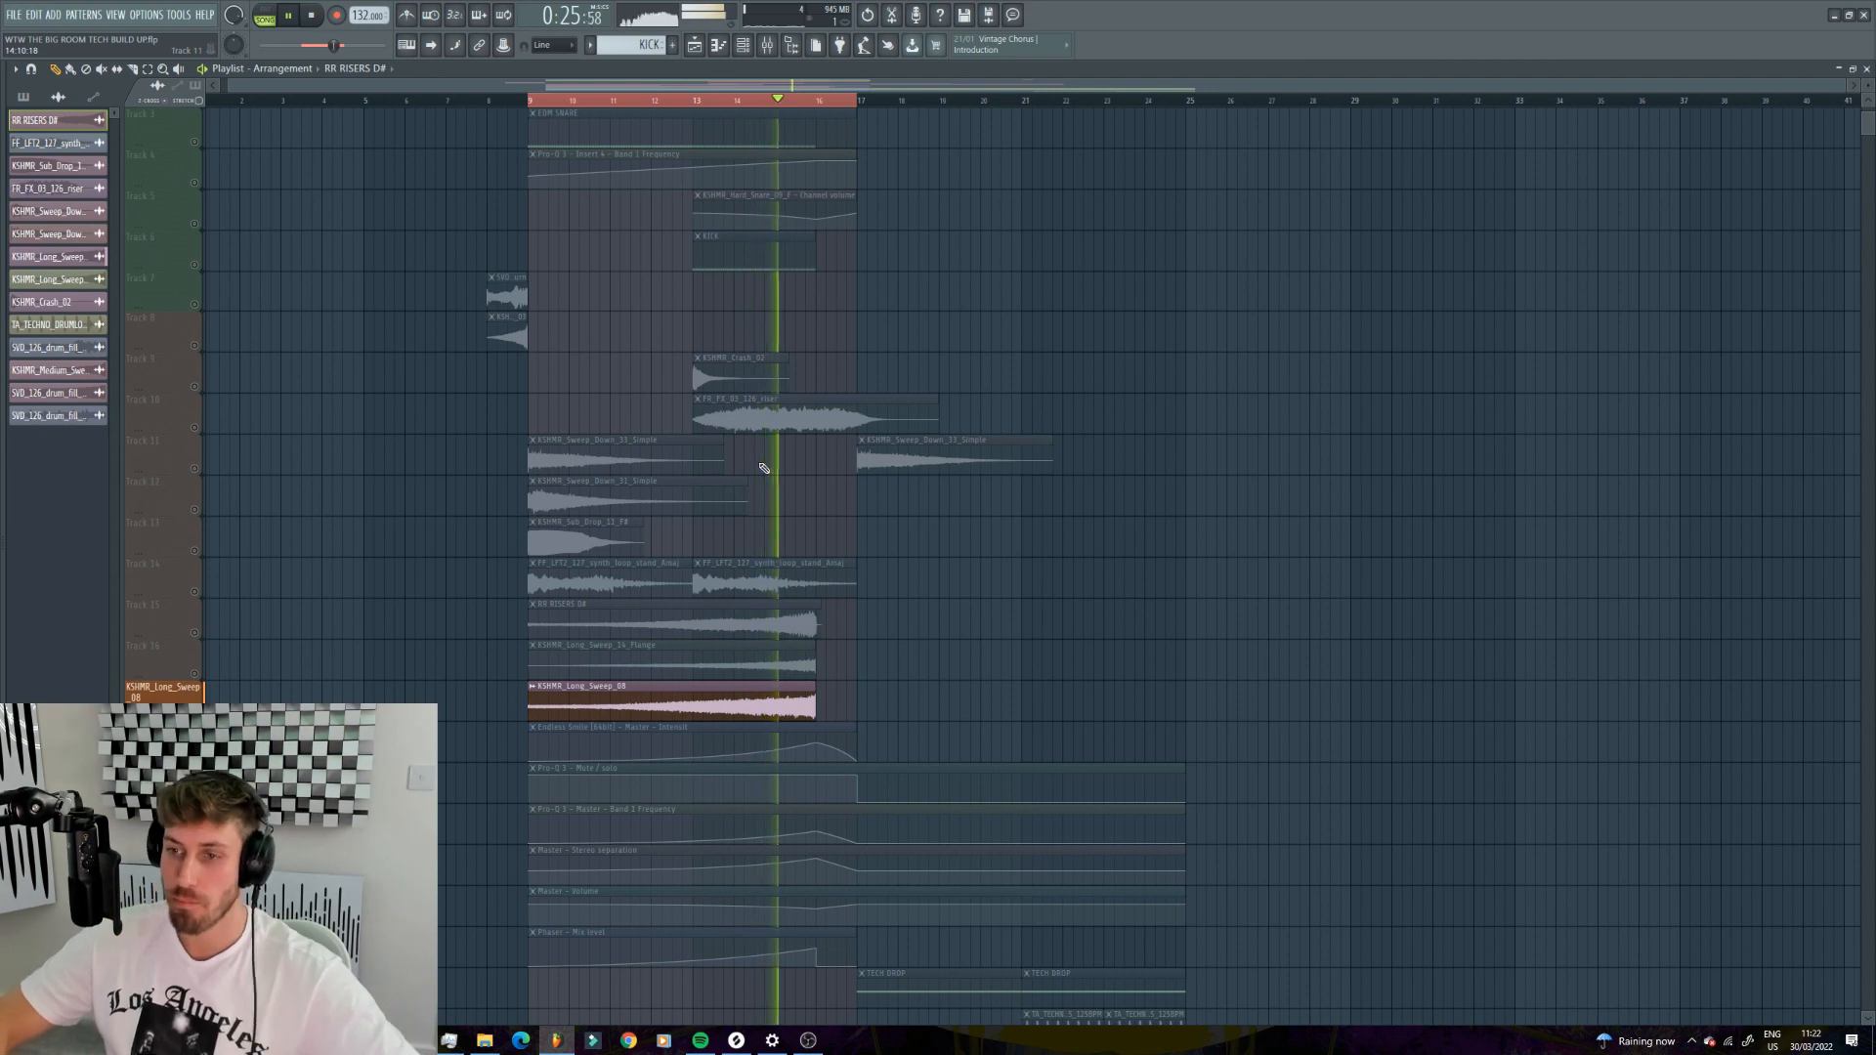
key("space")
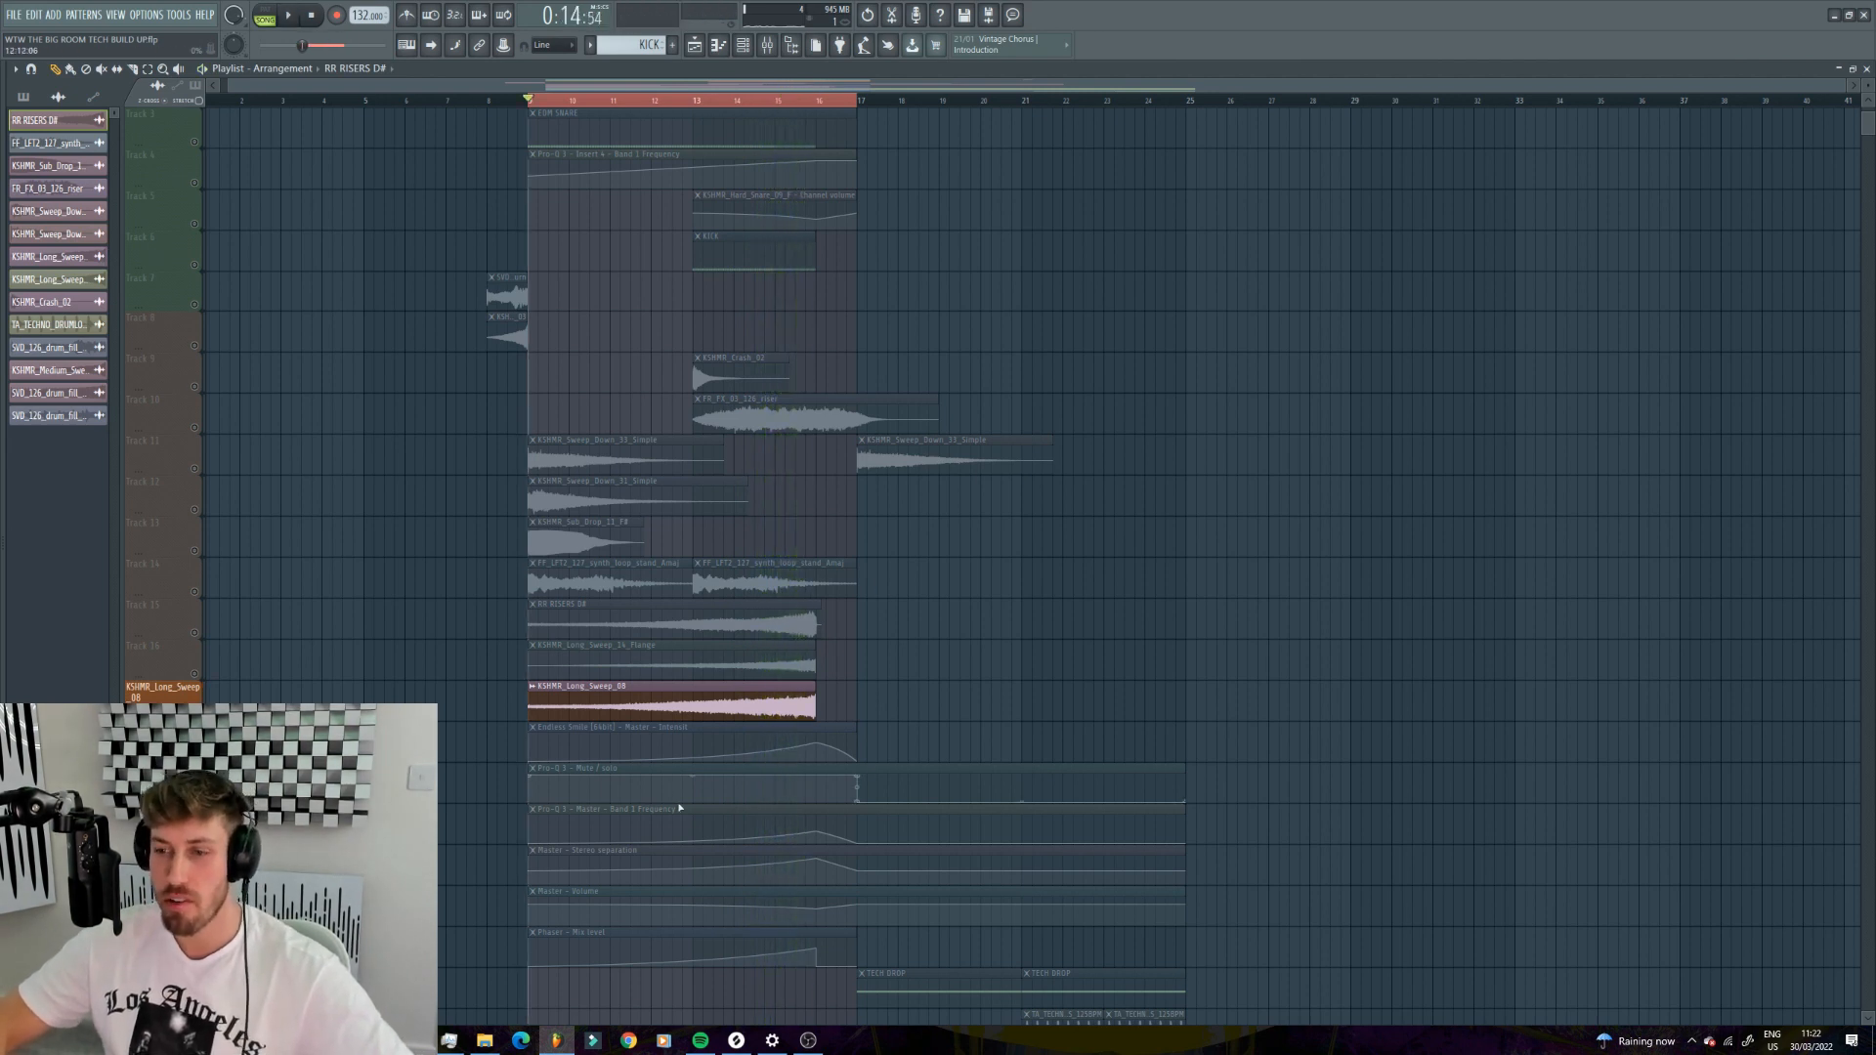
- Show the master channel's effects in the mixer and open the Endless Smile plugin
scroll(607, 671, "down", 7)
scroll(586, 699, "up", 8)
scroll(584, 700, "down", 4)
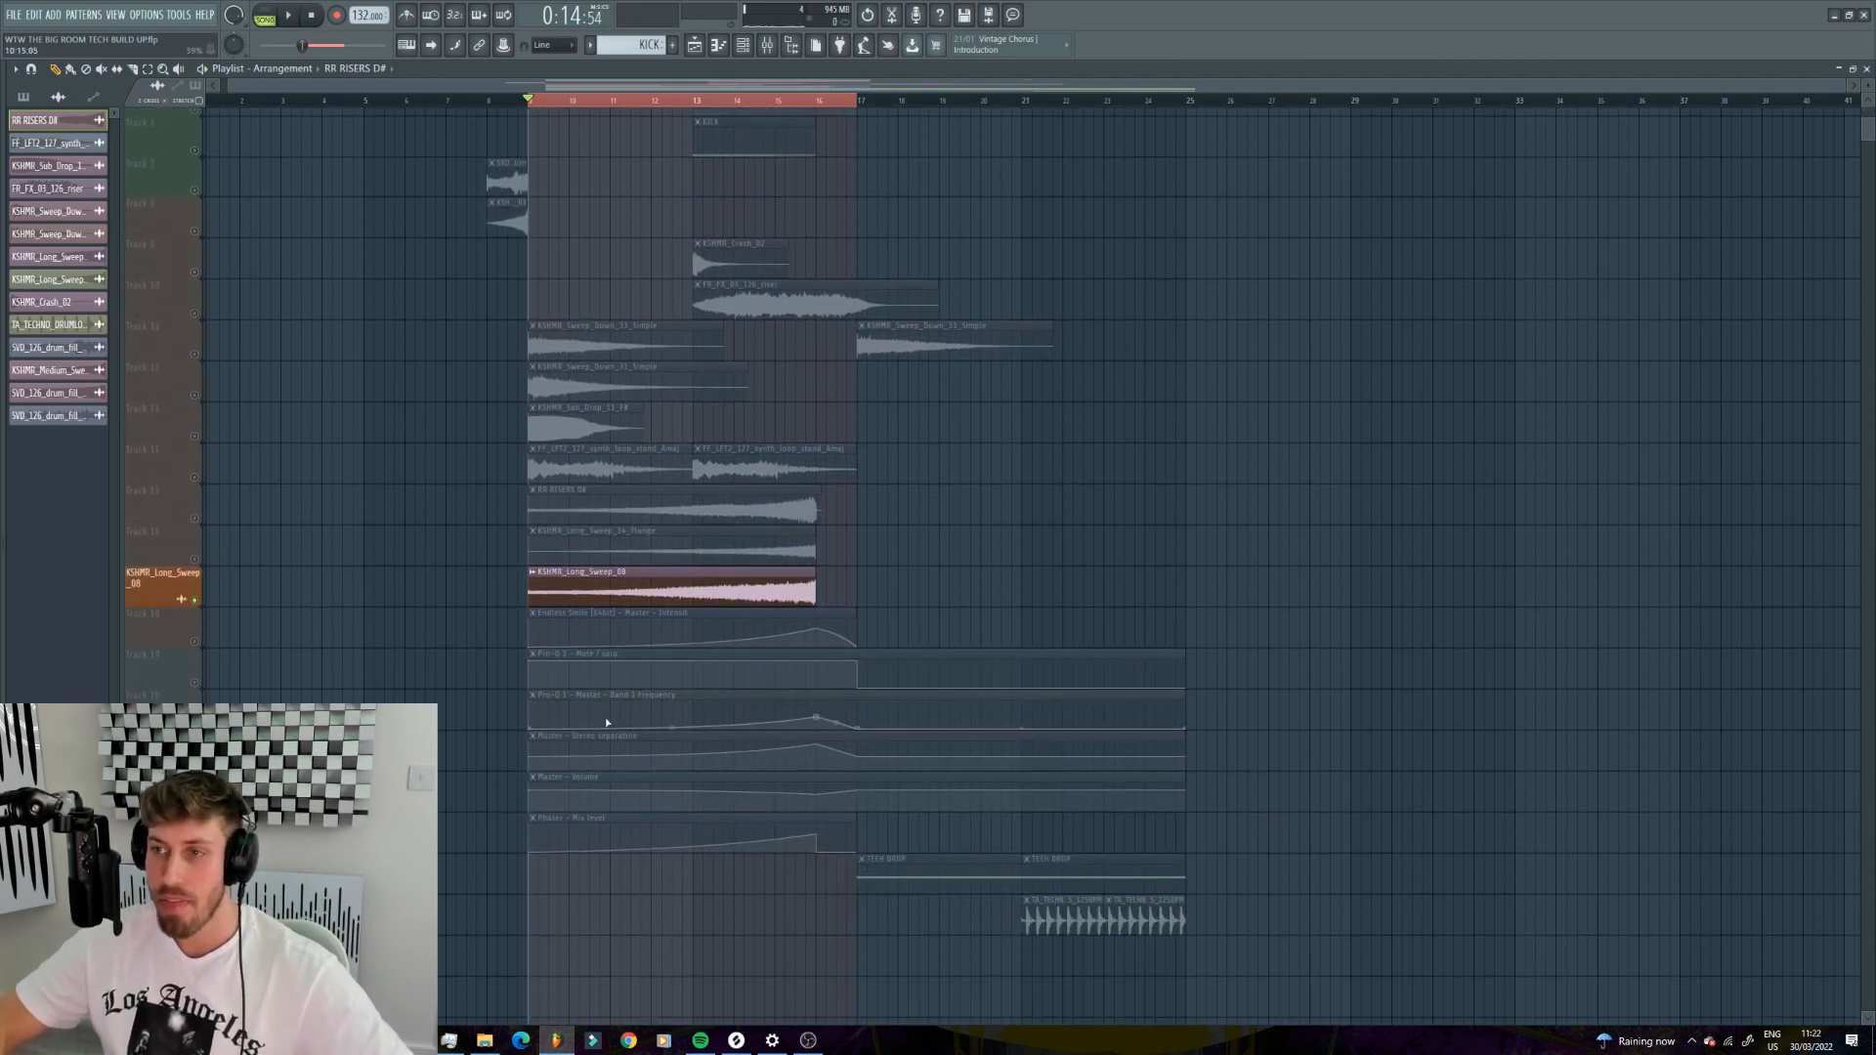
scroll(606, 717, "up", 5)
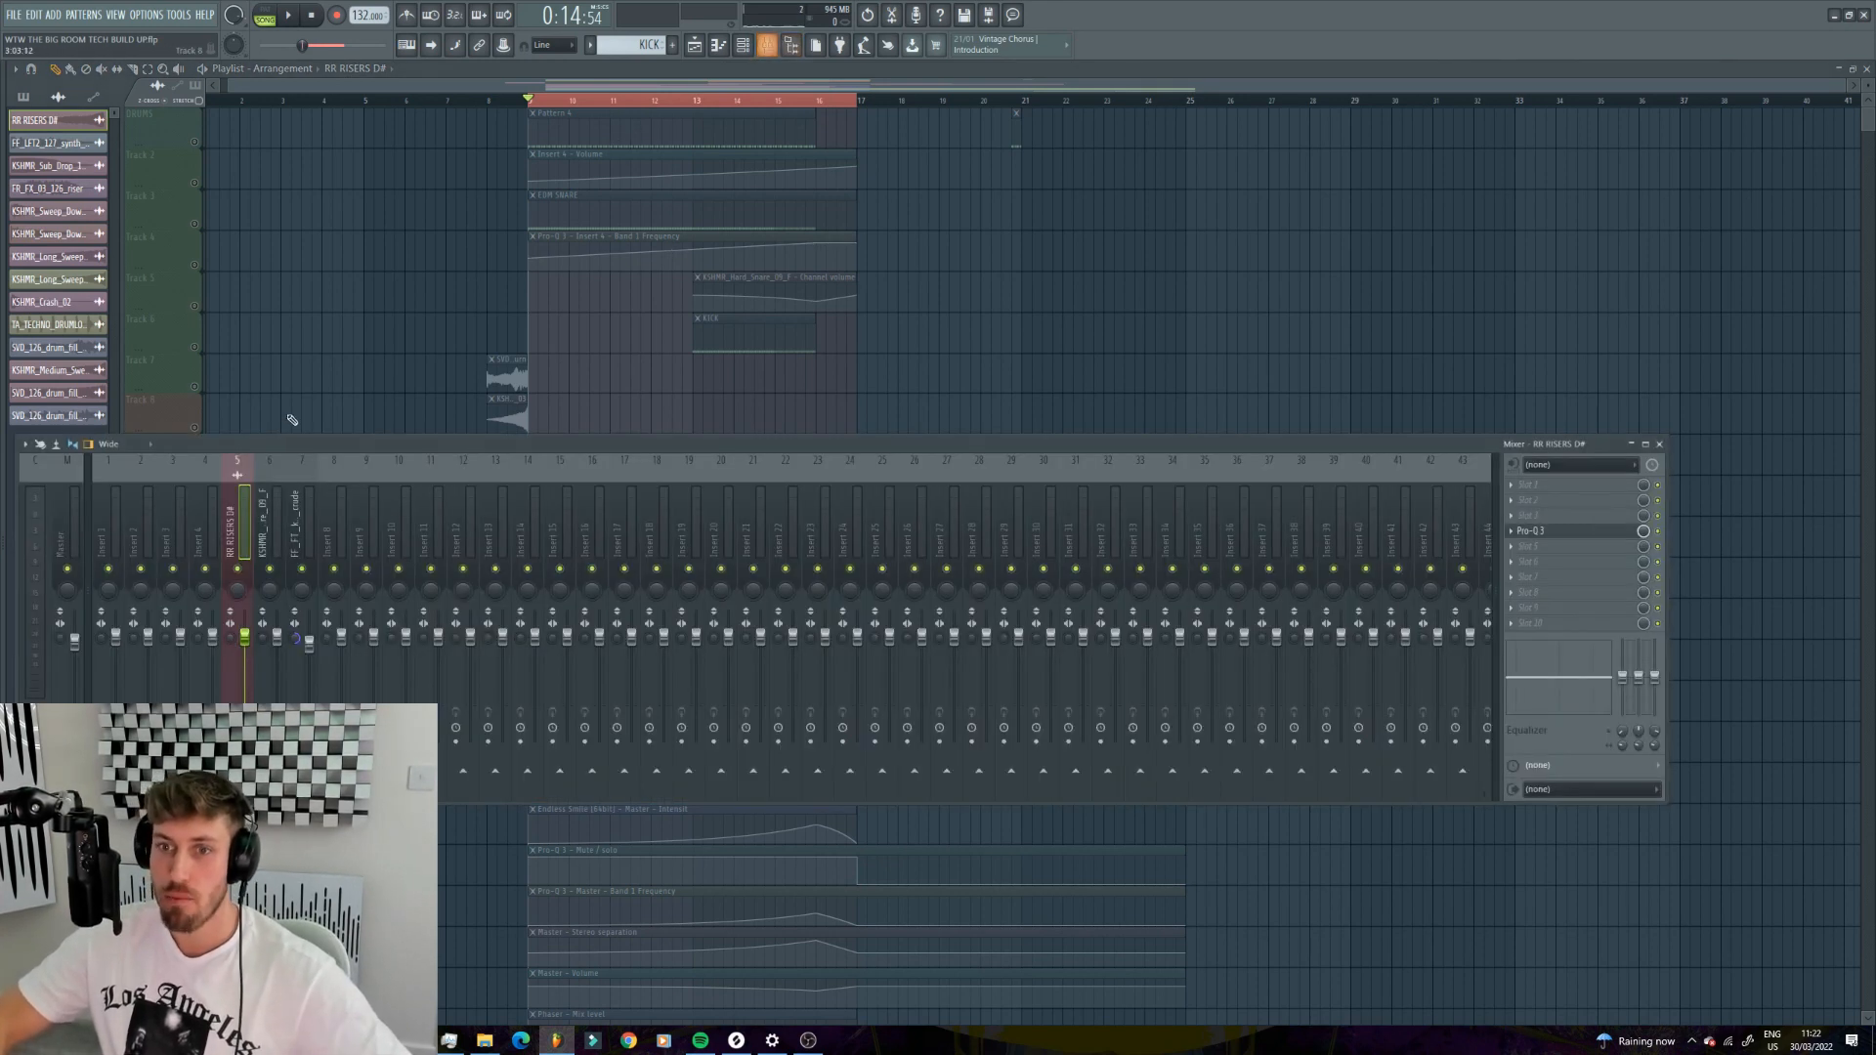
left_click(768, 45)
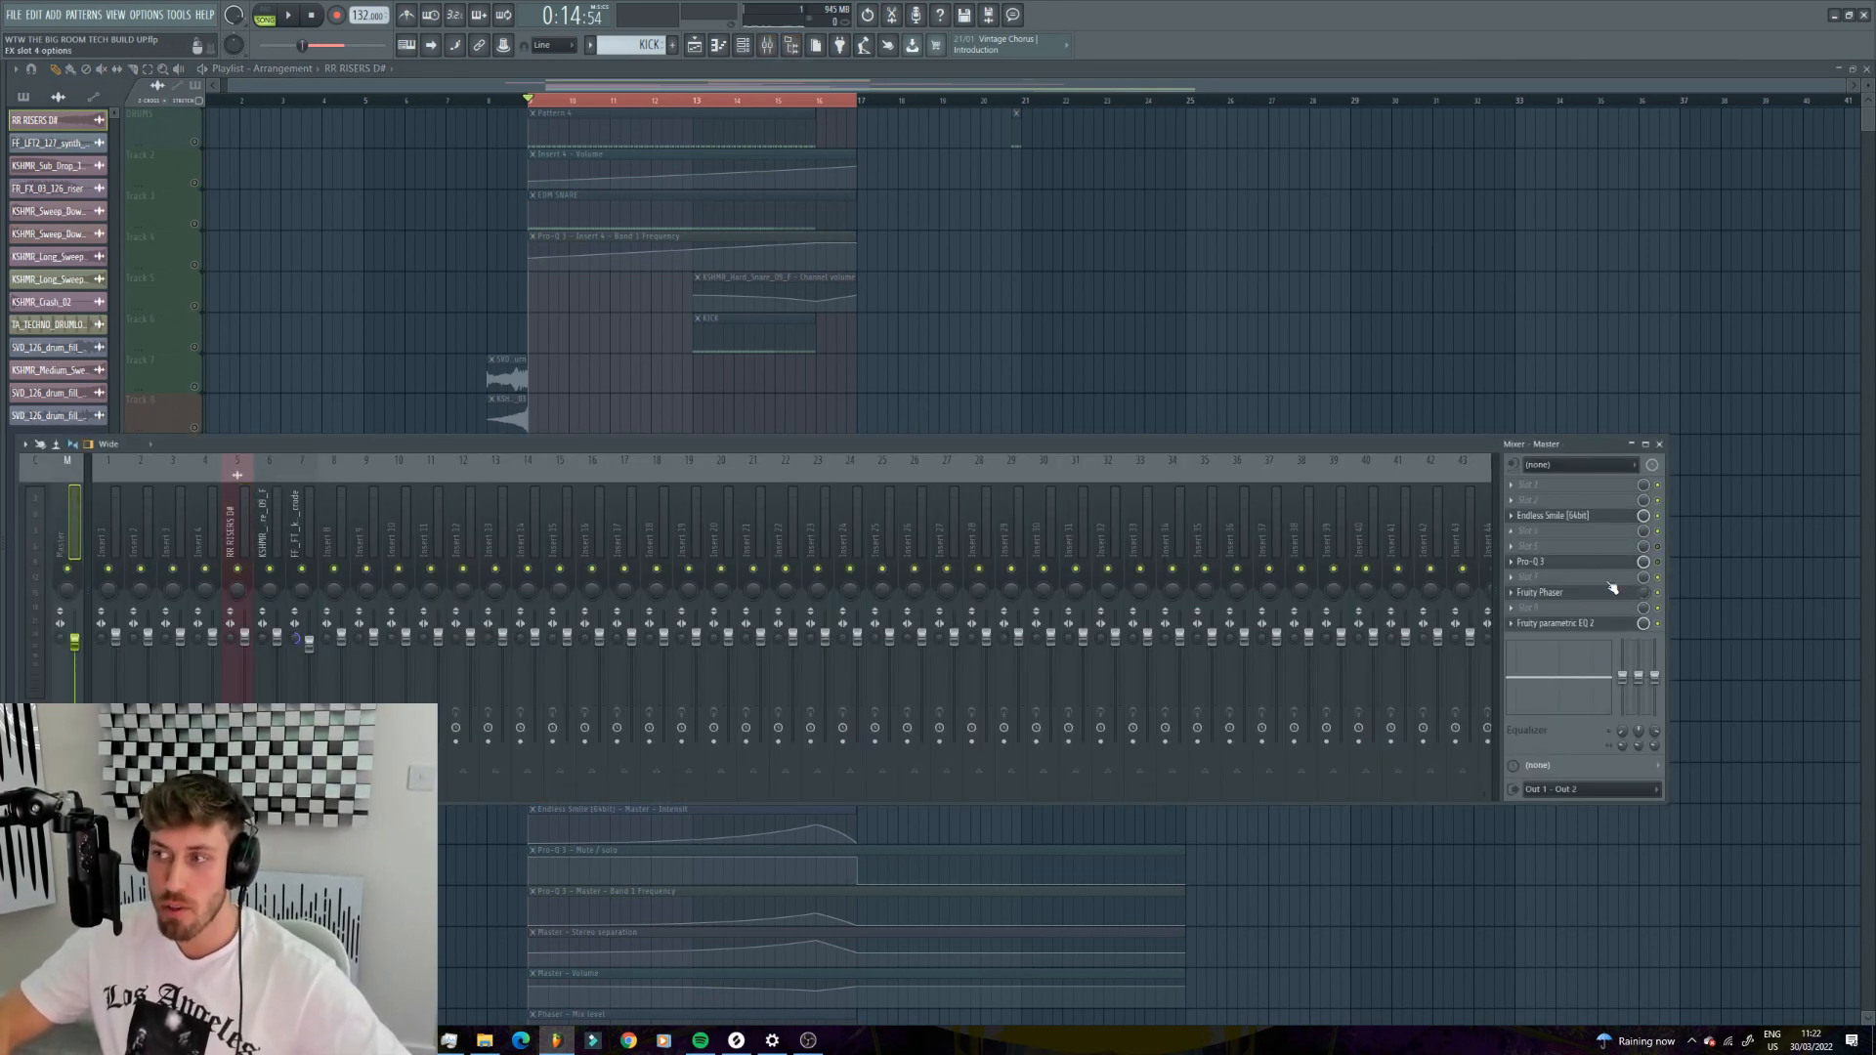
left_click(1563, 516)
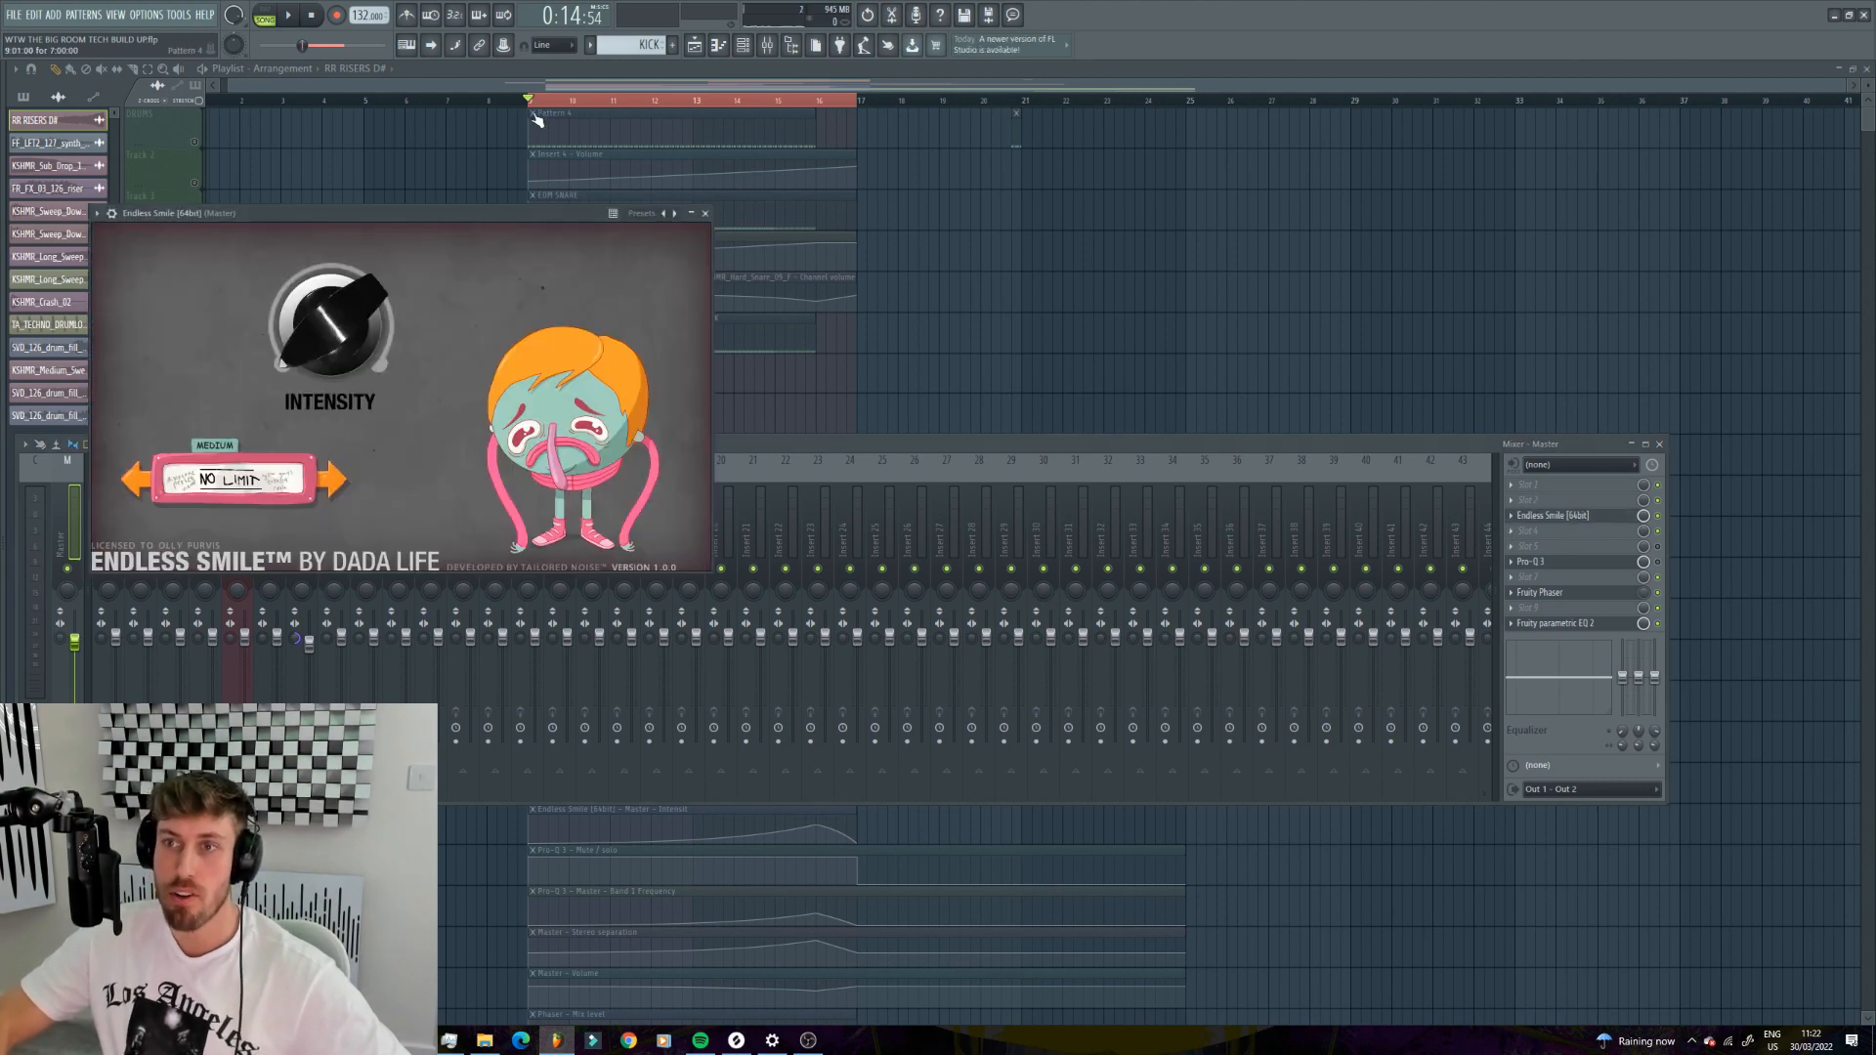
- Close the plugin and mixer, enable all playlist tracks again, and view the settings of the Endless Smile intensity automation clip
key("F5")
scroll(993, 523, "down", 5)
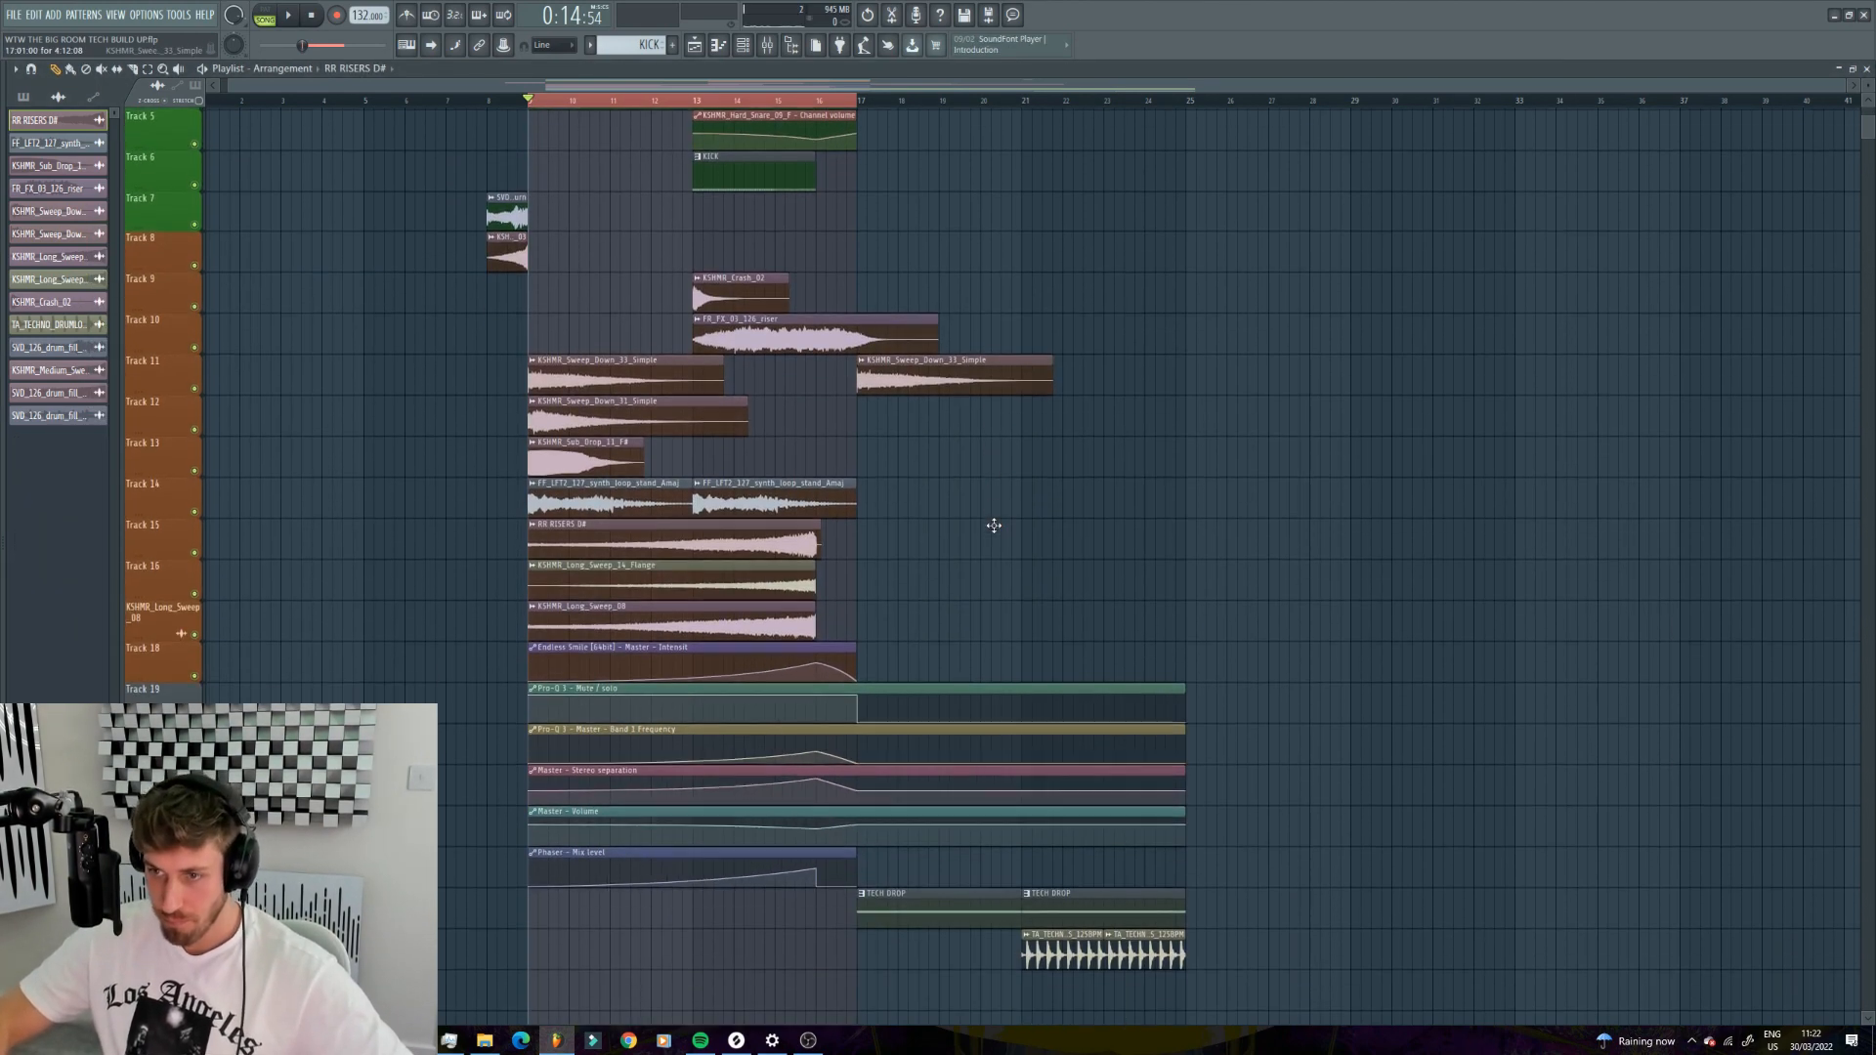
double_click(610, 483)
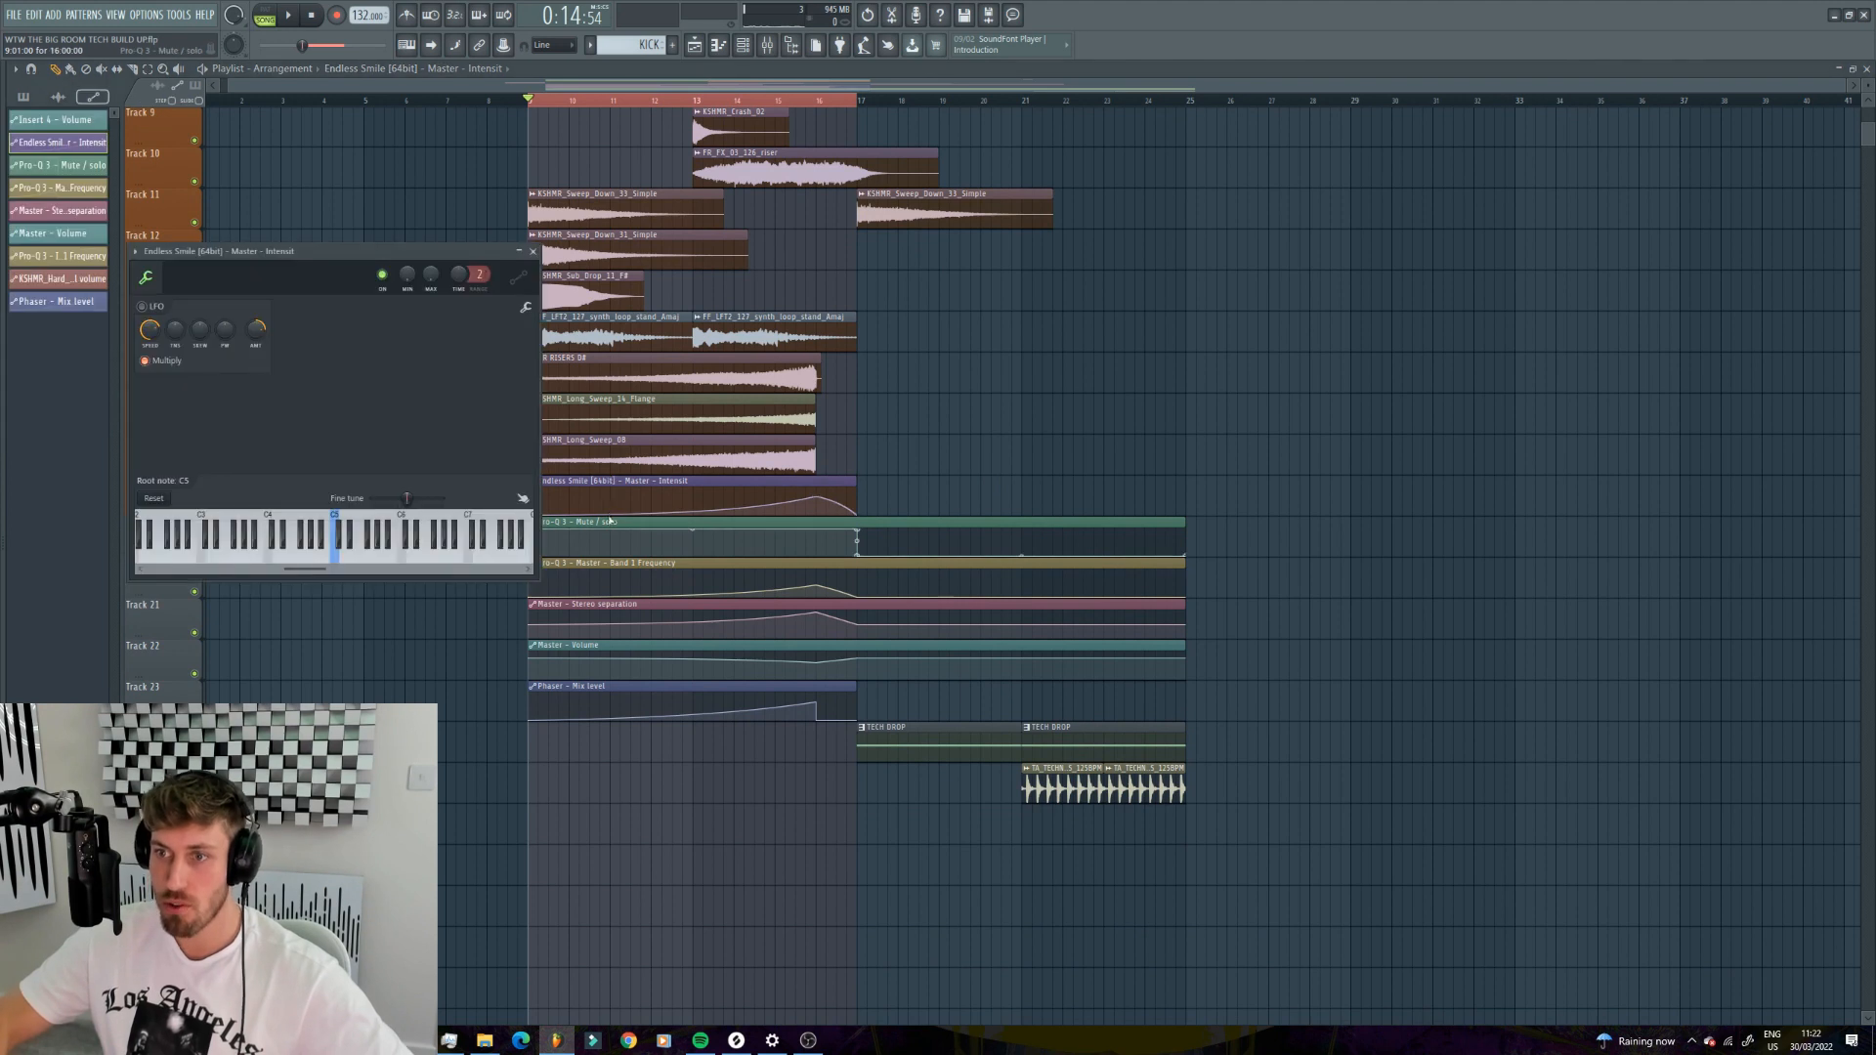
left_click(672, 511)
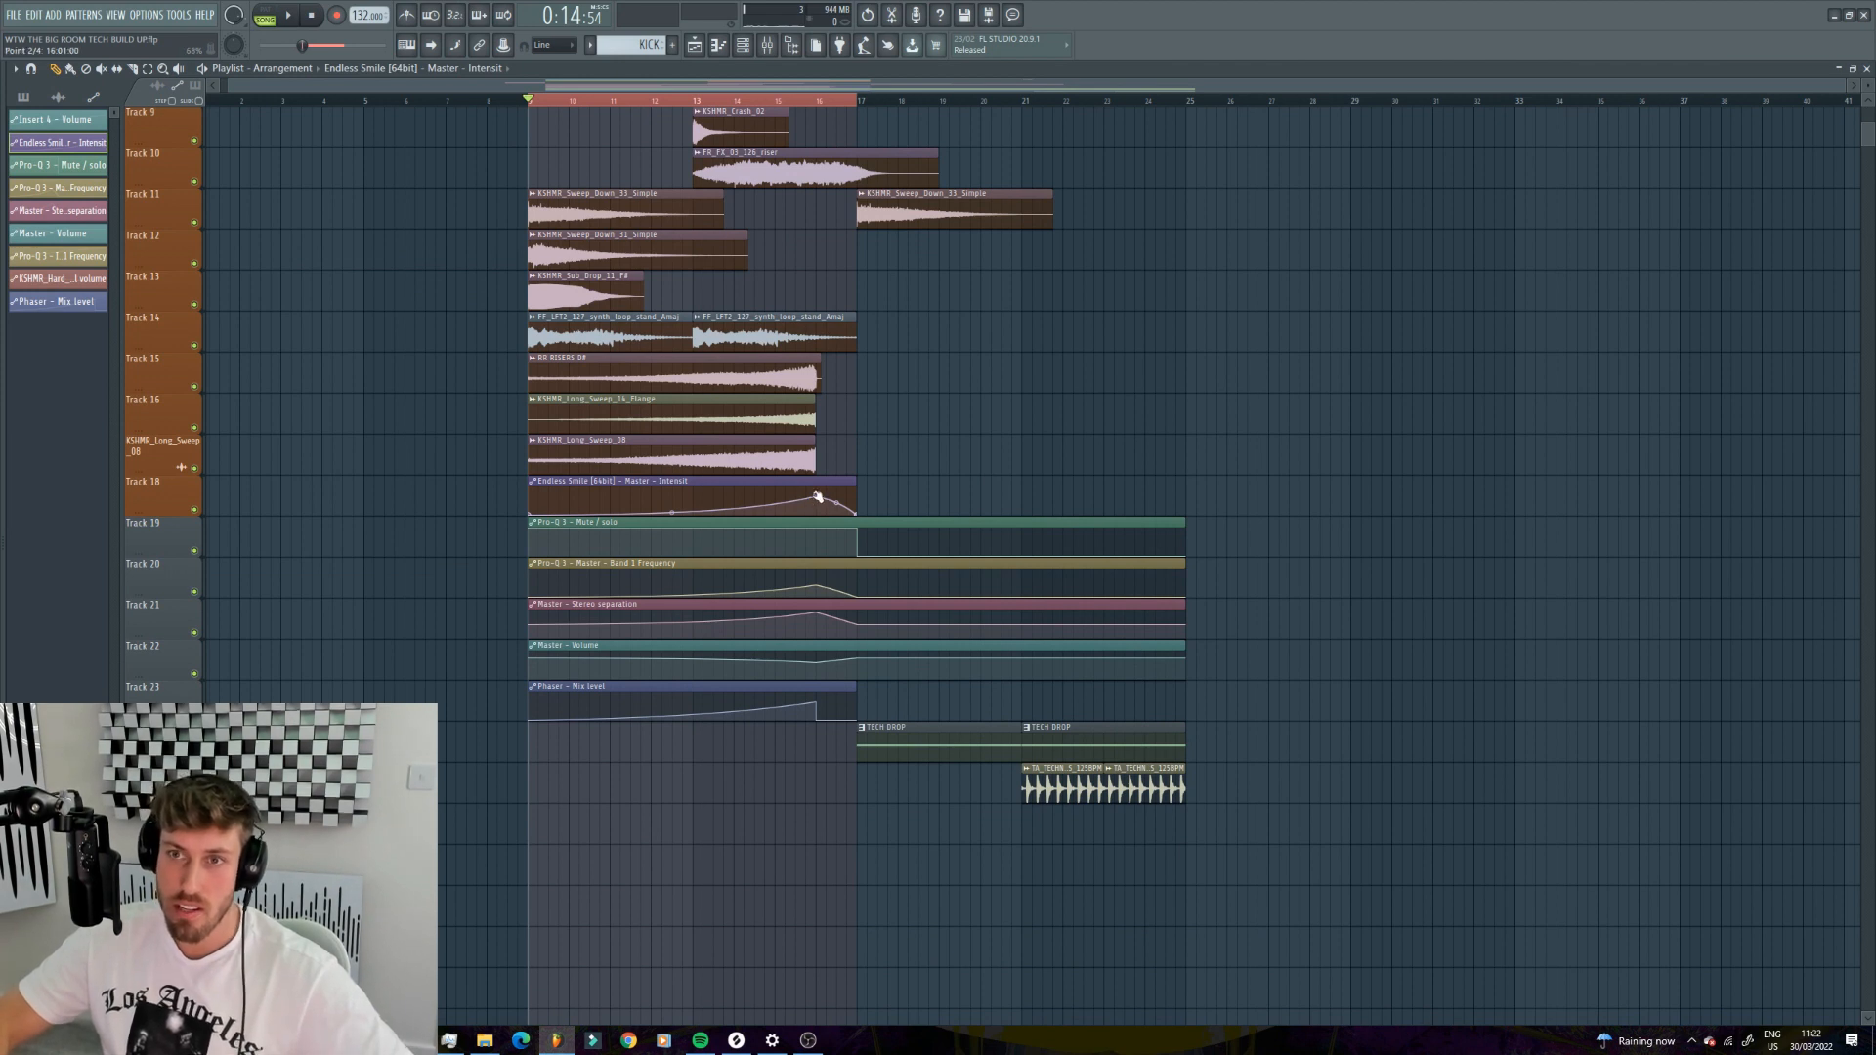
- Play the full build-up from bar 9 while checking the master effects in the mixer and the automation clips in the playlist
key("space")
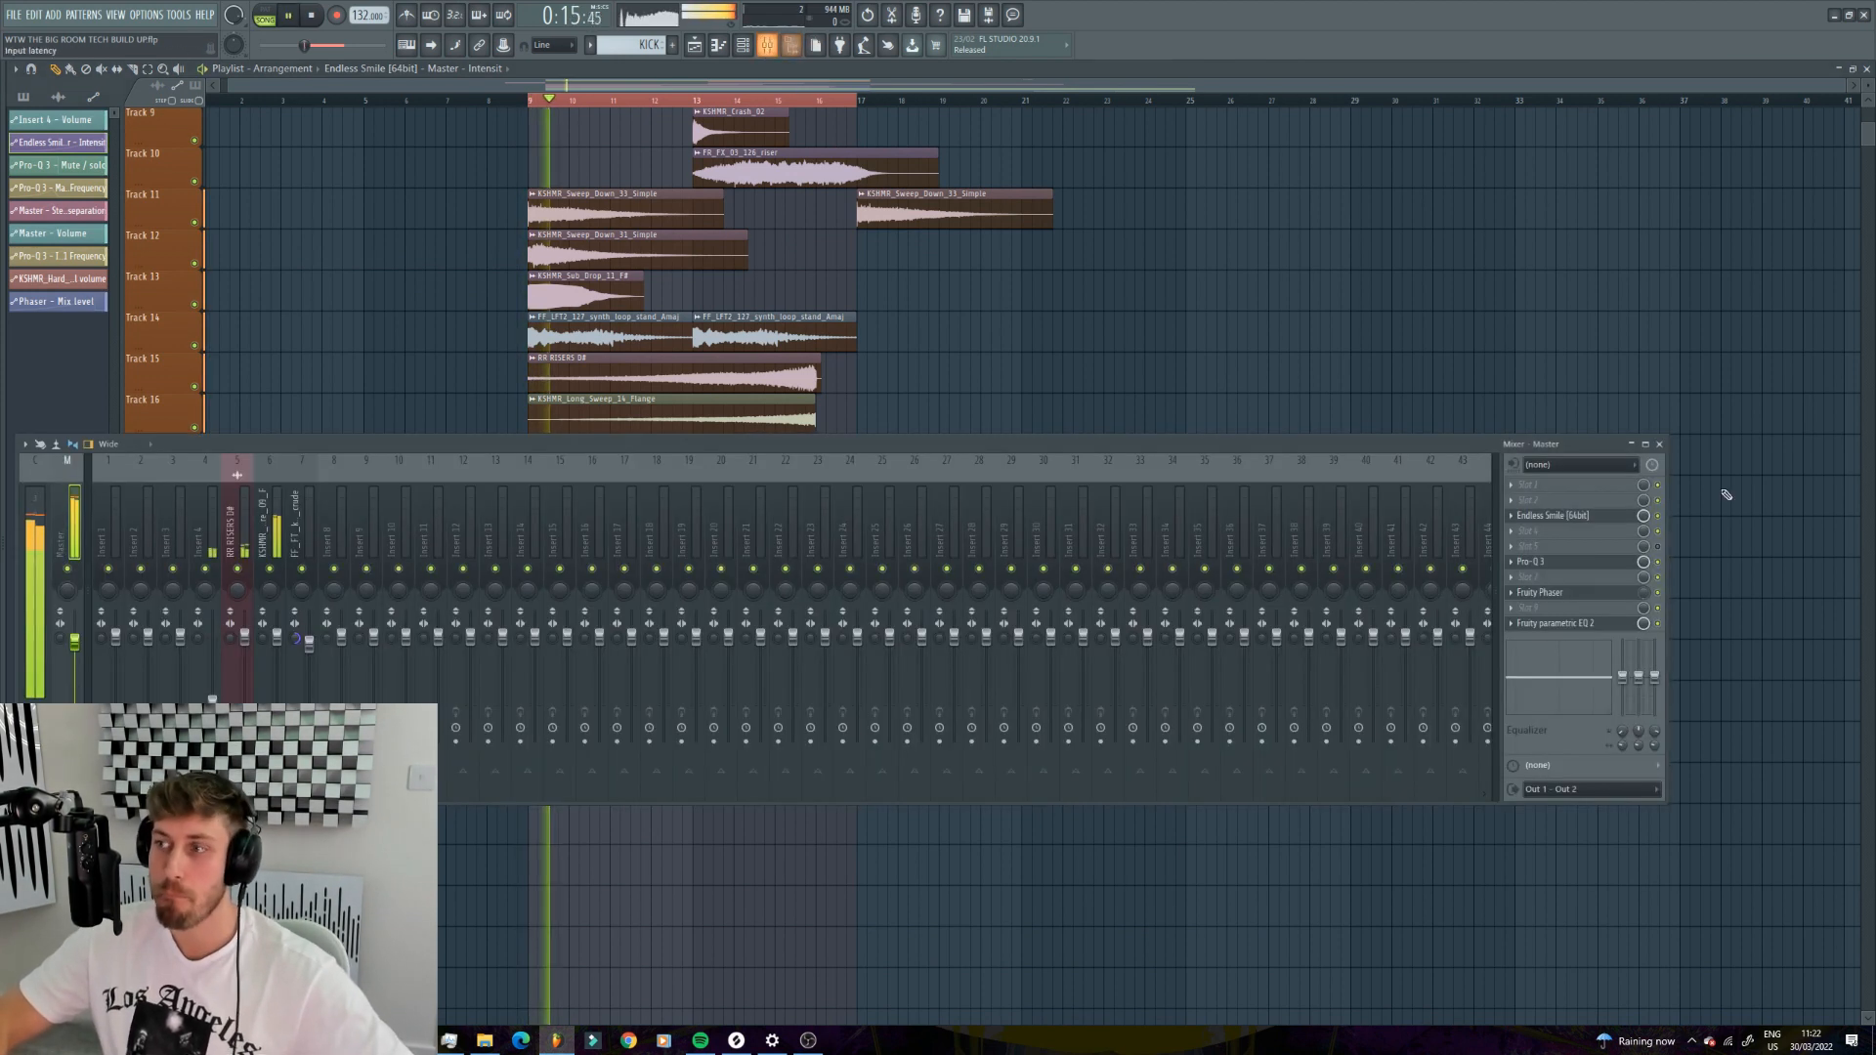
key("F9")
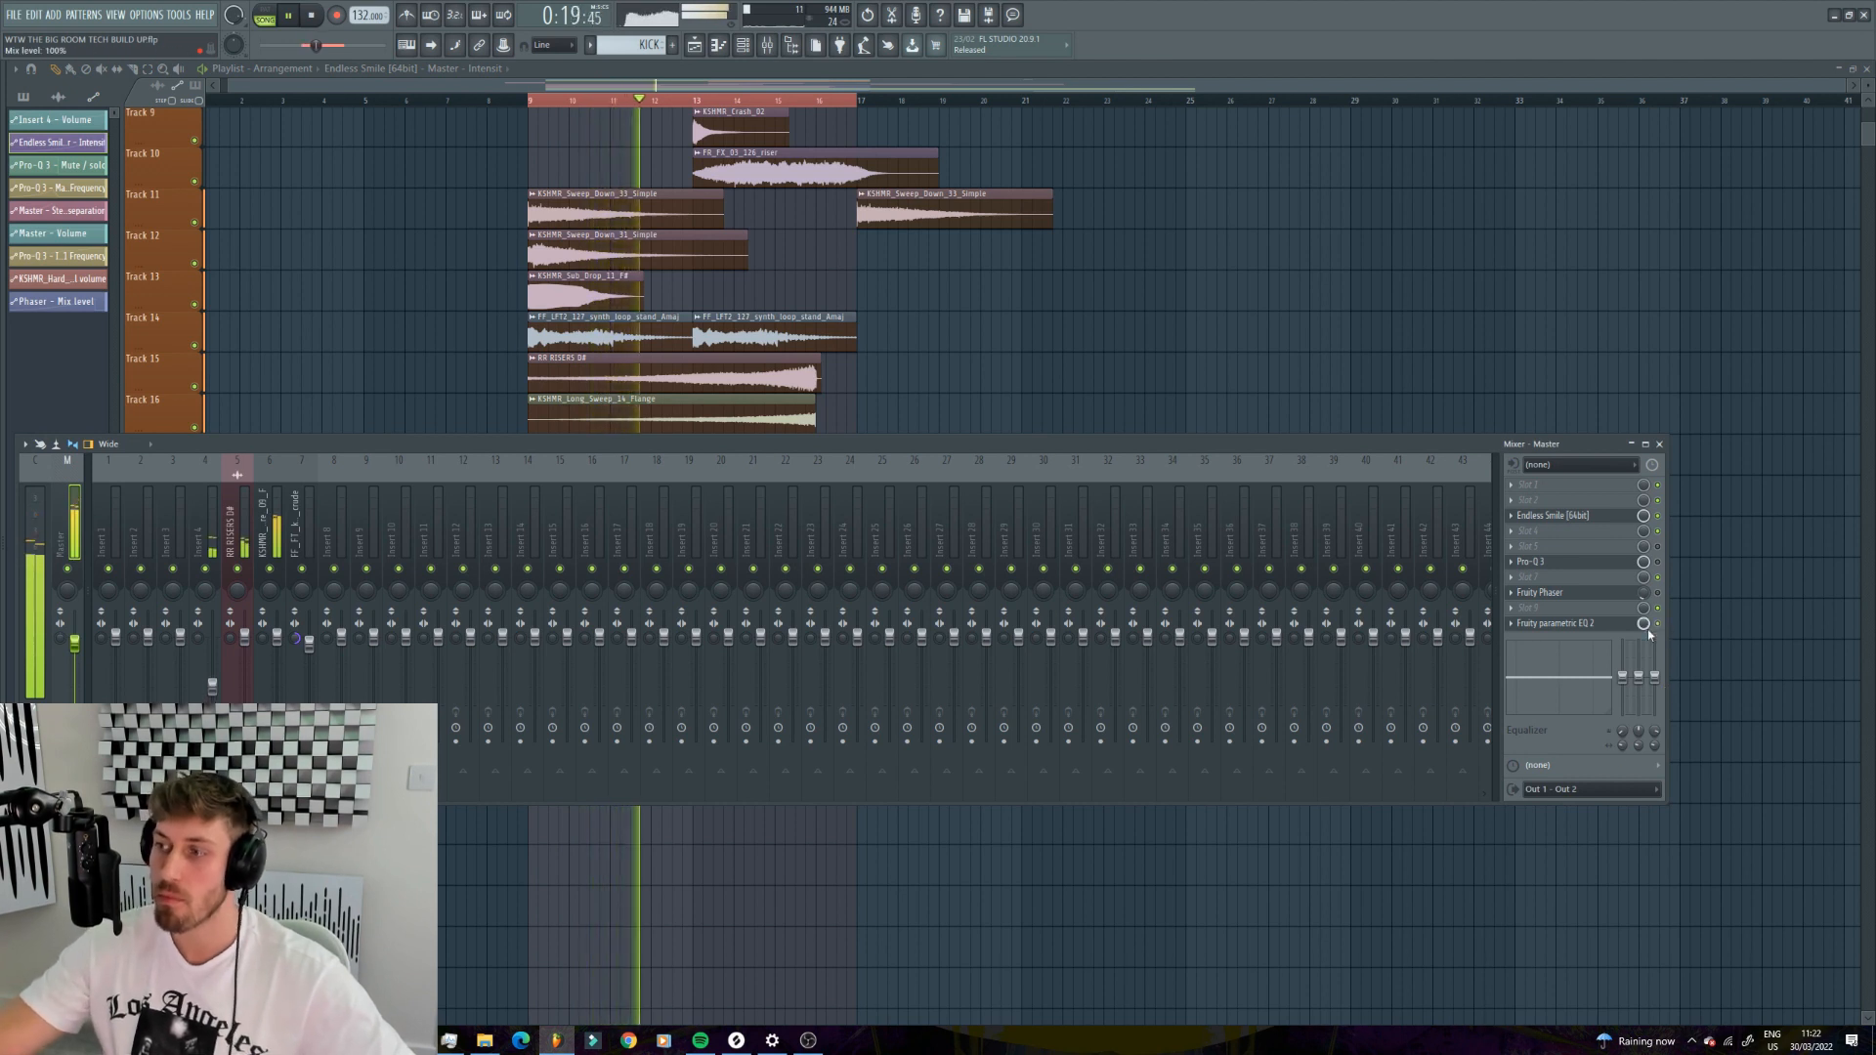
key("F9")
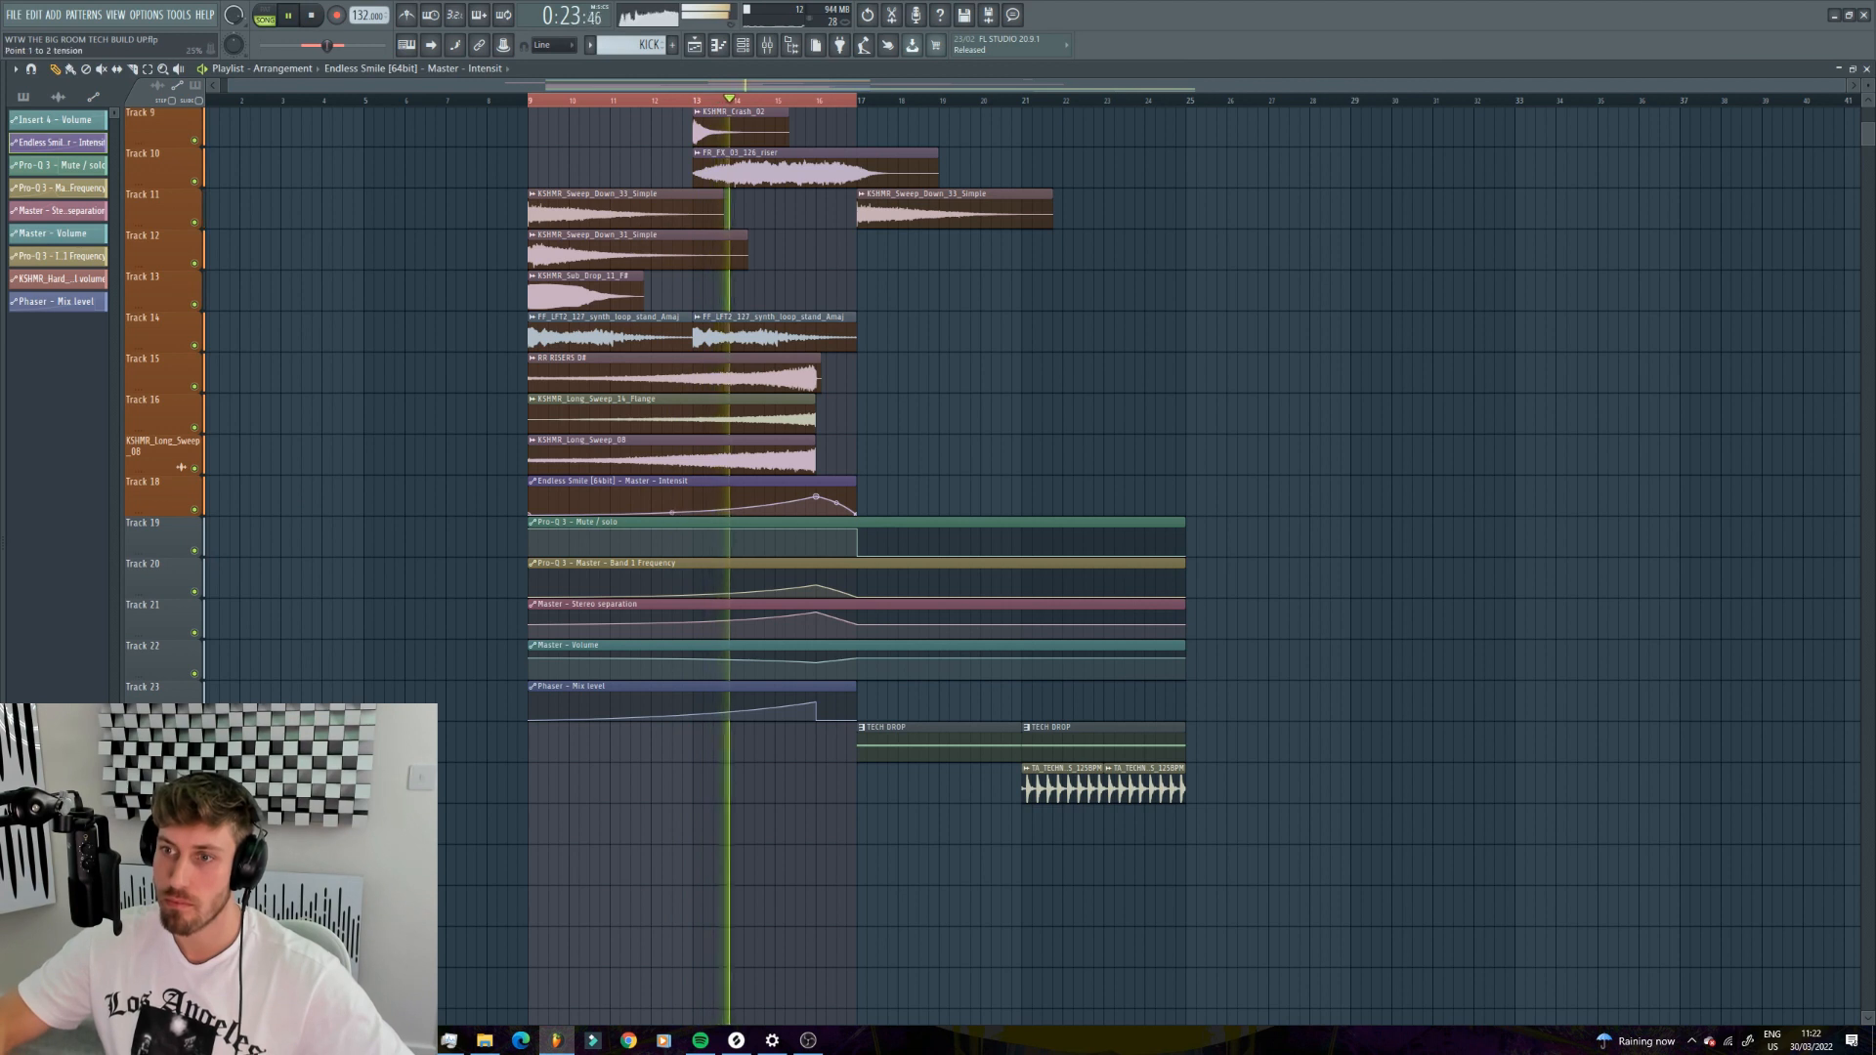
key("ctrl+z")
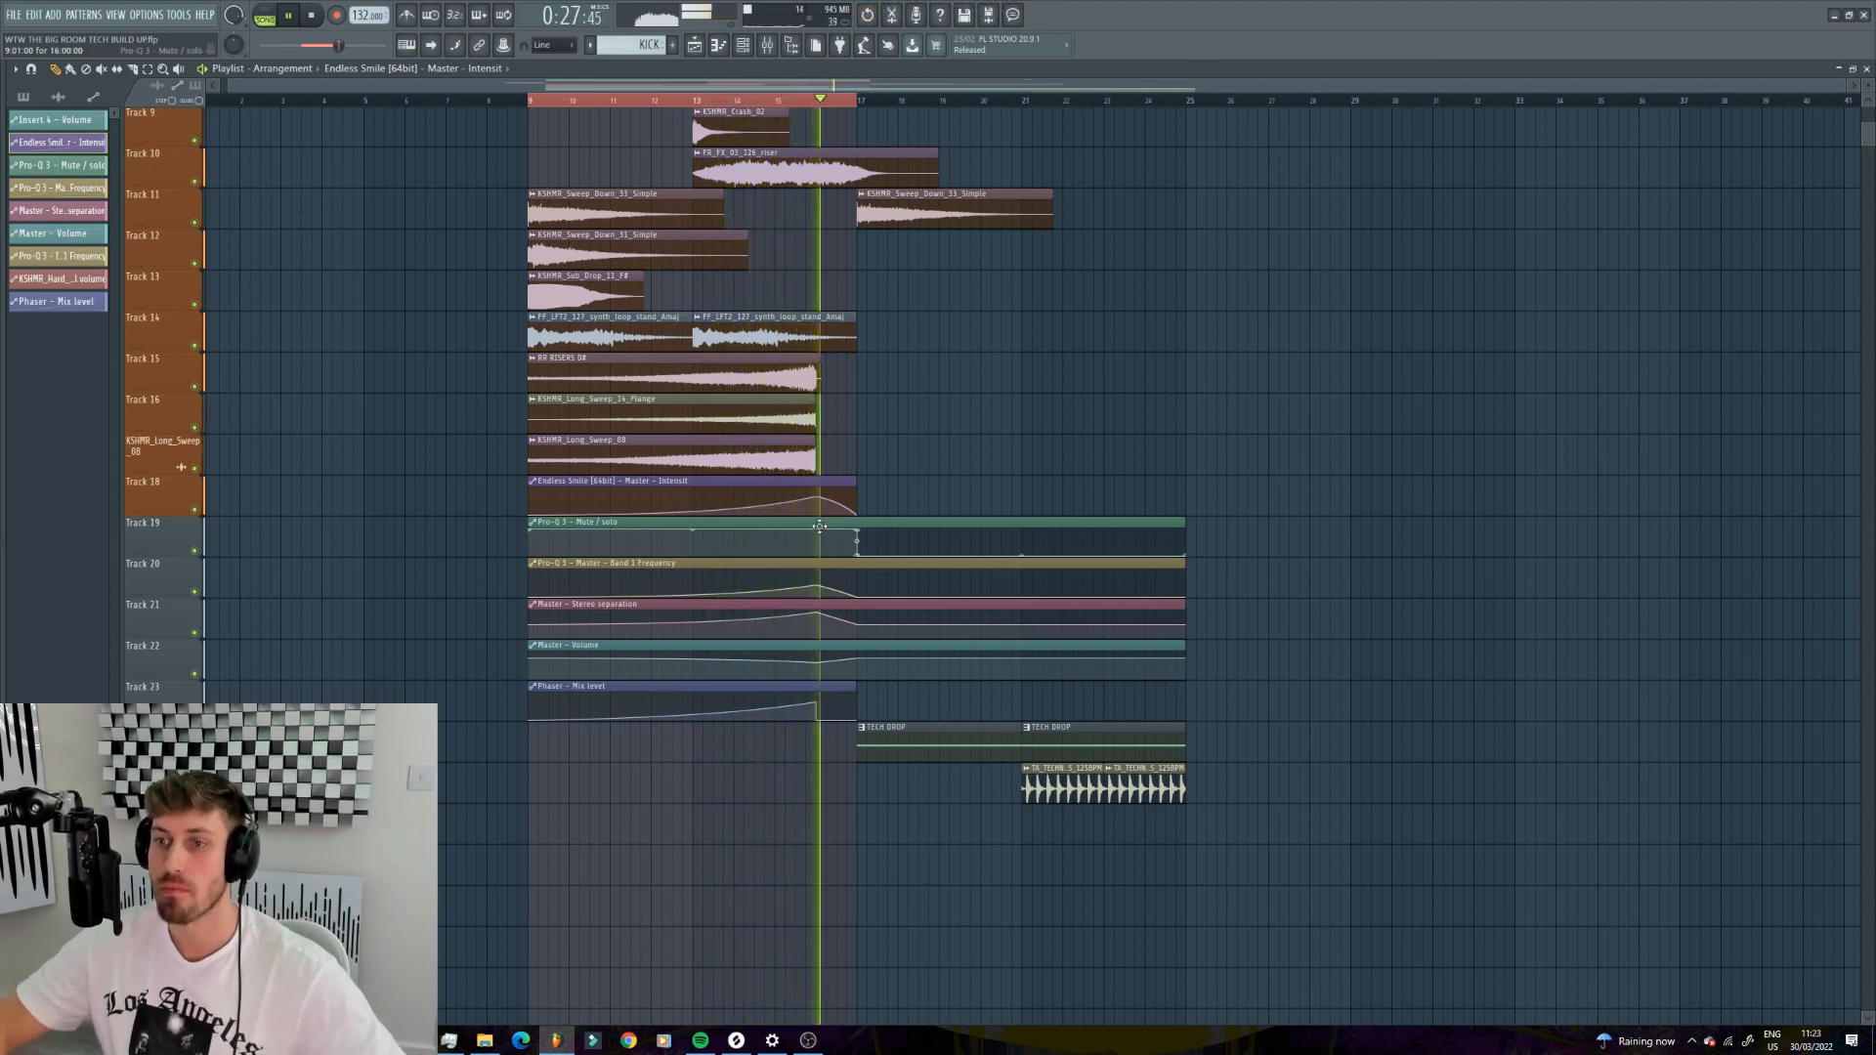
key("space")
- Play the end of the build-up while checking the Fruity Phaser on the master channel in the mixer
key("F9")
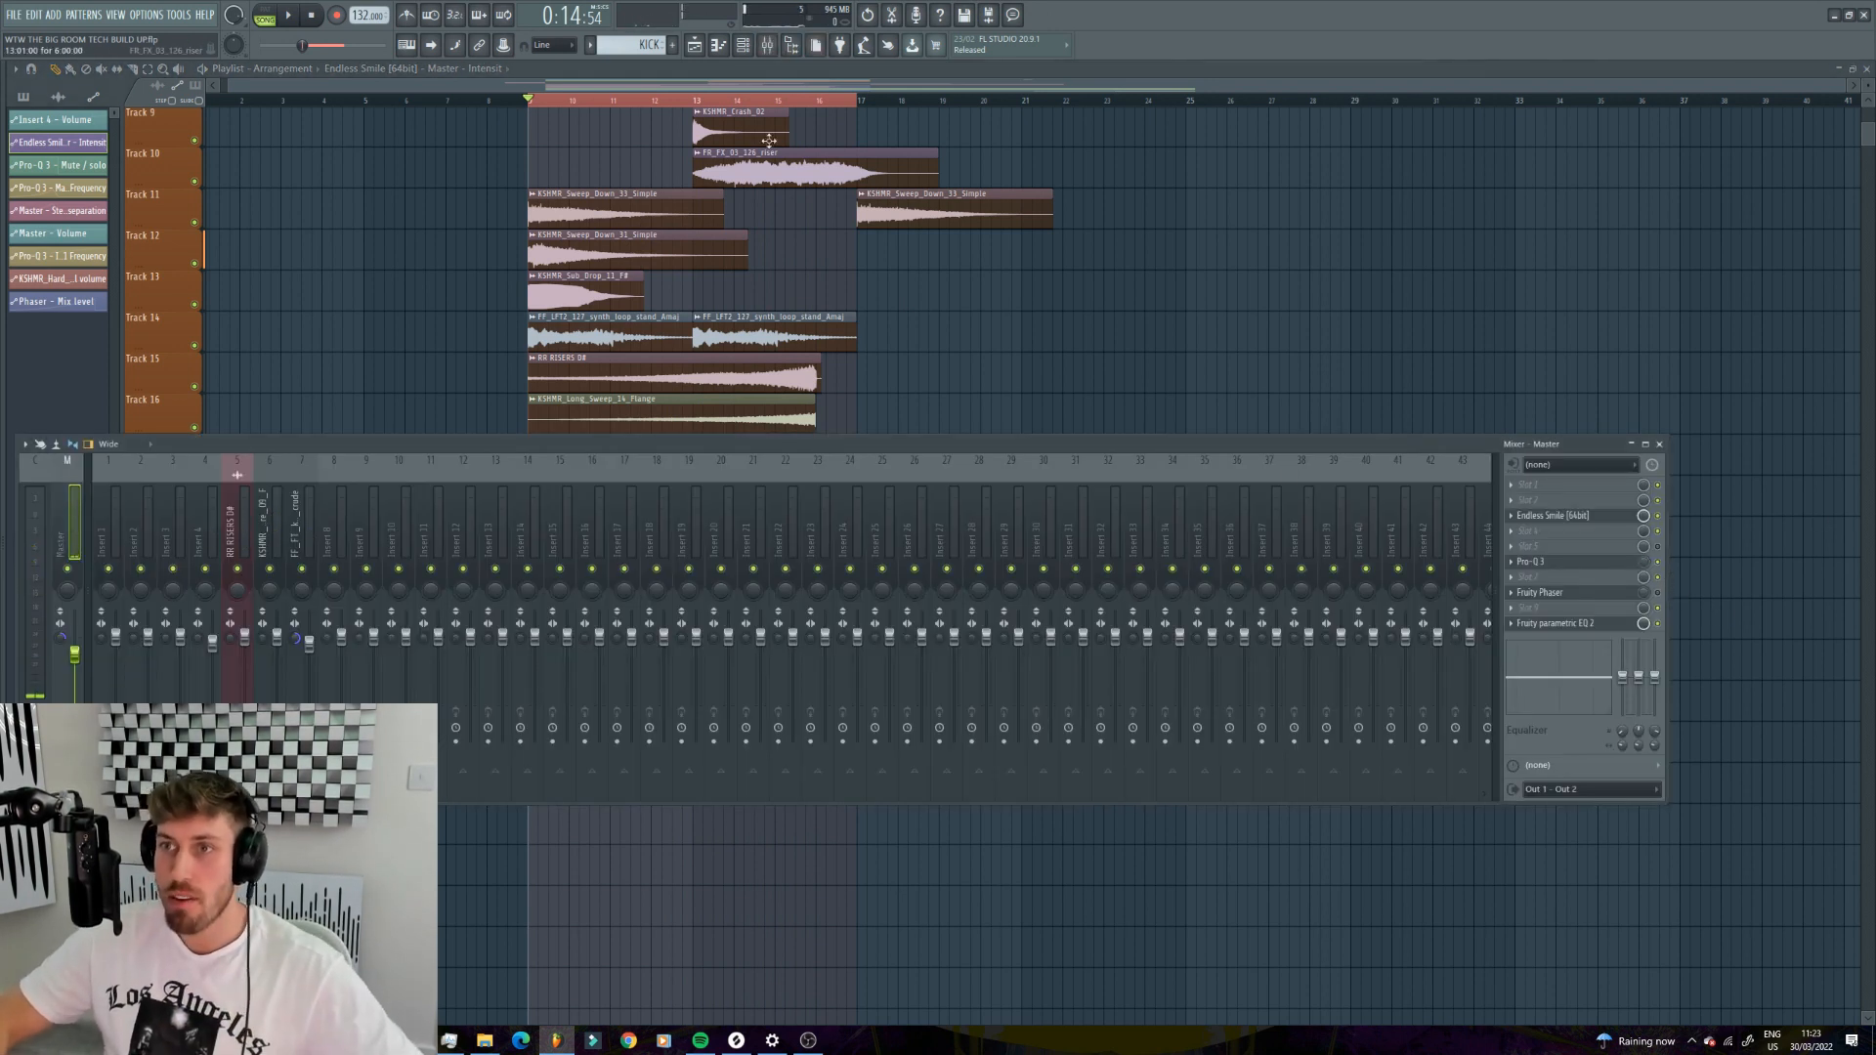
key("F9")
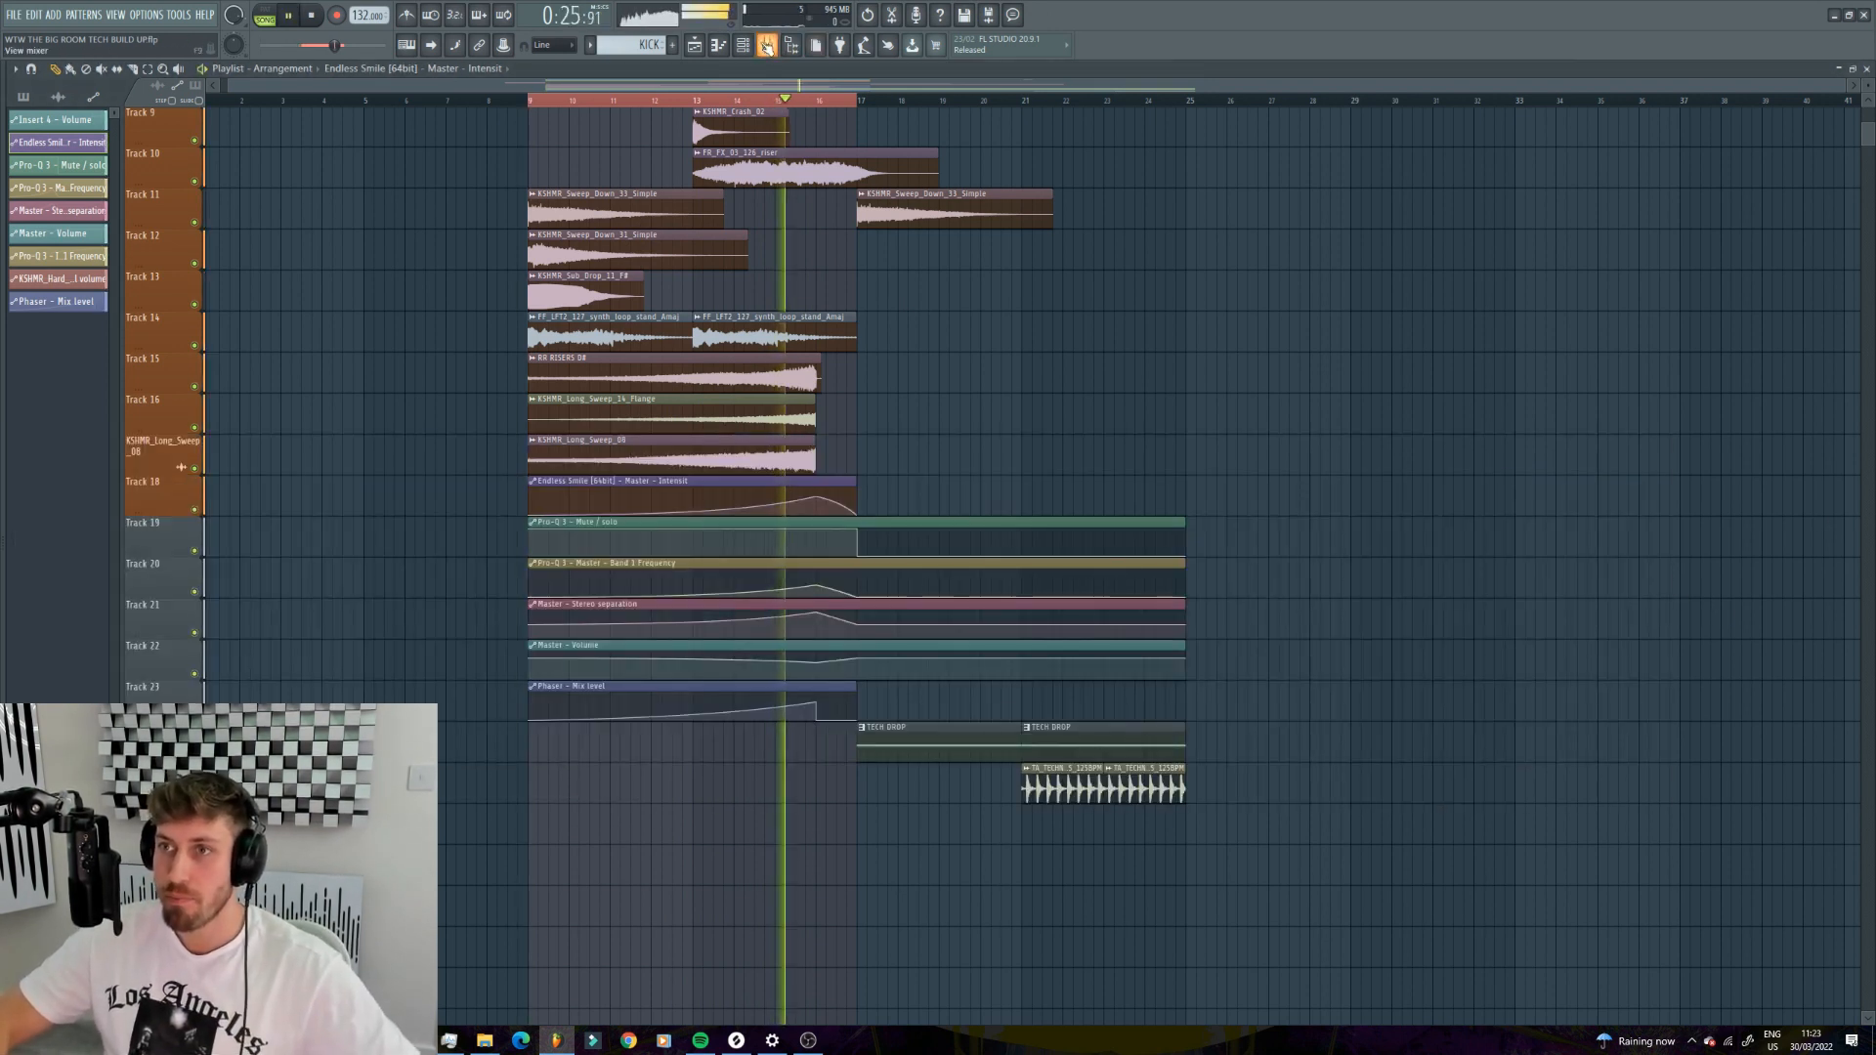
key("F9")
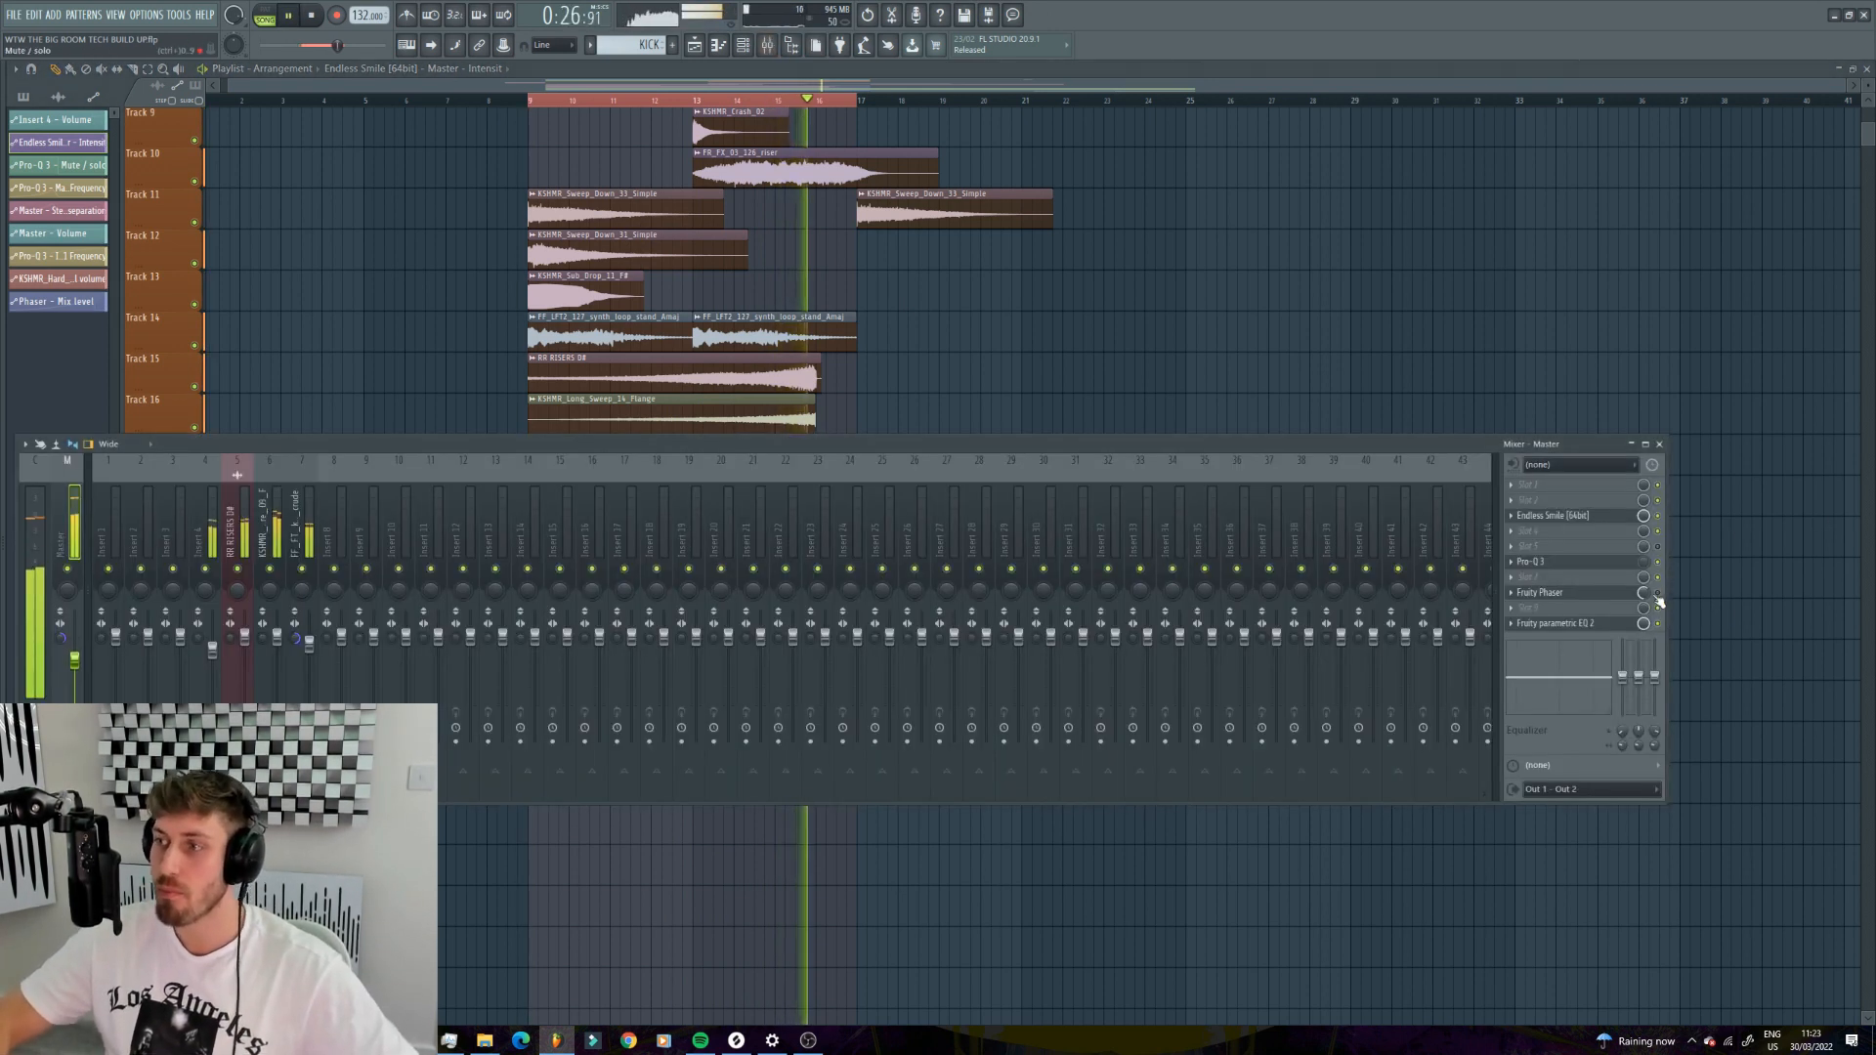
key("space")
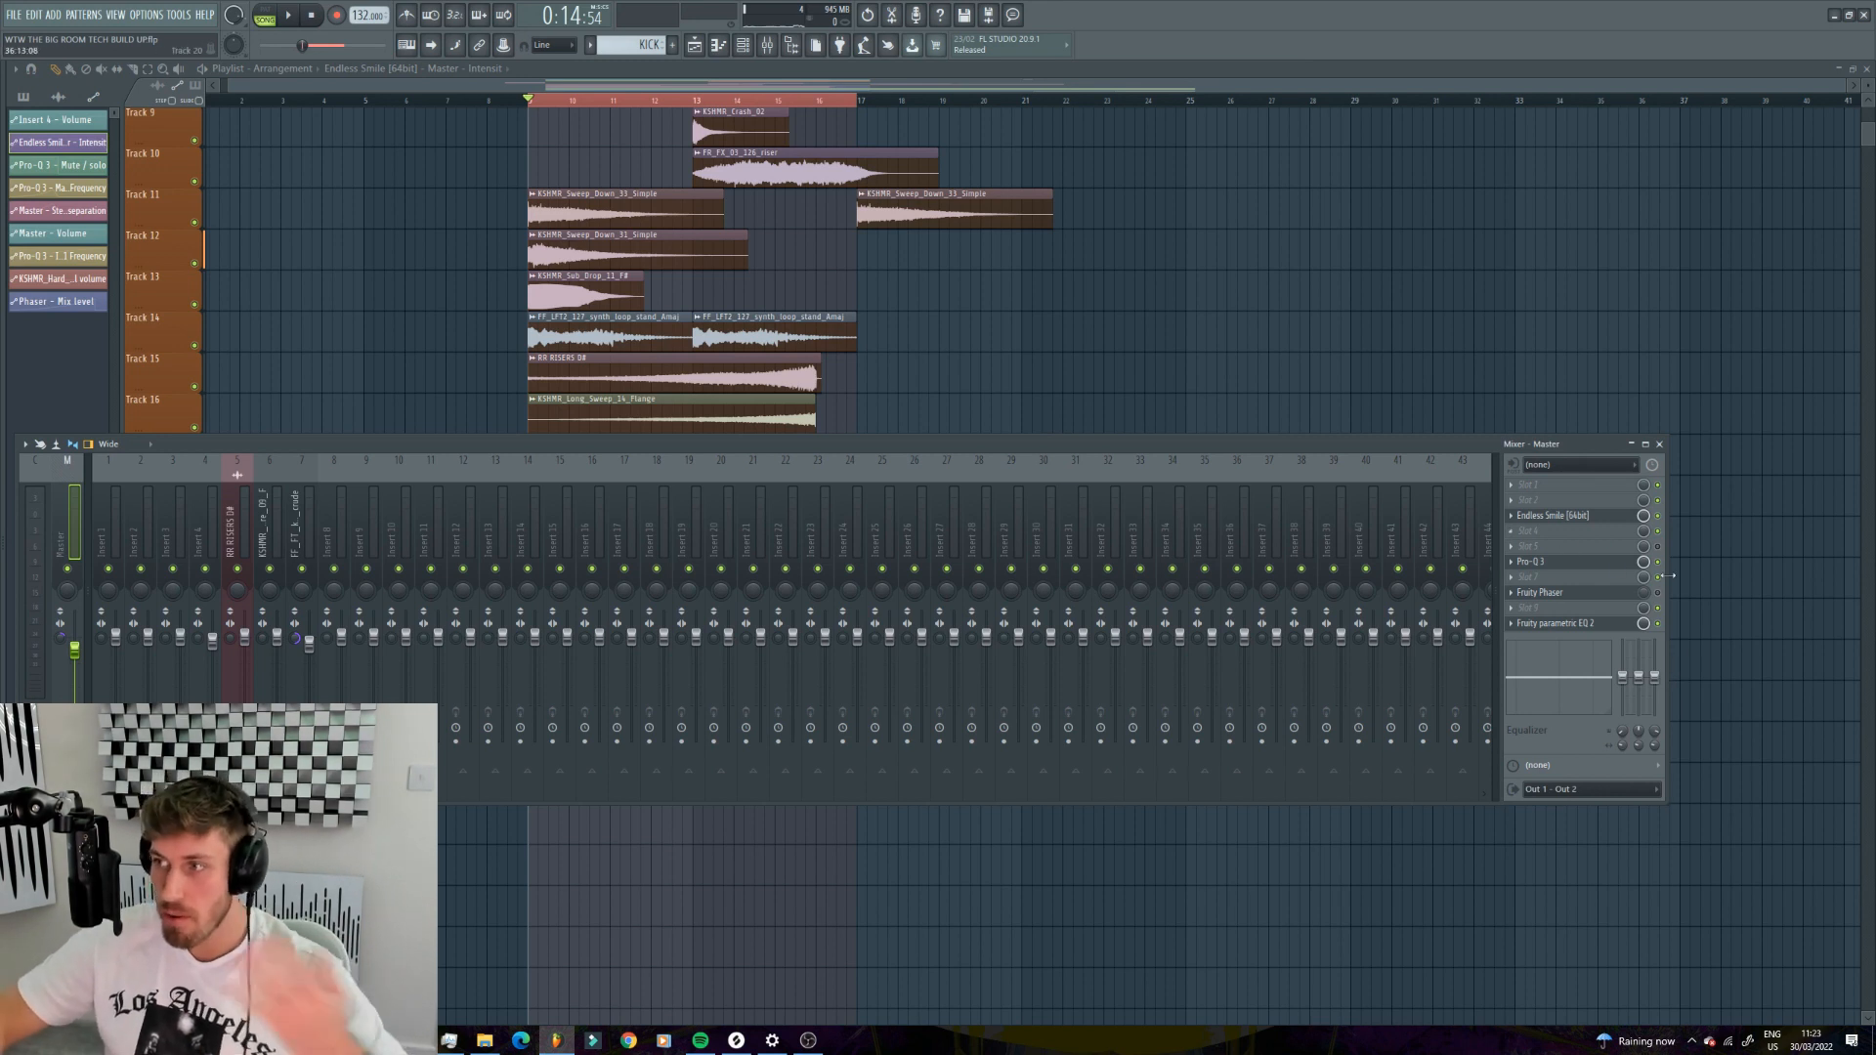
- Play the build-up with the master's Pro-Q 3 open and check its Band 1 Frequency automation clip in the playlist, undoing the last tension change
left_click(1617, 564)
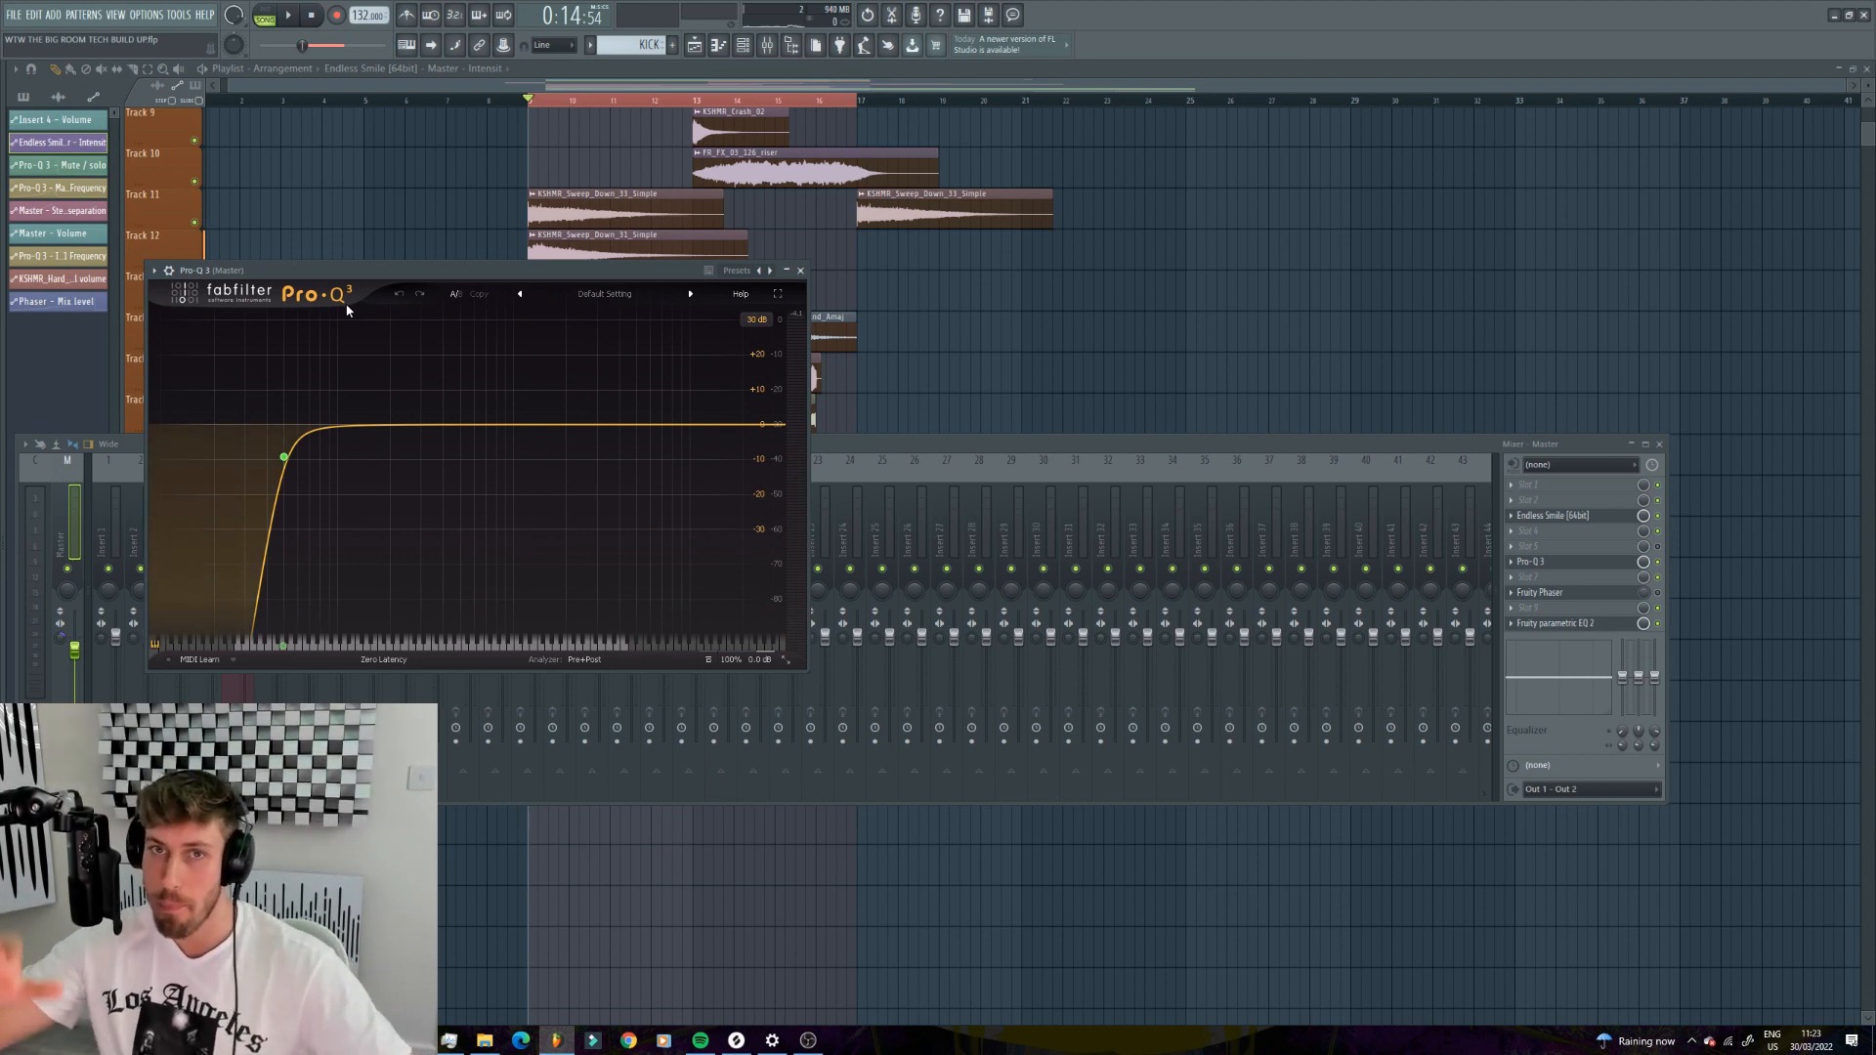
key("space")
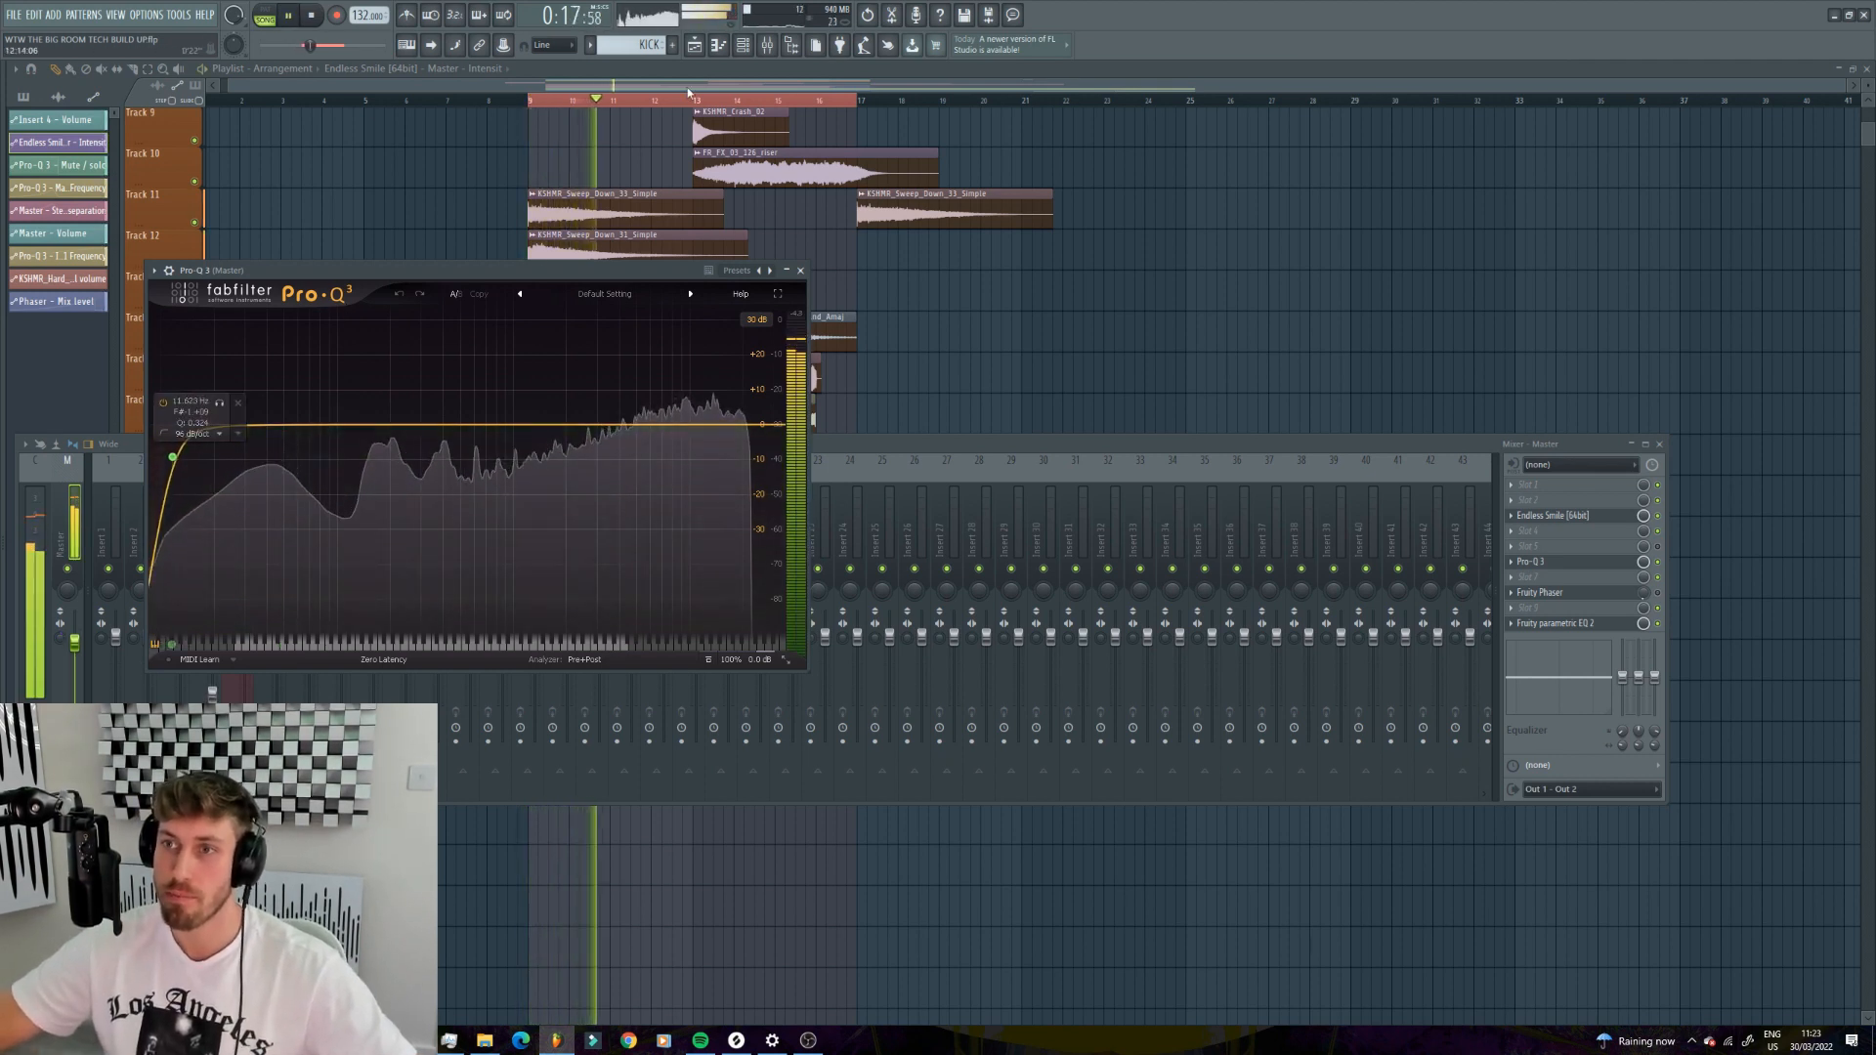
key("F12")
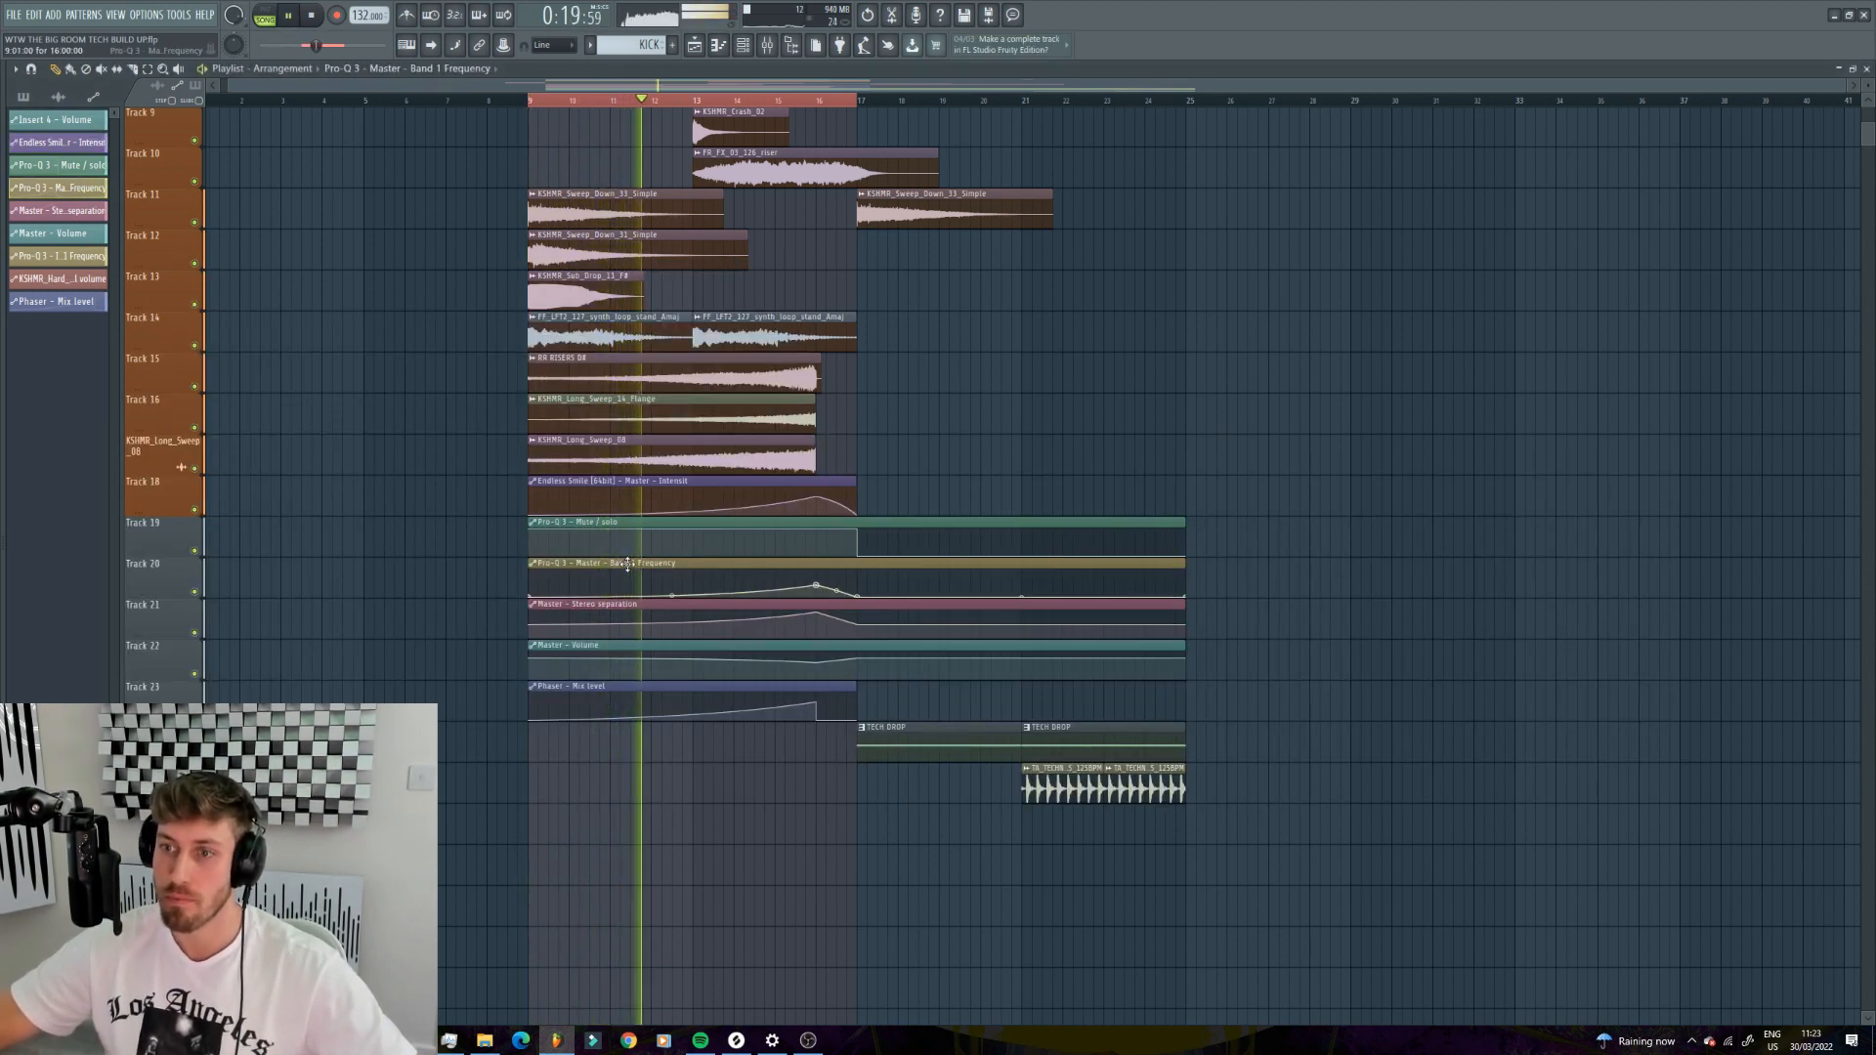
key("ctrl+z")
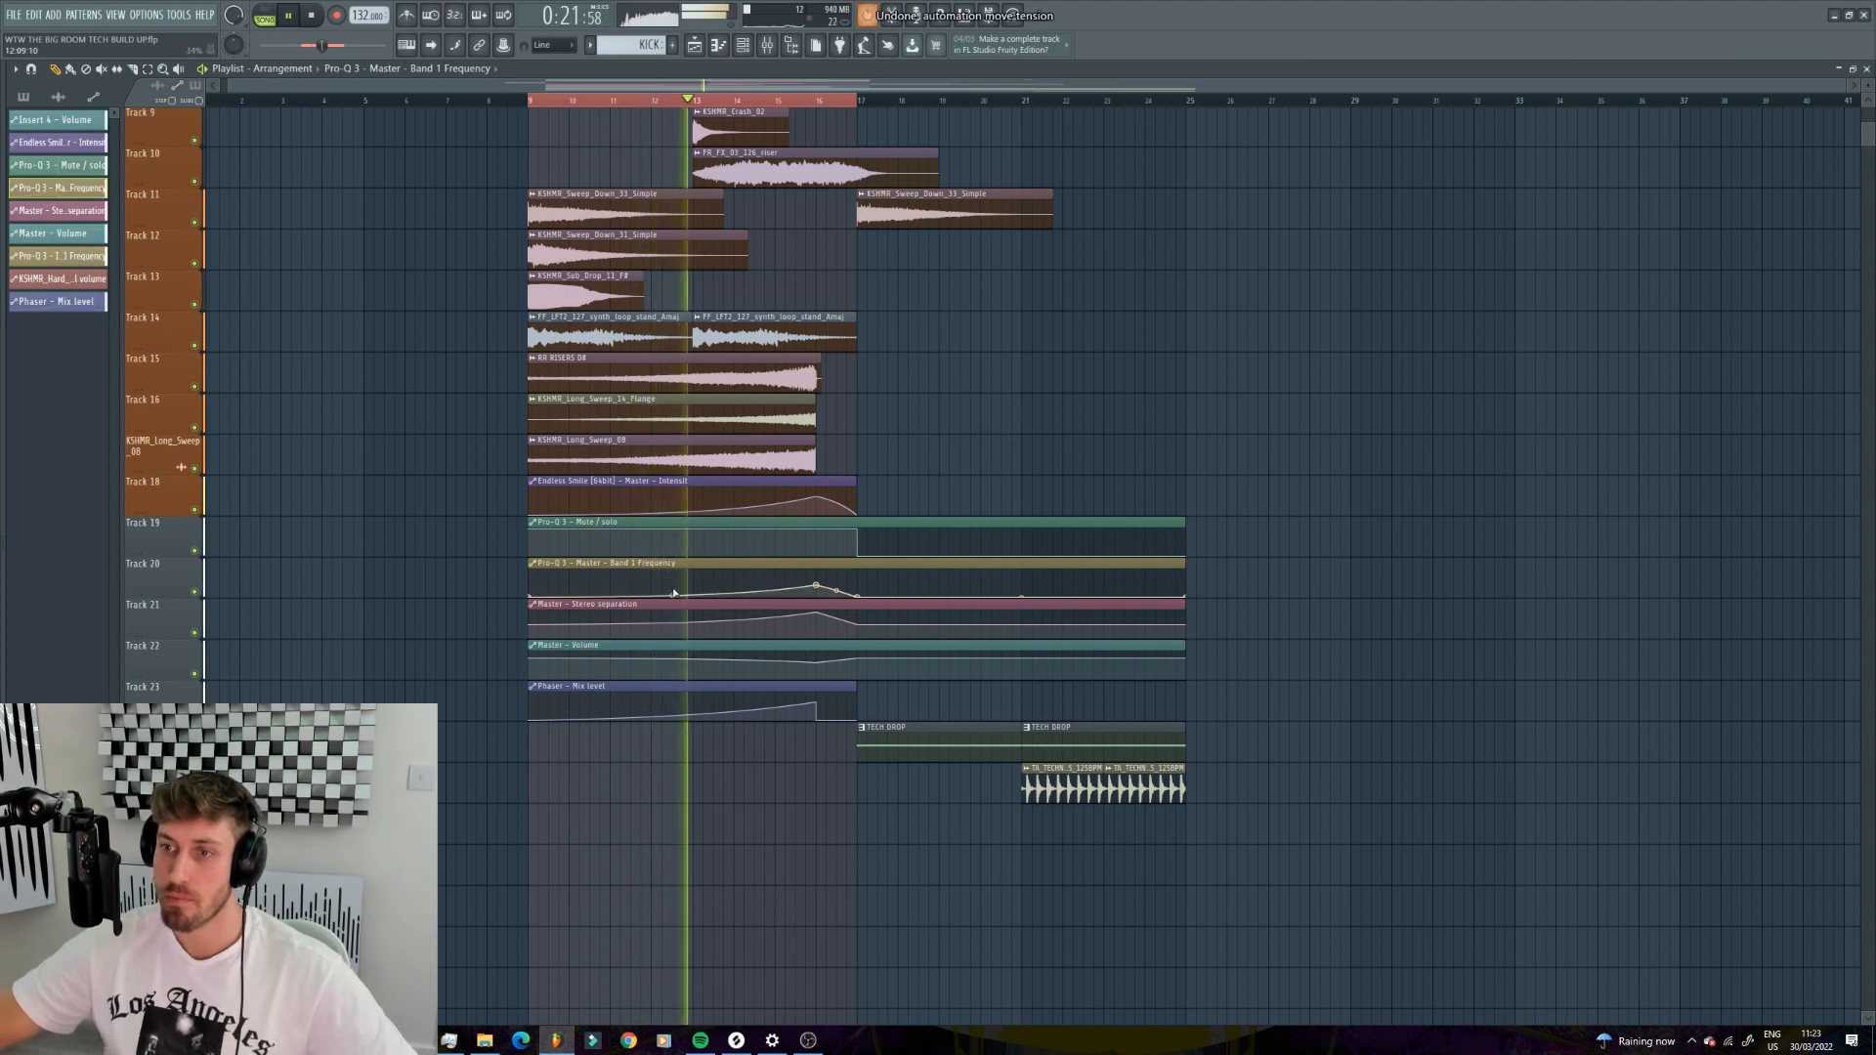
- Reopen Pro-Q 3 from the master channel in the mixer to watch its low-cut band during playback, and return to the playlist
left_click(767, 49)
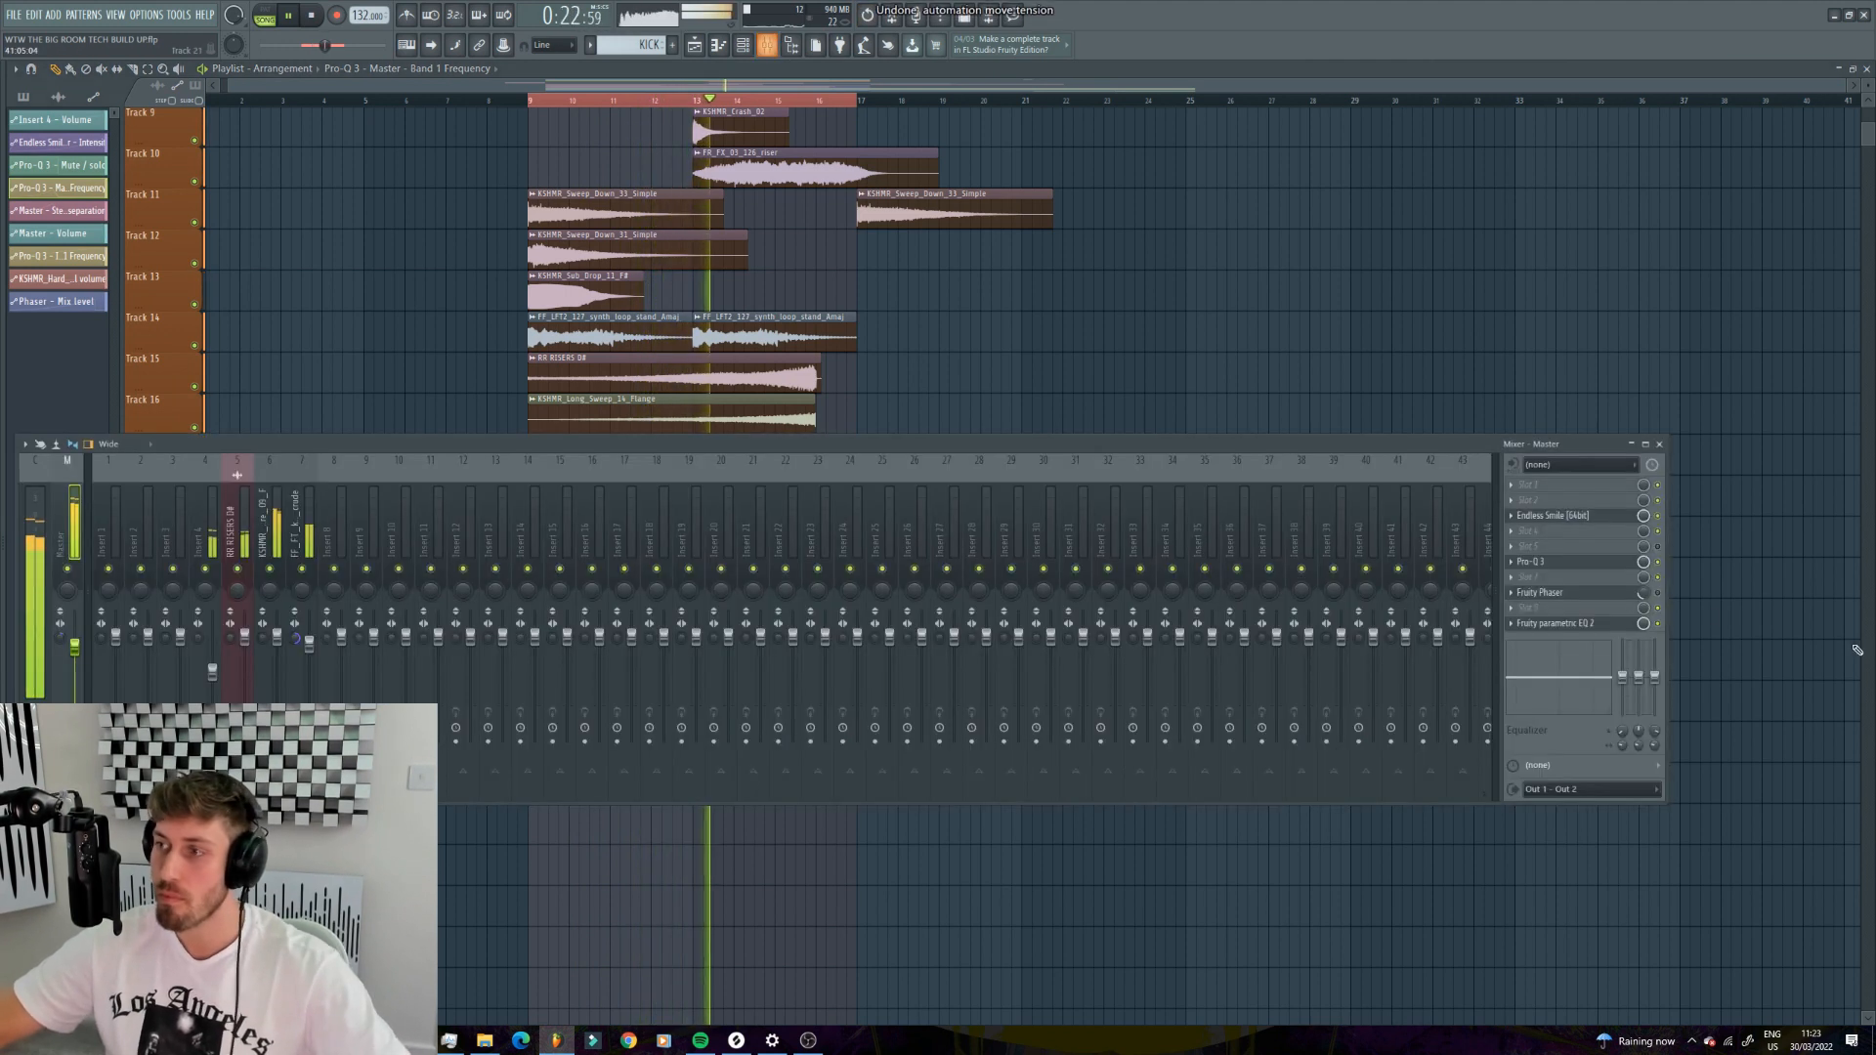
left_click(1604, 563)
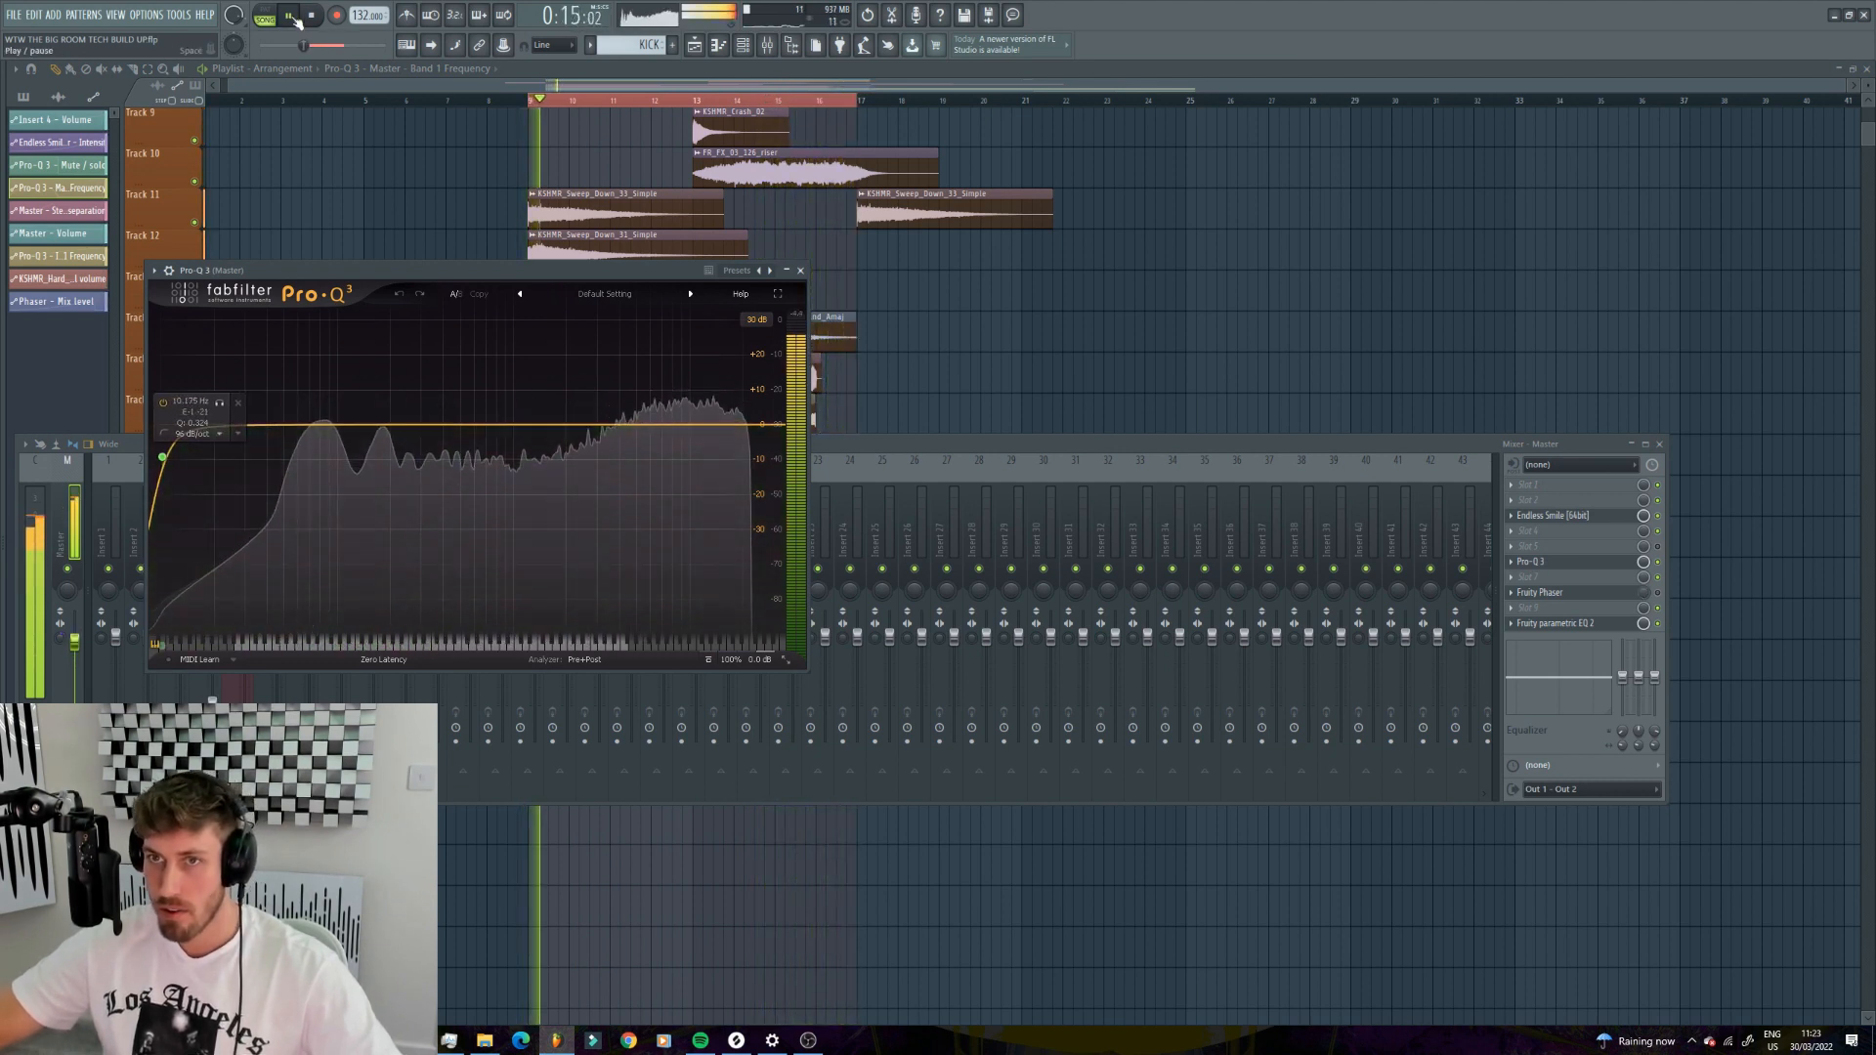
left_click(815, 45)
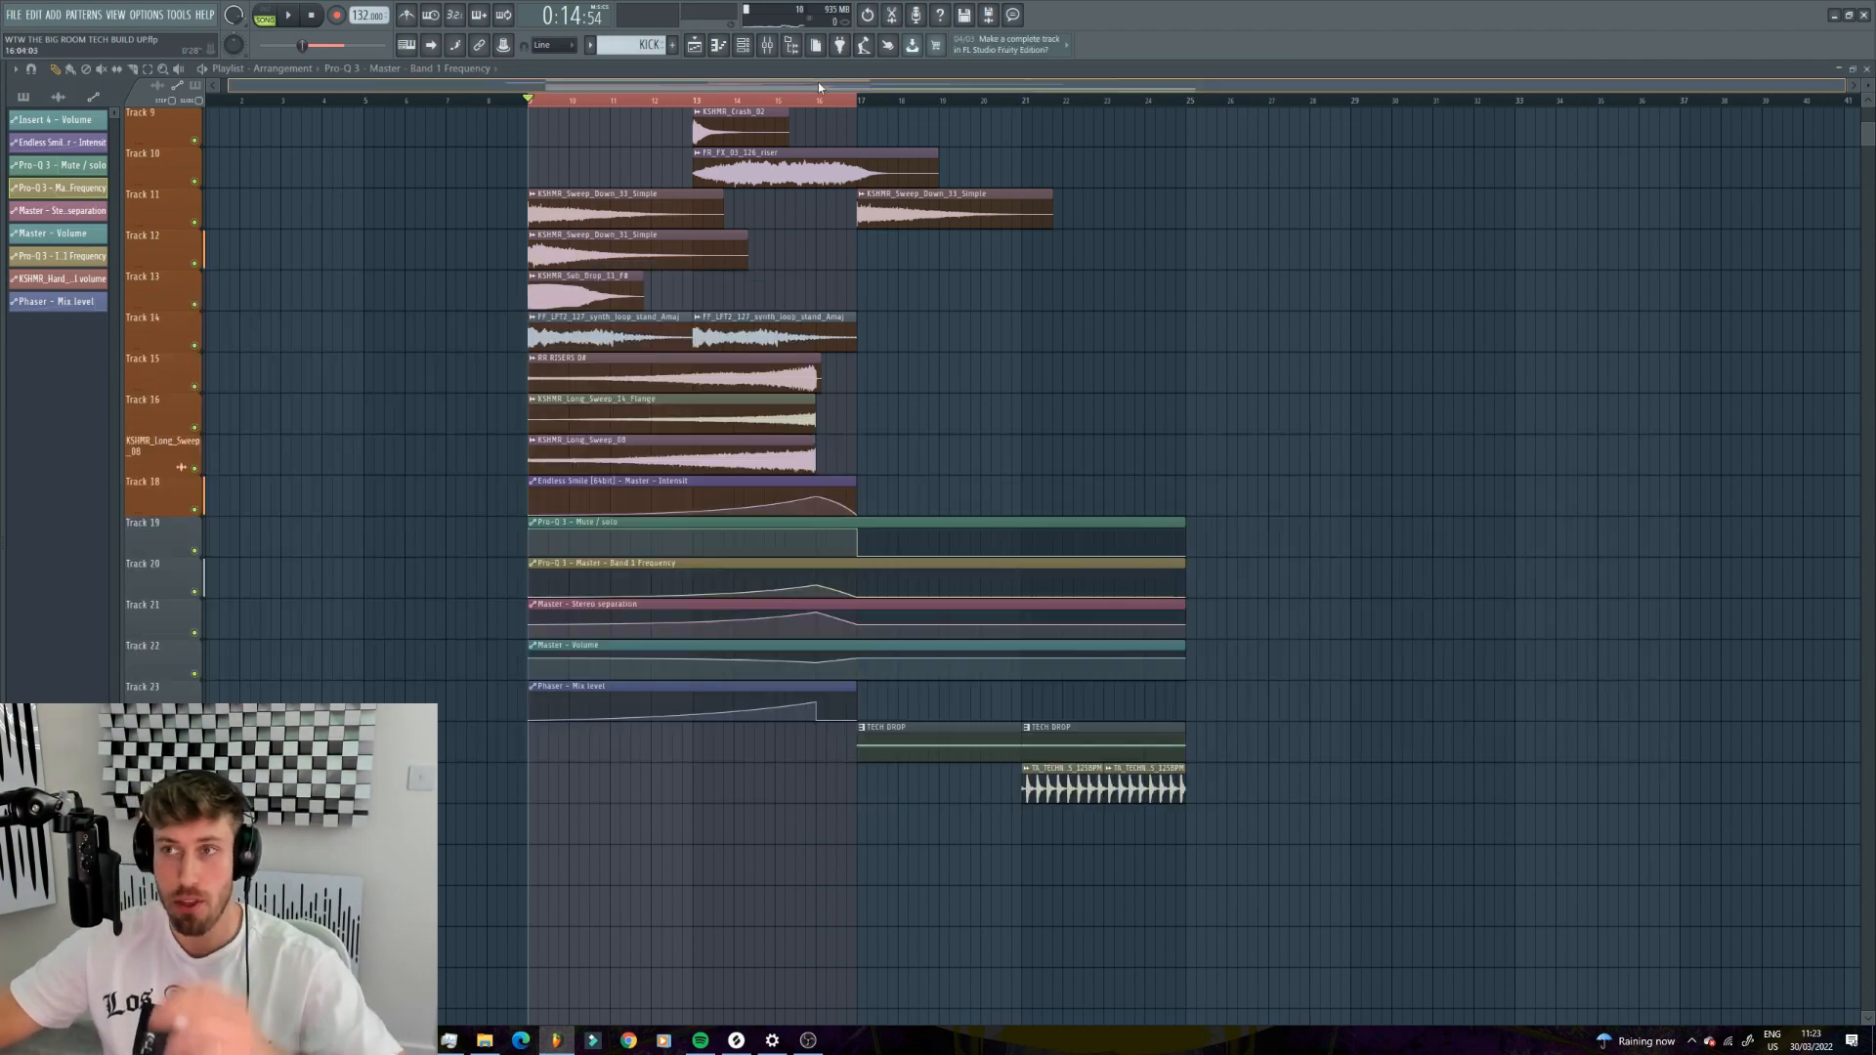